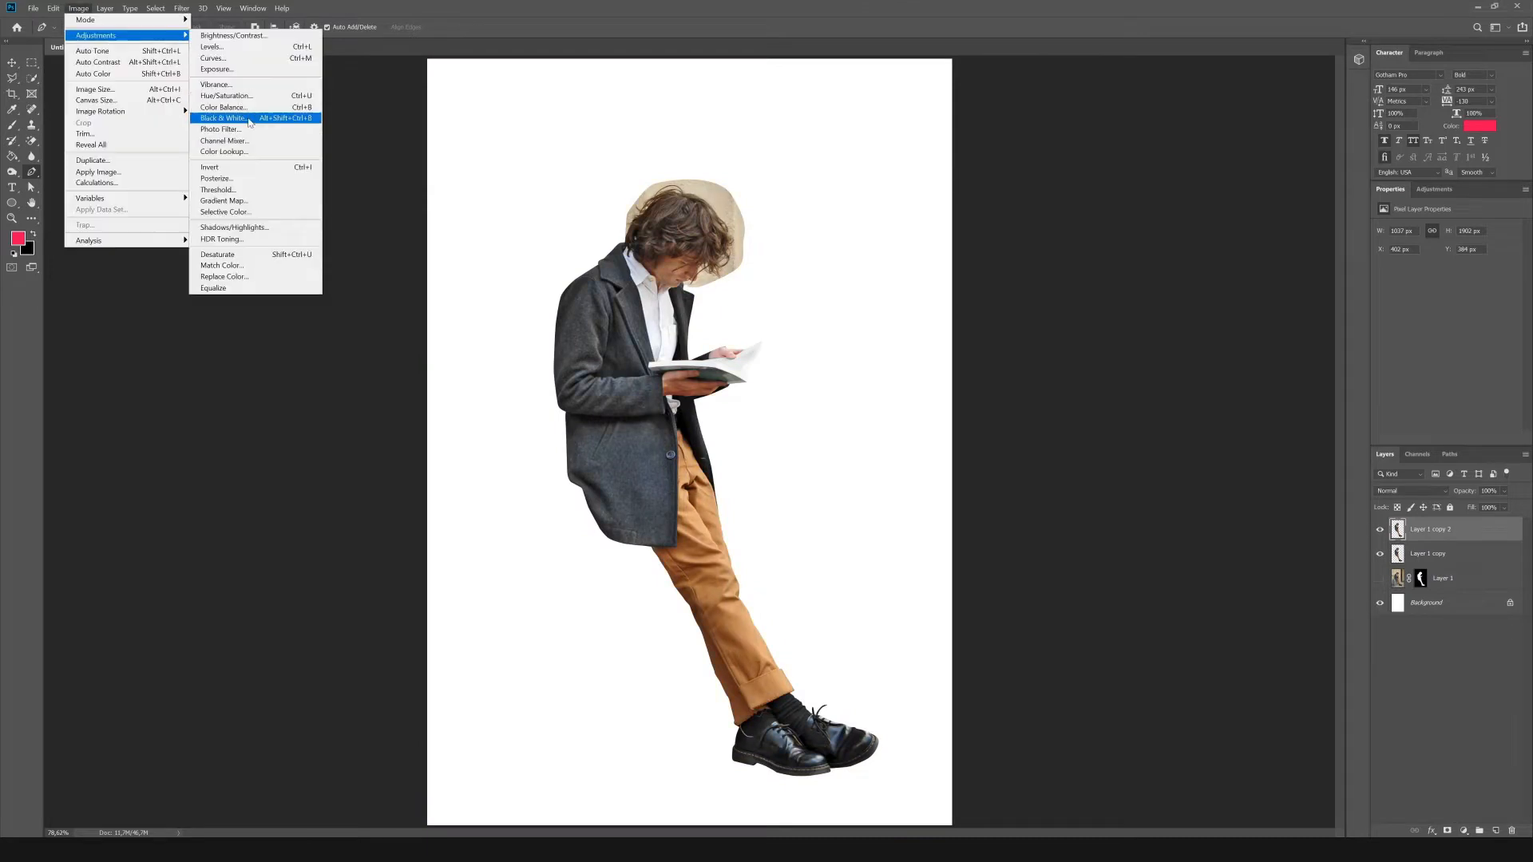
Convert Layer 1 copy 2 to black and white with reds -81, greens -30, cyans -45, blues -115, magentas -65 and yellows near maximum.
left_click(224, 118)
left_click_drag(984, 326, 1007, 325)
left_click_drag(1045, 386, 1023, 386)
left_click_drag(1052, 416, 1018, 416)
left_click_drag(1039, 447, 996, 446)
left_click(1027, 287)
left_click(1026, 468)
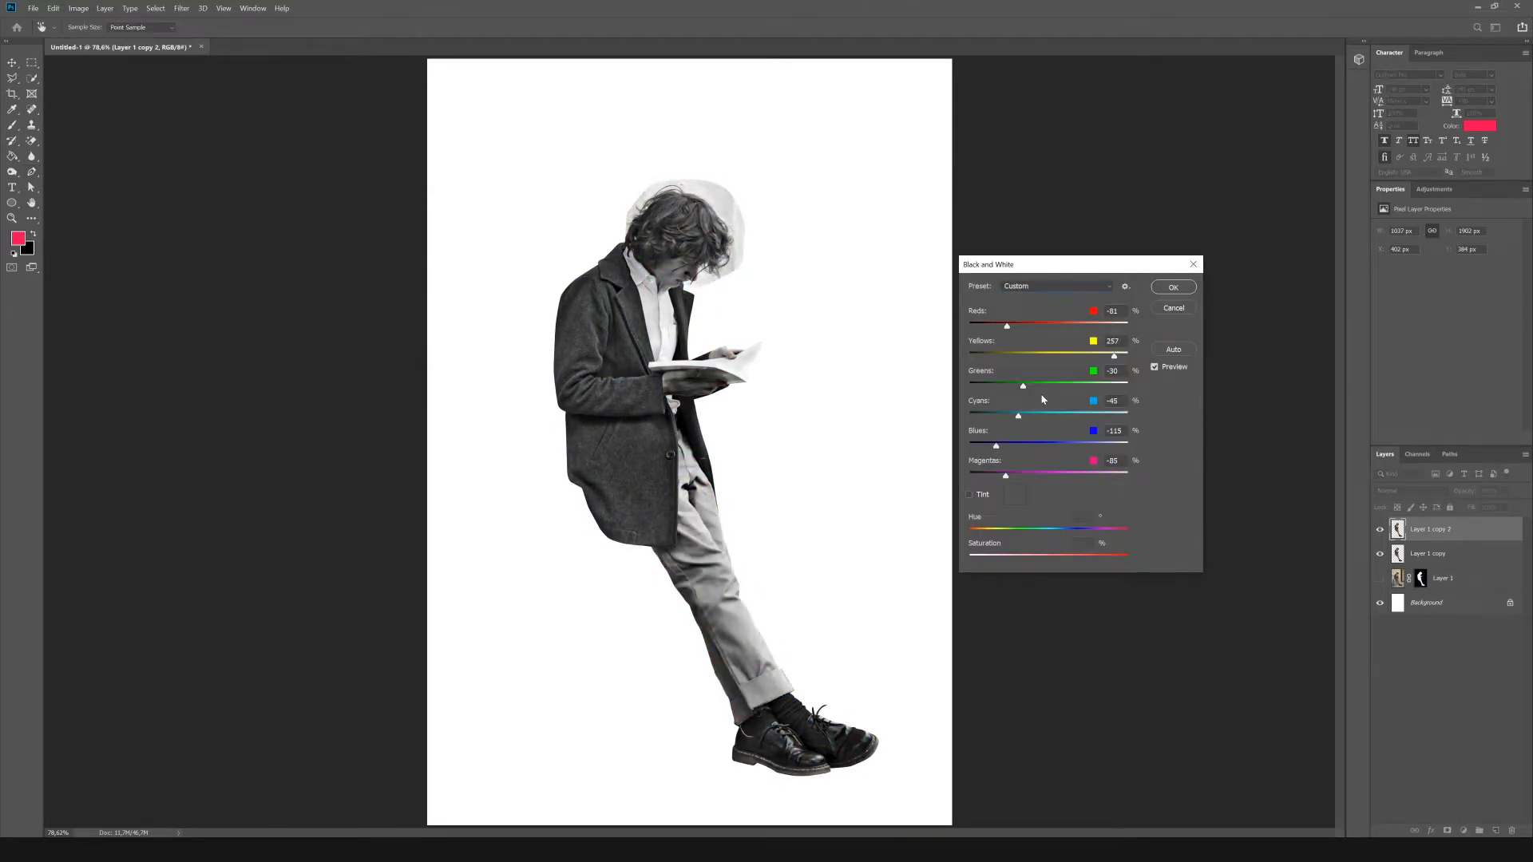
left_click_drag(1114, 356, 1122, 356)
left_click(1174, 287)
Apply Levels to the black-and-white layer, raising the shadow input until the hair and coat are solid black.
left_click(78, 8)
mouse_move(90, 34)
left_click(209, 45)
left_click_drag(1173, 454, 1301, 453)
left_click_drag(1269, 454, 1271, 453)
left_click(1372, 343)
Copy the black-and-white image into a new layer mask on Layer 1 copy 2 and invert the mask.
key("d")
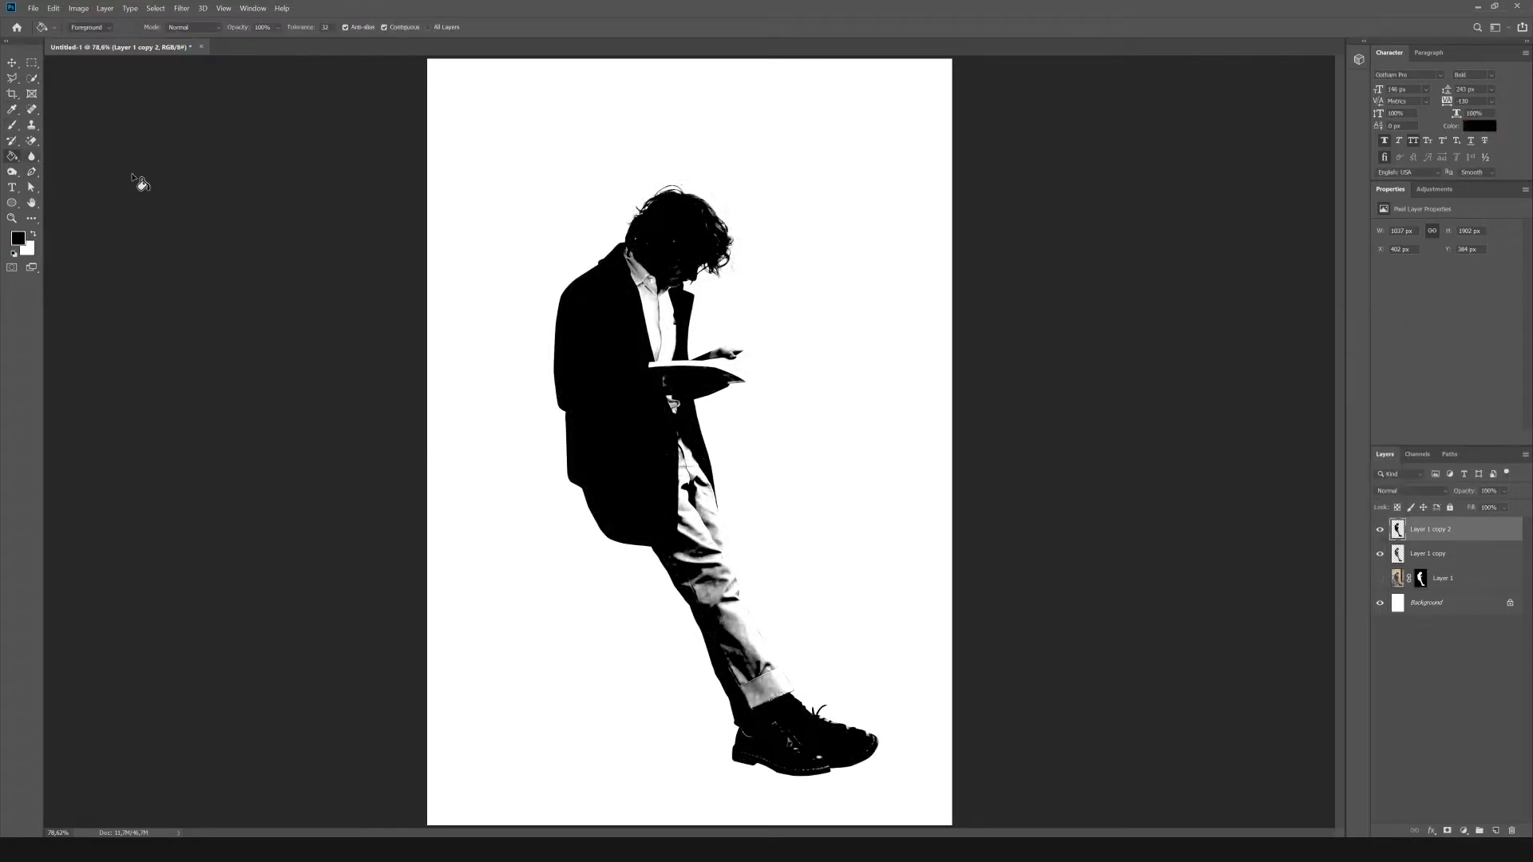
key("ctrl+a")
key("ctrl+c")
left_click(1447, 831)
left_click(1424, 530, "alt")
key("ctrl+v")
left_click(1398, 529)
key("m")
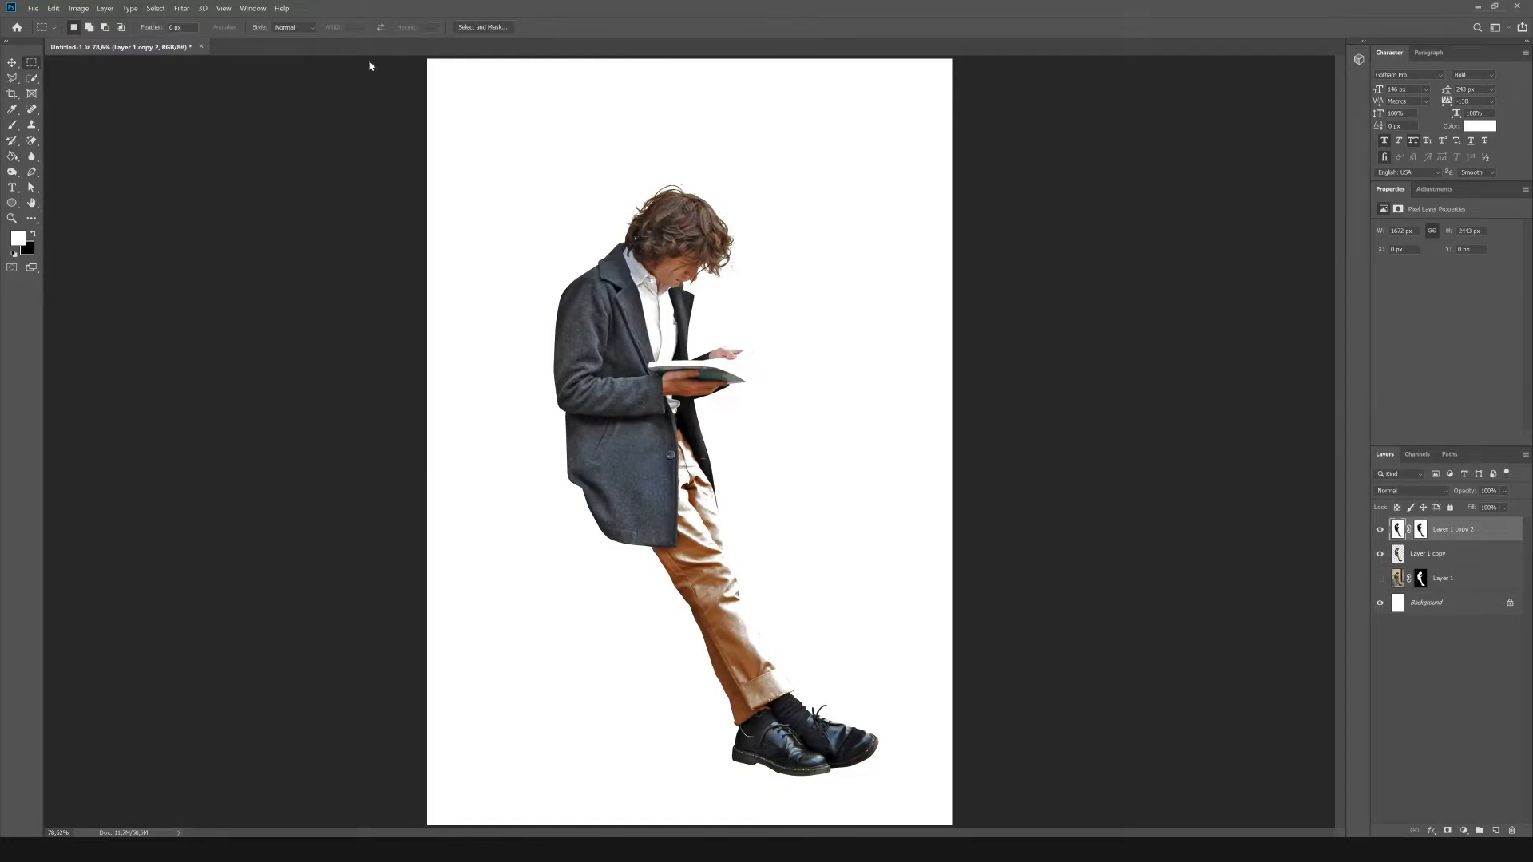
left_click(1422, 530)
key("ctrl+i")
Load the new mask as a selection, hide Layer 1 copy 2, and invert the selection on Layer 1 copy.
left_click(1421, 530, "ctrl")
left_click(1380, 530)
left_click(1428, 554)
left_click(156, 8)
left_click(164, 55)
scroll(814, 166, "up", 5)
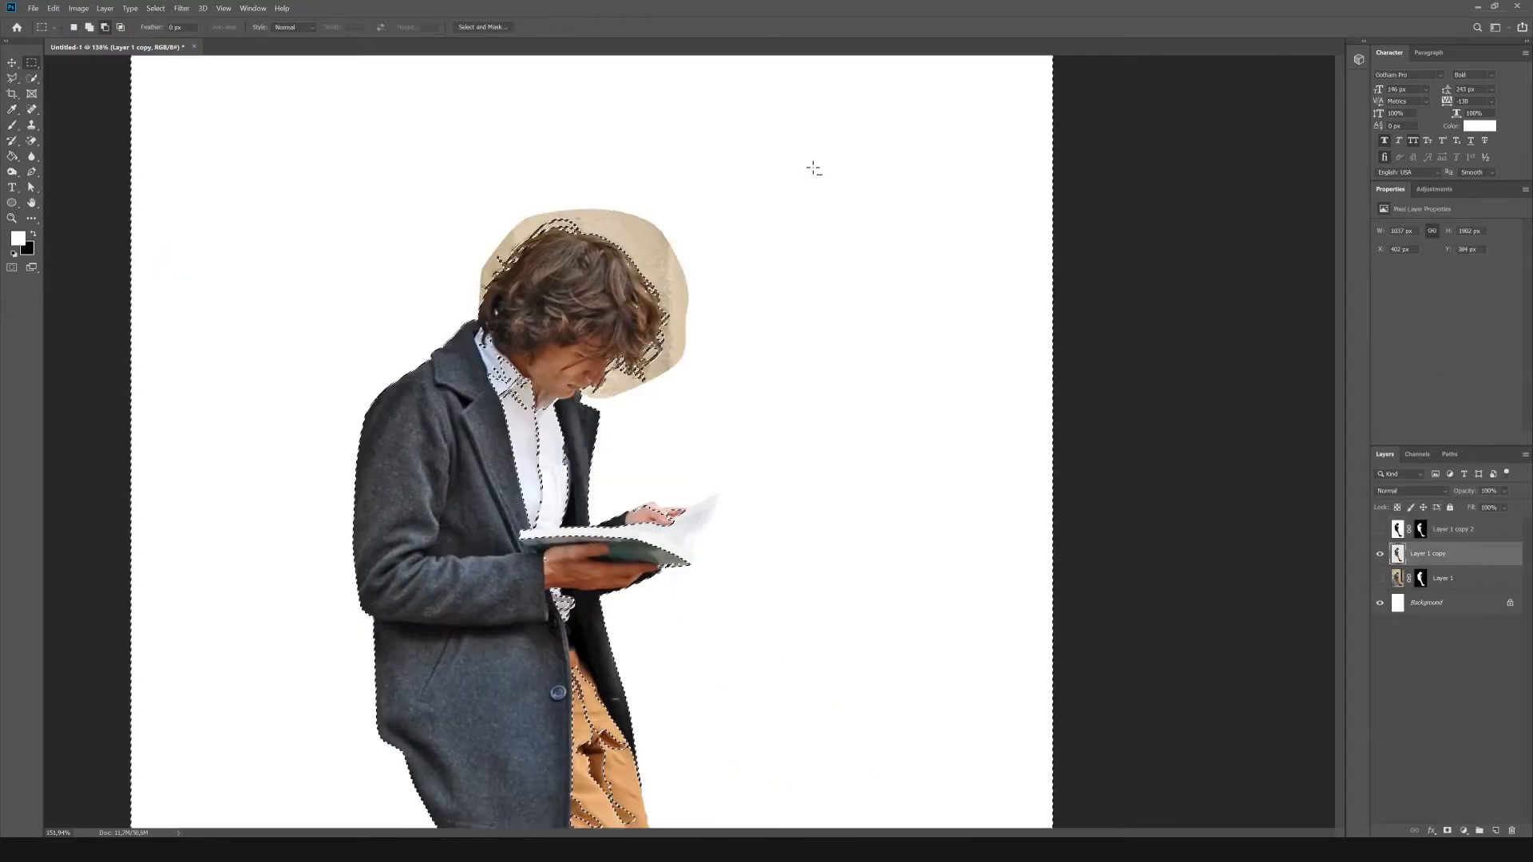
key("b")
key("x")
key("bracketright")
key("bracketright")
left_click(822, 468)
key("ctrl+z")
key("bracketleft")
key("bracketleft")
key("bracketleft")
key("bracketleft")
key("bracketleft")
key("bracketleft")
key("bracketleft")
key("bracketleft")
key("bracketleft")
key("bracketleft")
key("bracketleft")
key("bracketleft")
key("bracketleft")
key("bracketleft")
key("bracketleft")
left_click_drag(456, 292, 466, 257)
key("ctrl+z")
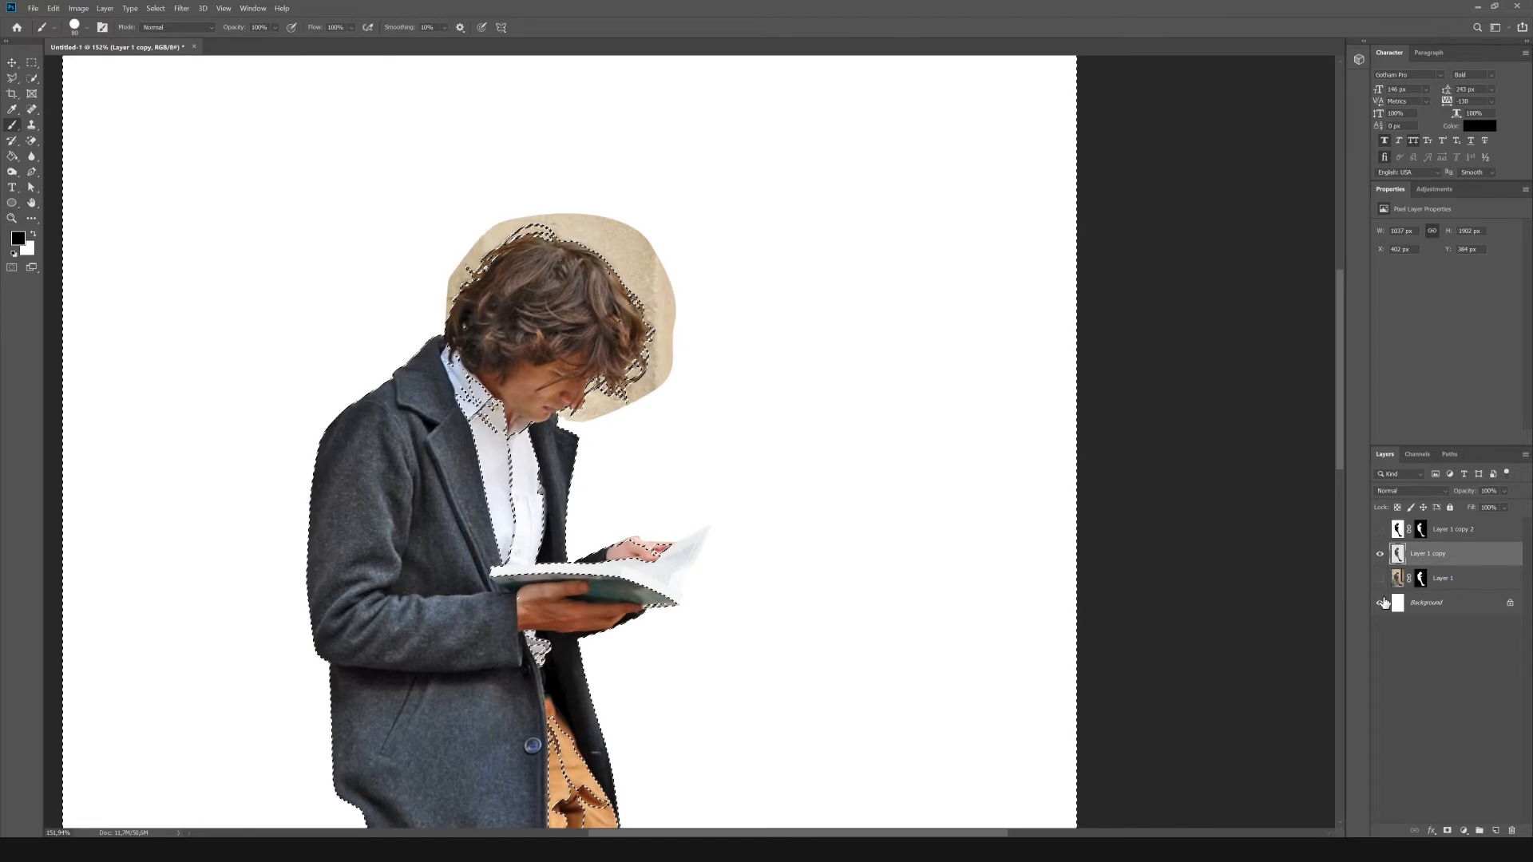
Hide the background and erase the beige wall remains around the hair on Layer 1 copy, then deselect.
left_click(1380, 603)
left_click(32, 140)
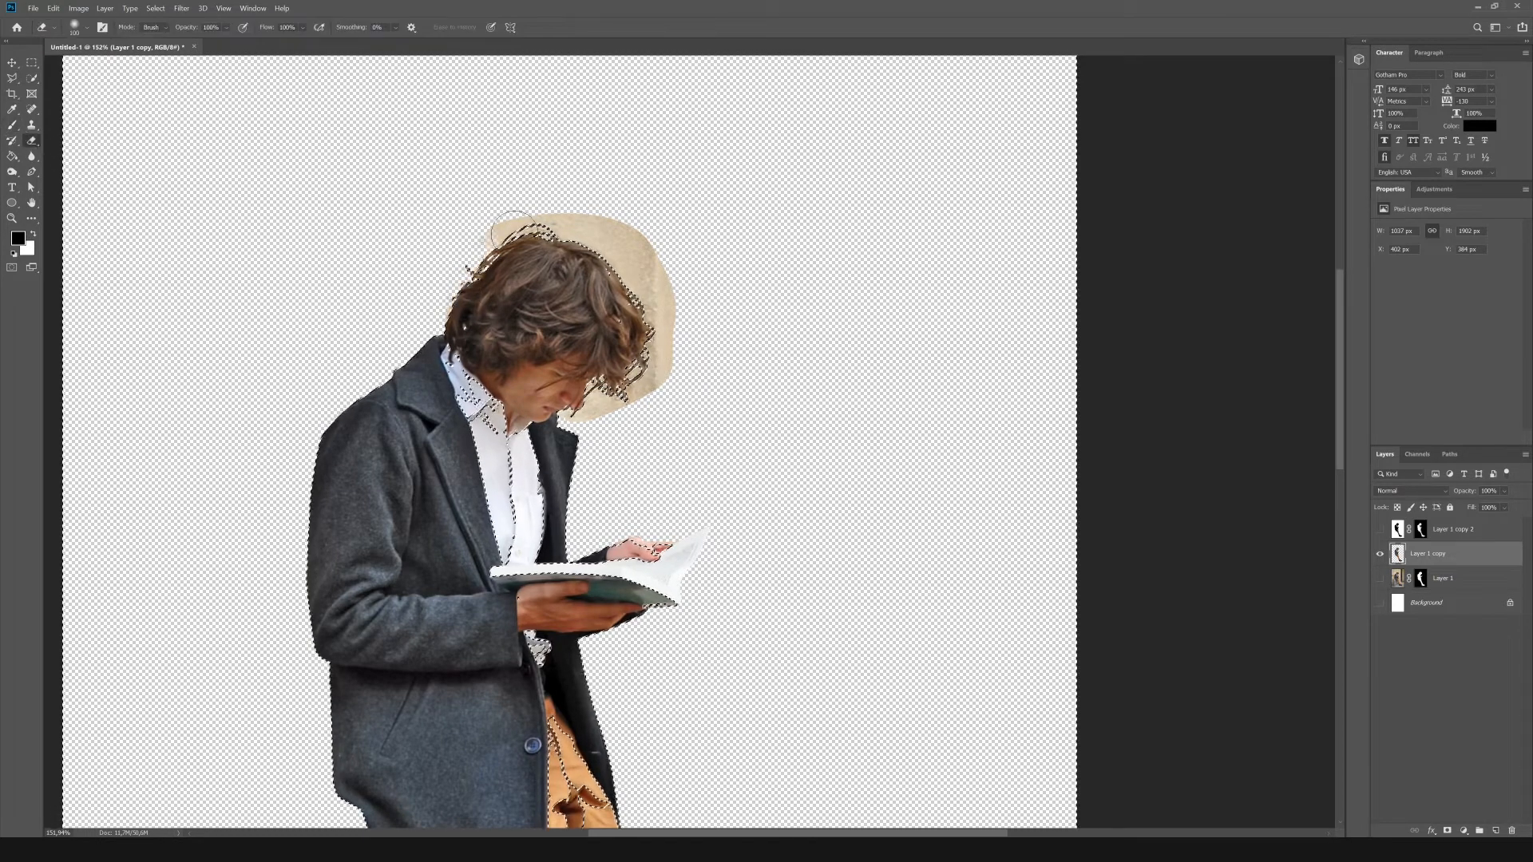
mouse_move(511, 224)
left_mouse_down()
mouse_move(627, 263)
mouse_move(692, 360)
mouse_move(578, 416)
mouse_move(620, 396)
mouse_move(577, 242)
mouse_move(474, 253)
mouse_move(445, 313)
left_mouse_up()
key("m")
left_click(851, 318)
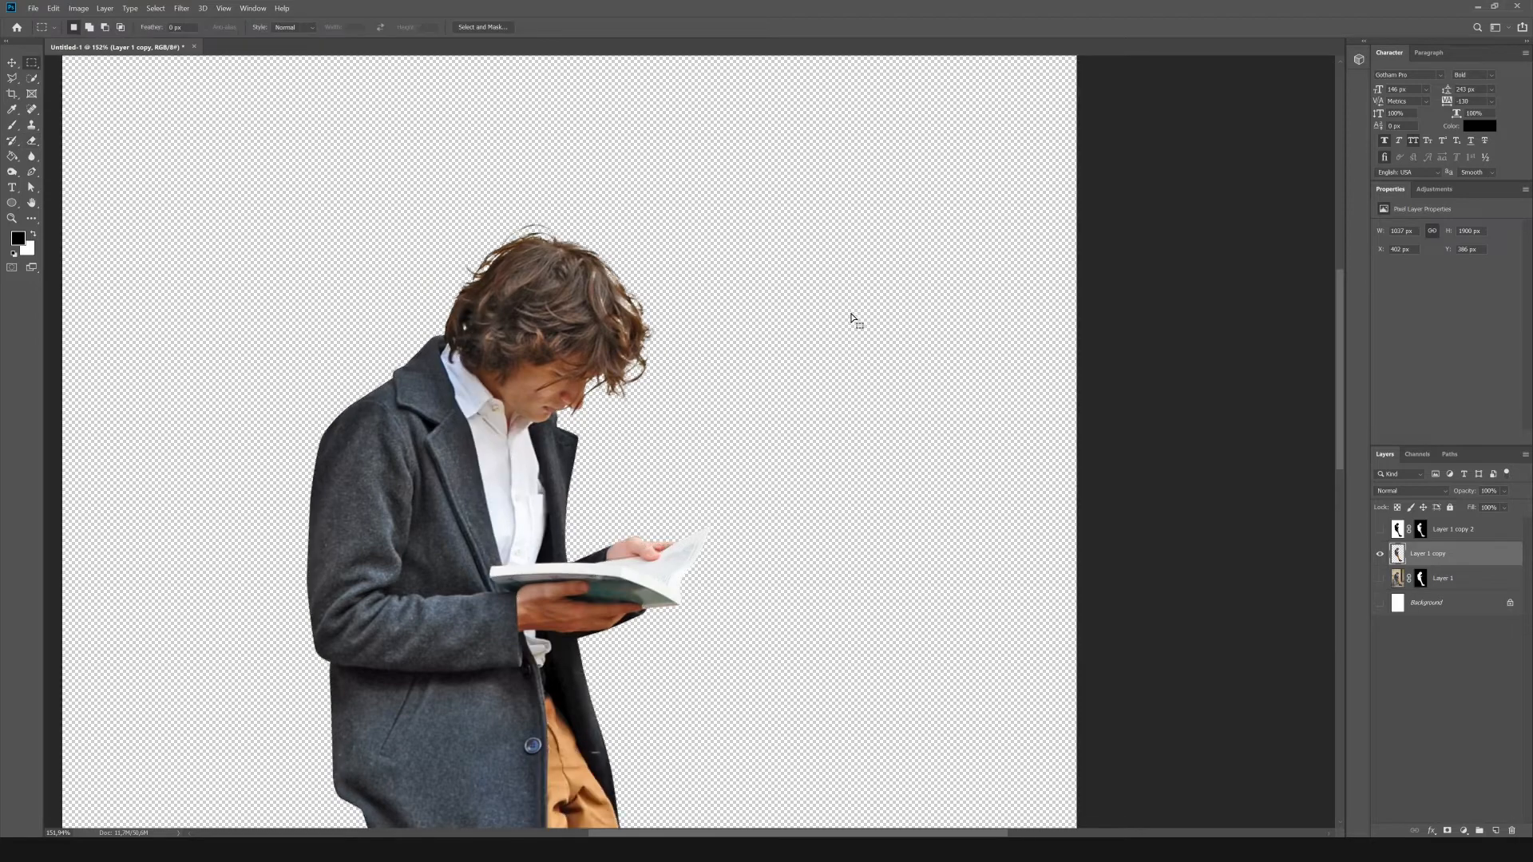
Reduce the layer stack to the hidden cut-out and the unmasked original photo on Layer 1.
key("ctrl+0")
left_click(1380, 603)
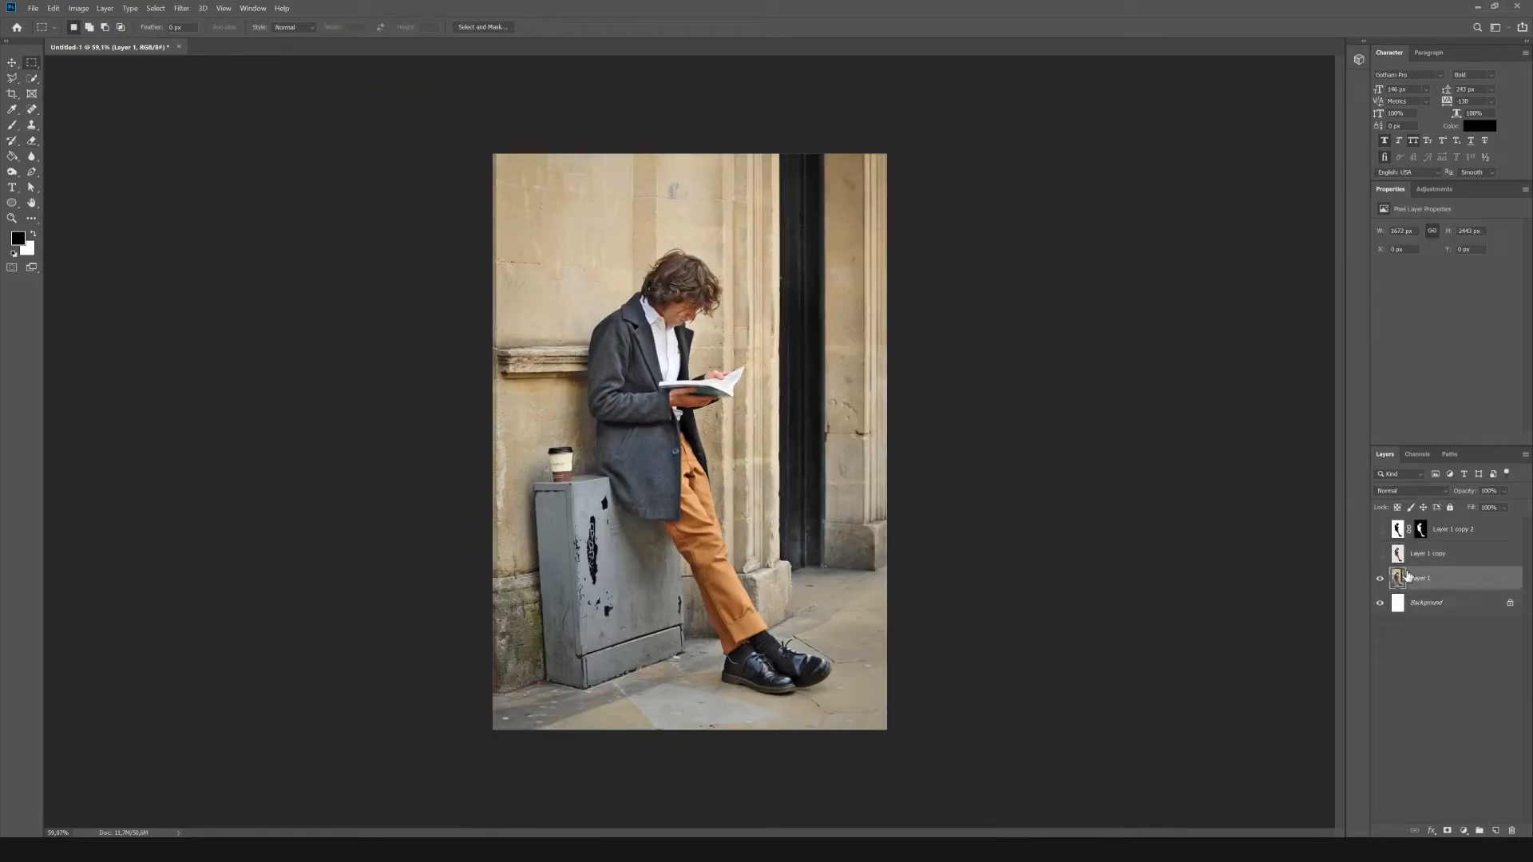
left_click(1430, 554)
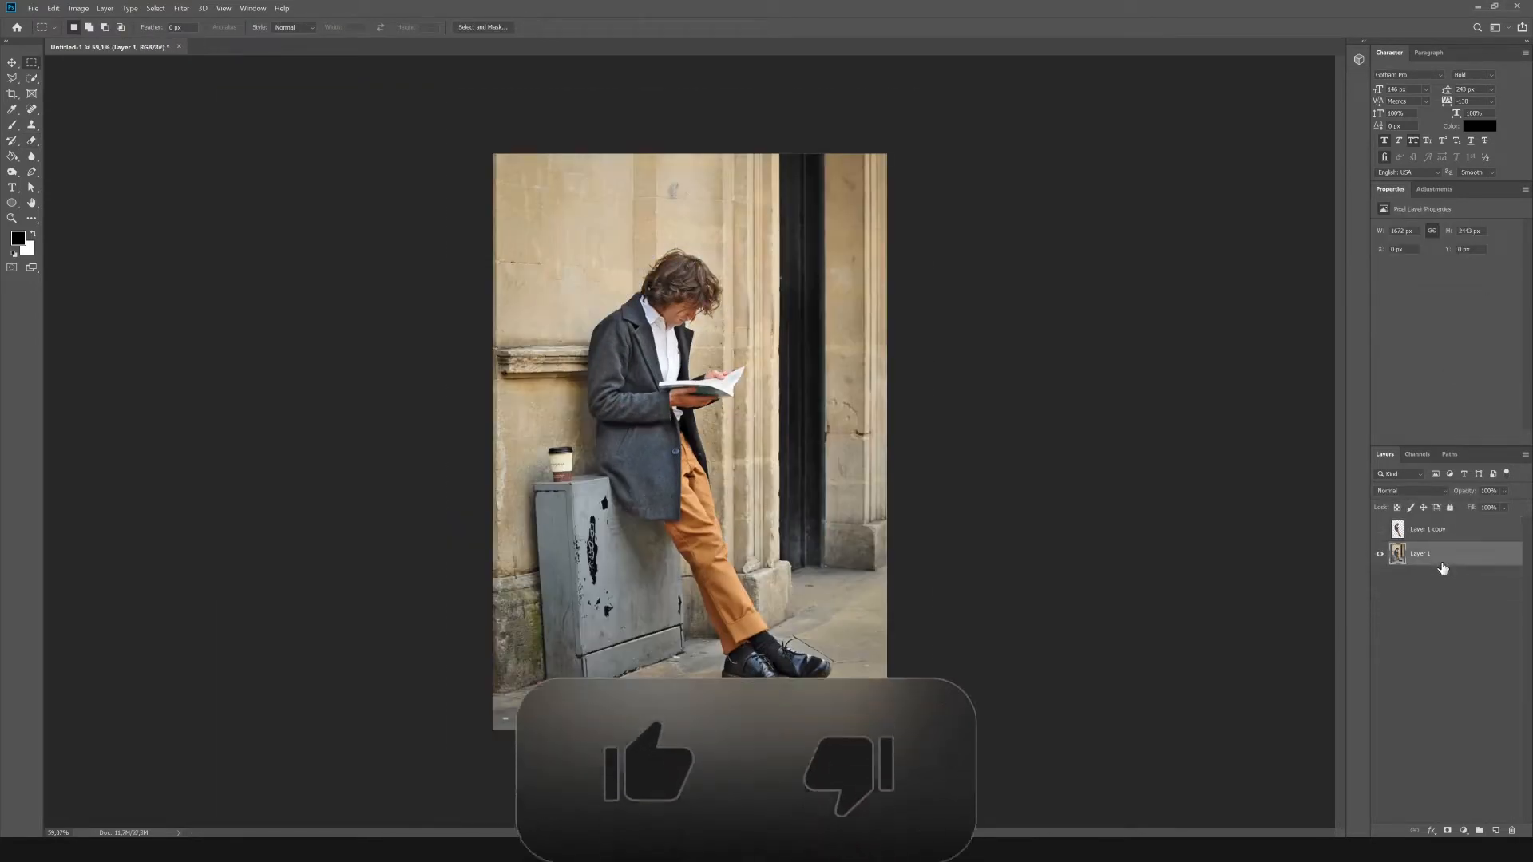
Try to remove the standing man from a duplicate of Layer 1 with the content-aware Spot Healing Brush.
left_click(32, 110)
key("ctrl+j")
left_click(1380, 578)
mouse_move(684, 293)
left_mouse_down()
mouse_move(684, 479)
mouse_move(763, 615)
left_mouse_up()
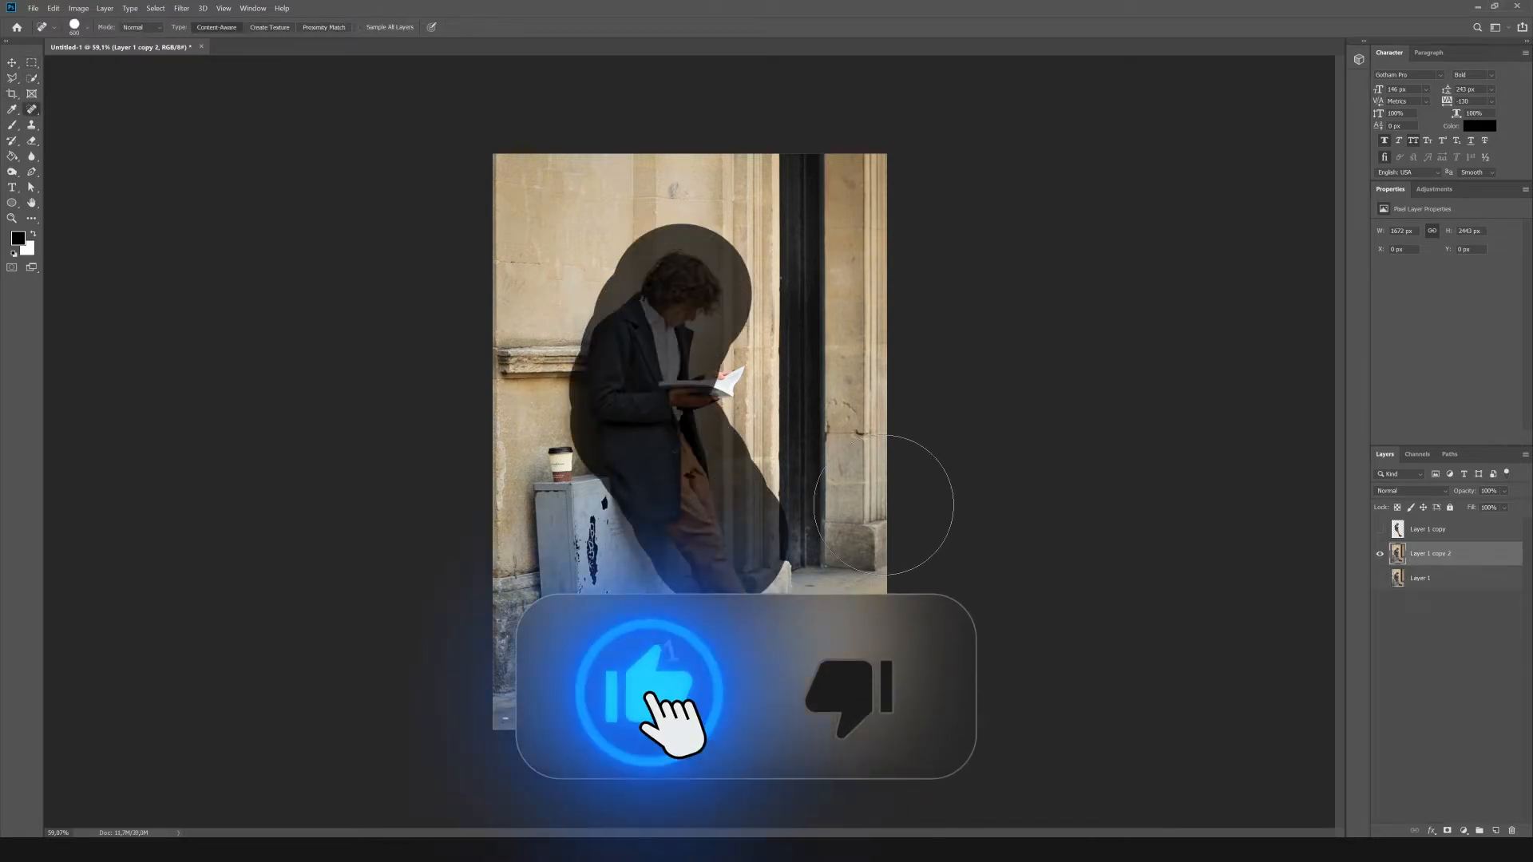
key("bracketleft")
key("bracketleft")
key("bracketleft")
key("bracketleft")
key("bracketleft")
key("bracketleft")
key("bracketleft")
left_click_drag(737, 371, 699, 431)
left_click_drag(688, 364, 702, 408)
left_click_drag(602, 407, 637, 424)
mouse_move(736, 586)
left_mouse_down()
mouse_move(739, 639)
mouse_move(799, 671)
left_mouse_up()
key("bracketright")
key("bracketright")
key("bracketright")
key("bracketright")
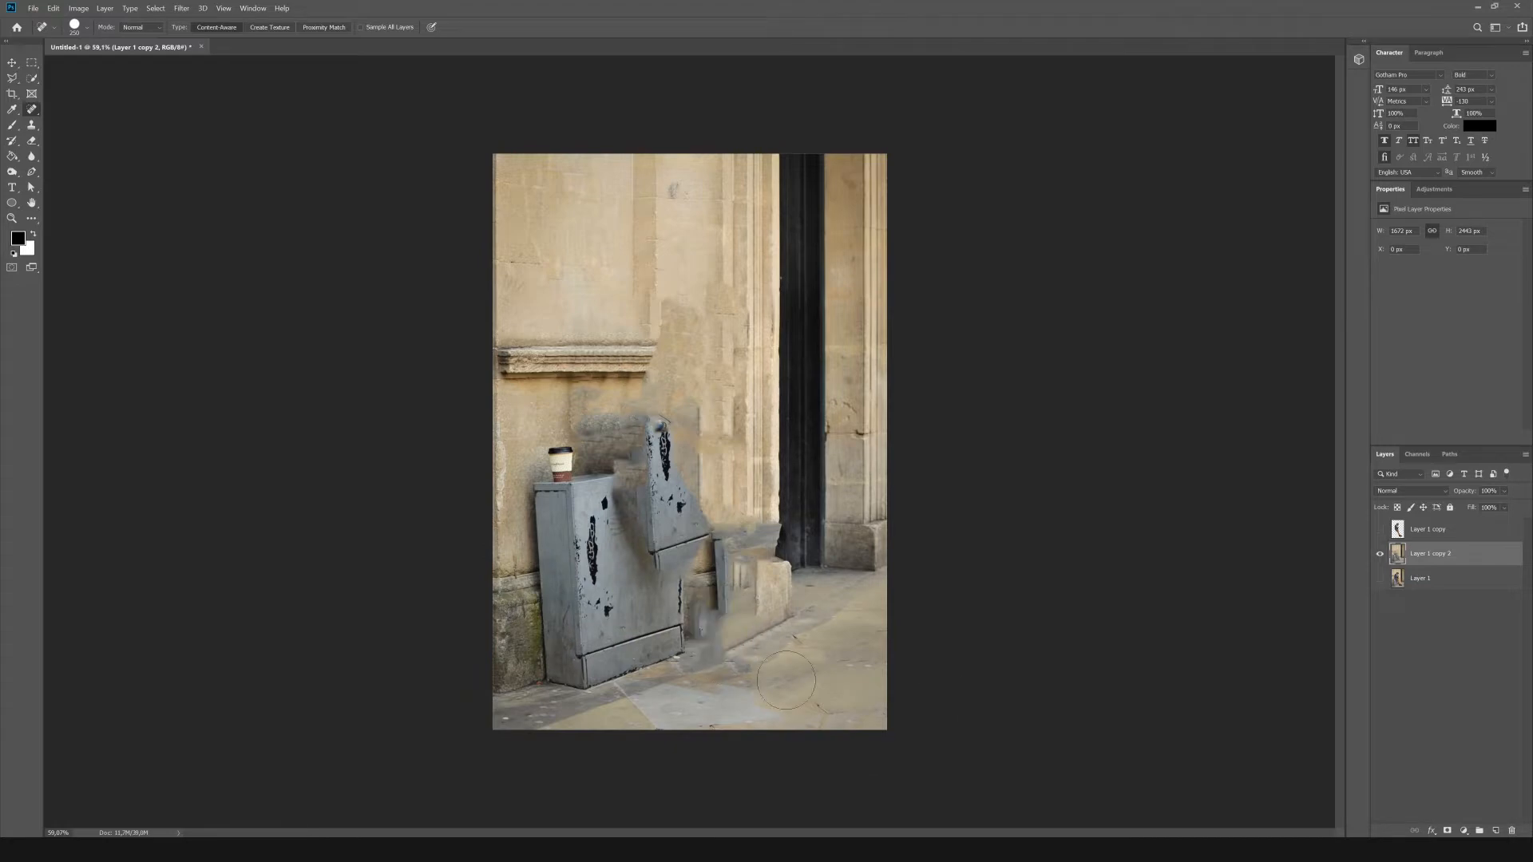
Show the cut-out layer over the original photo and delete the duplicate of Layer 1.
left_click(1380, 530)
key("Delete")
left_click(1380, 553)
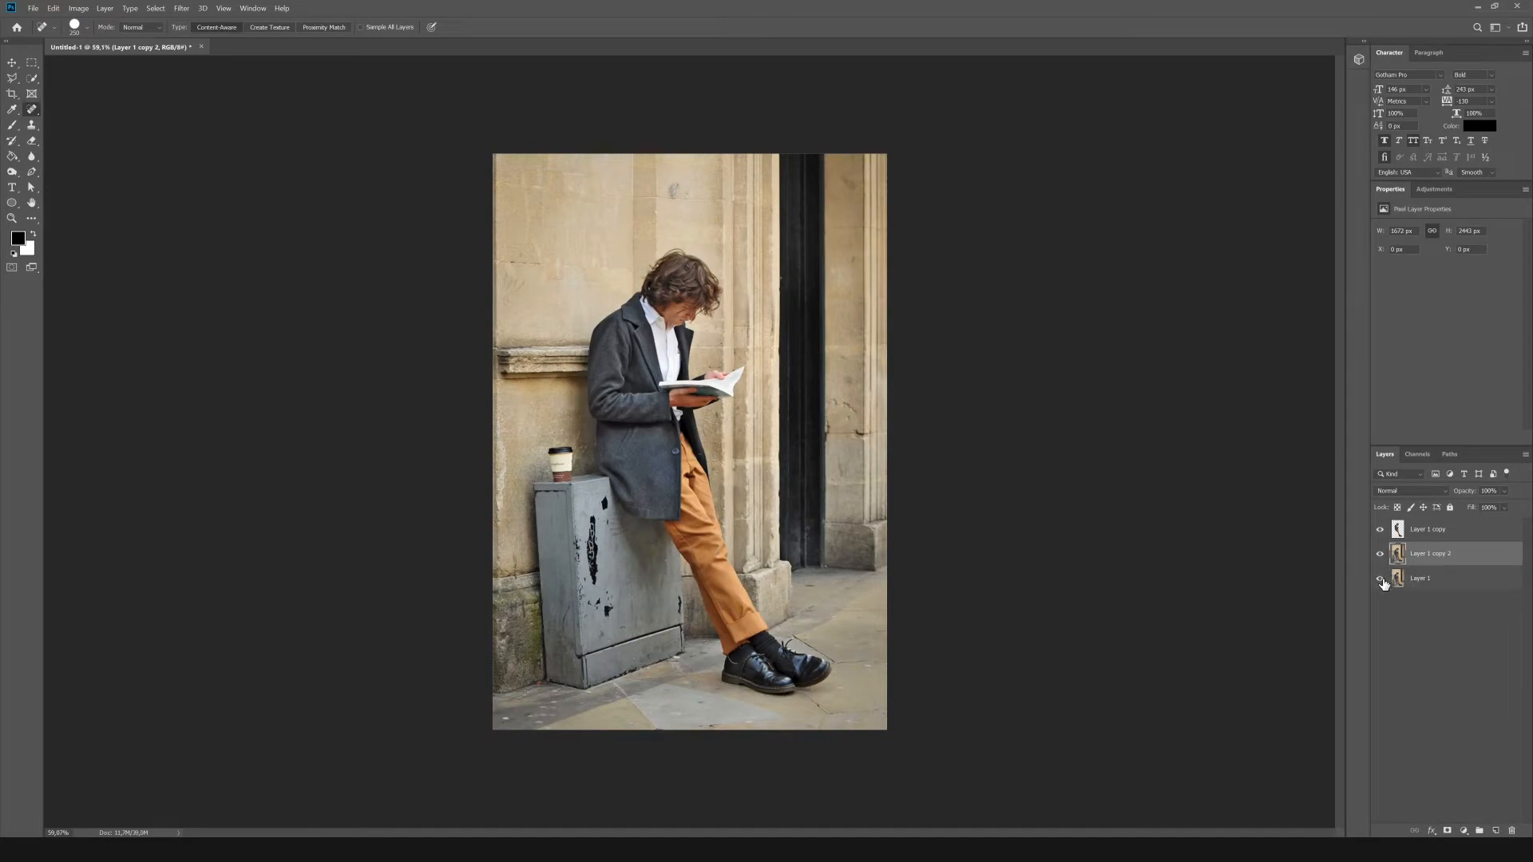
left_click(1380, 579)
key("Delete")
left_click(1380, 554)
Add a Hue/Saturation adjustment above Layer 1 with saturation -100 and strongly reduced lightness to darken the street background.
left_click(1434, 189)
left_click(1384, 238)
left_click_drag(1446, 321, 1395, 321)
left_click_drag(1447, 298, 1367, 297)
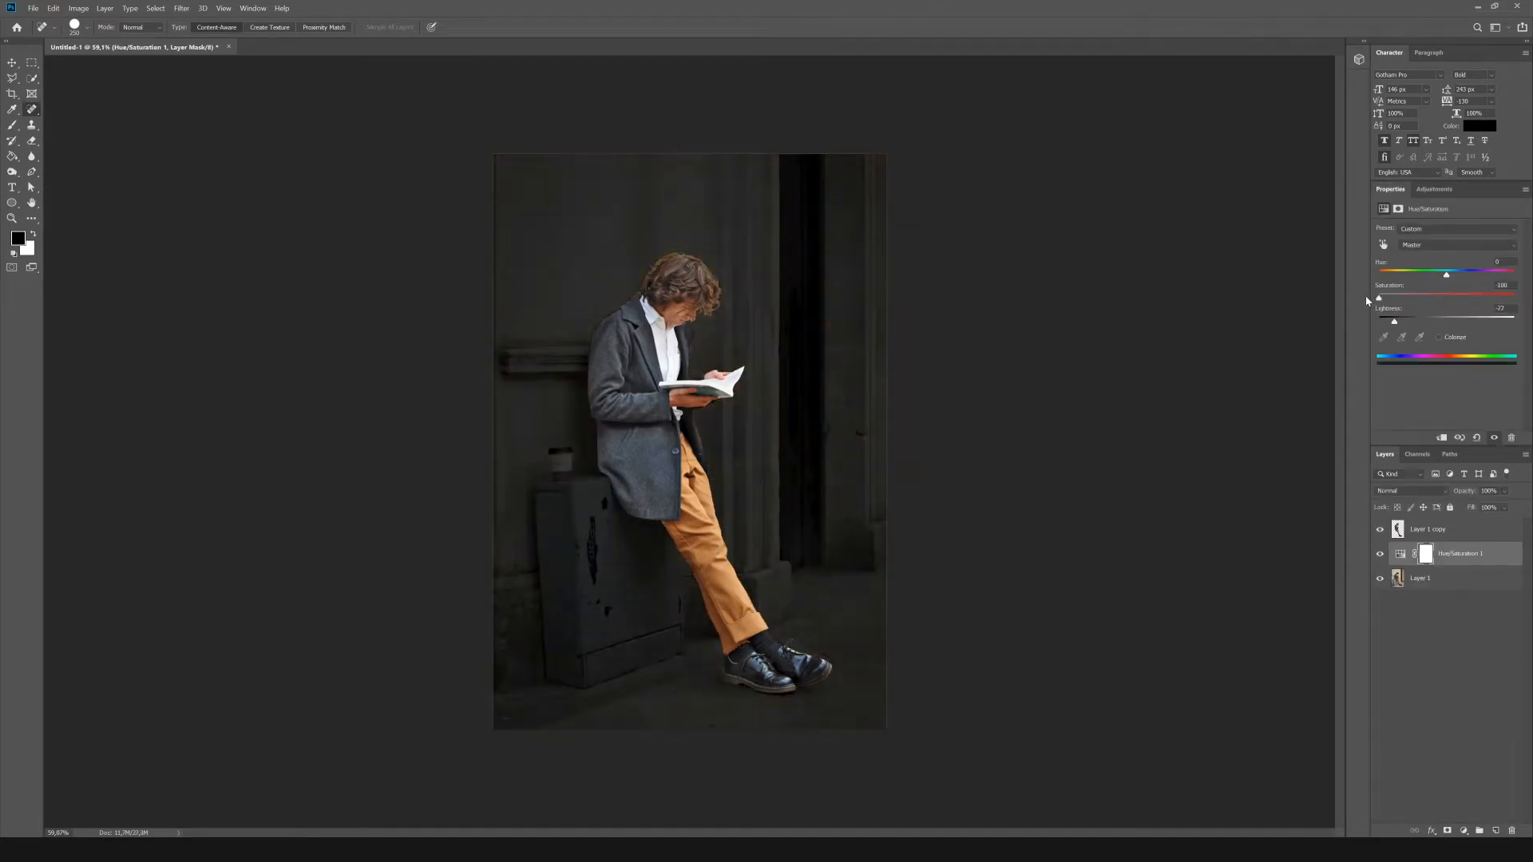
Add a Hue/Saturation adjustment clipped to Layer 1 copy, reduce its lightness strongly, and invert its mask to black.
left_click(1438, 529)
left_click(1434, 190)
left_click(1383, 238)
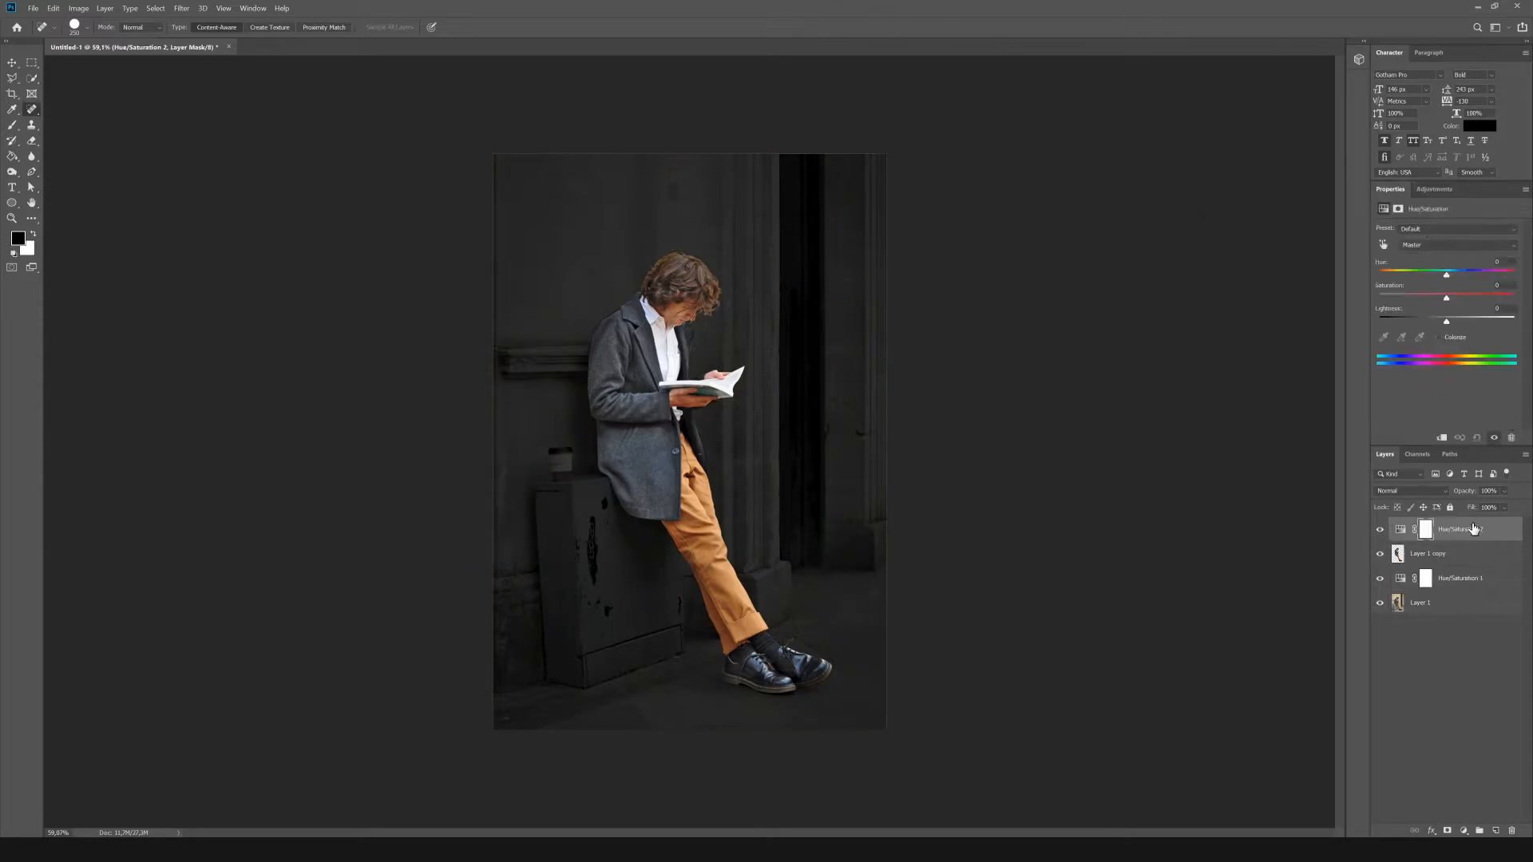
left_click(1441, 437)
left_click_drag(1447, 321, 1392, 322)
left_click(1436, 529)
key("ctrl+i")
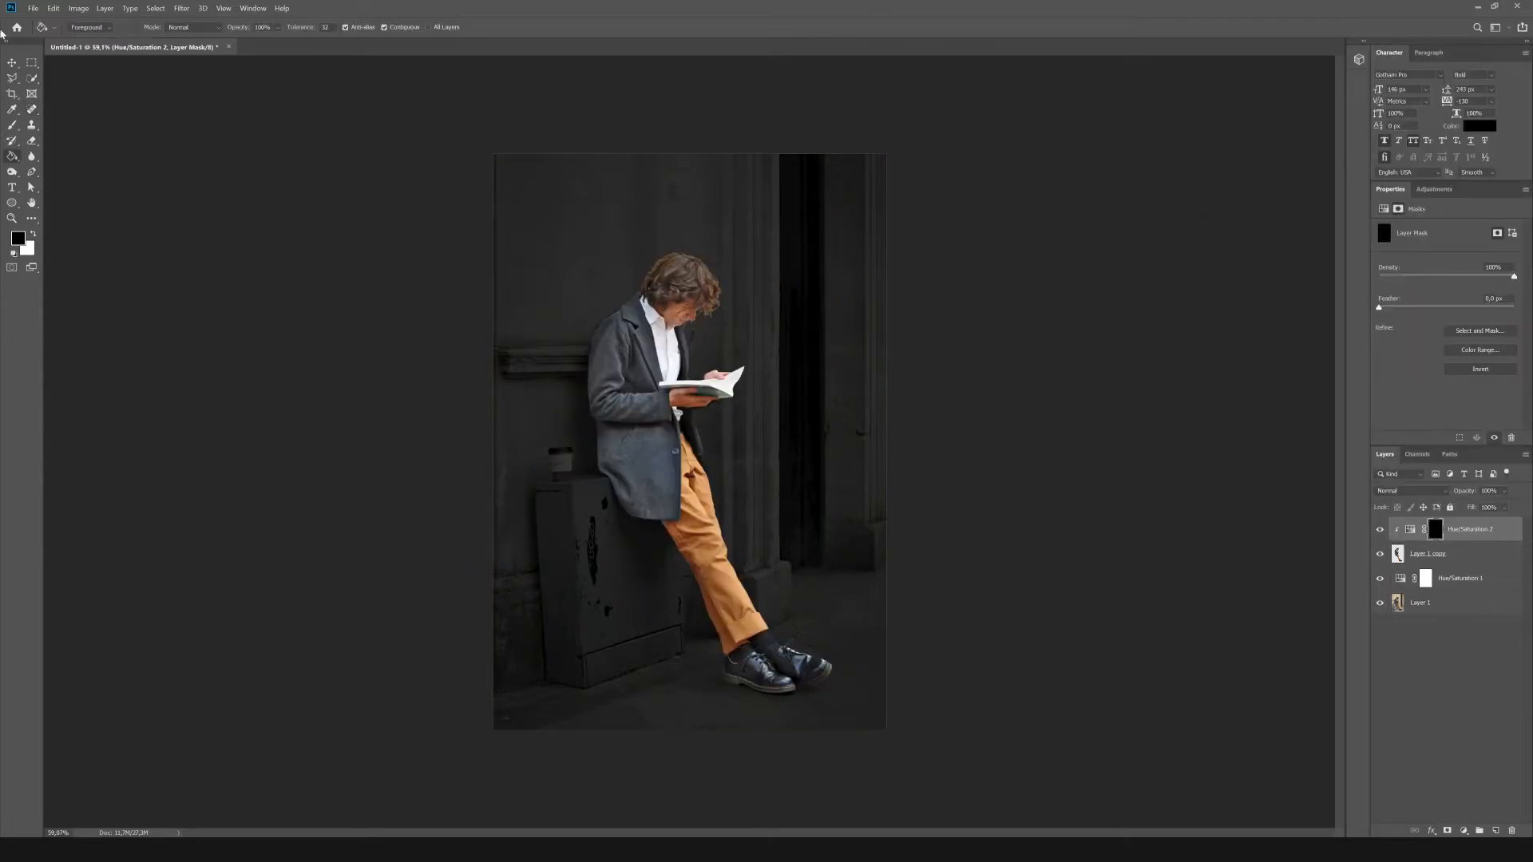
Paint white on the Hue/Saturation 2 mask over the lower trouser legs and cuffs to darken them.
left_click(12, 125)
left_click(33, 234)
scroll(686, 528, "up", 14)
left_click_drag(705, 610, 831, 586)
scroll(693, 581, "down", 2)
left_click_drag(693, 581, 900, 641)
scroll(978, 479, "down", 4)
scroll(989, 442, "up", 5)
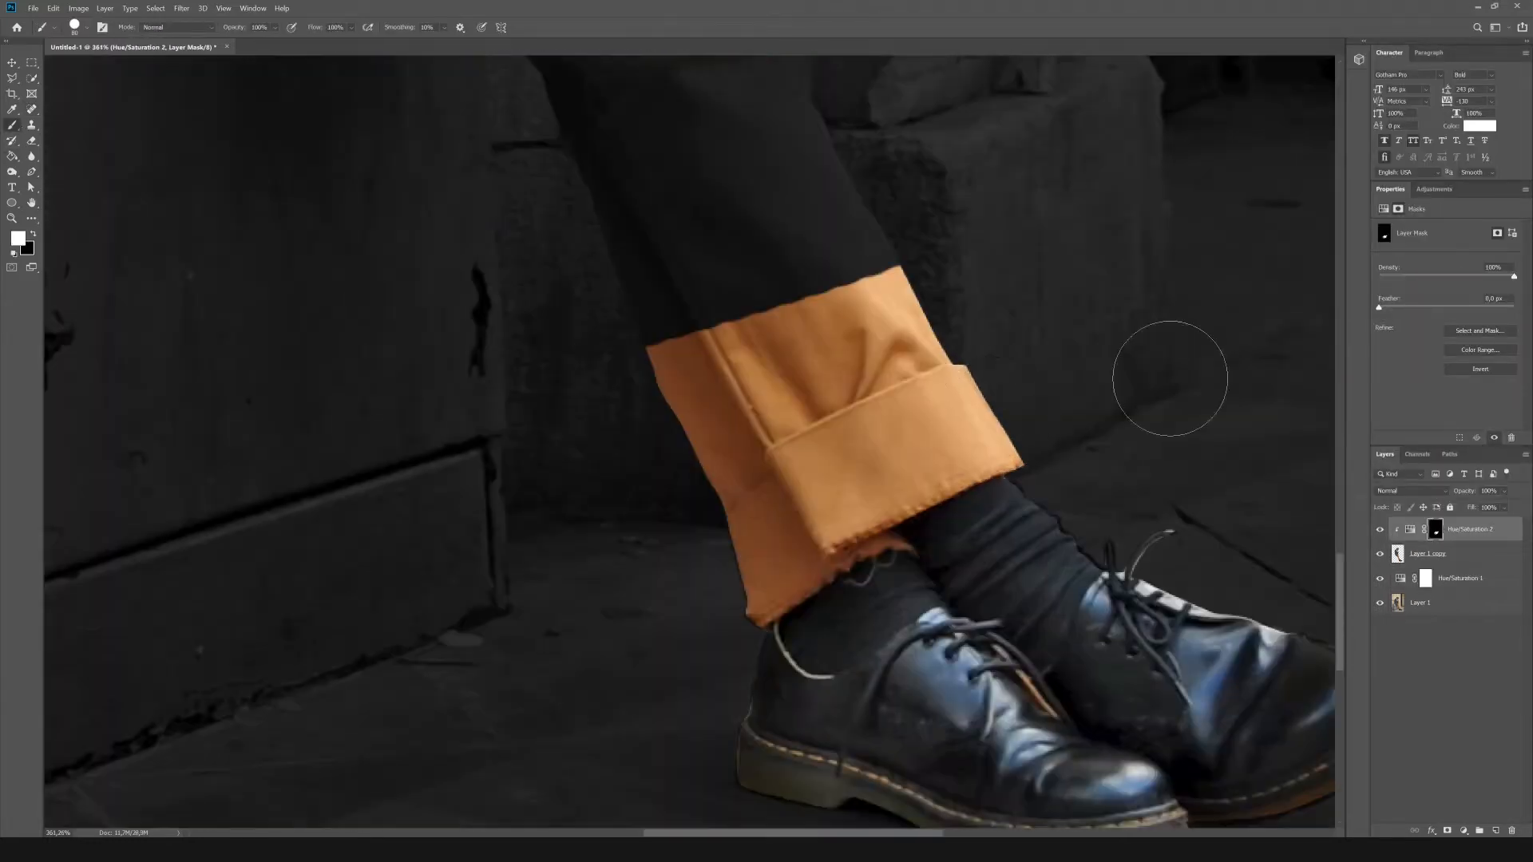
mouse_move(1170, 378)
left_mouse_down()
mouse_move(993, 417)
mouse_move(963, 277)
mouse_move(645, 551)
mouse_move(737, 577)
mouse_move(870, 497)
left_mouse_up()
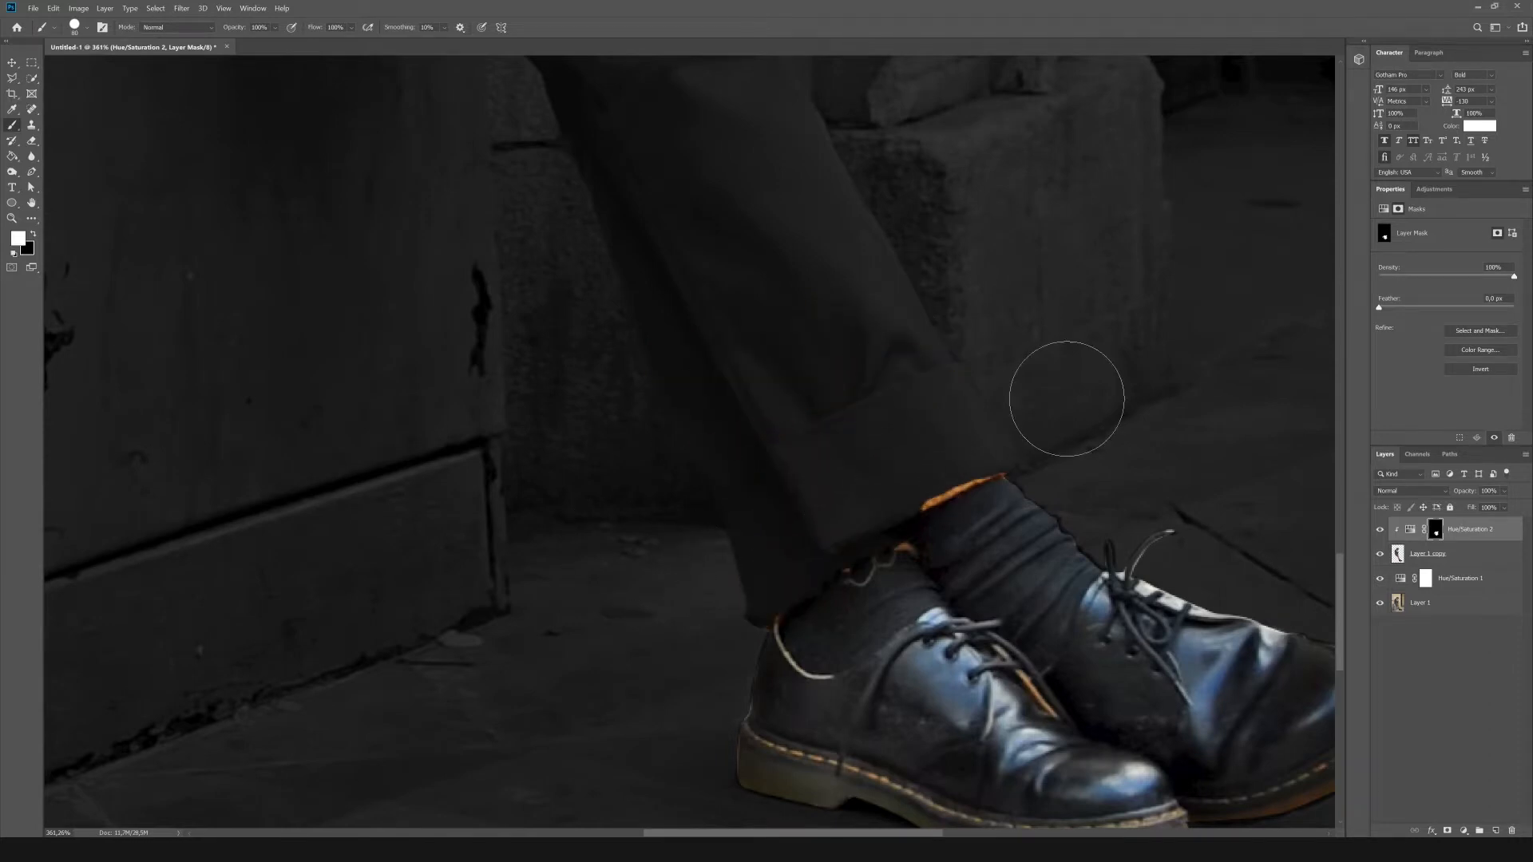
Outline the orange trouser hems with the Polygonal Lasso and paint white on the mask inside the selection.
scroll(1107, 514, "up", 4)
left_click(12, 78)
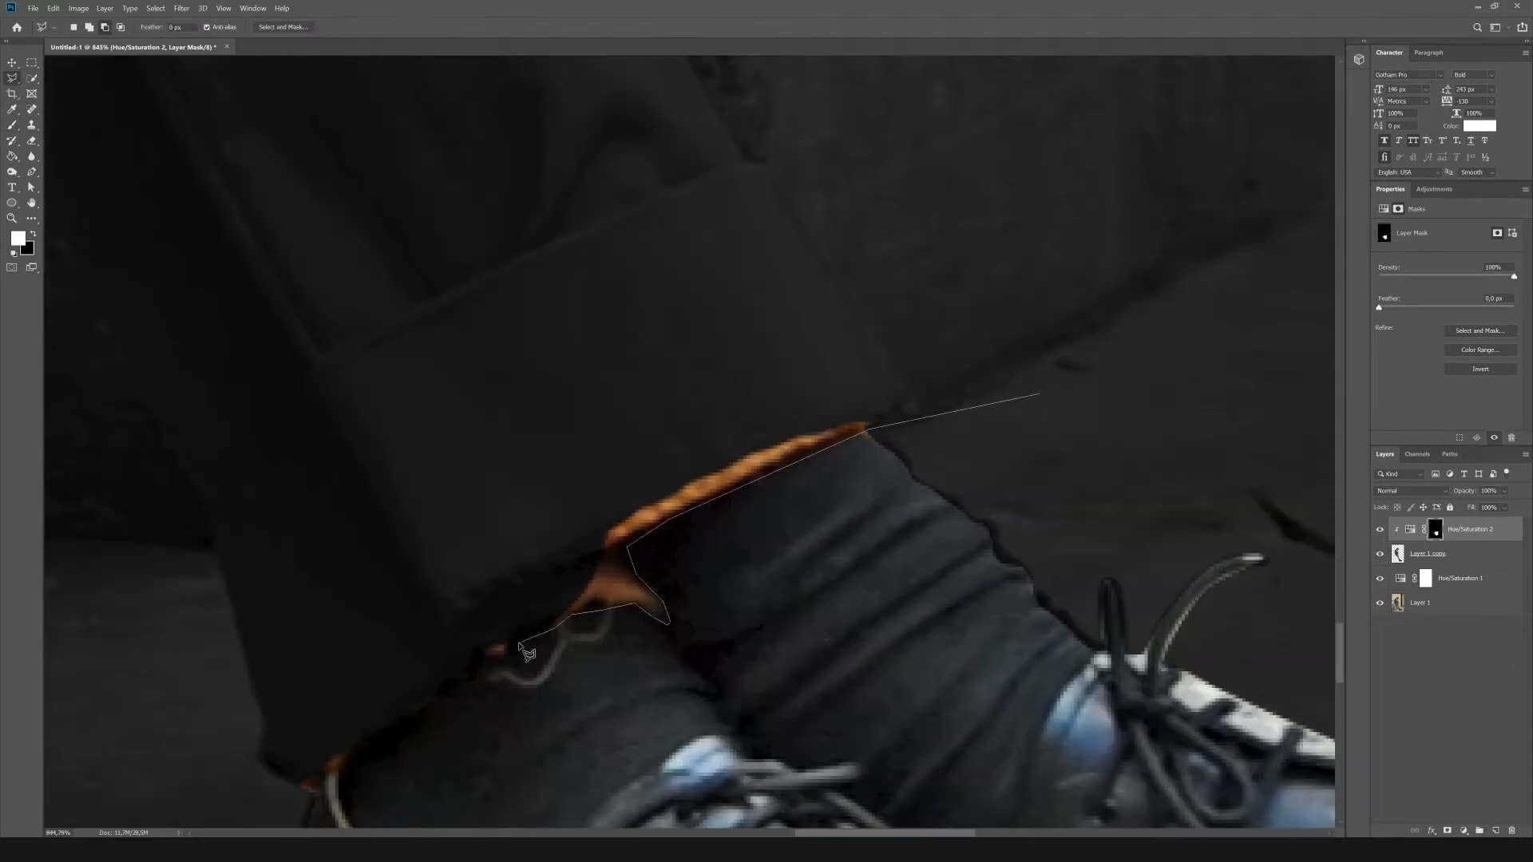
left_click(275, 800)
left_click(256, 615)
left_click(1034, 202)
left_click(1147, 215)
left_click(1039, 394)
key("b")
scroll(1004, 336, "down", 1)
mouse_move(1020, 362)
left_mouse_down()
mouse_move(770, 429)
mouse_move(343, 613)
left_mouse_up()
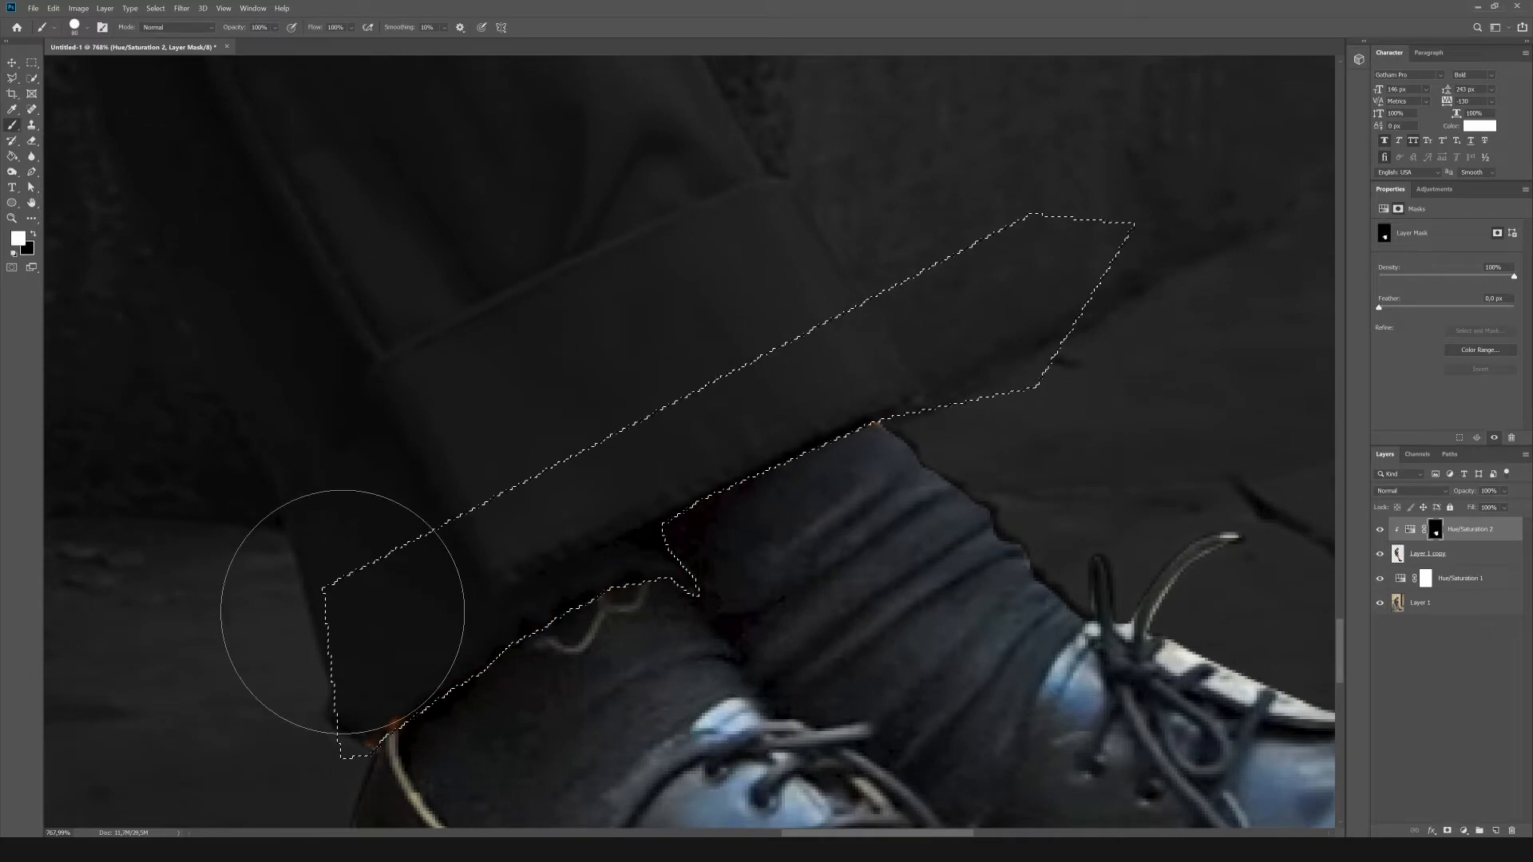
Deselect the hem area and brush white on the mask over the leftover orange spots on the trousers.
key("m")
left_click(1008, 400)
scroll(1008, 400, "down", 10)
scroll(692, 197, "up", 6)
key("b")
mouse_move(491, 605)
left_mouse_down()
mouse_move(593, 618)
mouse_move(657, 517)
left_mouse_up()
key("m")
Trace the coat's front edge beside the upper trousers with a Pen tool path.
scroll(578, 320, "up", 5)
scroll(638, 304, "up", 3)
key("p")
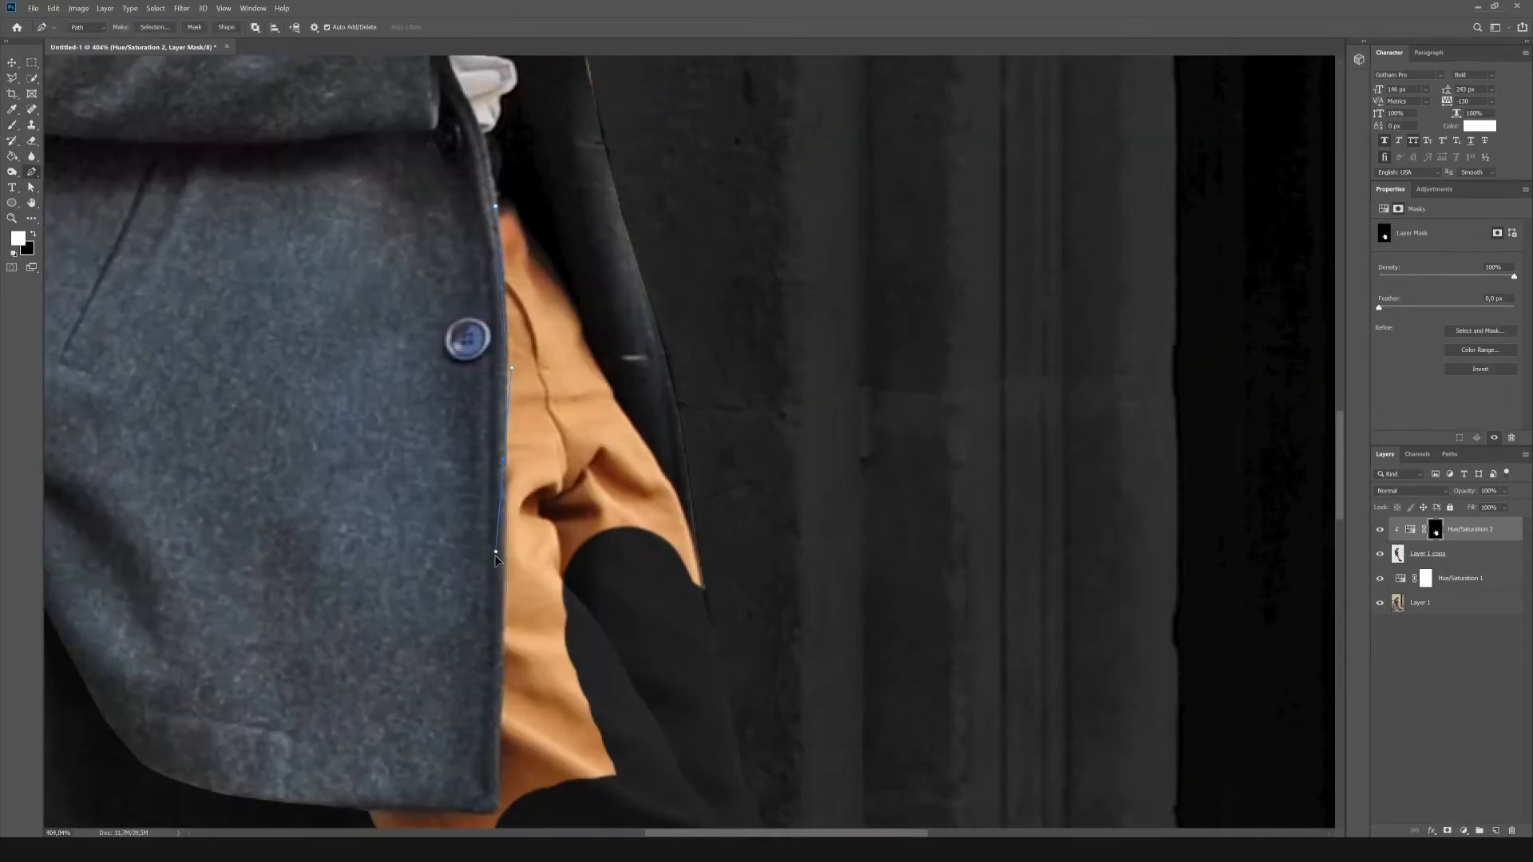
scroll(499, 479, "down", 3)
scroll(503, 335, "up", 1)
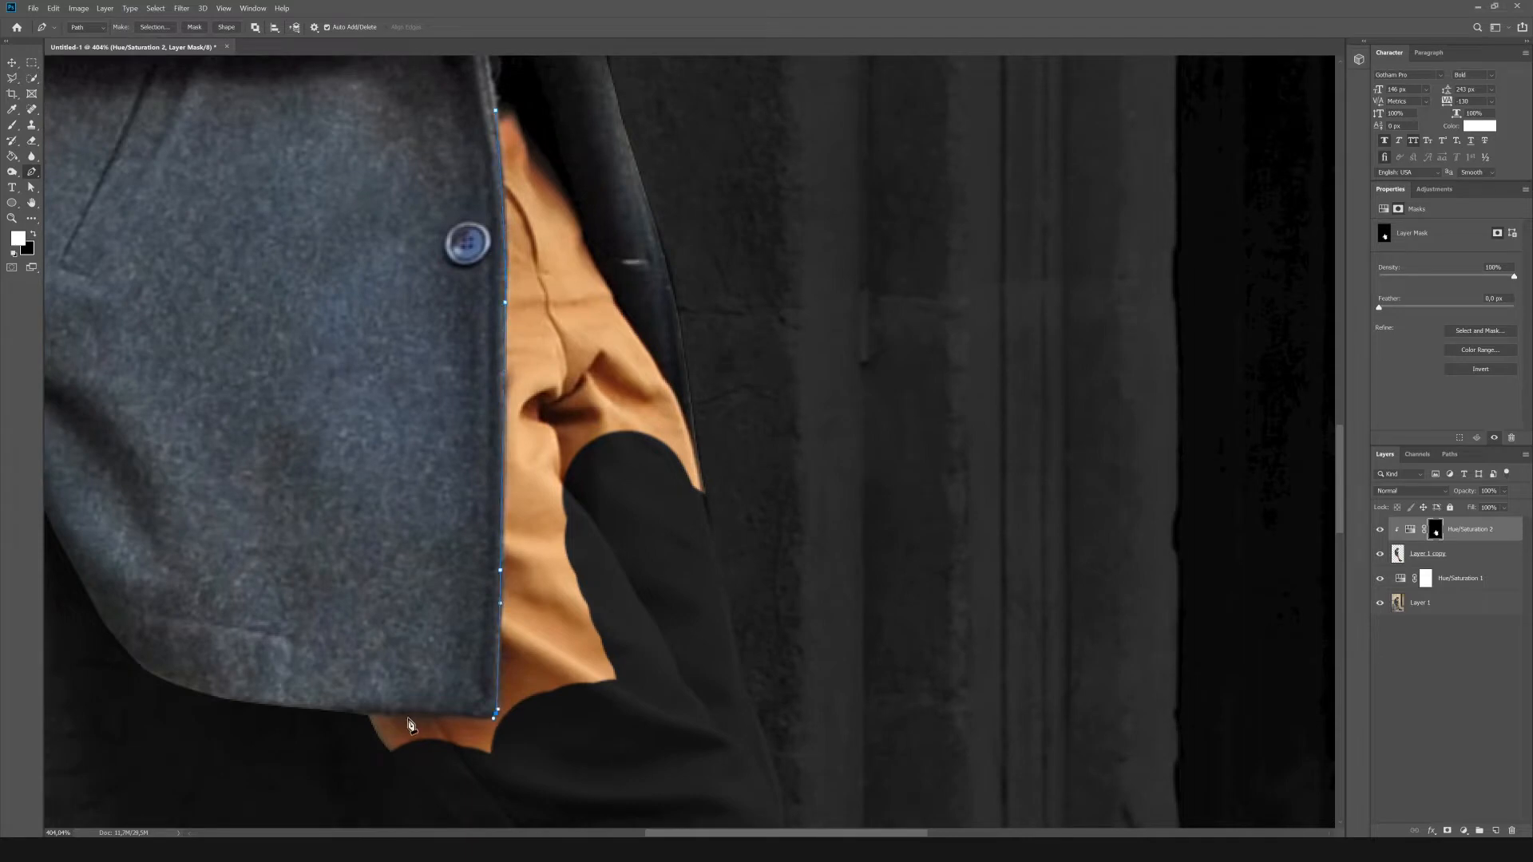
Close the path around the orange upper trousers and convert it into a selection.
left_click(324, 758)
left_click_drag(499, 779, 543, 775)
left_click_drag(701, 660, 712, 635)
scroll(783, 574, "up", 1)
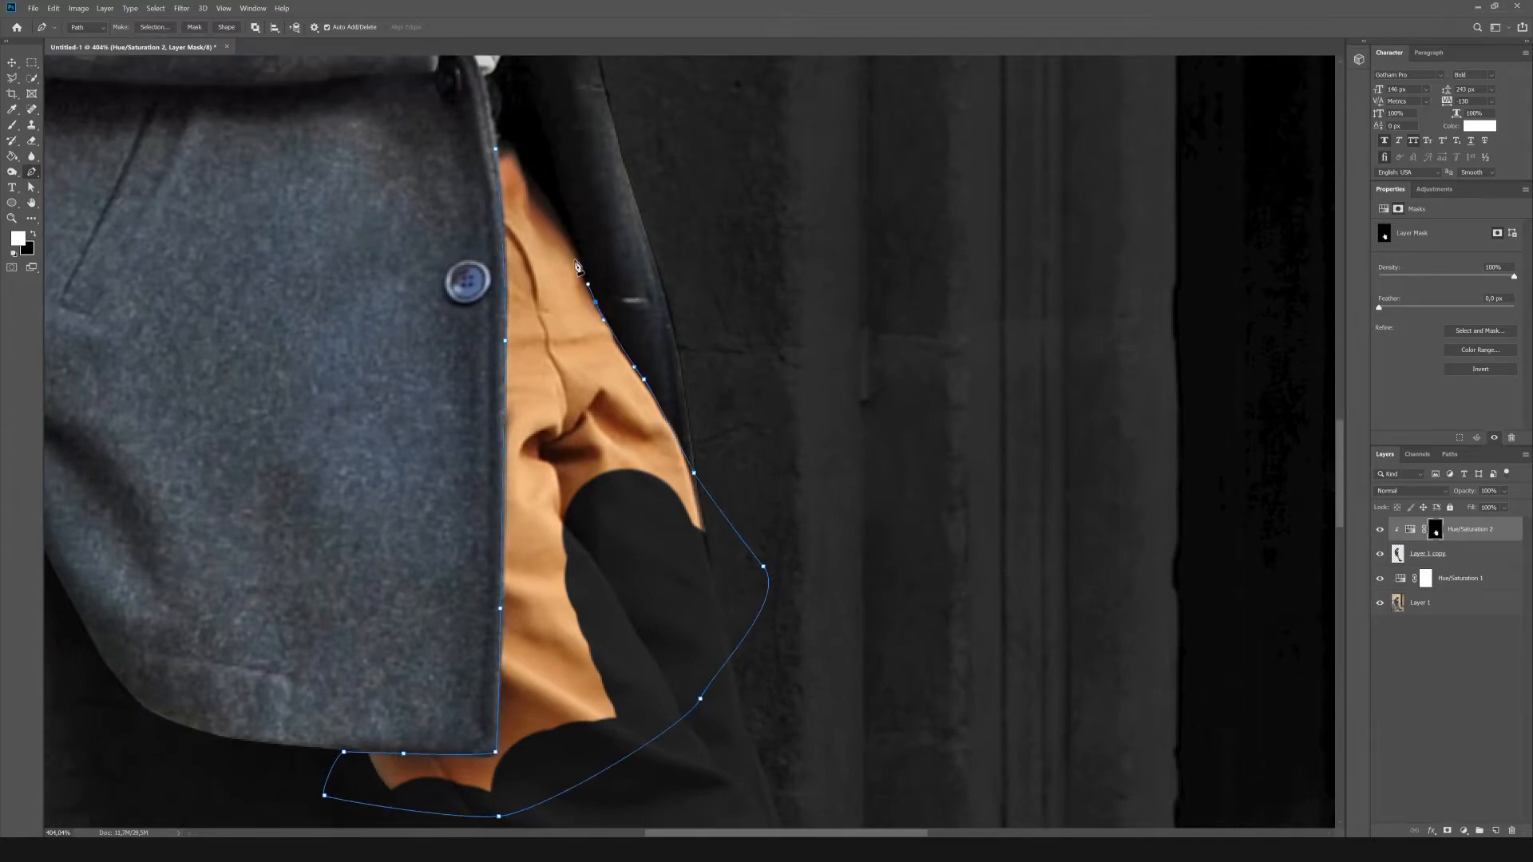
left_click(572, 237)
scroll(559, 271, "up", 3)
left_click(497, 274)
right_click(542, 363)
left_click(577, 433)
key("Return")
Paint white on the mask inside the selection to darken the upper trousers, then deselect.
scroll(652, 398, "down", 8)
key("b")
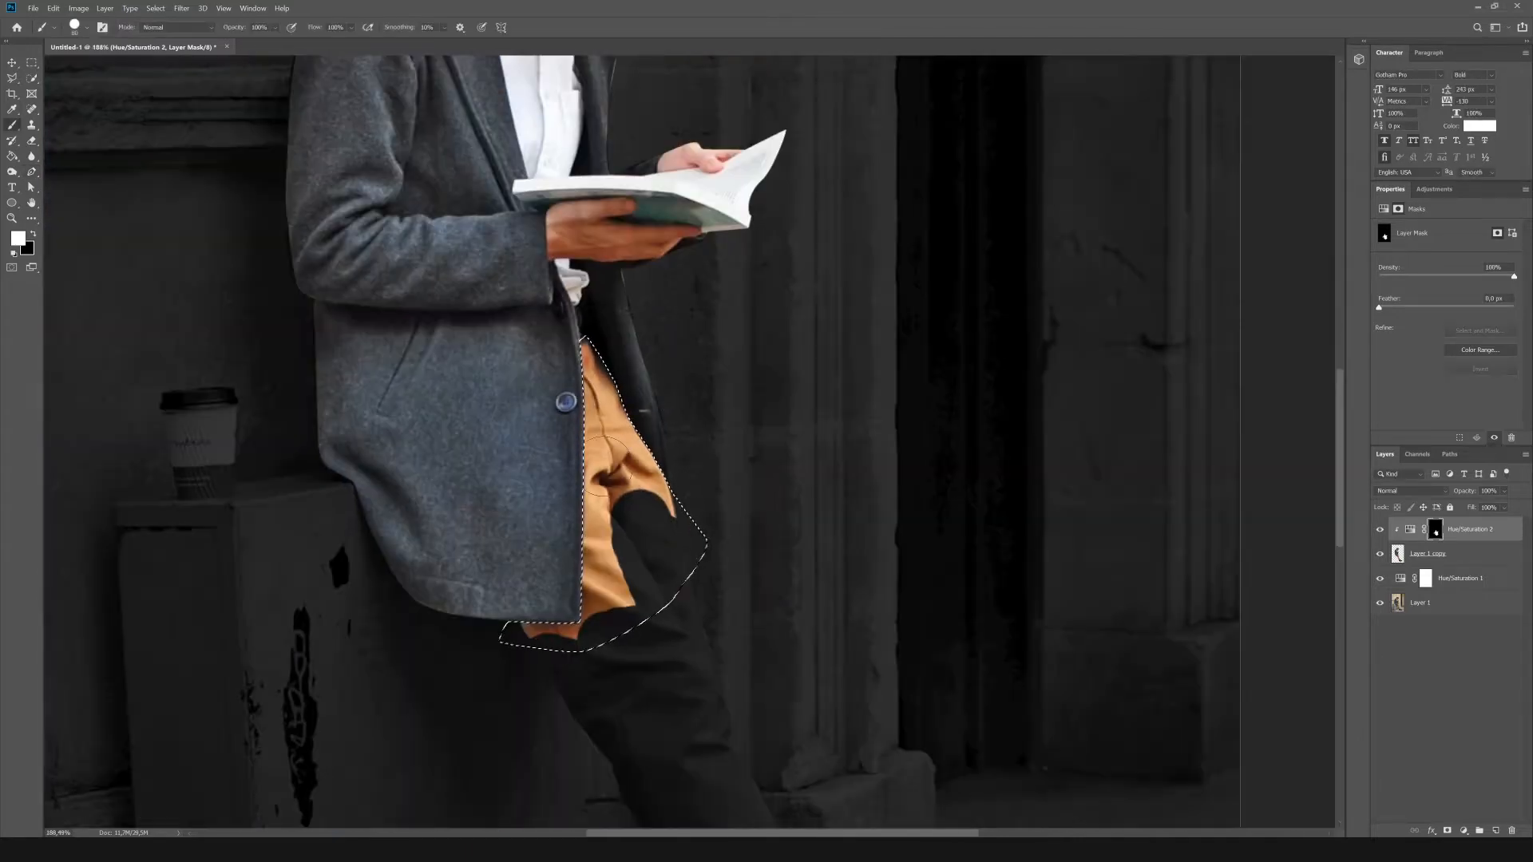
left_click_drag(607, 371, 617, 589)
key("ctrl+d")
key("m")
scroll(768, 463, "down", 5)
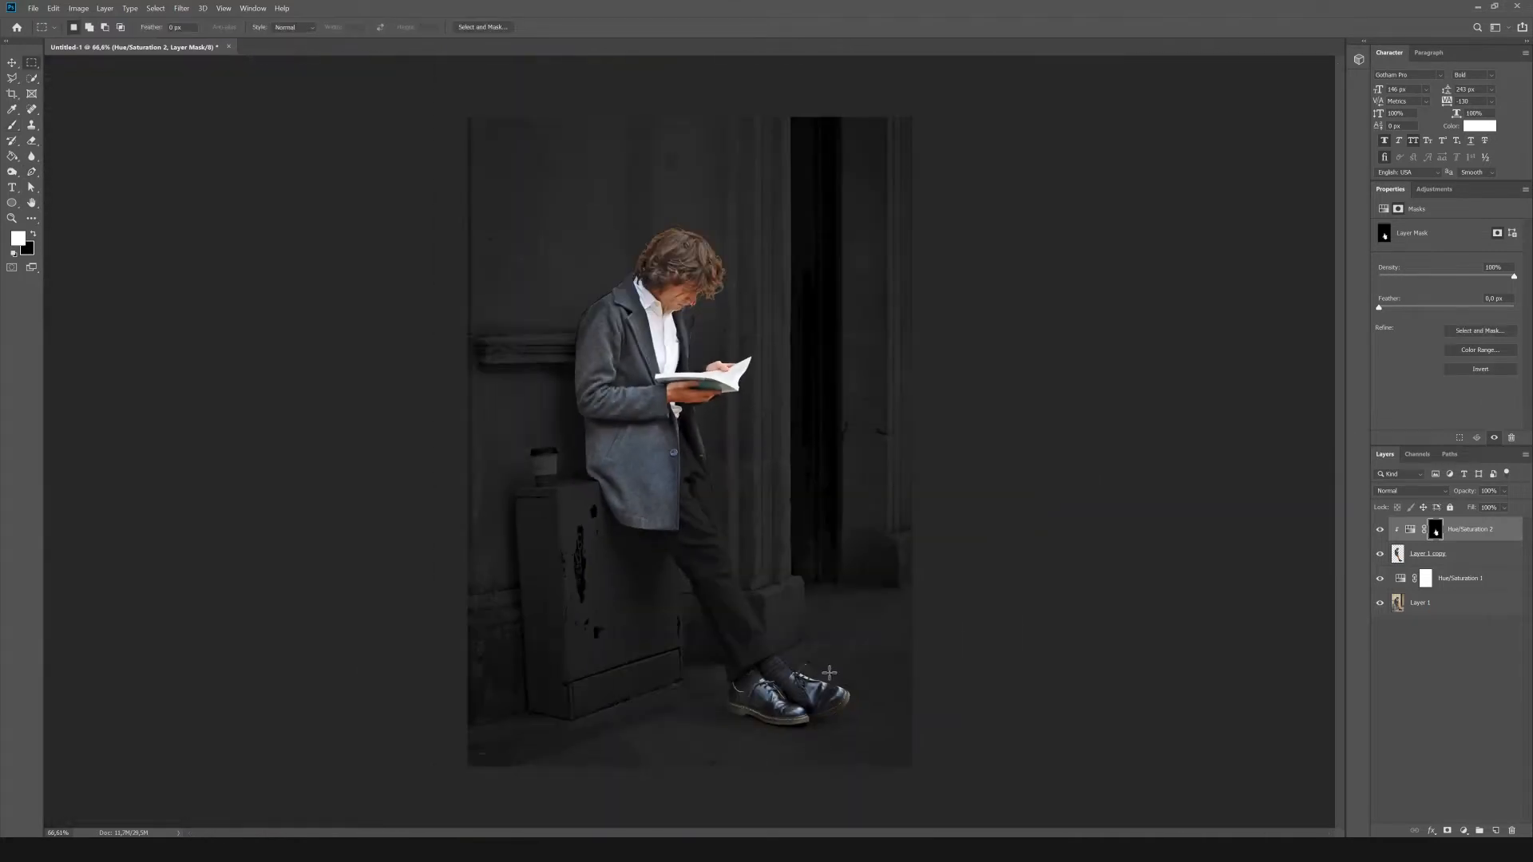
Add a Brightness/Contrast adjustment above Hue/Saturation 1 with slightly lowered brightness and contrast near maximum.
left_click(1482, 582)
left_click(1435, 189)
left_click(1408, 219)
left_click_drag(1447, 261, 1514, 285)
mouse_move(1413, 261)
left_mouse_down()
mouse_move(1462, 260)
mouse_move(1438, 261)
left_mouse_up()
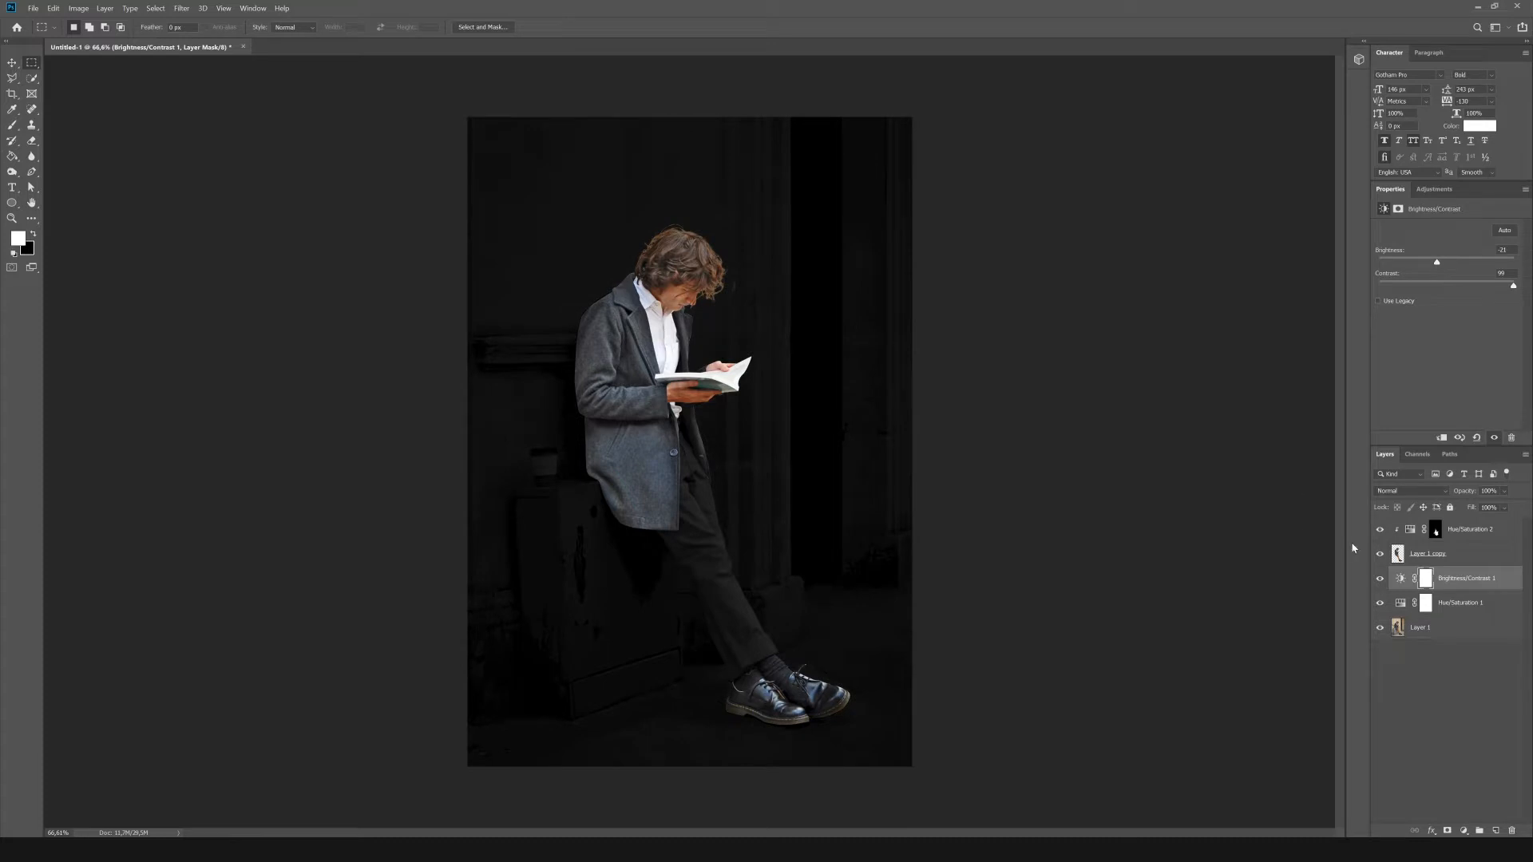
Add a Hue/Saturation adjustment clipped to Layer 1 copy with saturation -47 and lightness -74, and invert its mask.
left_click(1482, 554)
left_click(1434, 189)
left_click(1400, 234)
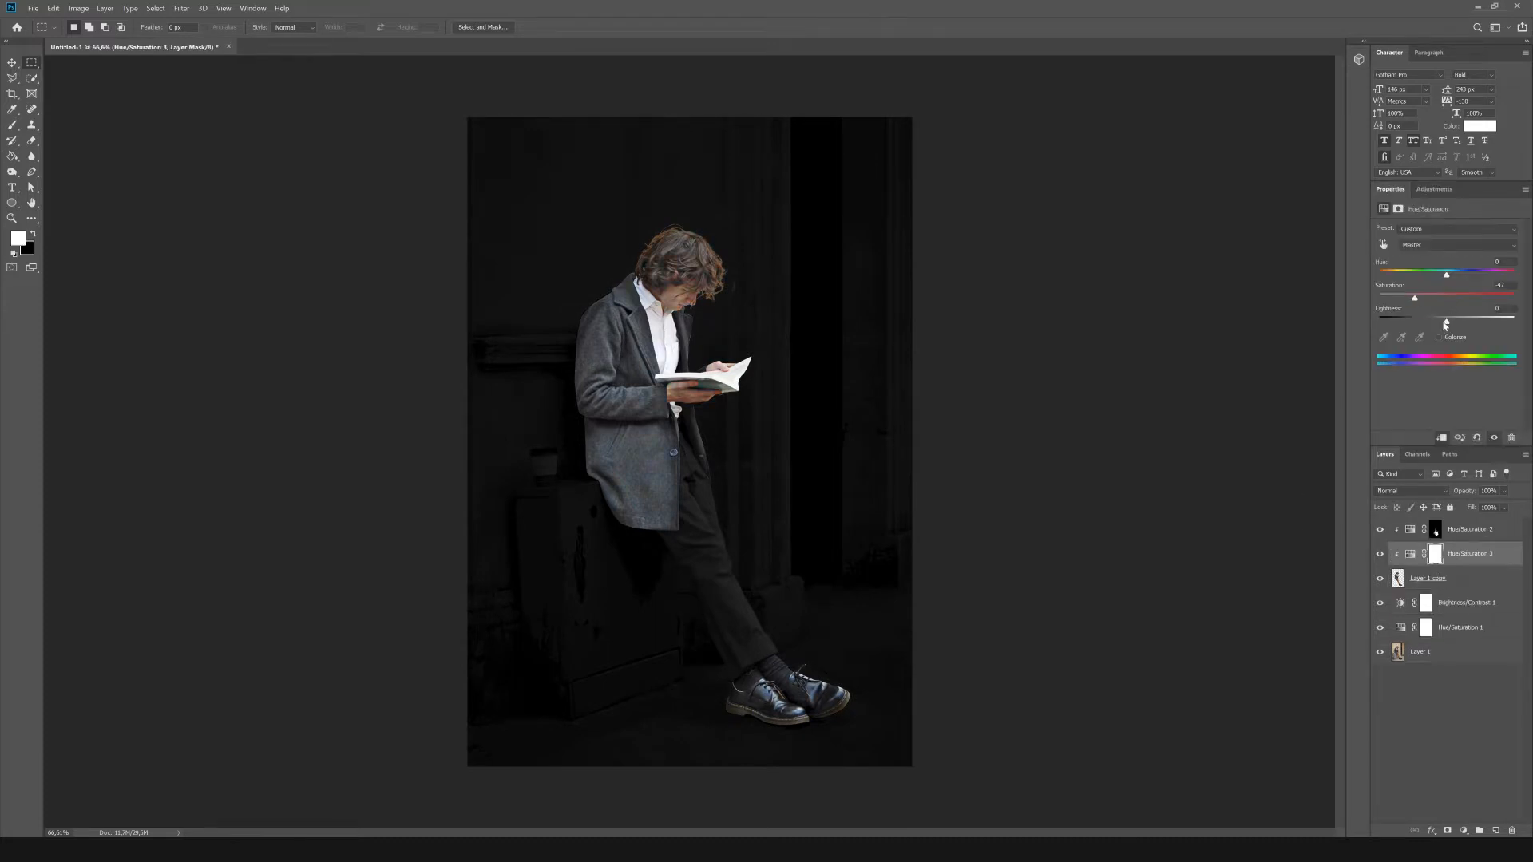
left_click_drag(1447, 325, 1395, 321)
key("b")
key("ctrl+i")
Paint the Hue/Saturation 3 mask with a large soft white brush to shade the man's back, coat and legs.
right_click(524, 223)
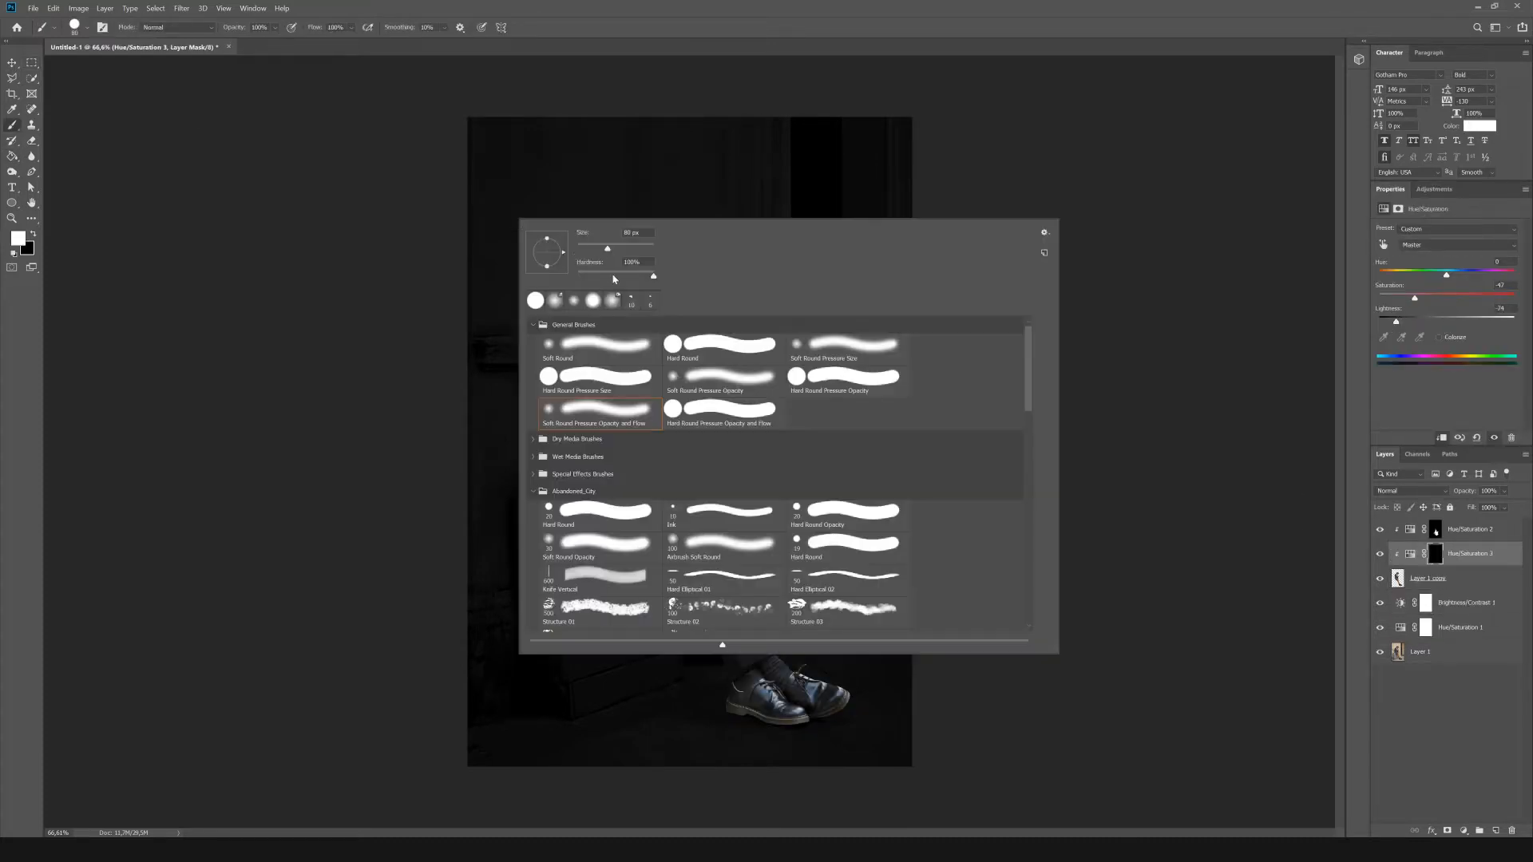
key("Return")
key("bracketright")
key("bracketright")
key("bracketright")
key("bracketright")
key("bracketright")
key("bracketright")
key("bracketright")
key("bracketright")
key("bracketright")
mouse_move(654, 276)
left_mouse_down()
mouse_move(579, 277)
mouse_move(534, 352)
mouse_move(630, 640)
mouse_move(727, 738)
mouse_move(797, 753)
mouse_move(685, 668)
mouse_move(797, 589)
mouse_move(610, 585)
left_mouse_up()
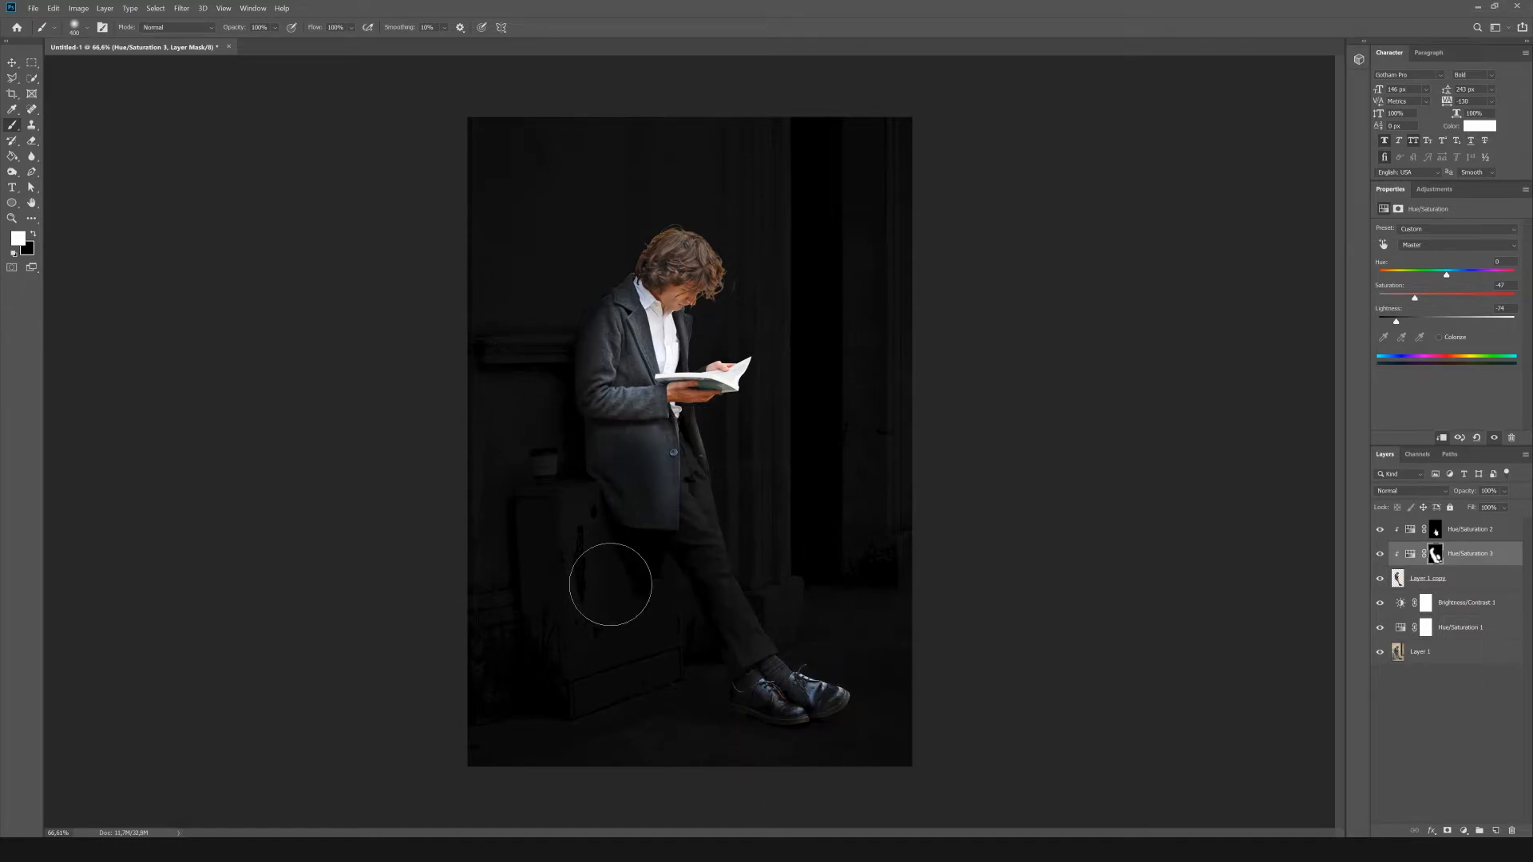
mouse_move(619, 211)
left_mouse_down()
mouse_move(576, 291)
mouse_move(573, 372)
left_mouse_up()
Trace a closed pen path around the book's raised open page, following the thumb and the upper edge of the page block.
scroll(735, 334, "up", 8)
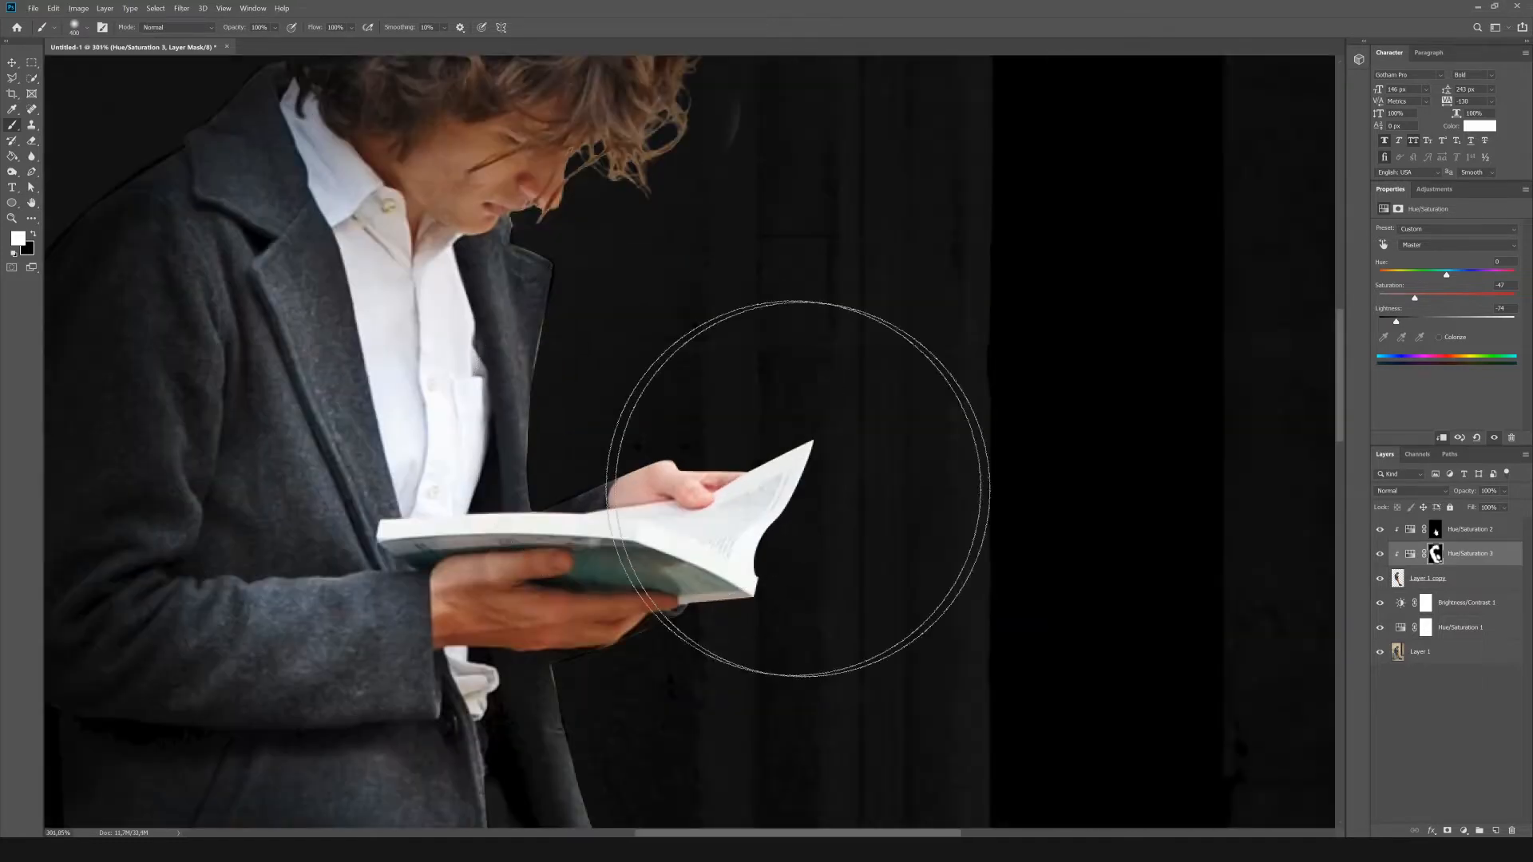
key("p")
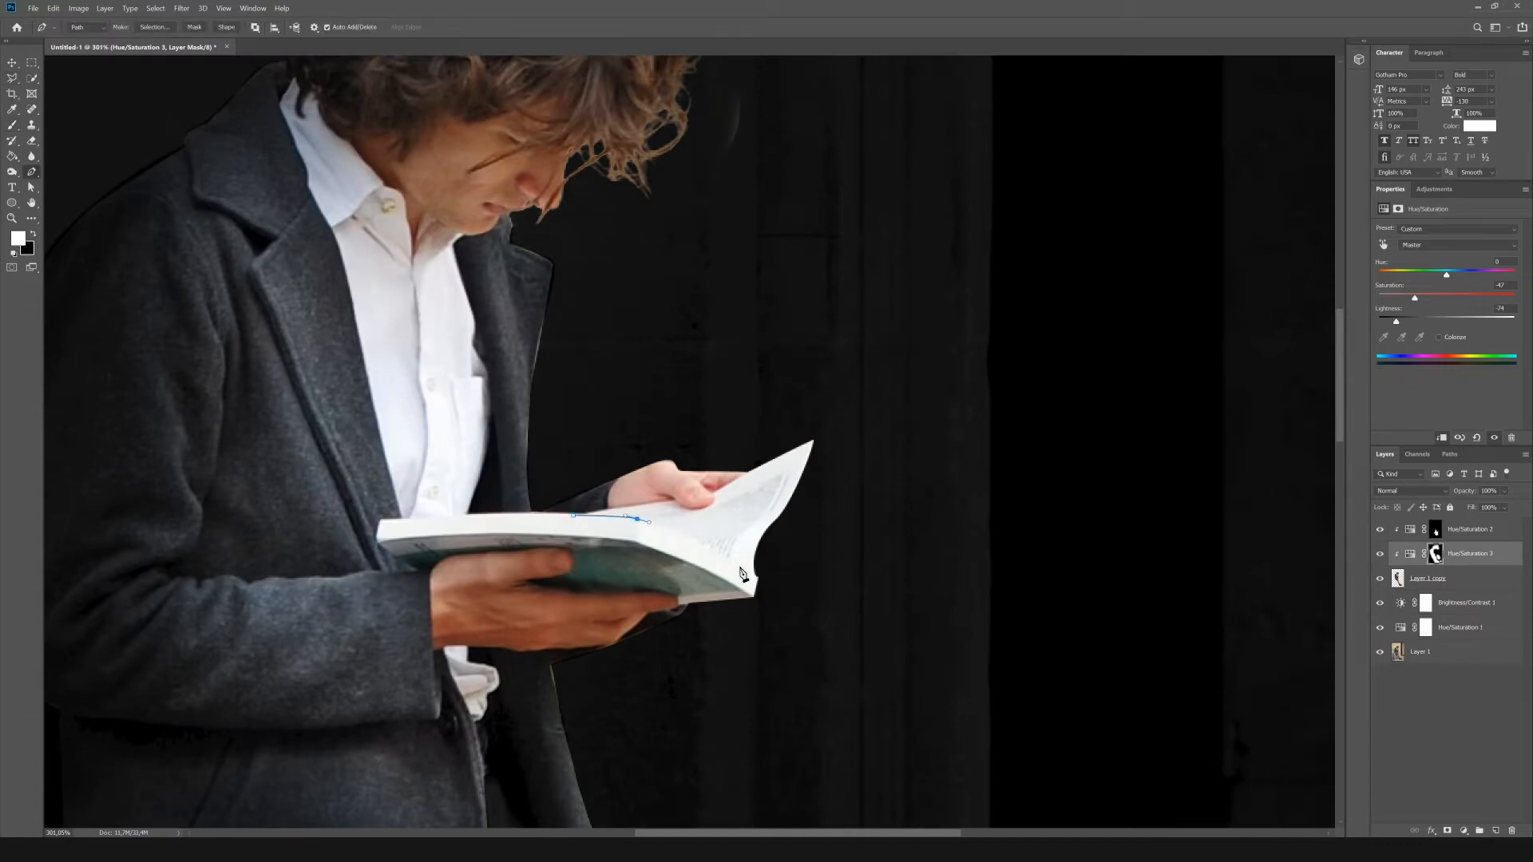
scroll(762, 574, "up", 8)
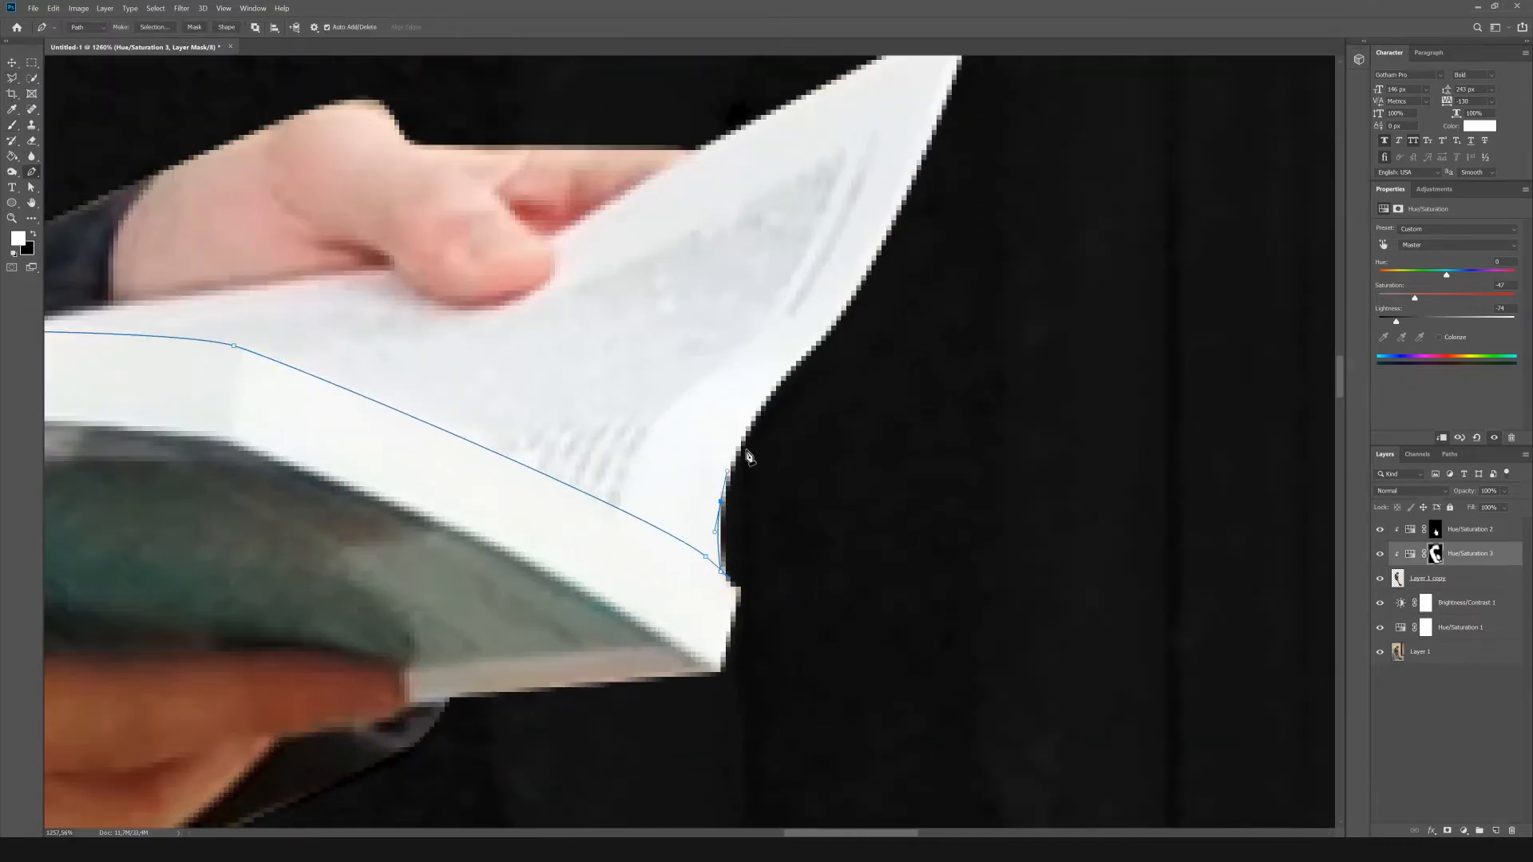
scroll(748, 452, "down", 5)
left_click_drag(808, 398, 825, 379)
left_click_drag(864, 264, 857, 250)
left_click_drag(813, 256, 769, 277)
left_click(729, 329)
scroll(688, 346, "up", 4)
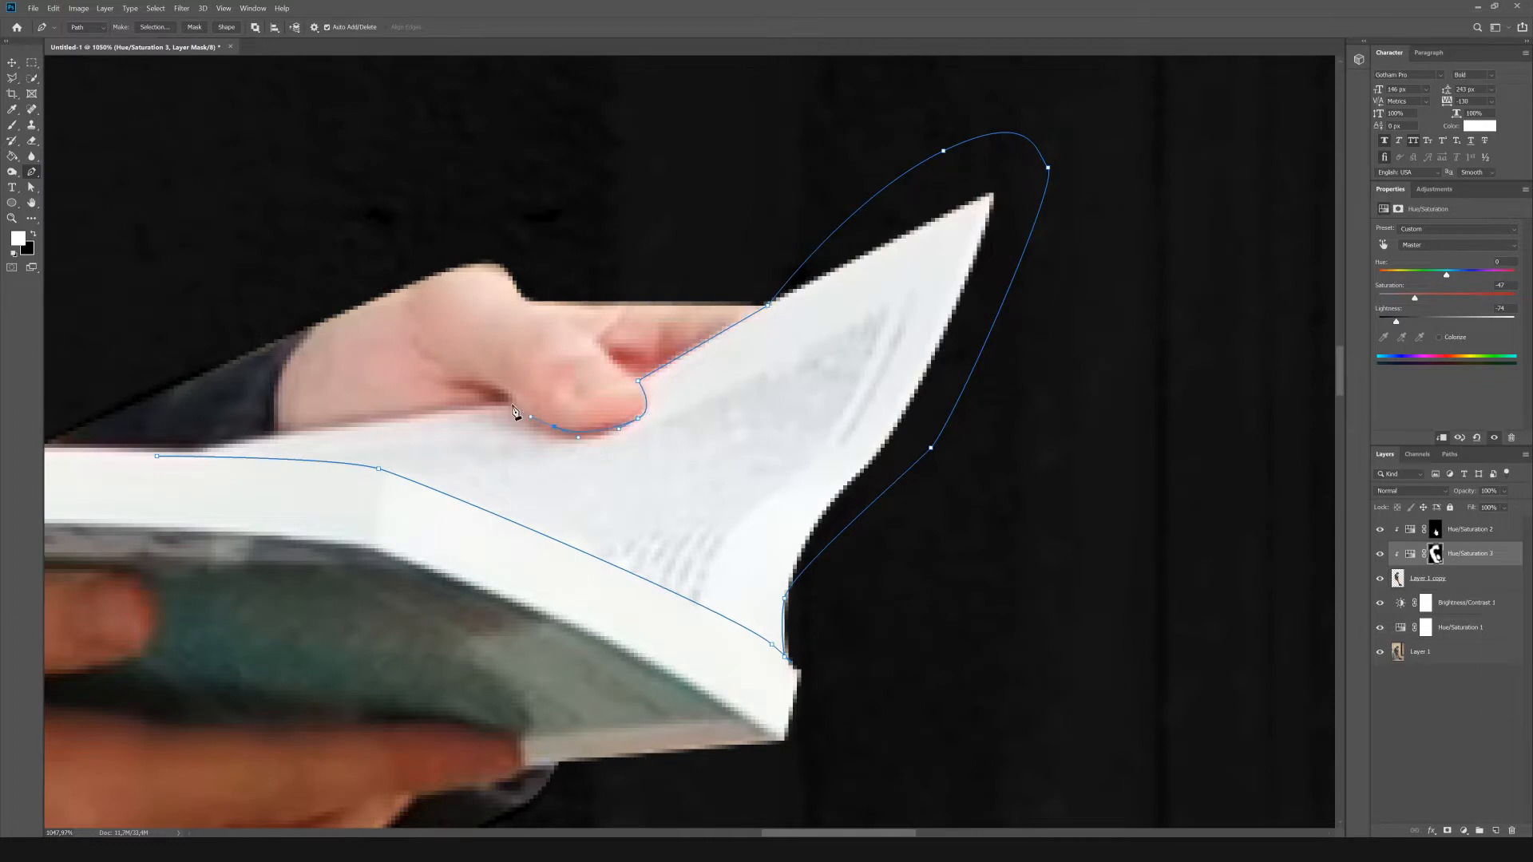
left_click(513, 406)
left_click(157, 456)
Convert the open-page path to a selection and add a clipped Hue/Saturation adjustment with raised saturation and lightness -54.
scroll(194, 451, "down", 8)
right_click(710, 532)
left_click(744, 592)
left_click(921, 290)
left_click(1435, 189)
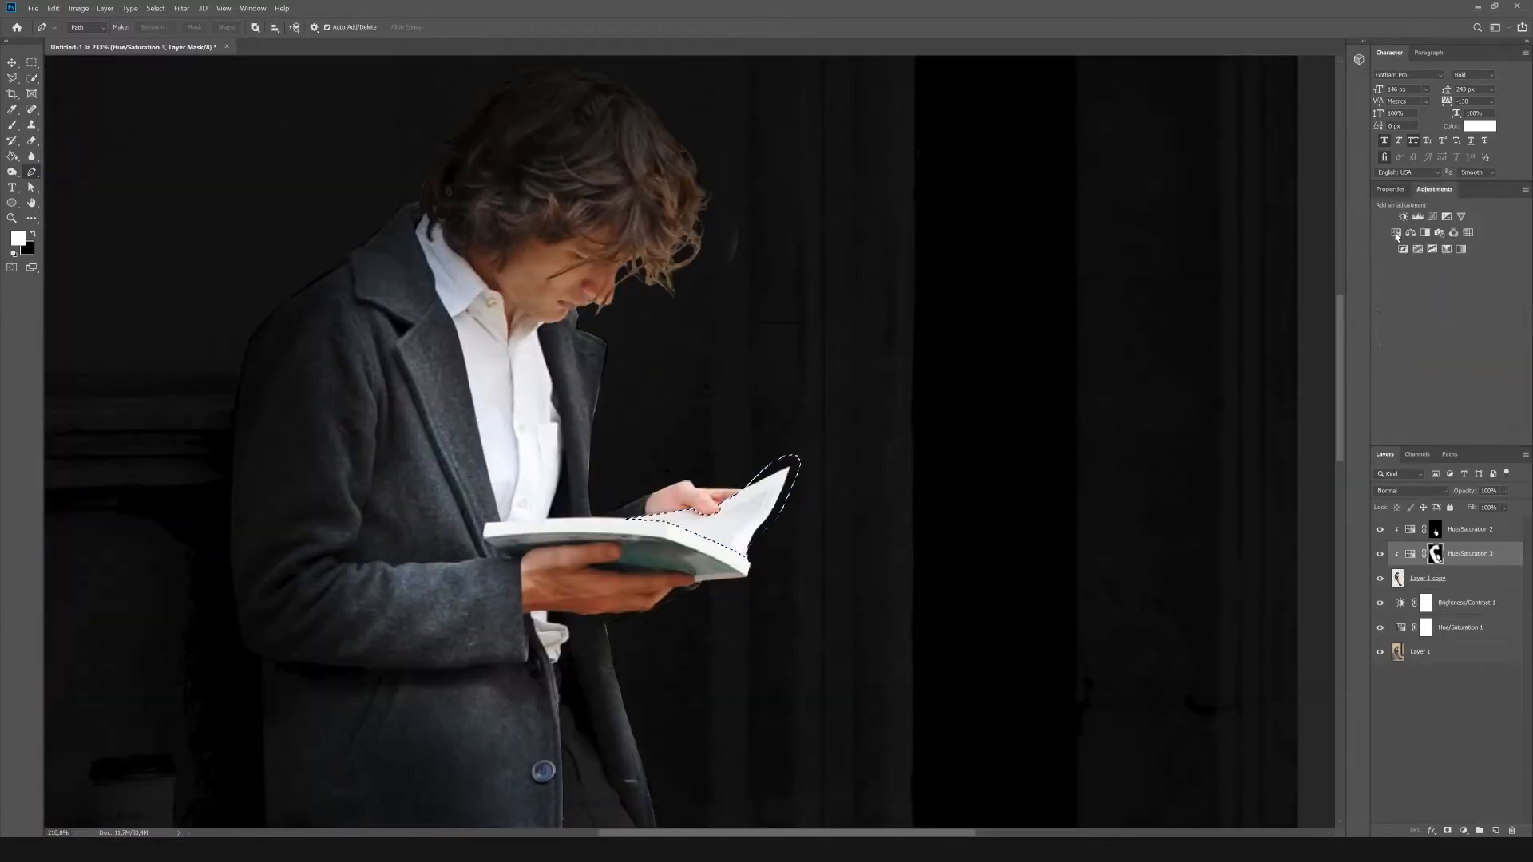
left_click(1397, 234)
left_click_drag(1447, 321, 1400, 322)
left_click_drag(1447, 297, 1480, 300)
Trace a pen path around the white edge of the book's page block, from the spine end to the far corner.
scroll(712, 272, "down", 5)
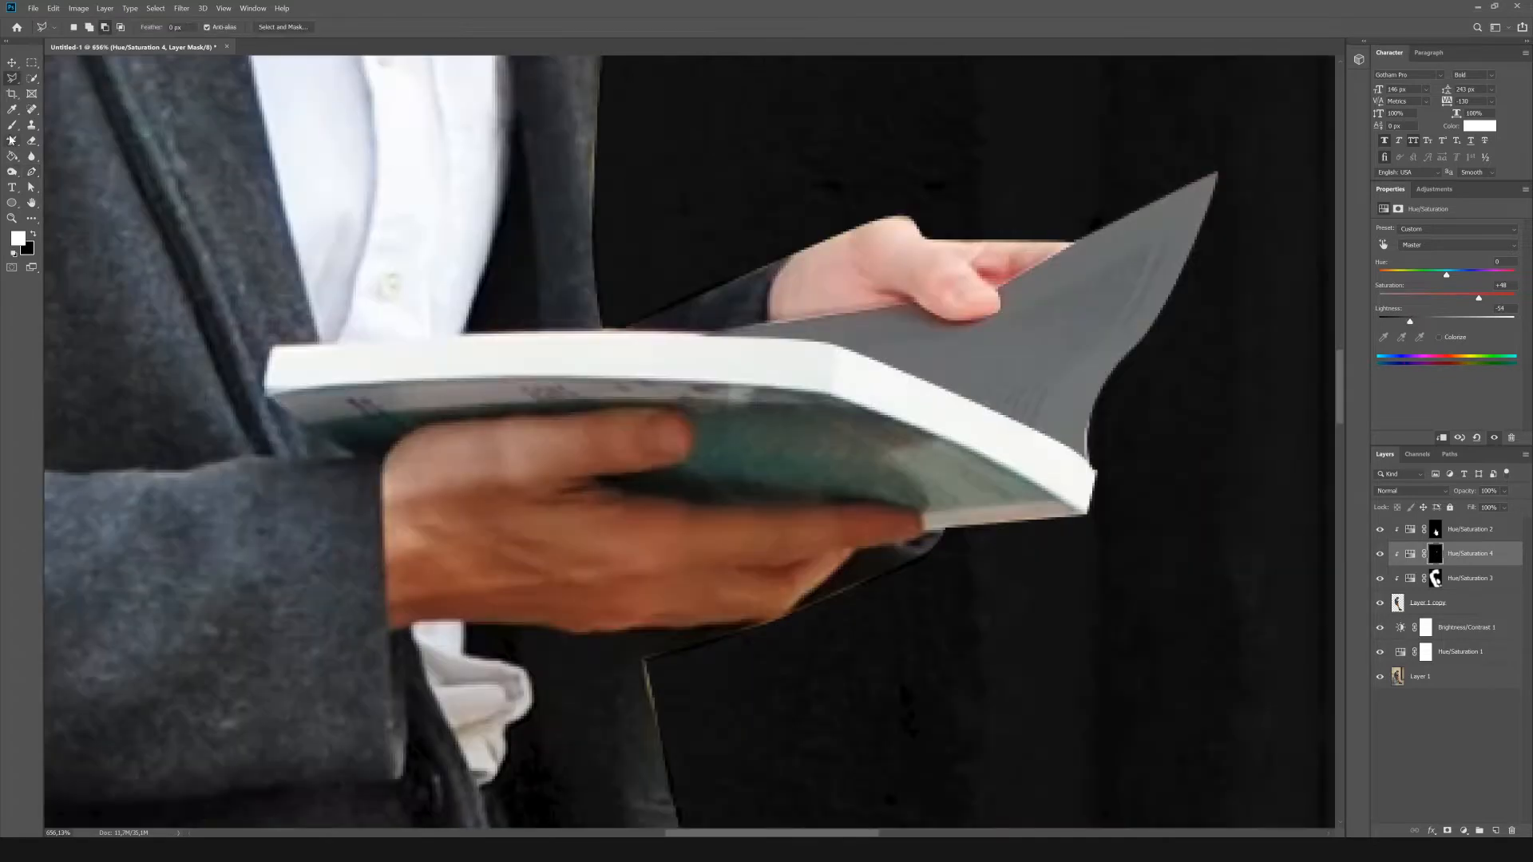
key("ctrl+z")
left_click_drag(583, 328, 639, 332)
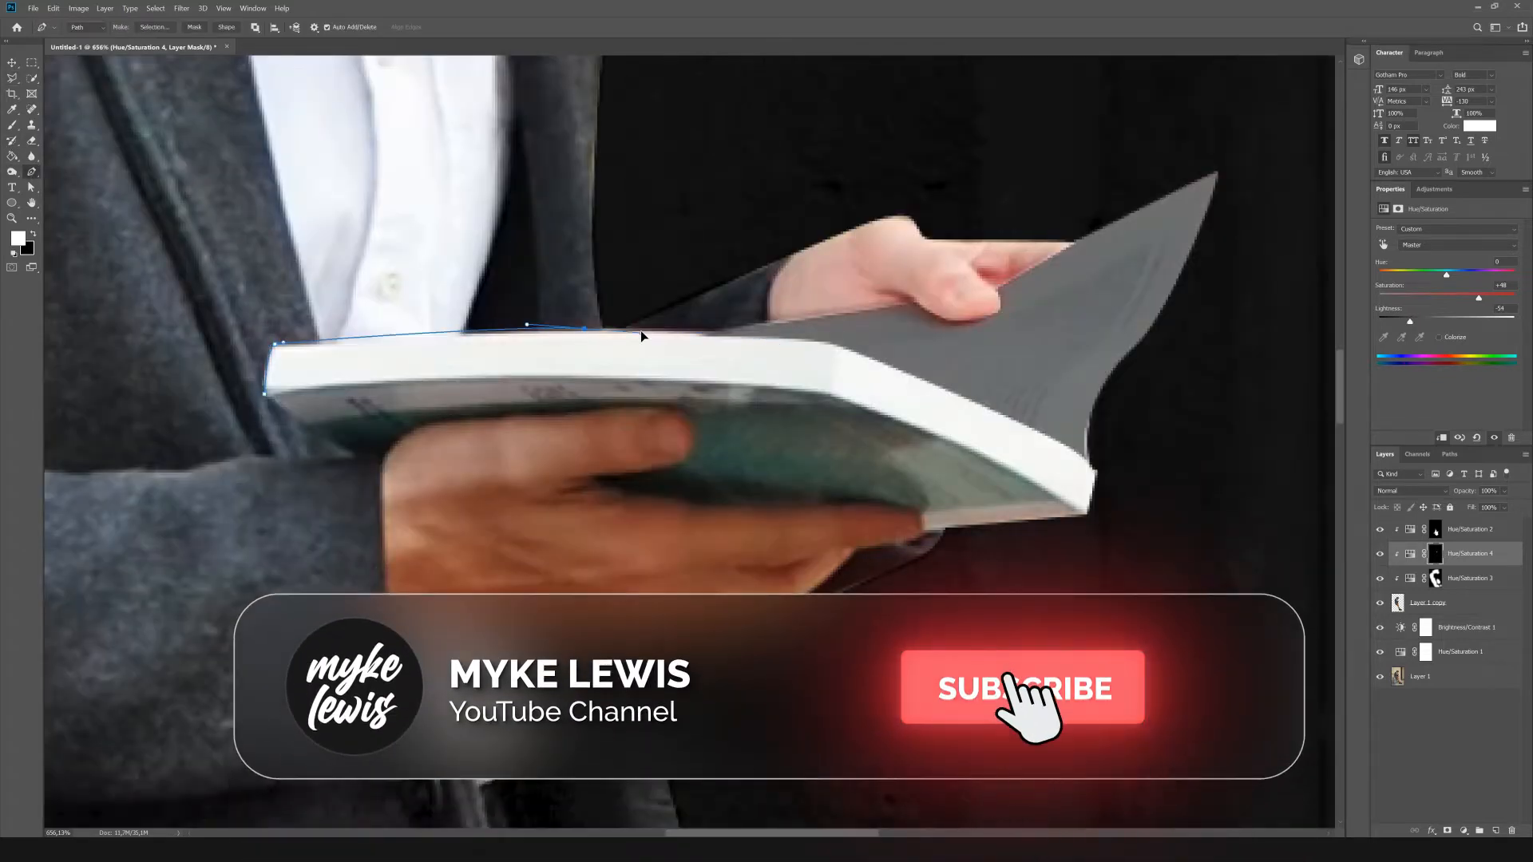
left_click_drag(833, 344, 863, 353)
left_click_drag(987, 407, 1025, 422)
left_click_drag(1094, 471, 1099, 482)
left_click(1086, 515)
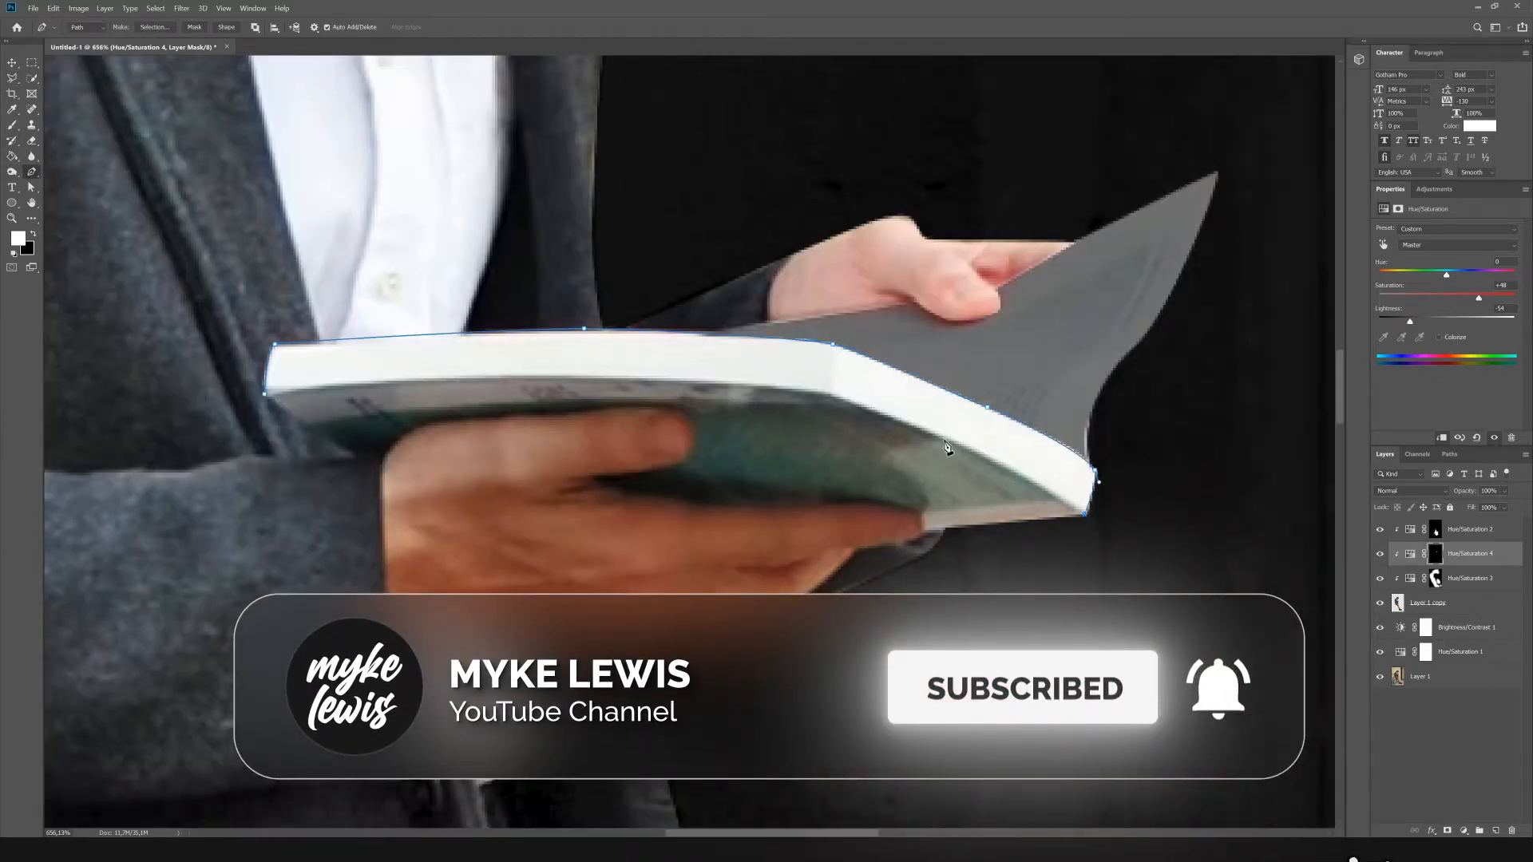
Convert the page-edge path to a selection and darken it with a Hue/Saturation adjustment at saturation -100 and lightness -77.
scroll(723, 435, "down", 5)
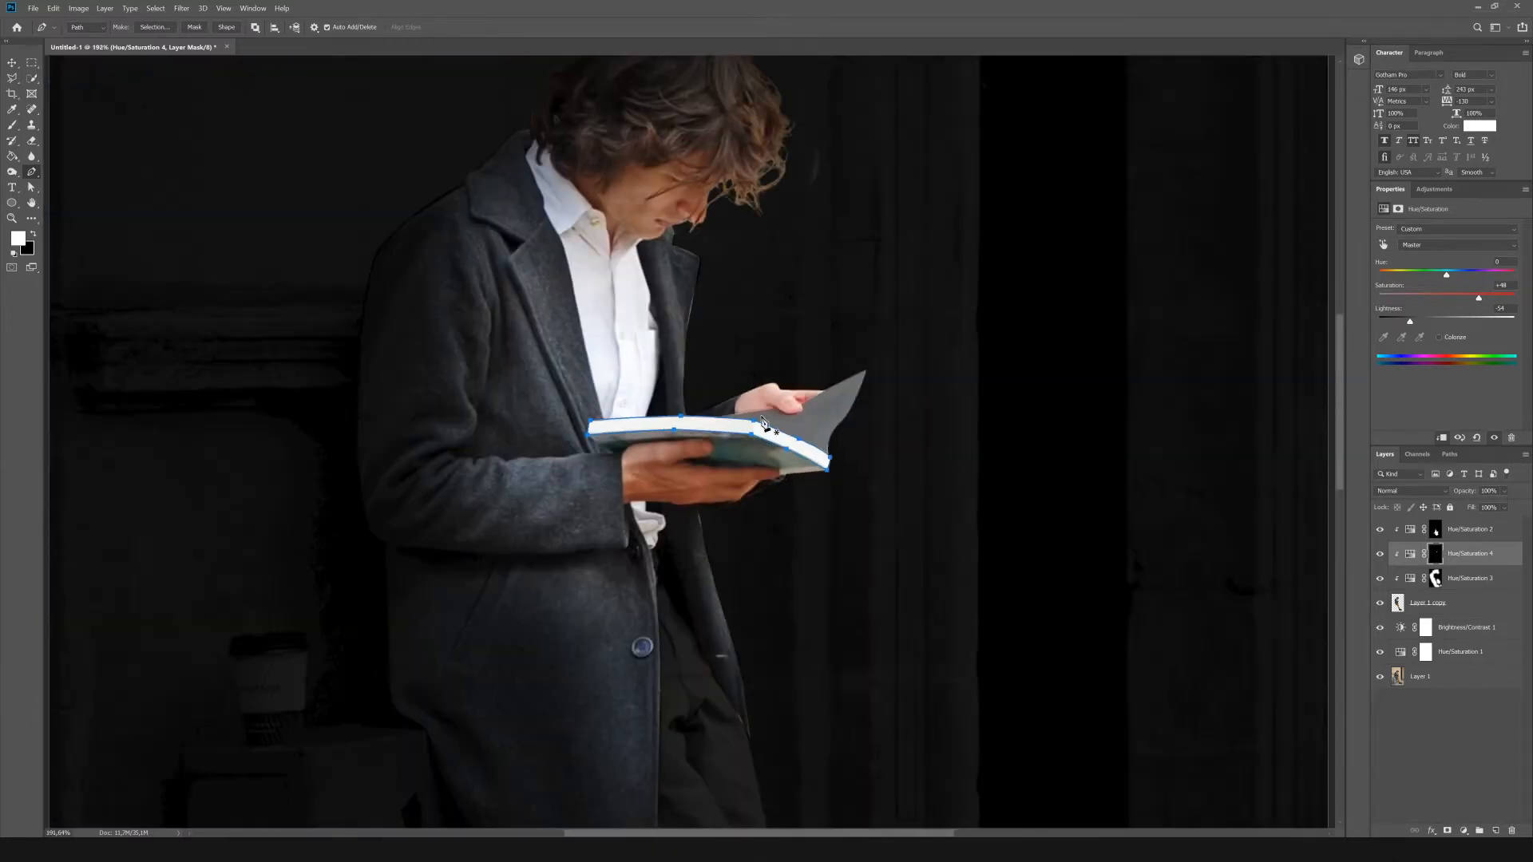
right_click(740, 428)
left_click(808, 479)
key("Return")
left_click(1437, 190)
left_click(1399, 234)
left_click_drag(1446, 298, 1394, 322)
Trace the book's green cover around the fingers with the Pen tool and make it a selection with feather 0.
scroll(746, 452, "down", 5)
scroll(706, 391, "up", 10)
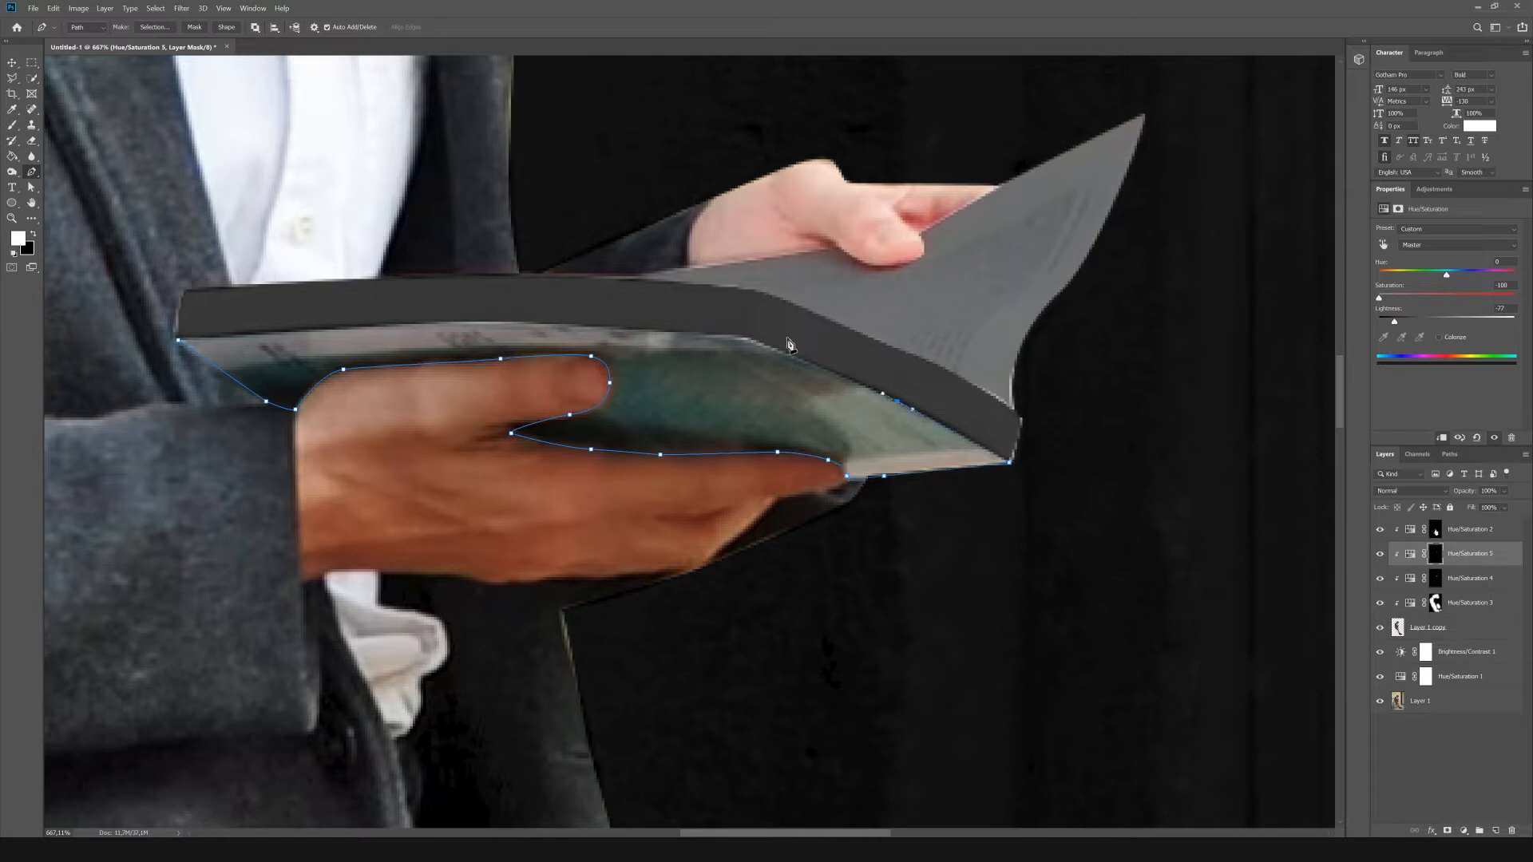
left_click(178, 340)
scroll(591, 435, "down", 7)
right_click(630, 413)
left_click(669, 466)
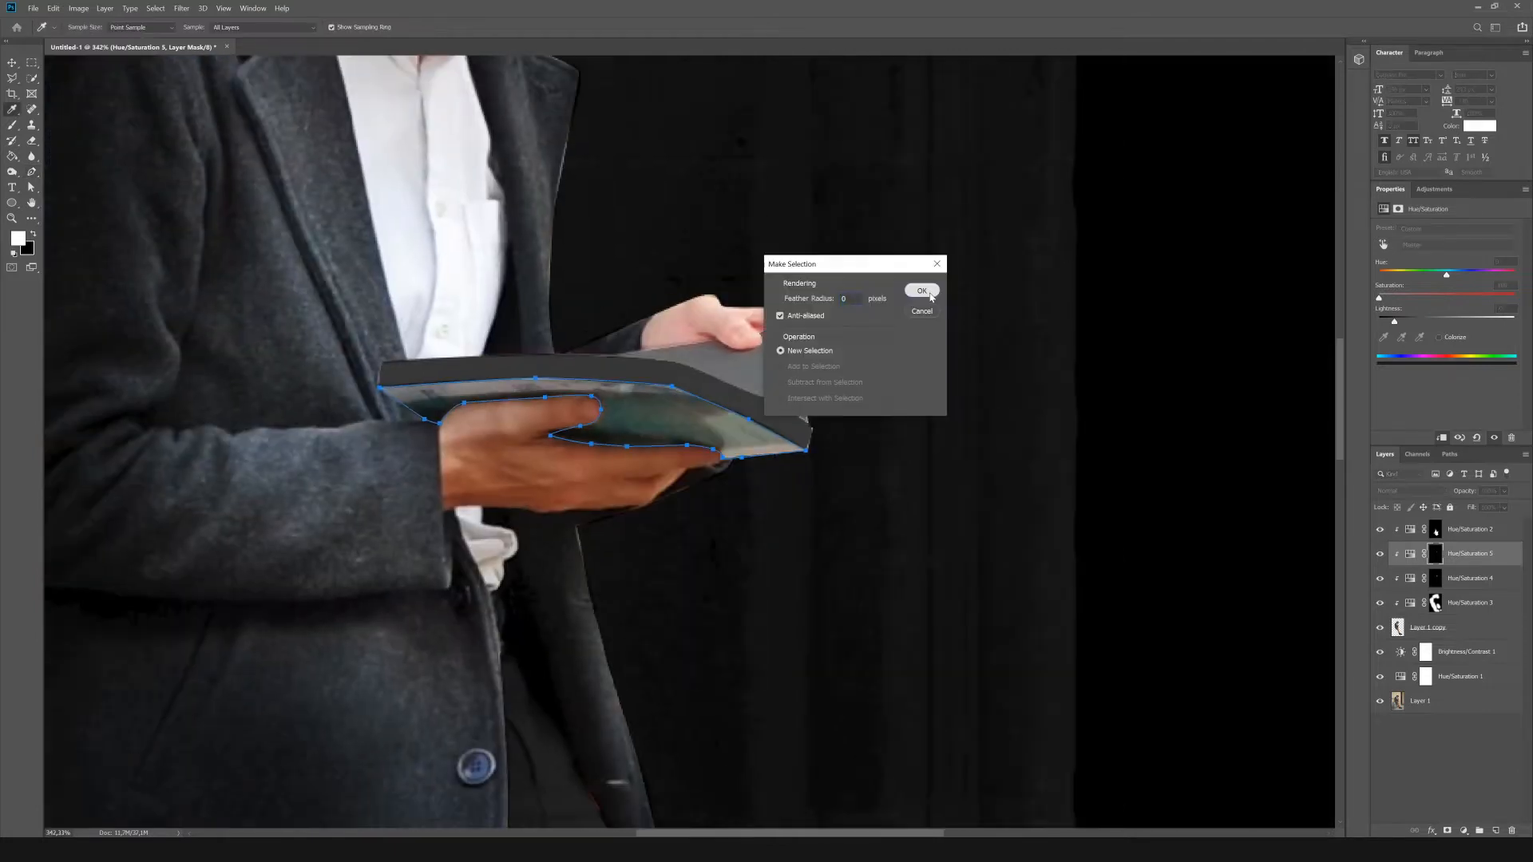
left_click(920, 289)
Add a clipped Hue/Saturation adjustment for the selected cover with saturation -100 and strongly lowered lightness.
left_click(1464, 830)
left_click_drag(1446, 322, 1406, 322)
left_click_drag(1446, 298, 1397, 321)
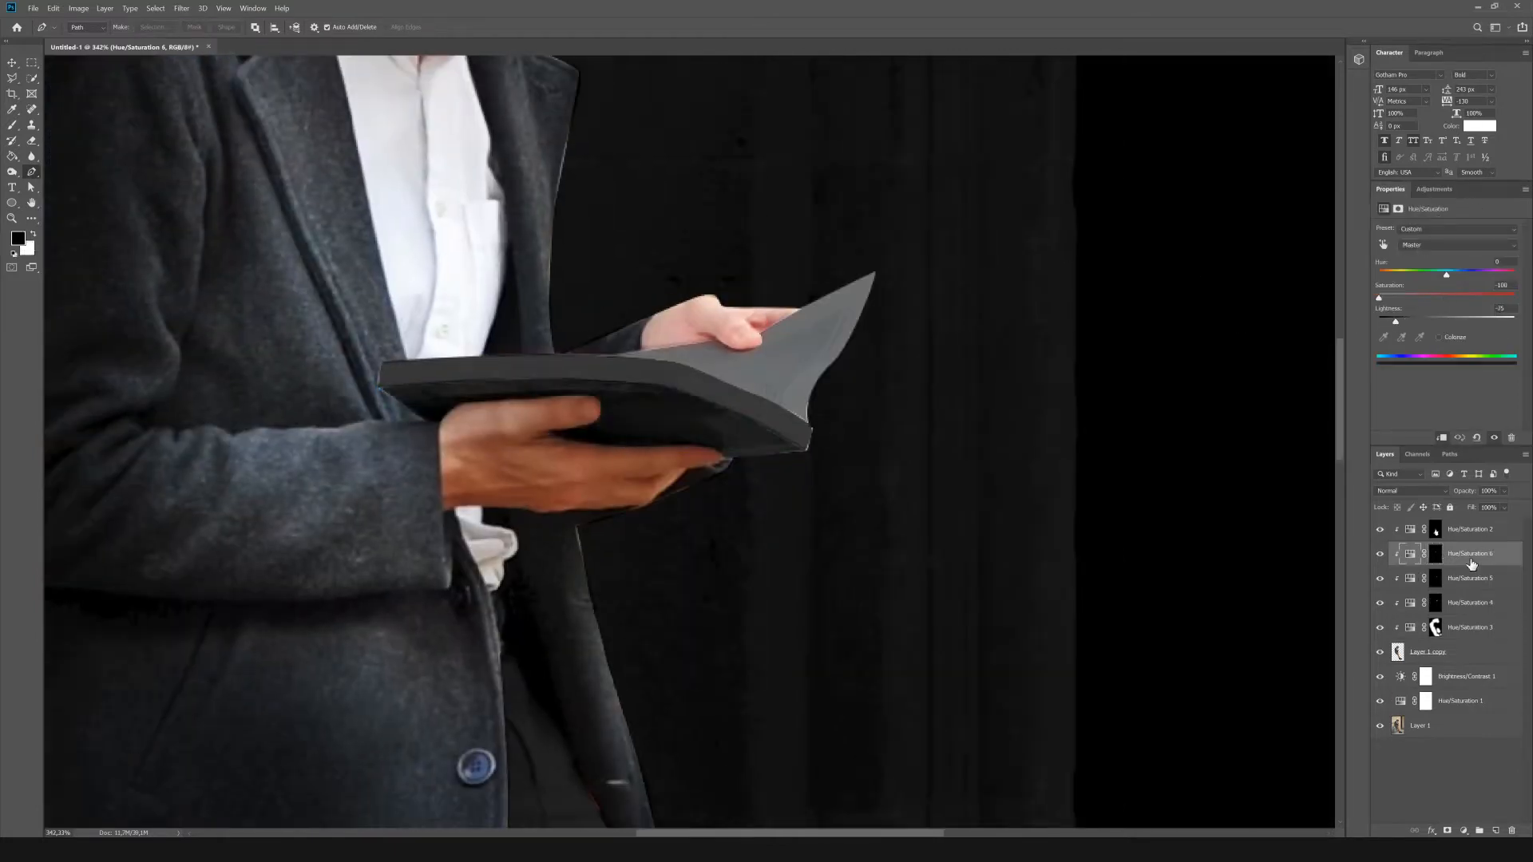
Load the Hue/Saturation 5 mask as a selection, fill it with black on a new layer above that adjustment, and deselect.
left_click(1437, 555, "ctrl")
left_click(1499, 586)
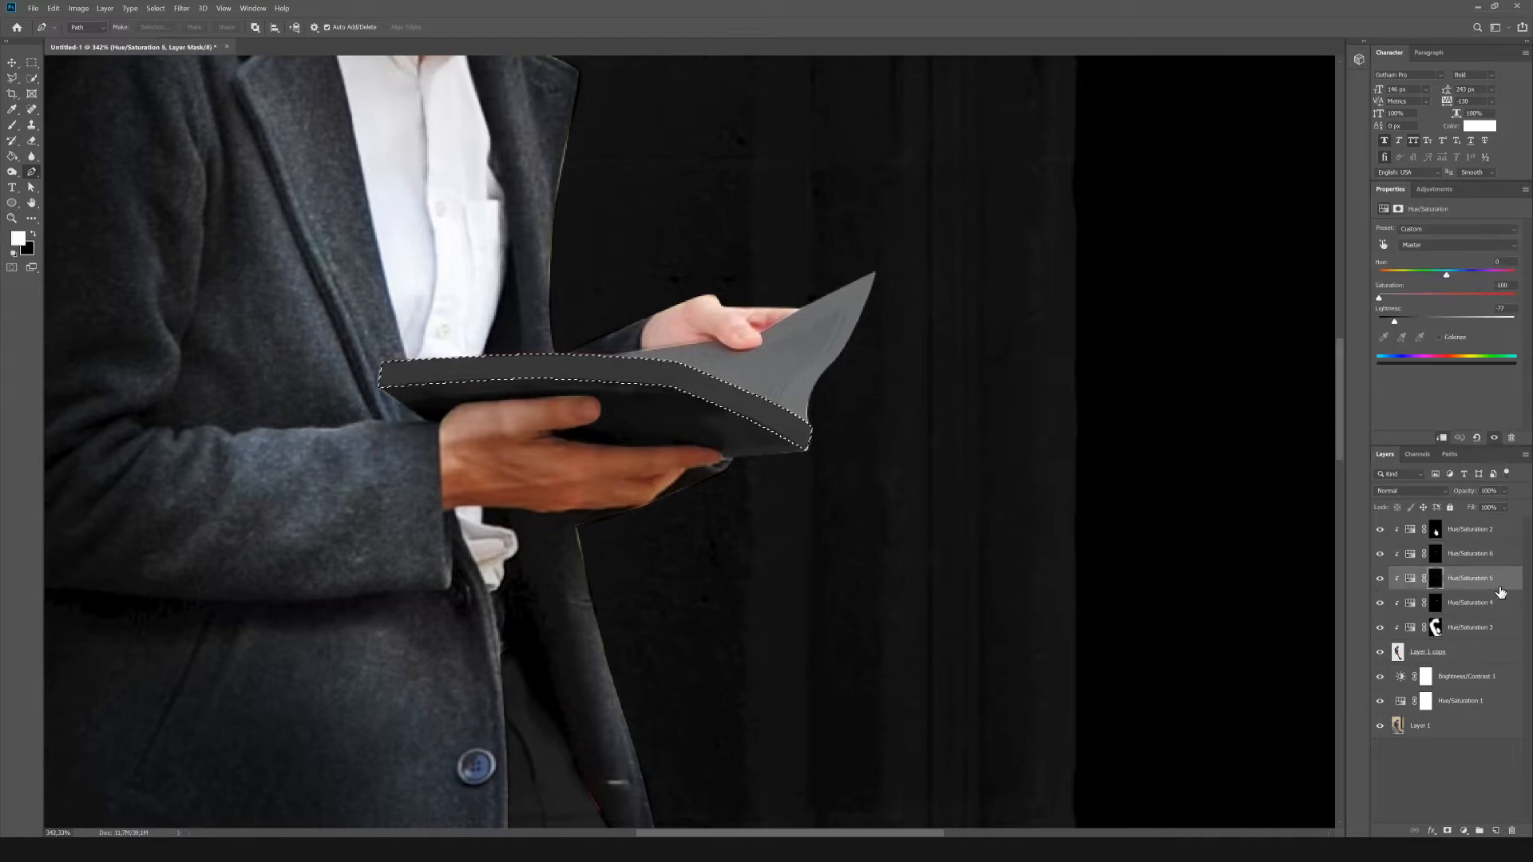
left_click(1496, 832)
key("alt+BackSpace")
key("ctrl+d")
Lasso the outer half of the book from the page-block bend and softly erase the black fill there with a large eraser.
left_click(31, 62)
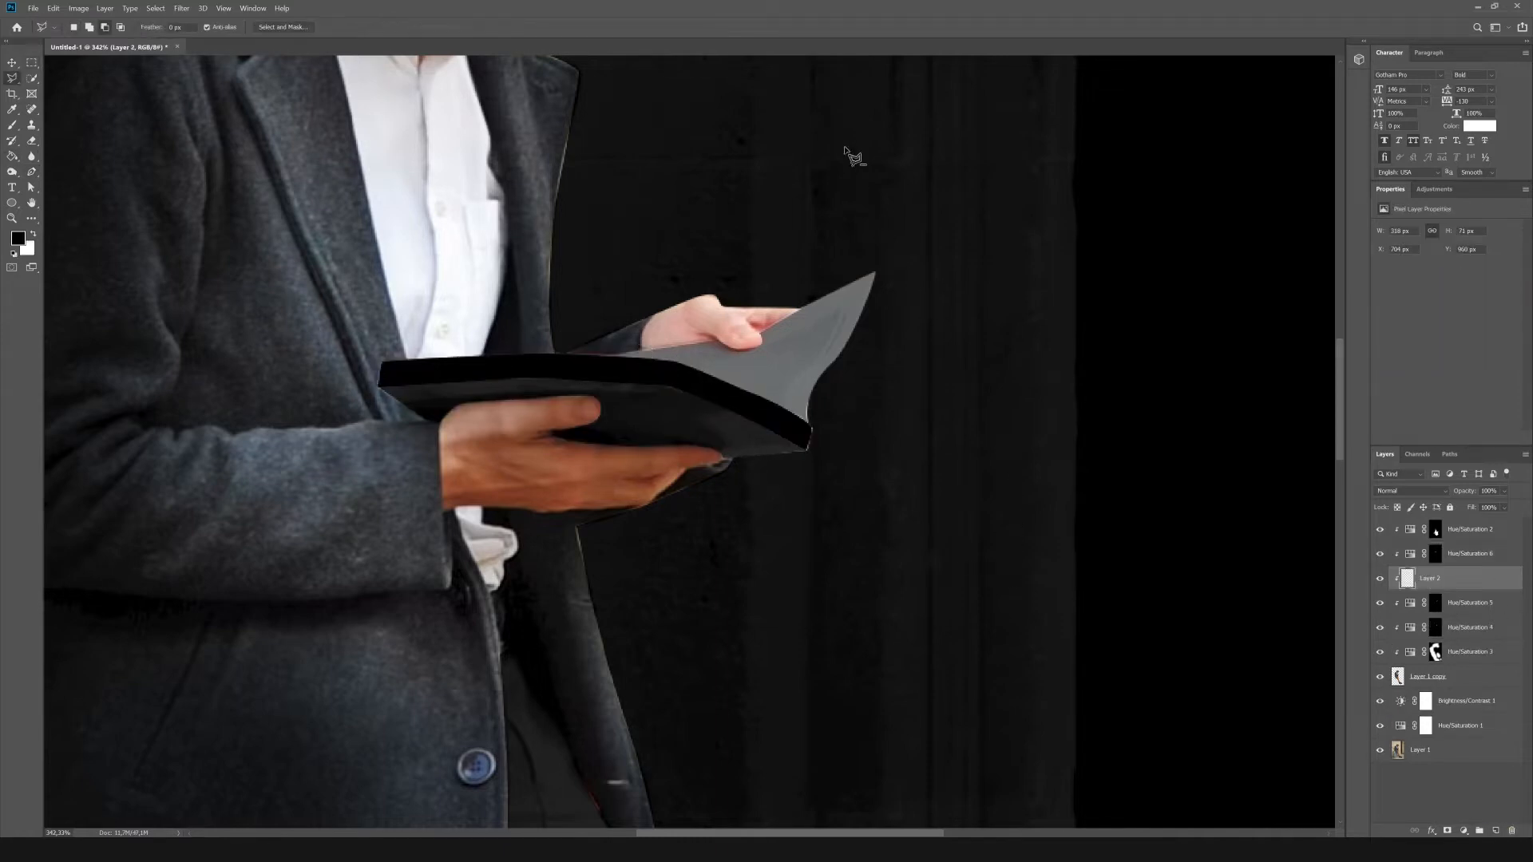
left_click(846, 149)
key("e")
key("bracketright")
key("bracketright")
key("bracketright")
key("bracketright")
key("bracketright")
key("bracketright")
key("bracketright")
left_click_drag(878, 448, 856, 424)
Invert the selection and softly erase the black fill along the page edge nearer the man's body.
left_click(156, 8)
left_click(181, 53)
left_click_drag(407, 407, 339, 418)
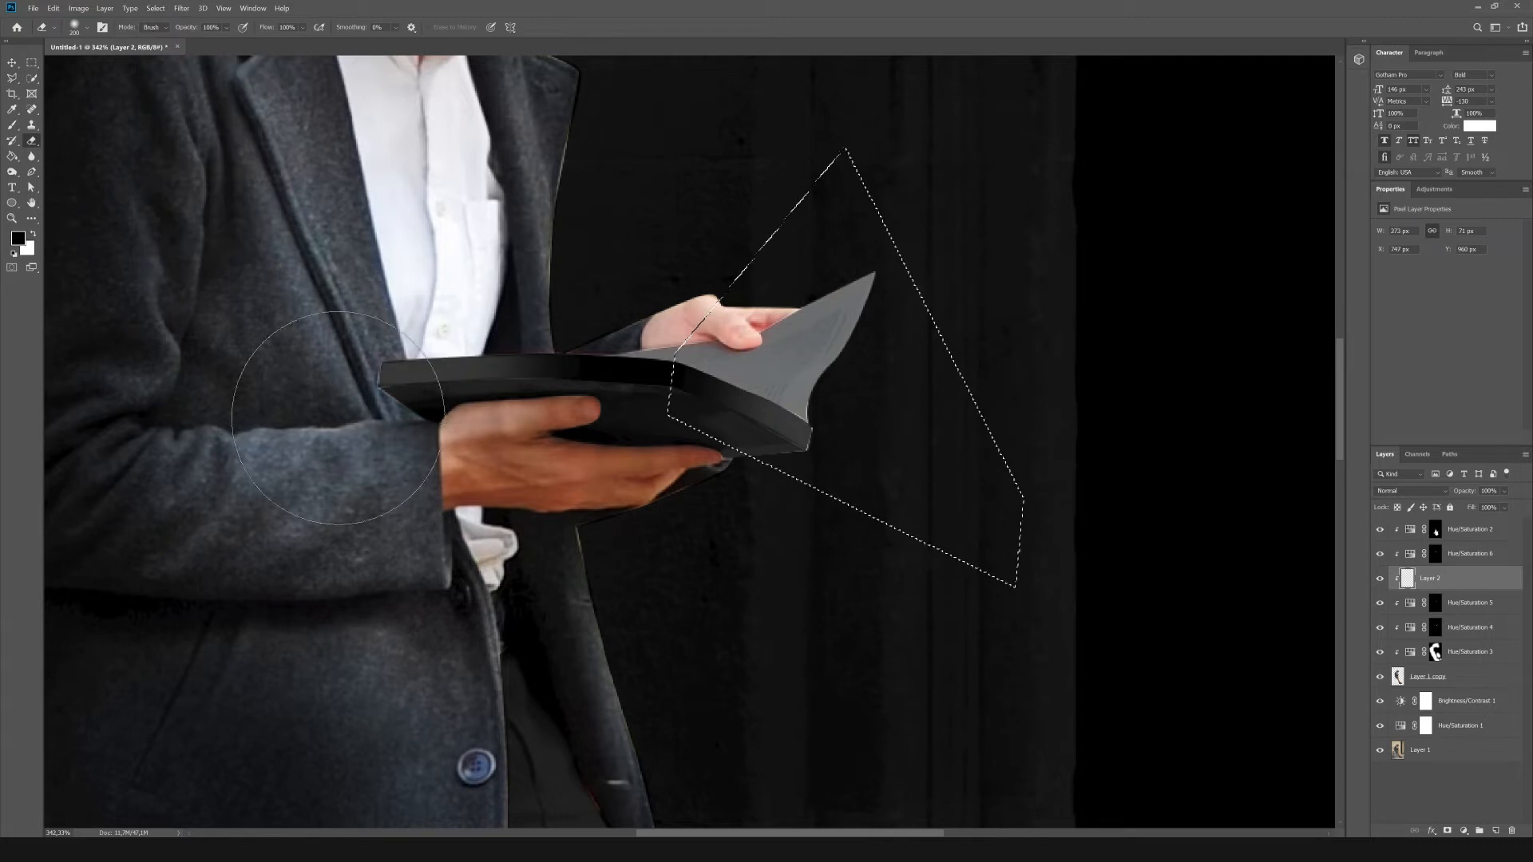
key("ctrl+z")
left_click(534, 370)
key("m")
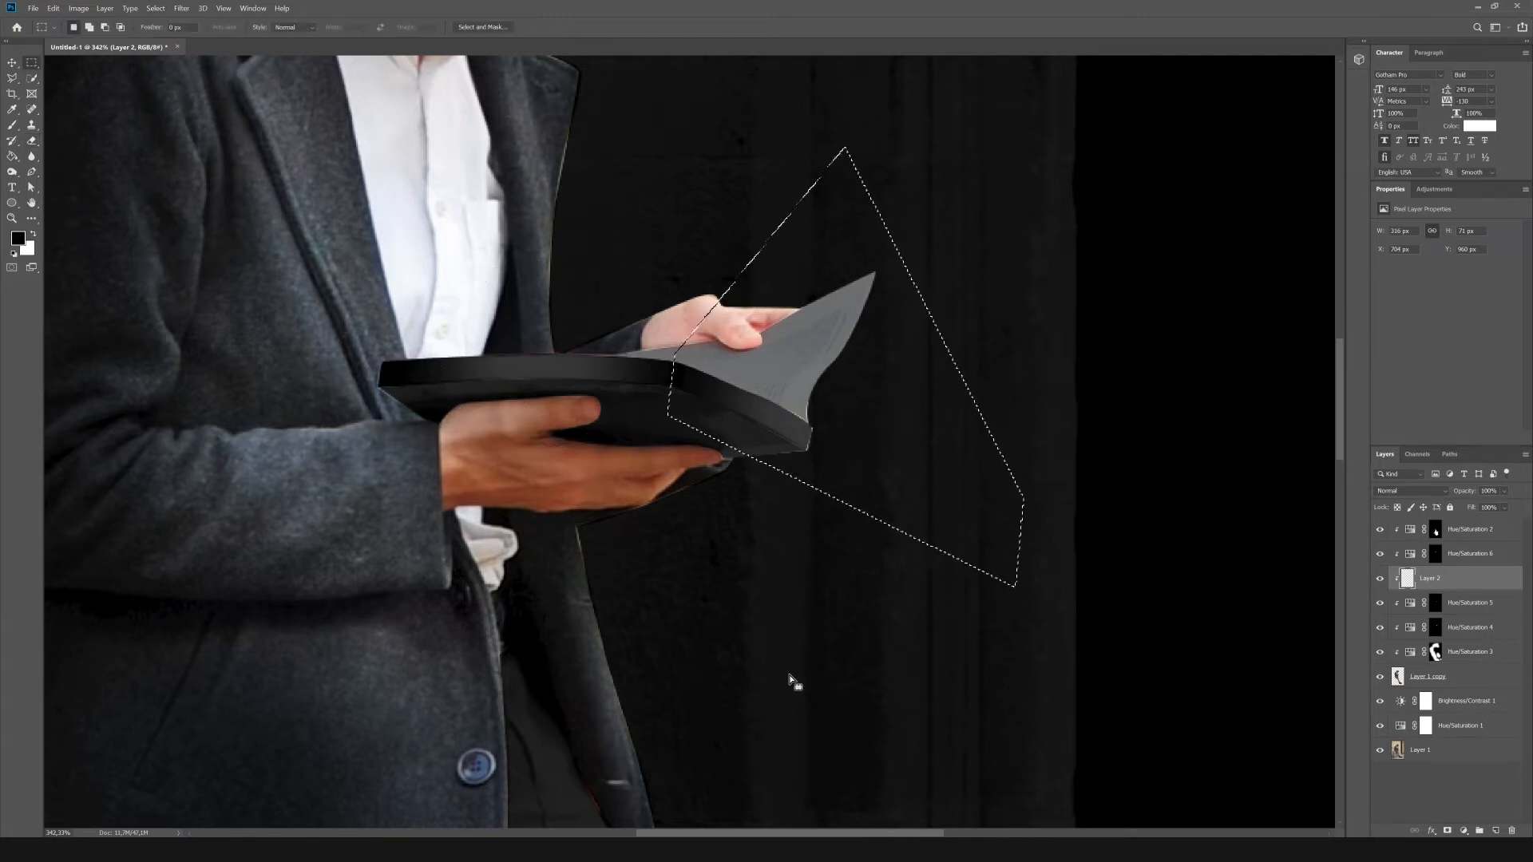
Lower the lightness of the Hue/Saturation 4 adjustment to -67 to darken the open page further.
key("ctrl+0")
left_click(1376, 629)
left_click(1412, 628)
left_click_drag(1407, 321, 1394, 321)
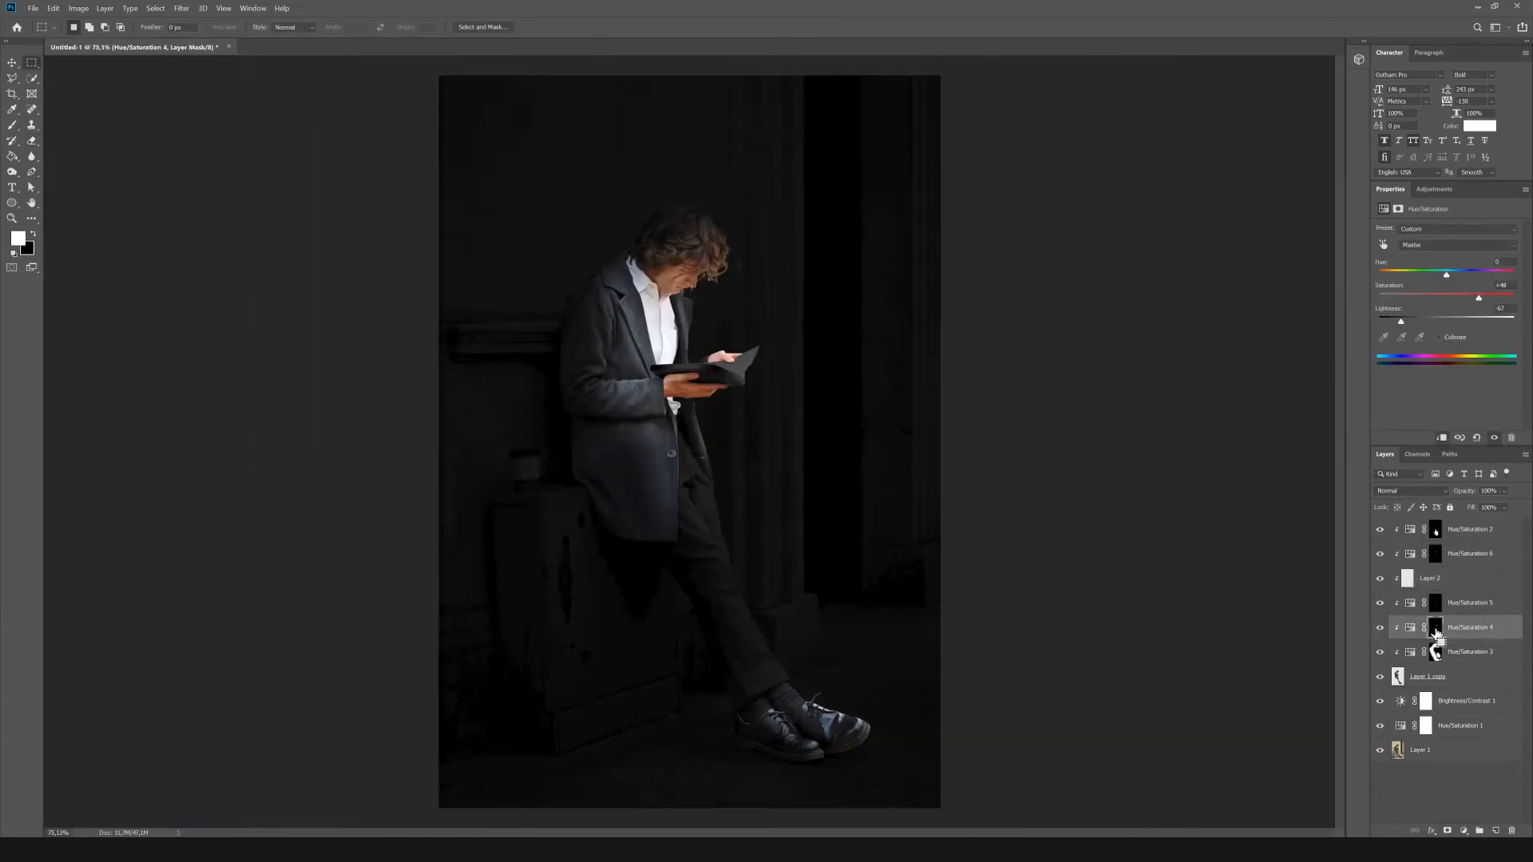
Add a layer above Hue/Saturation 4, paint soft black shading inside the open-page selection, and deselect.
left_click(1497, 831)
scroll(981, 253, "up", 6)
key("b")
key("bracketleft")
key("bracketleft")
key("bracketleft")
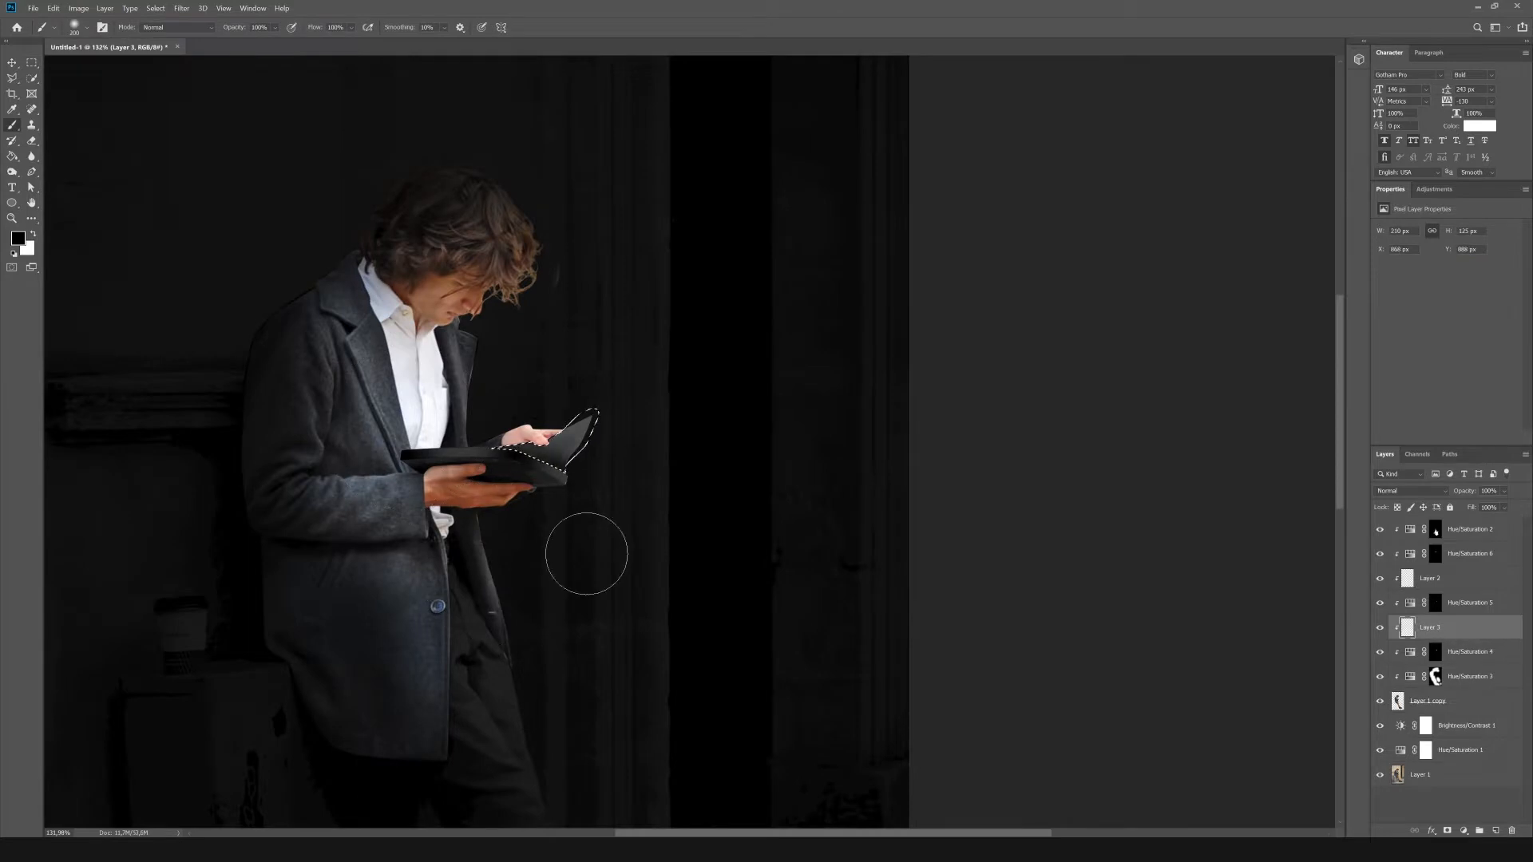
key("m")
scroll(842, 563, "down", 6)
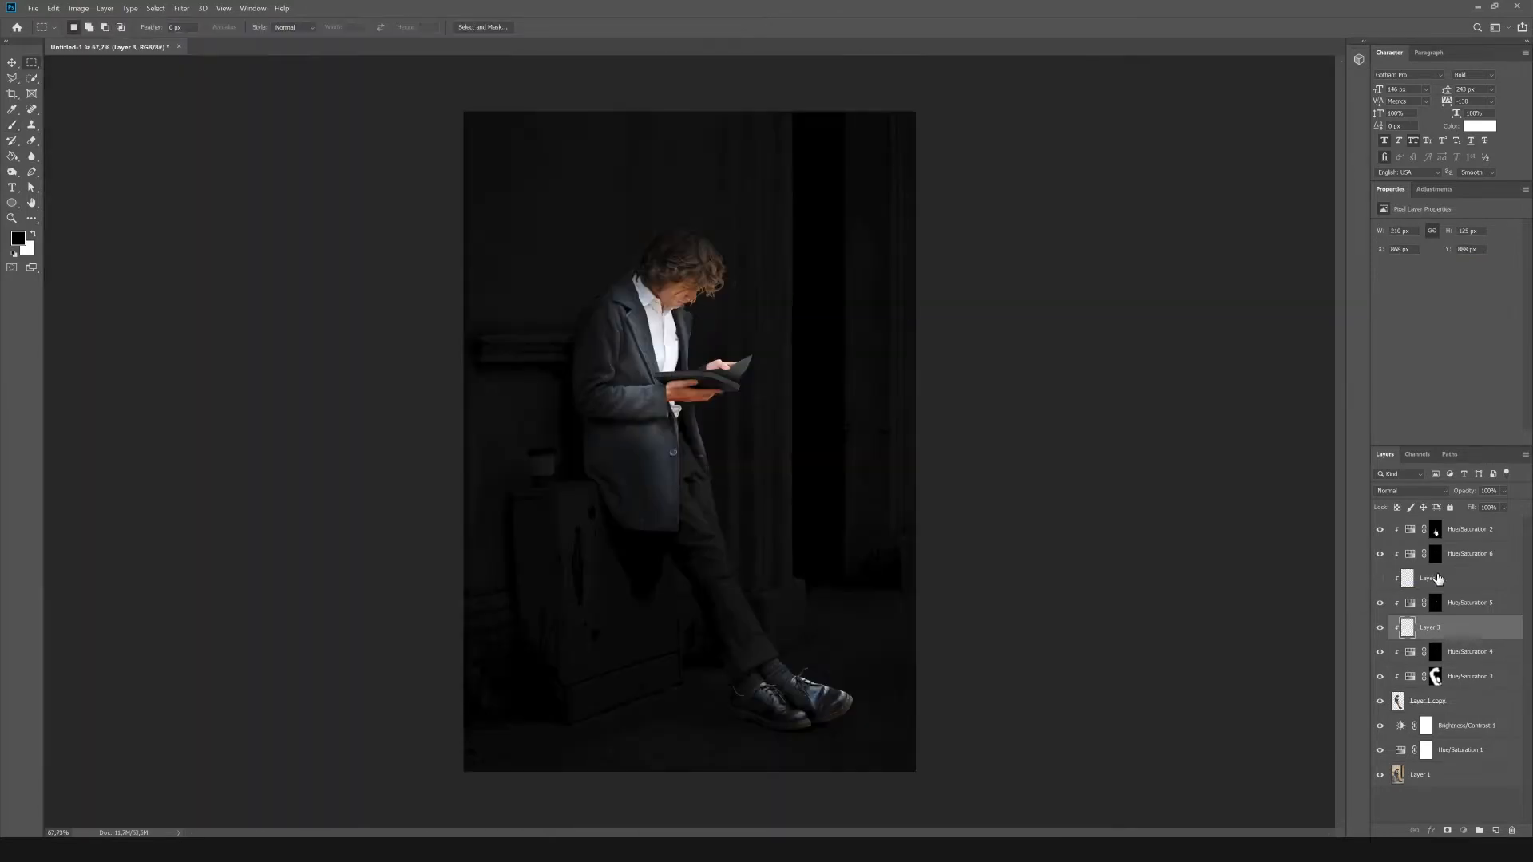
Lower the opacity of Layer 2 to soften the black shading on the book's page edge.
left_click(1440, 578)
left_click(1380, 579)
scroll(719, 360, "up", 8)
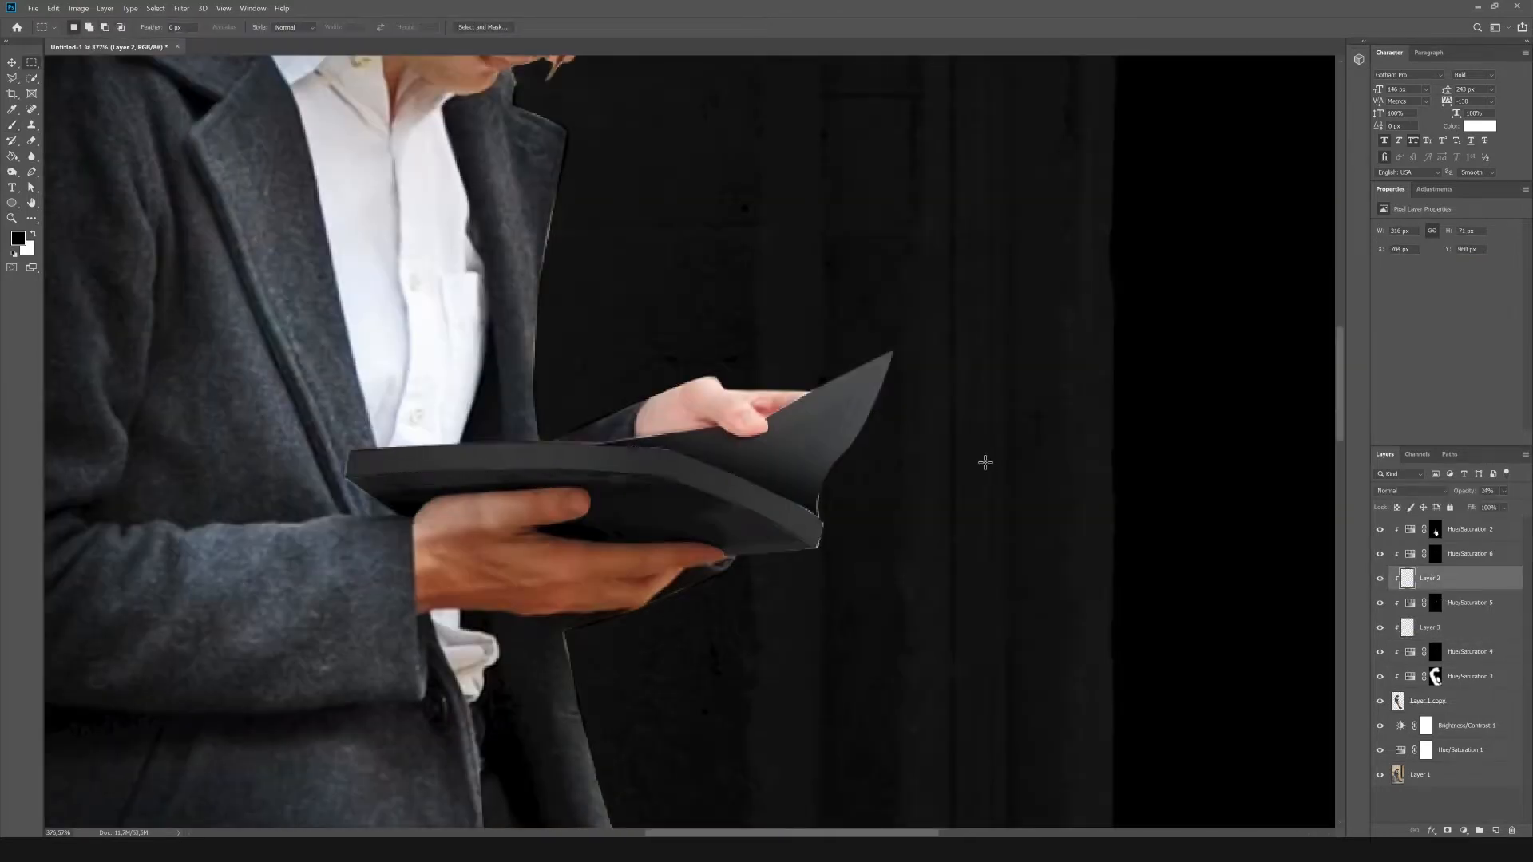
scroll(985, 463, "down", 8)
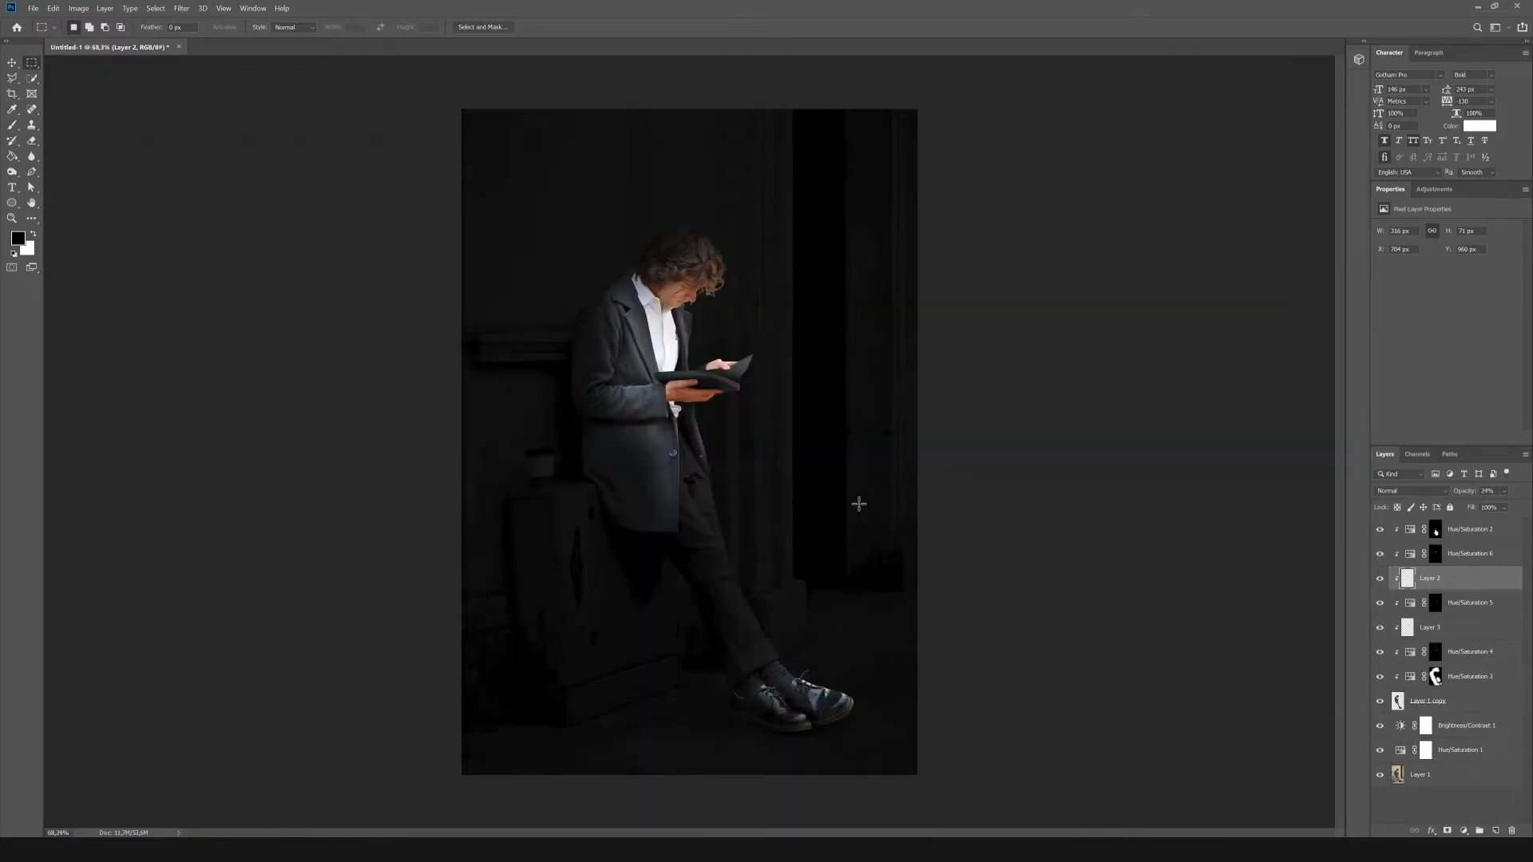
Trace pen paths around the white shirt between the coat lapels and around the shirt hem below the hand.
scroll(638, 226, "up", 8)
key("p")
scroll(814, 319, "up", 2)
left_click_drag(386, 76, 382, 82)
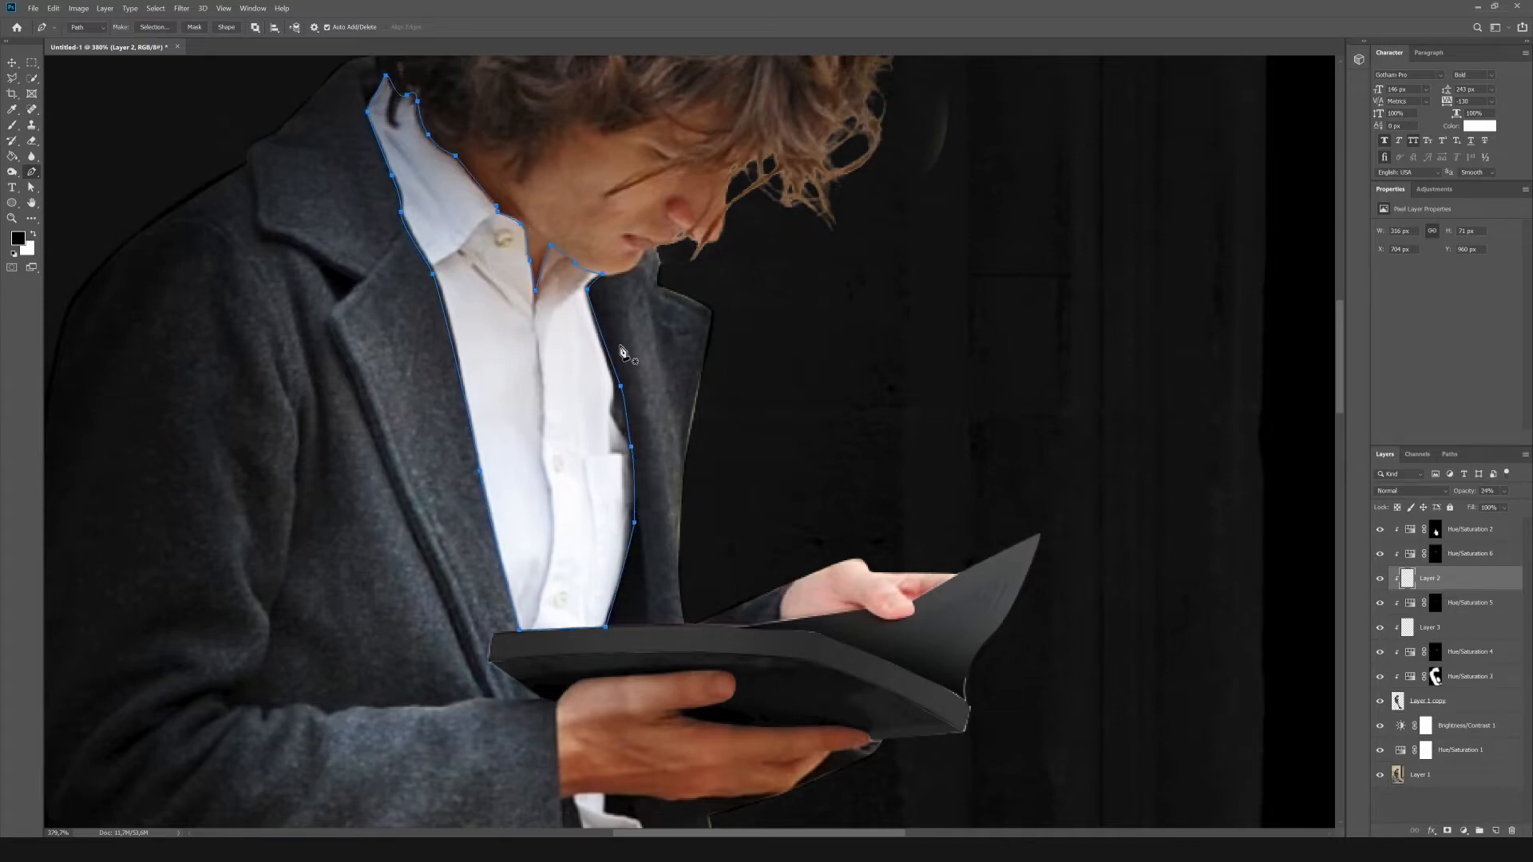
scroll(527, 379, "up", 3)
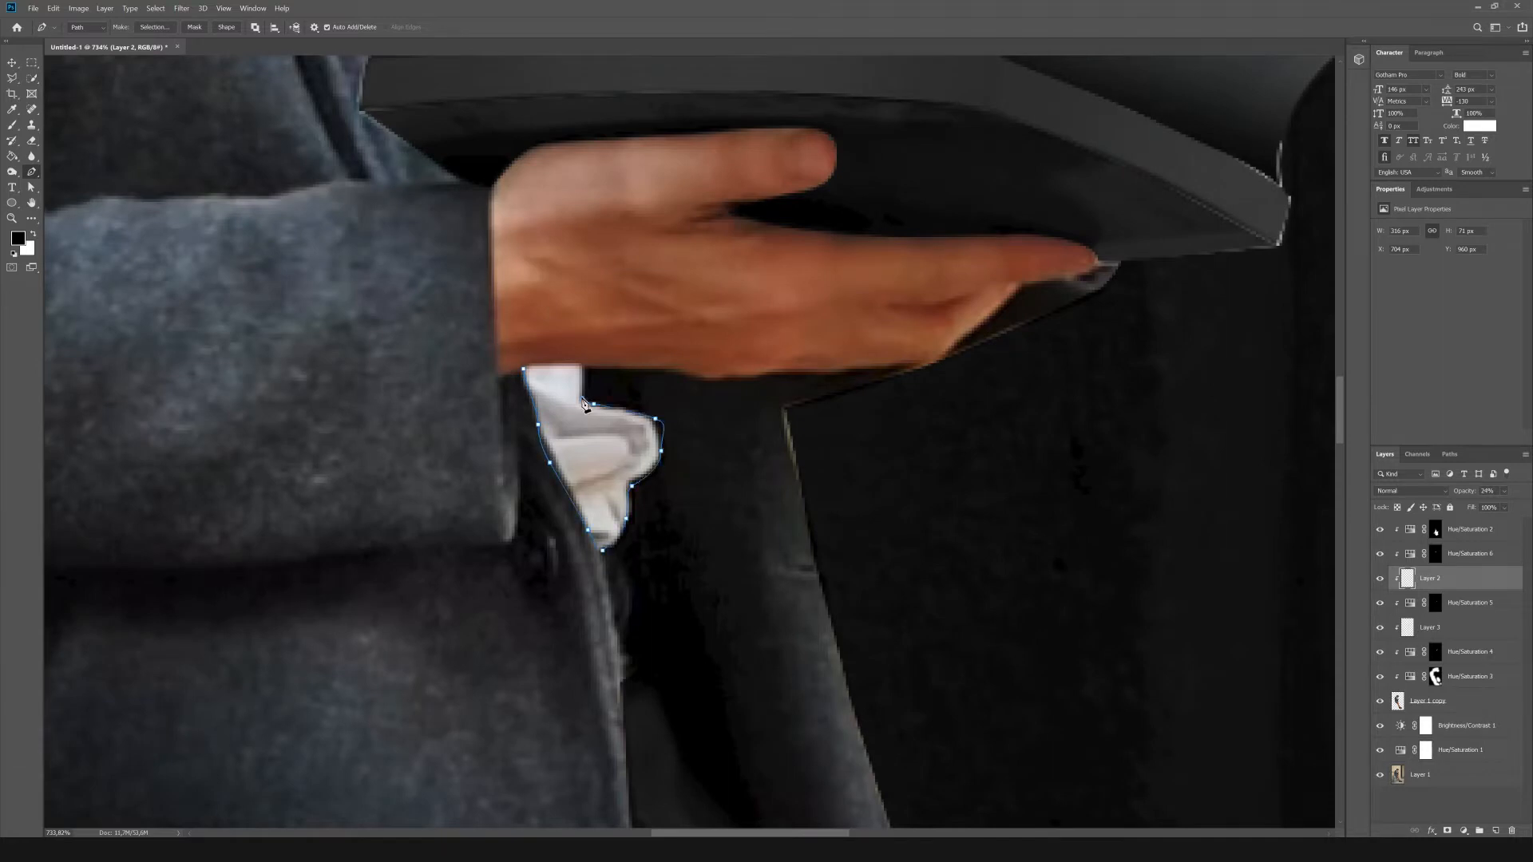
left_click(583, 367)
left_click(524, 369)
Convert the shirt paths to a selection and darken the shirt with a Hue/Saturation adjustment at saturation -100 and lightness -88.
scroll(680, 436, "down", 7)
left_click(31, 188)
right_click(675, 308)
left_click(723, 315)
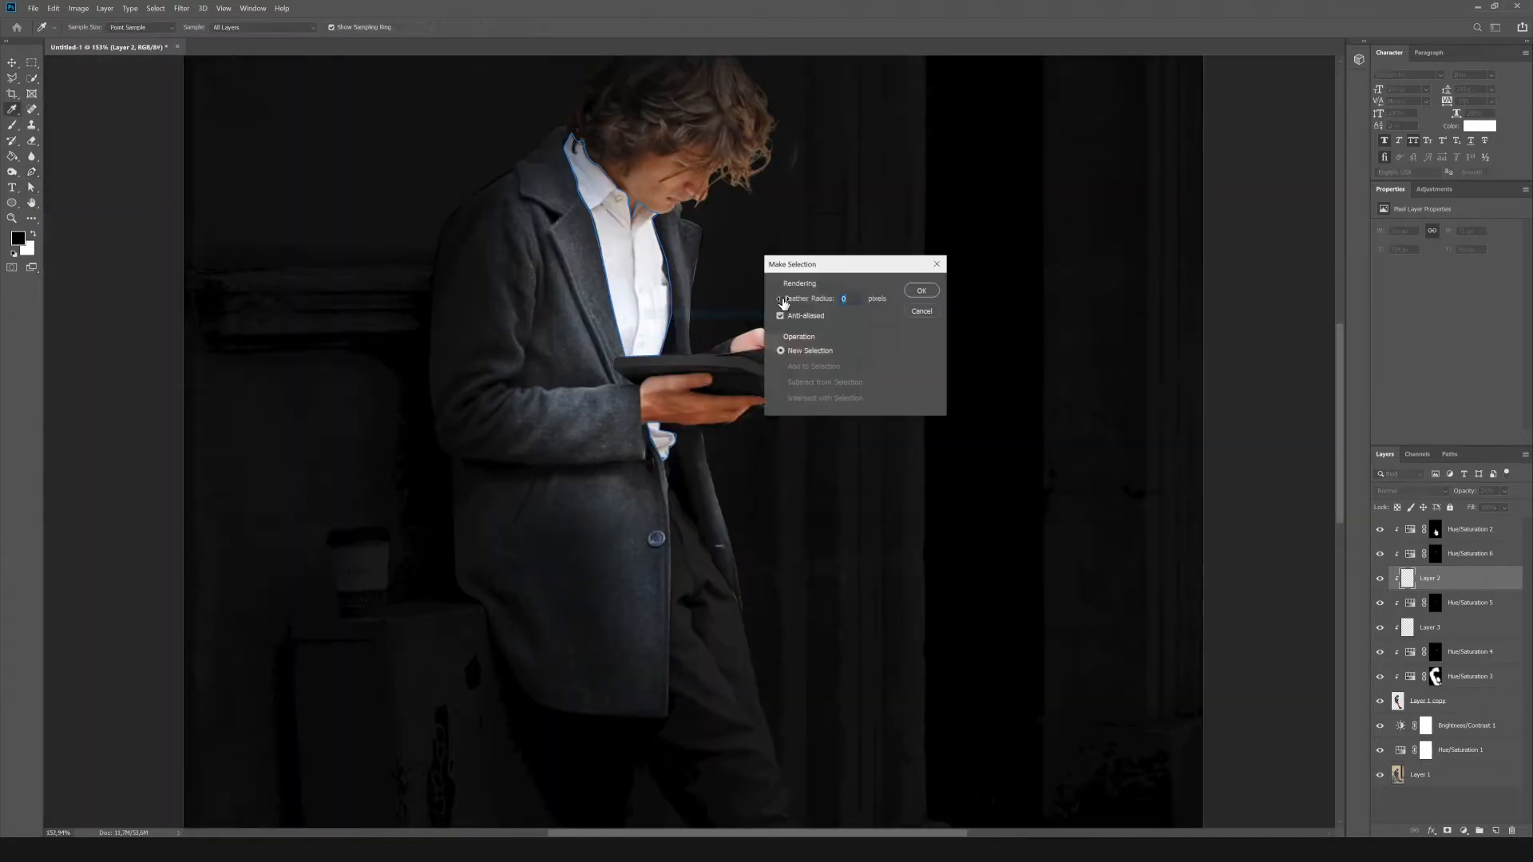
key("Return")
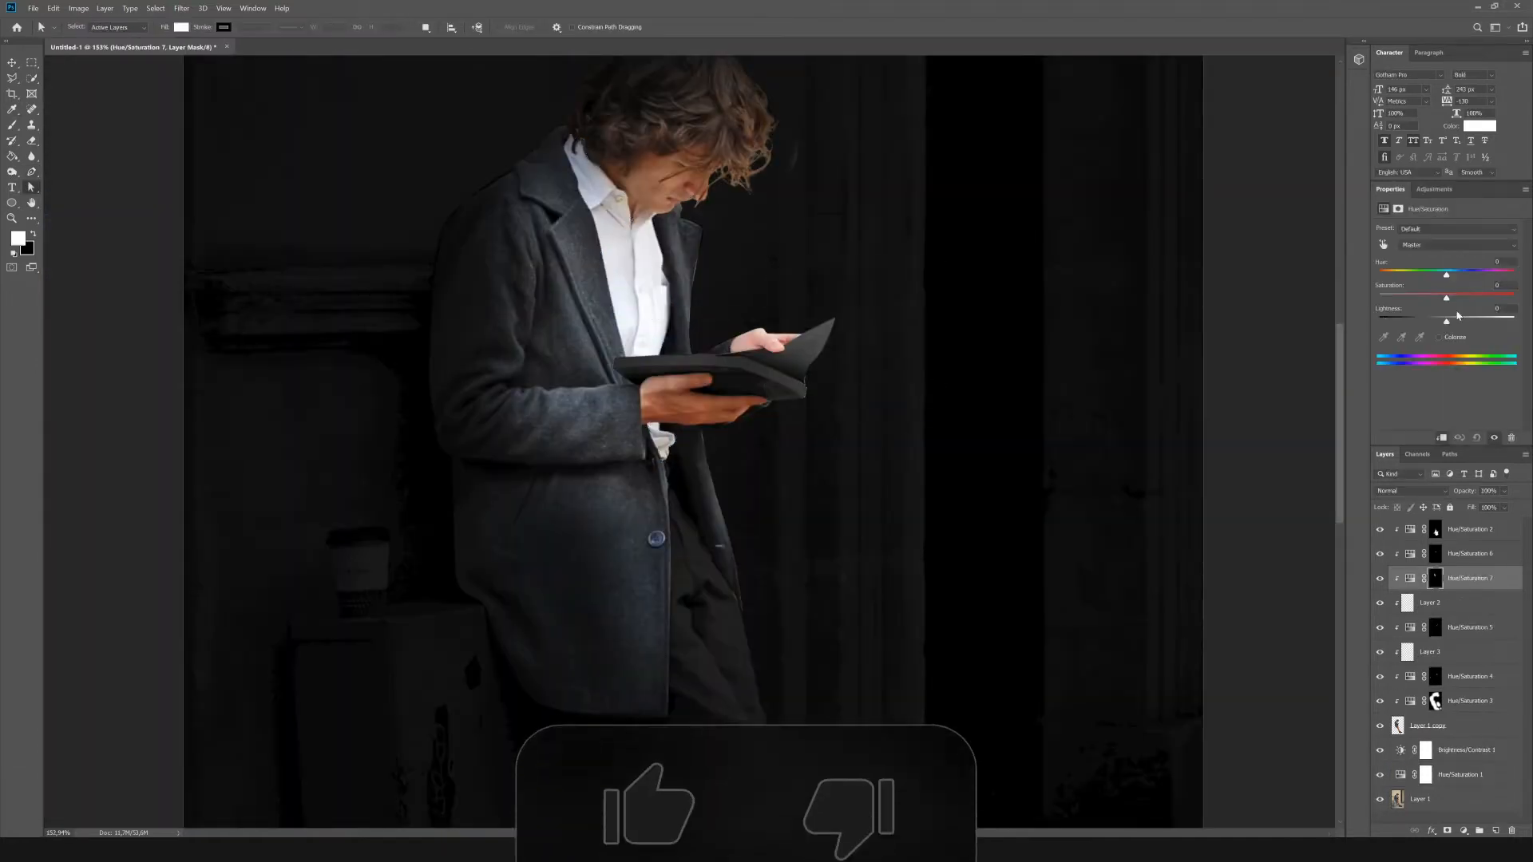
left_click_drag(1446, 317, 1399, 322)
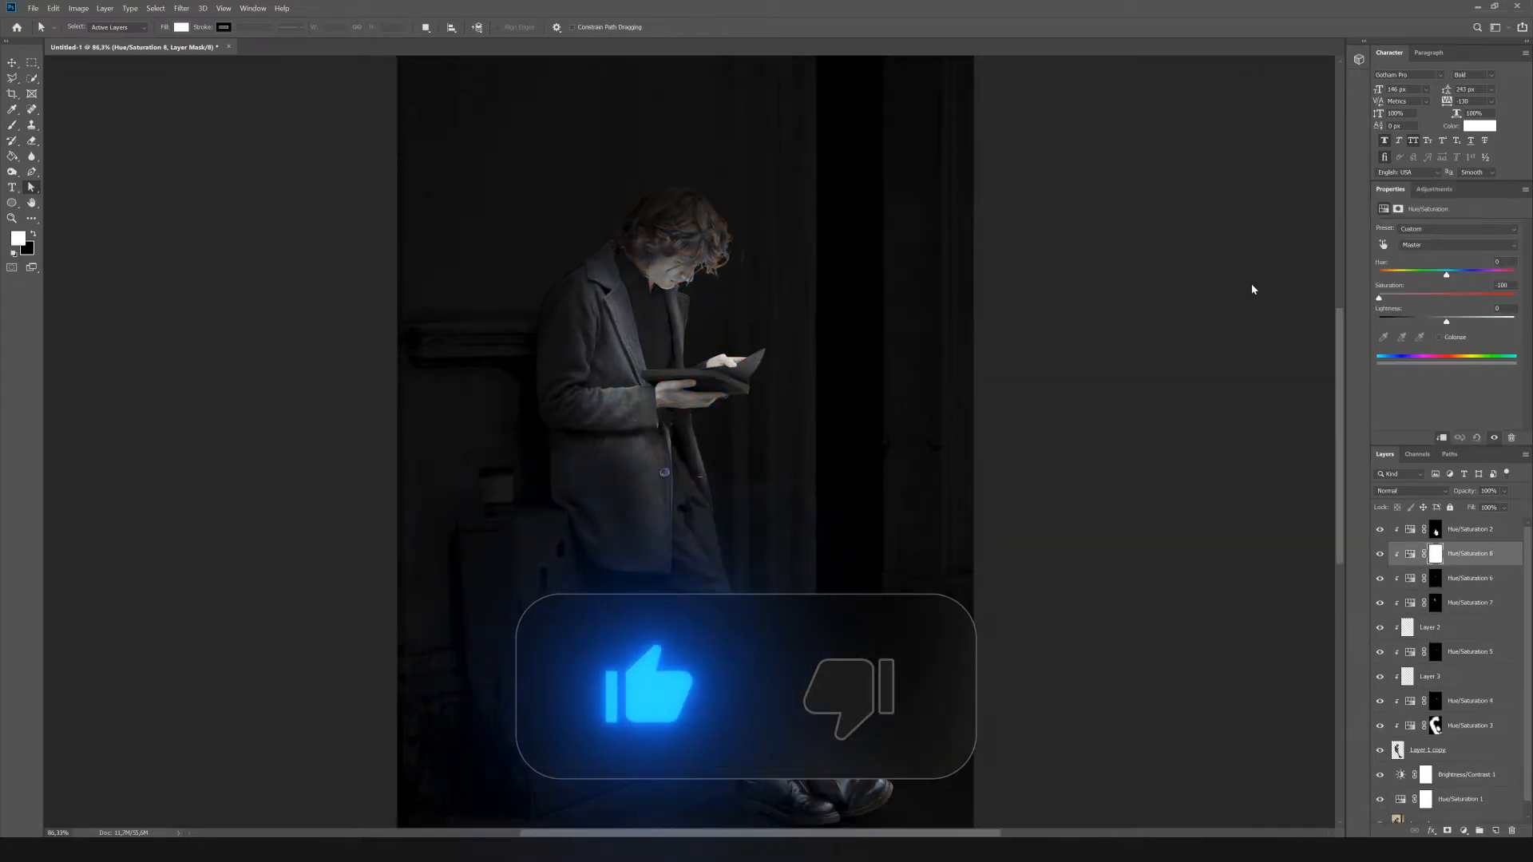
Paint black on the Hue/Saturation 8 mask with a smaller brush to restore color in the man's hair, face and hands.
key("b")
key("x")
key("bracketleft")
key("bracketleft")
key("bracketleft")
key("bracketleft")
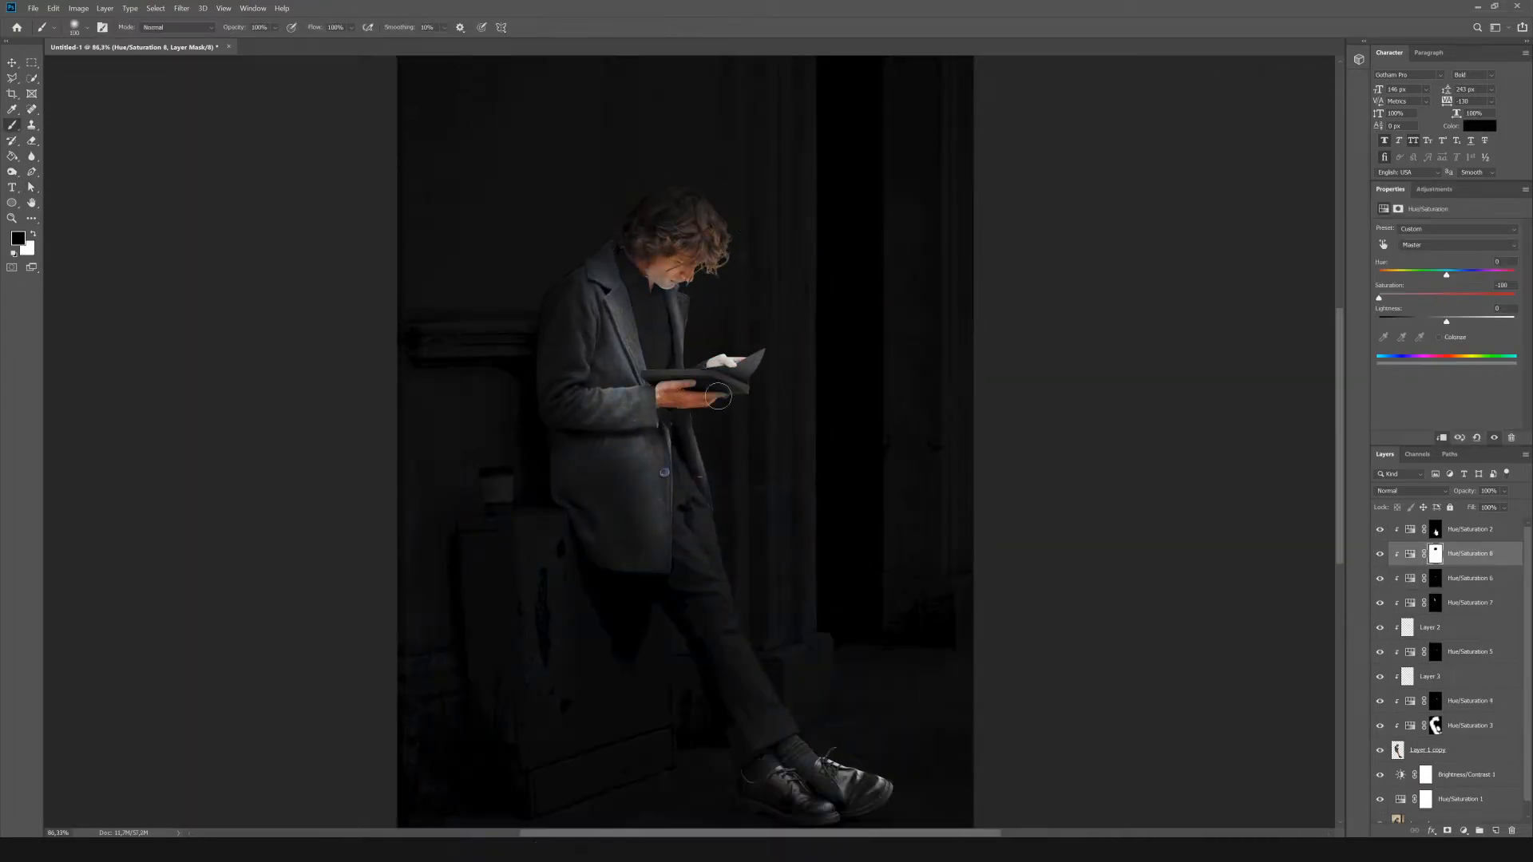
Load the shirt mask as a selection, then add and fill a new Overlay layer above Hue/Saturation 7.
left_click(1436, 603, "ctrl")
left_click(1511, 604)
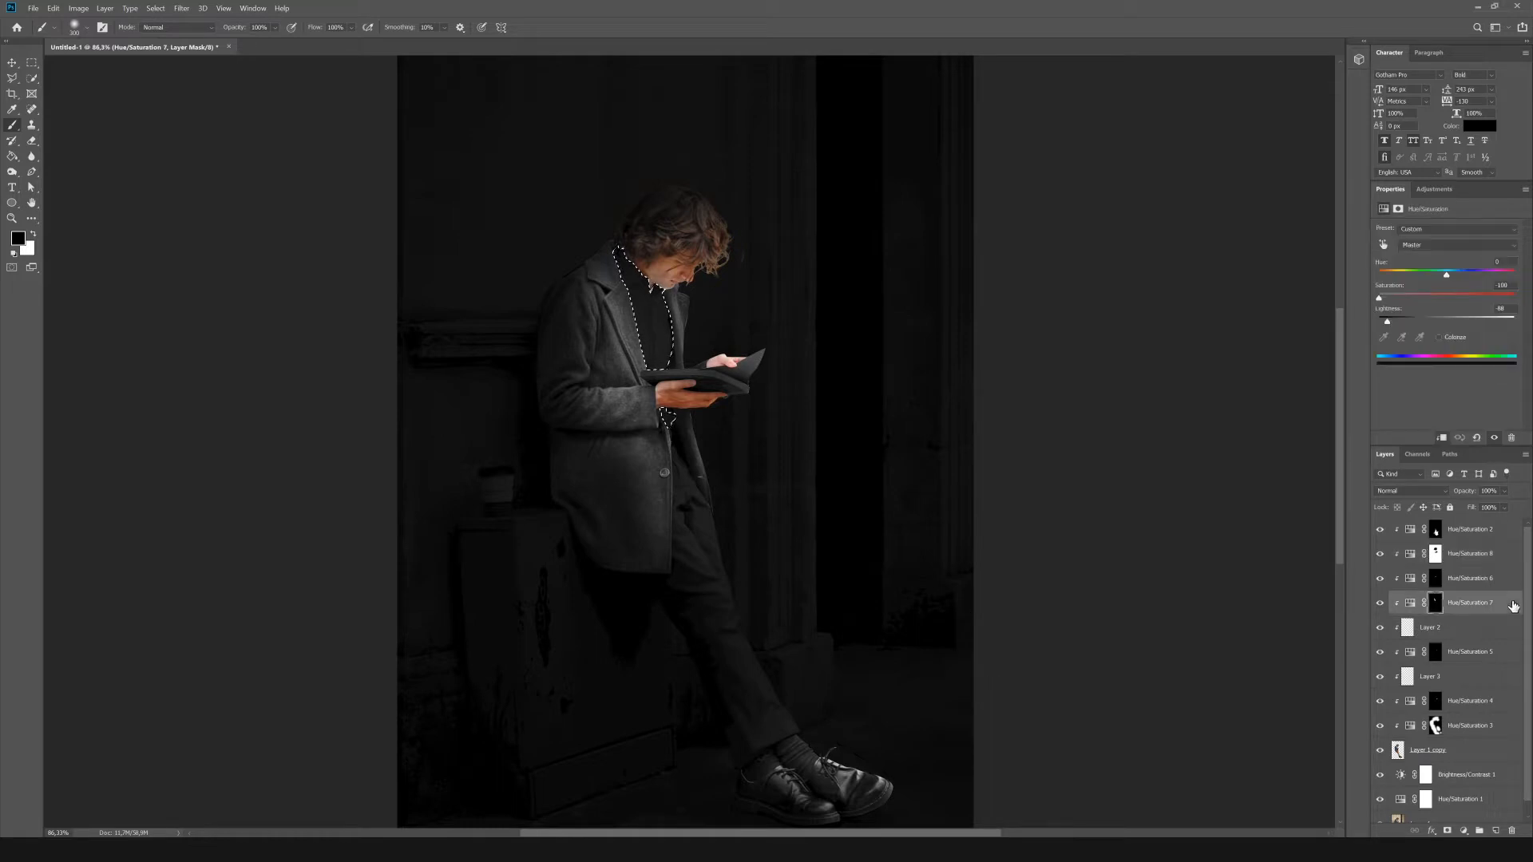
left_click(1495, 832)
left_click(53, 8)
left_click(88, 184)
key("Return")
left_click(1411, 492)
left_click(1409, 640)
Shape the shirt's light and shadow on the Overlay layer with midtone dodge and burn strokes, then deselect.
key("o")
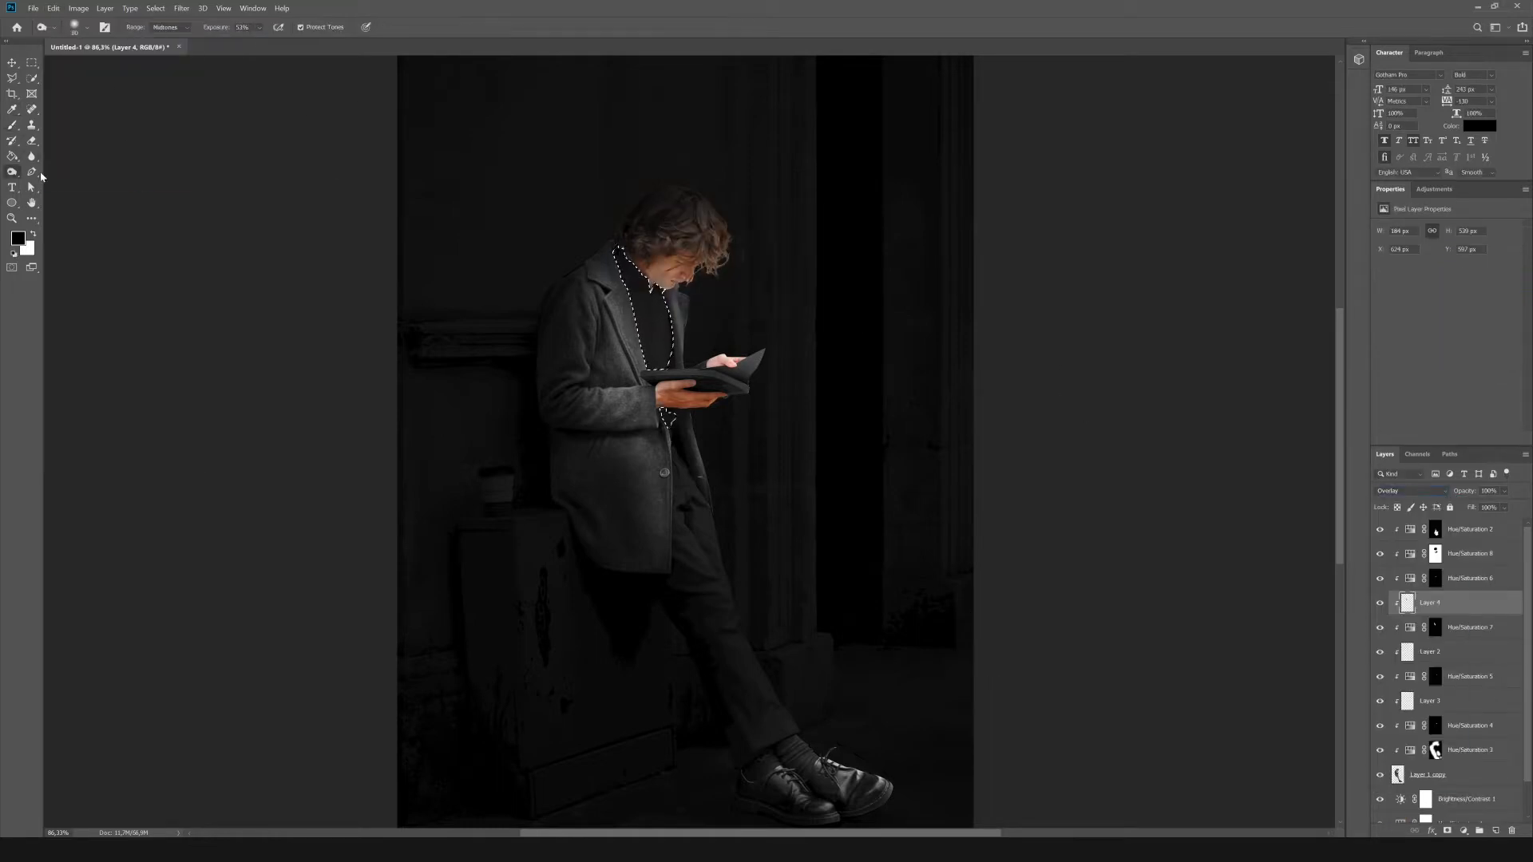
scroll(715, 248, "up", 3)
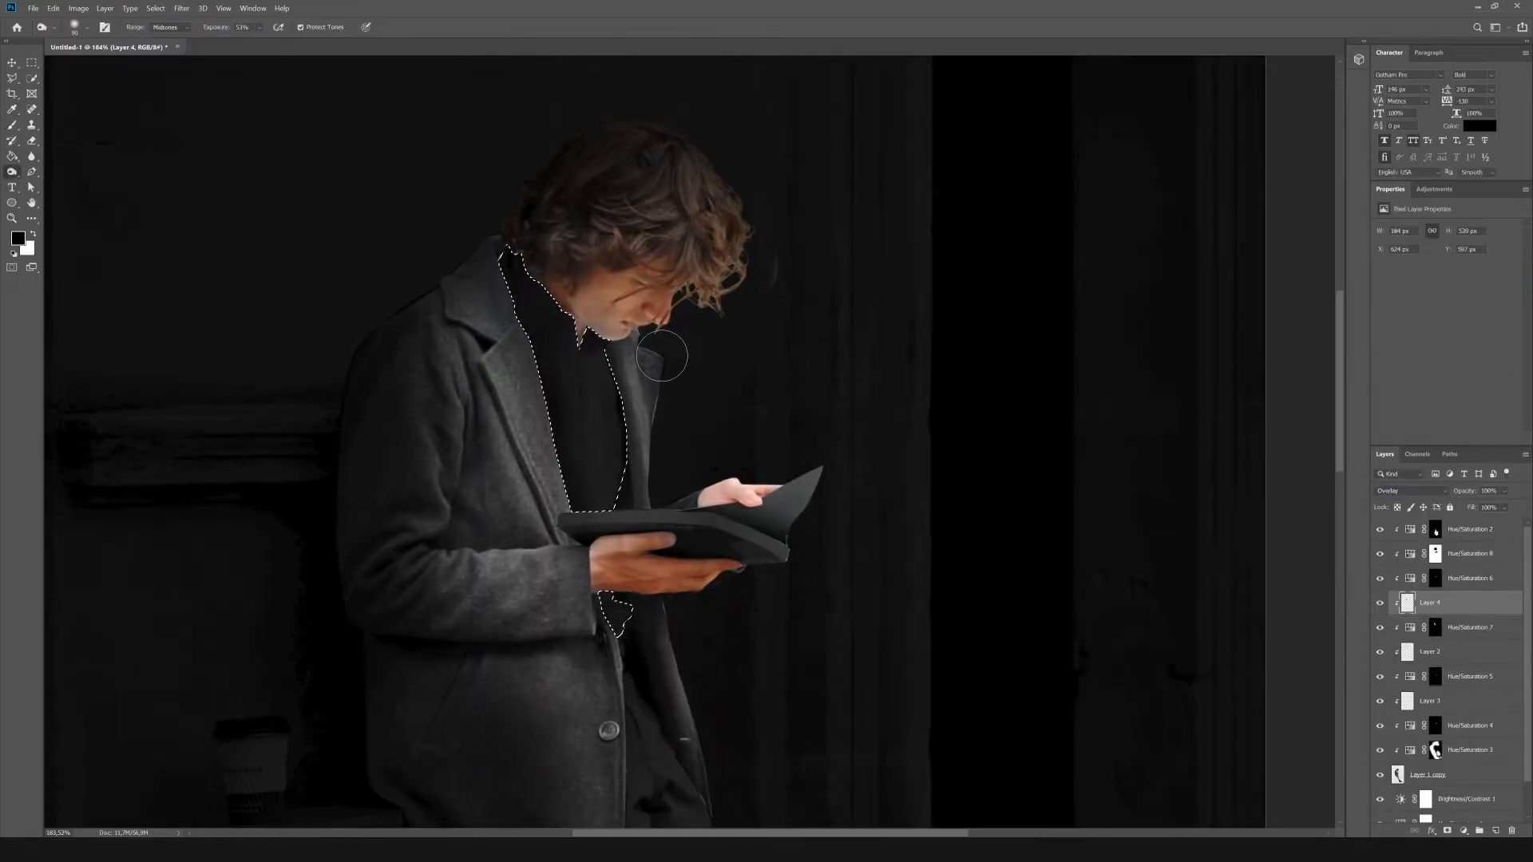
key("m")
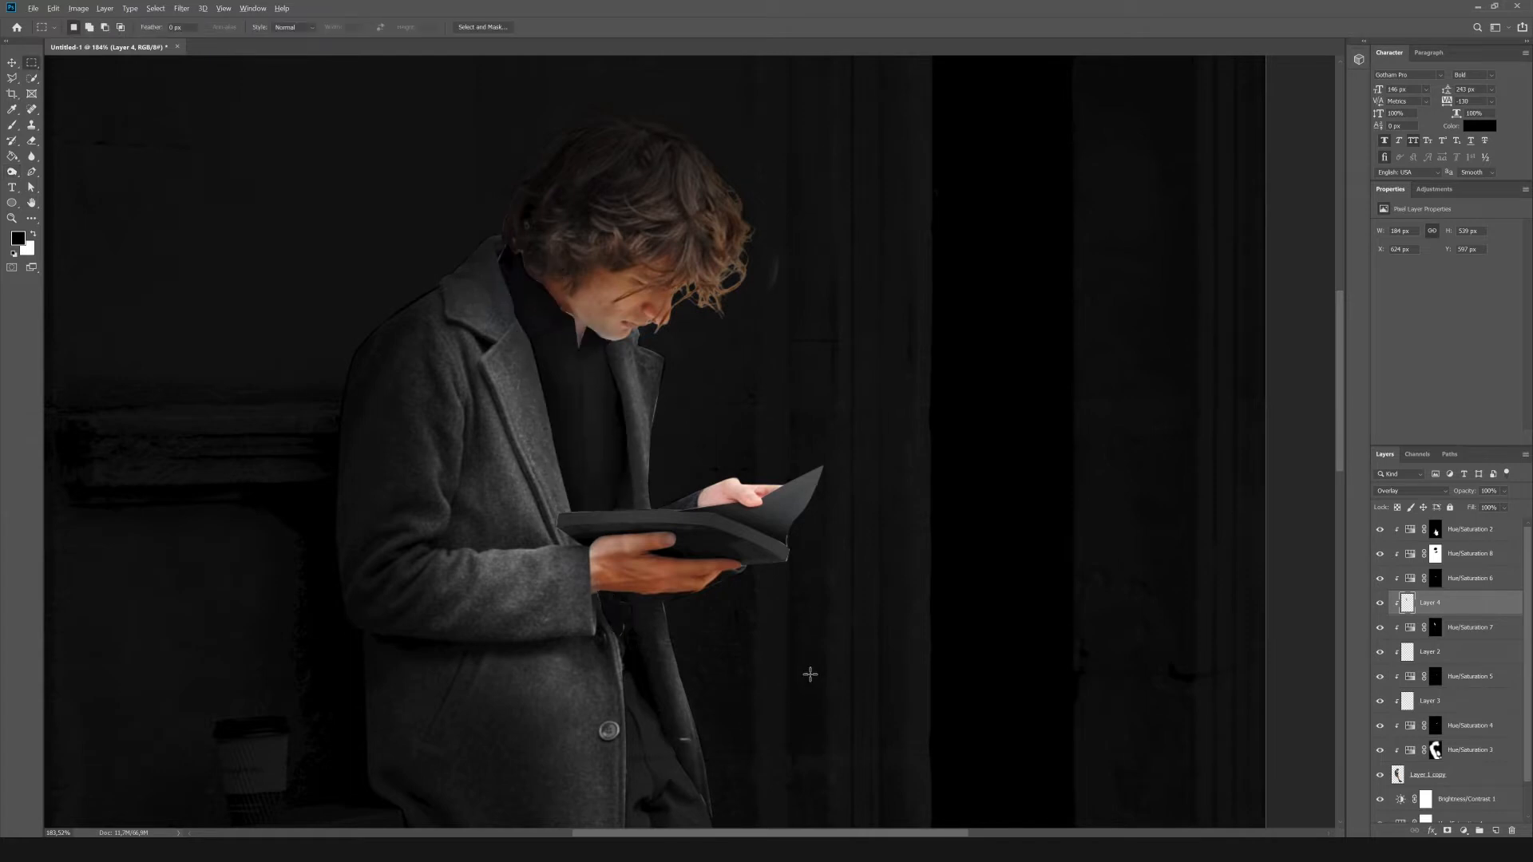
scroll(810, 668, "down", 5)
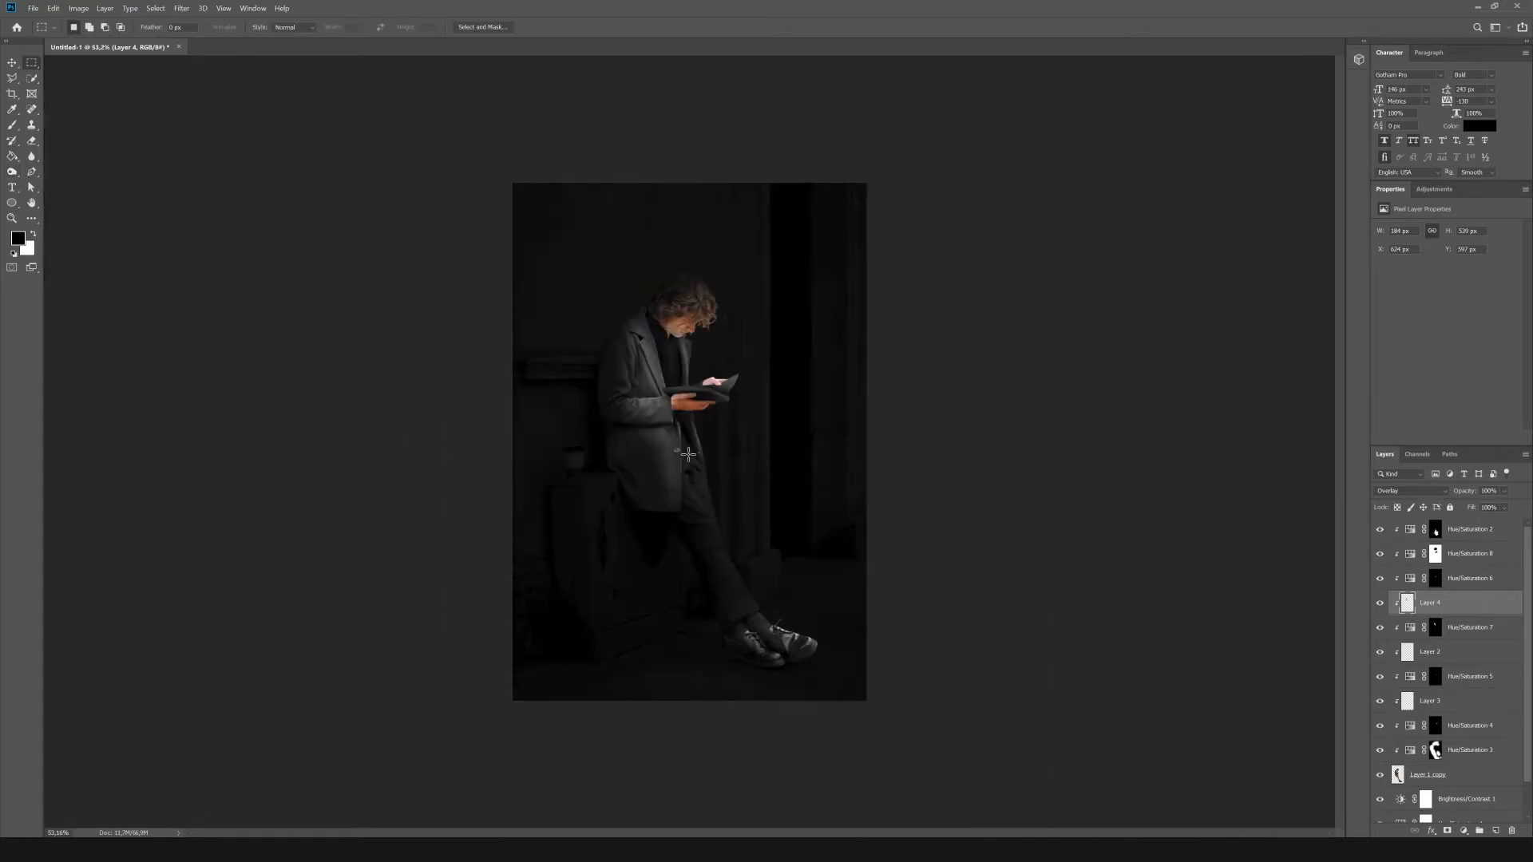
left_click(1480, 557)
left_click(1435, 190)
left_click(1401, 234)
left_click_drag(1446, 321, 1398, 323)
key("g")
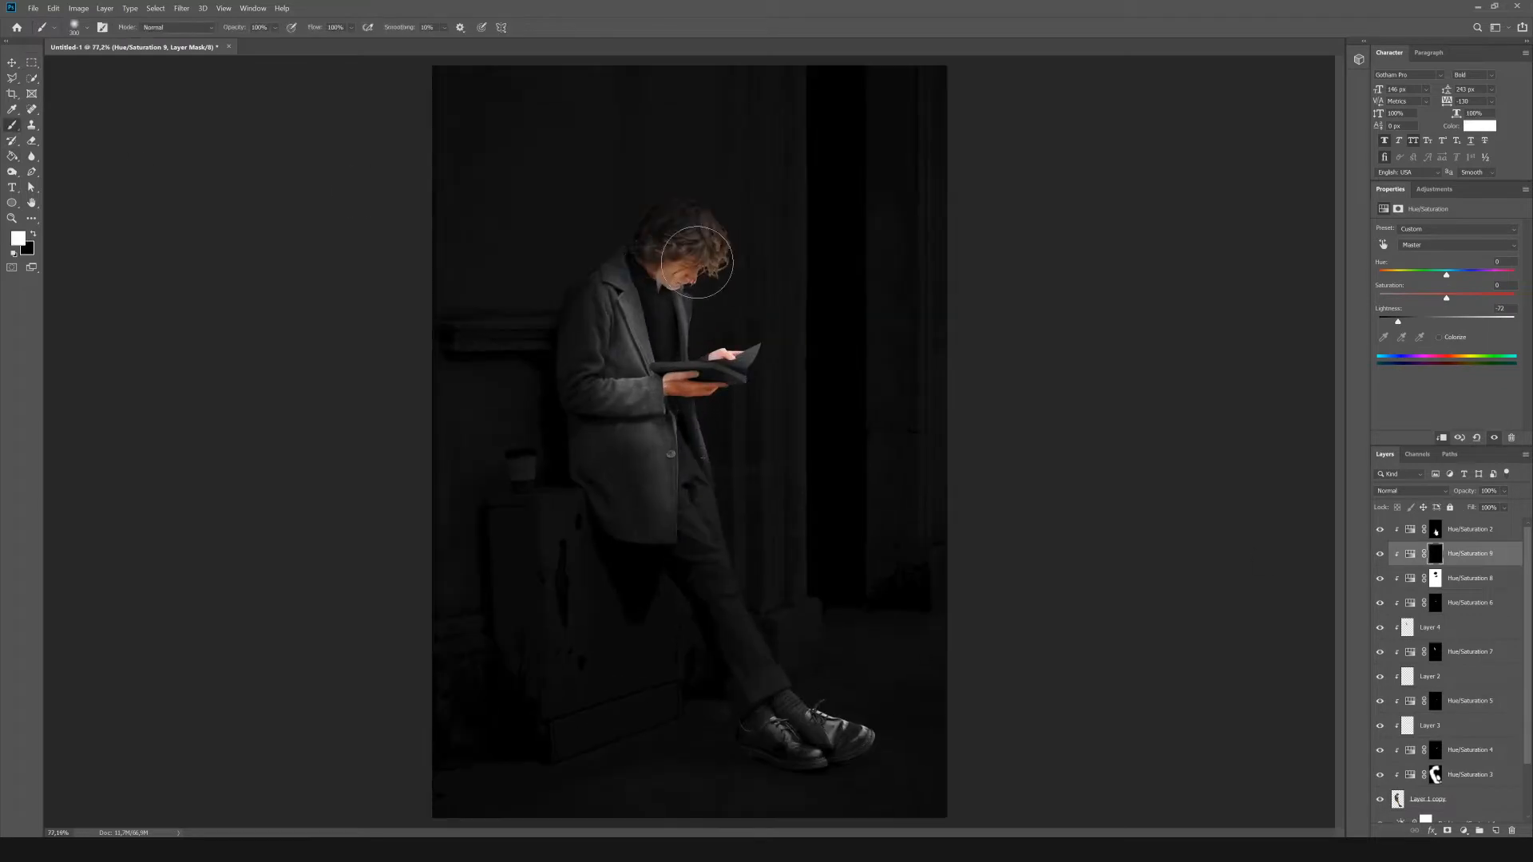
mouse_move(695, 247)
left_mouse_down()
mouse_move(685, 229)
mouse_move(879, 455)
left_mouse_up()
key("ctrl+z")
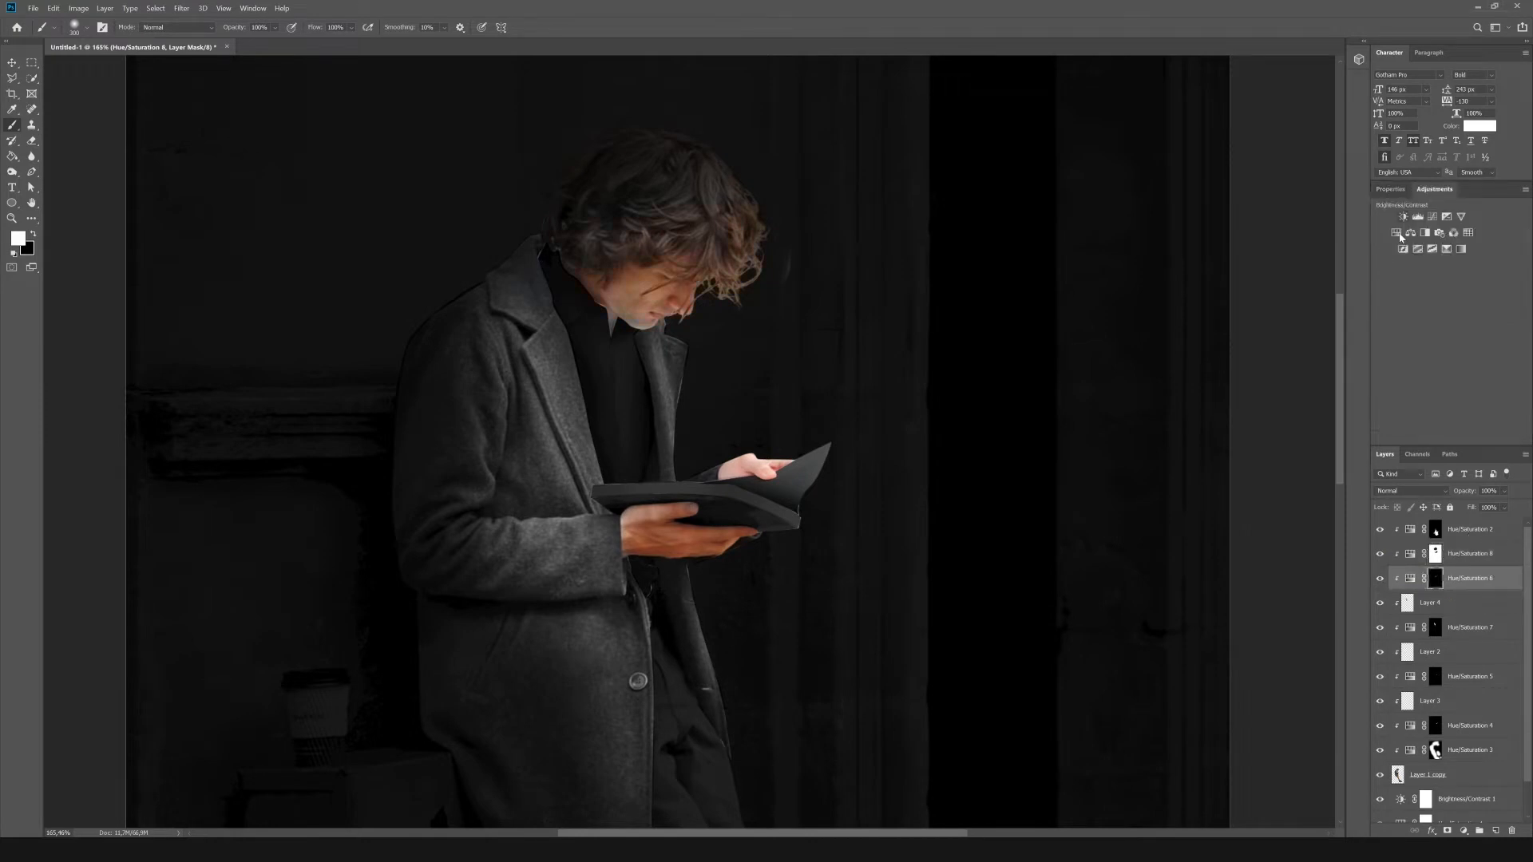
Add a Hue/Saturation adjustment above Hue/Saturation 6 with saturation -58 and lightness -36, invert its mask, and paint white over the hair and face.
left_click_drag(1446, 322, 1423, 321)
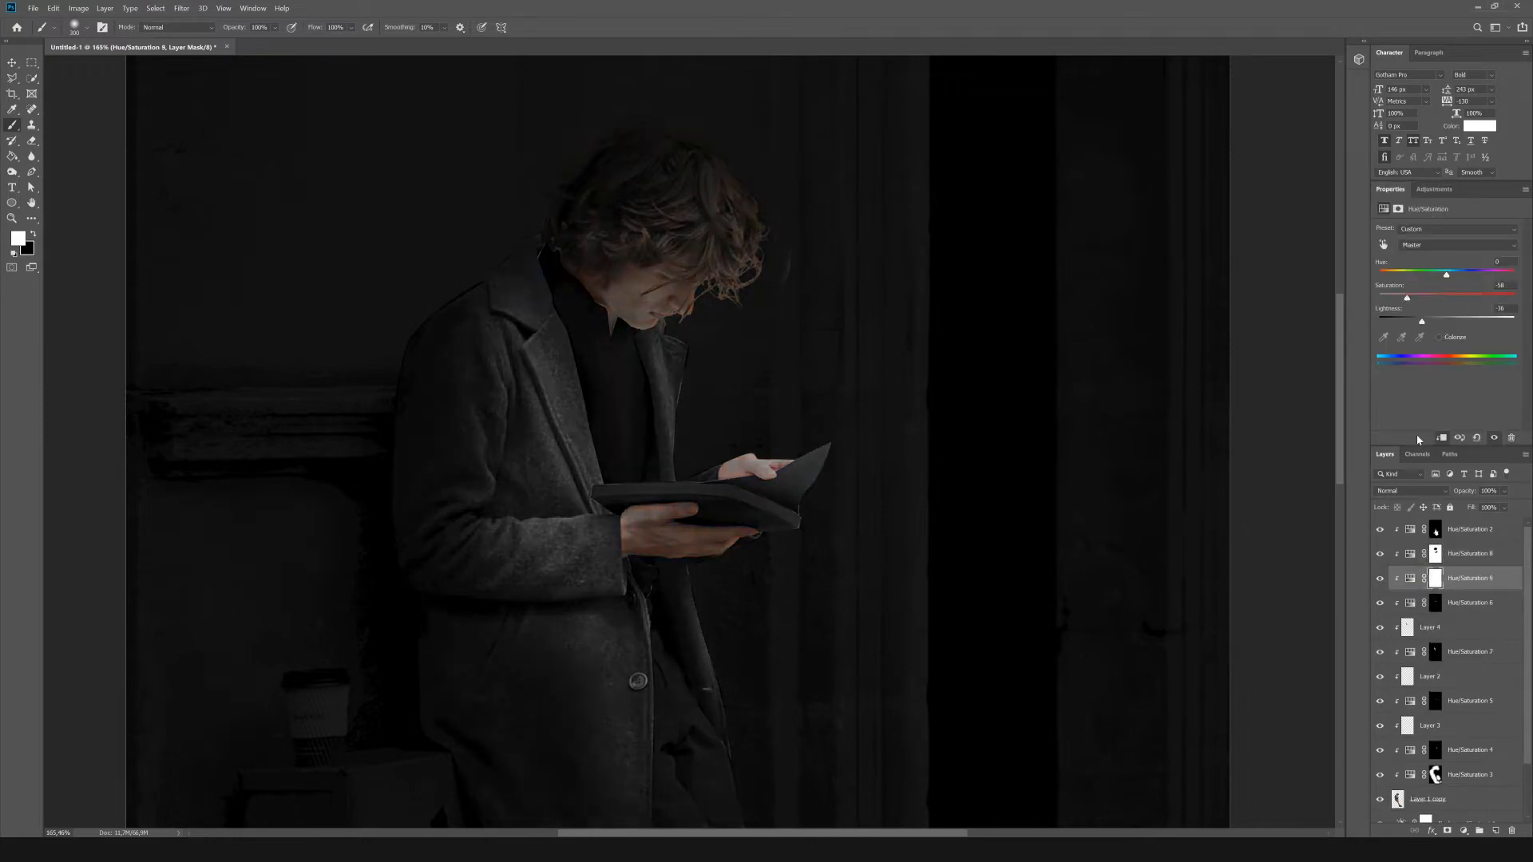
key("ctrl+i")
key("x")
scroll(662, 264, "up", 4)
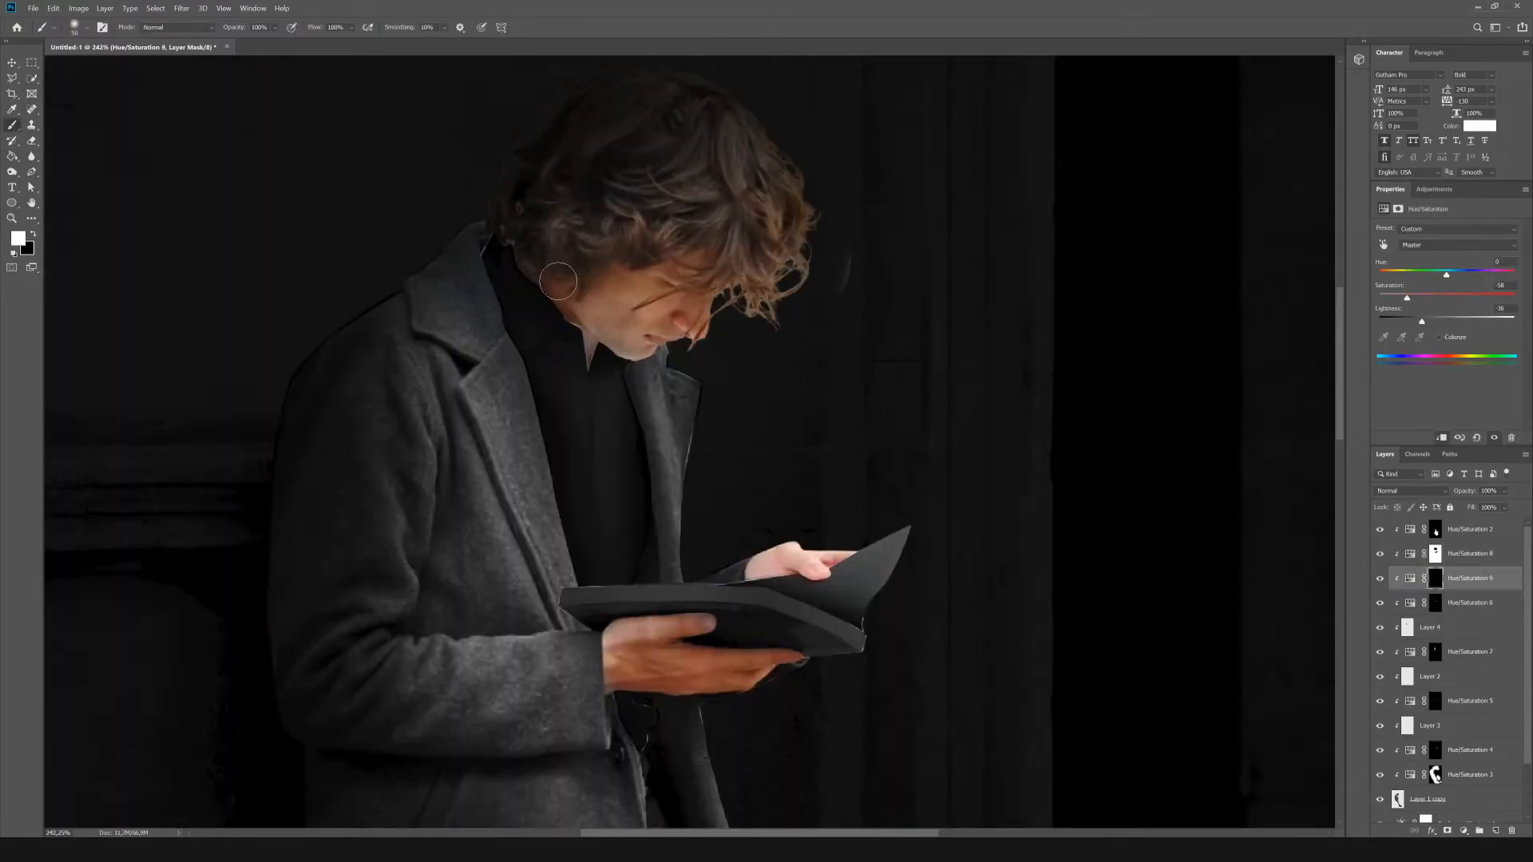
scroll(558, 281, "down", 4)
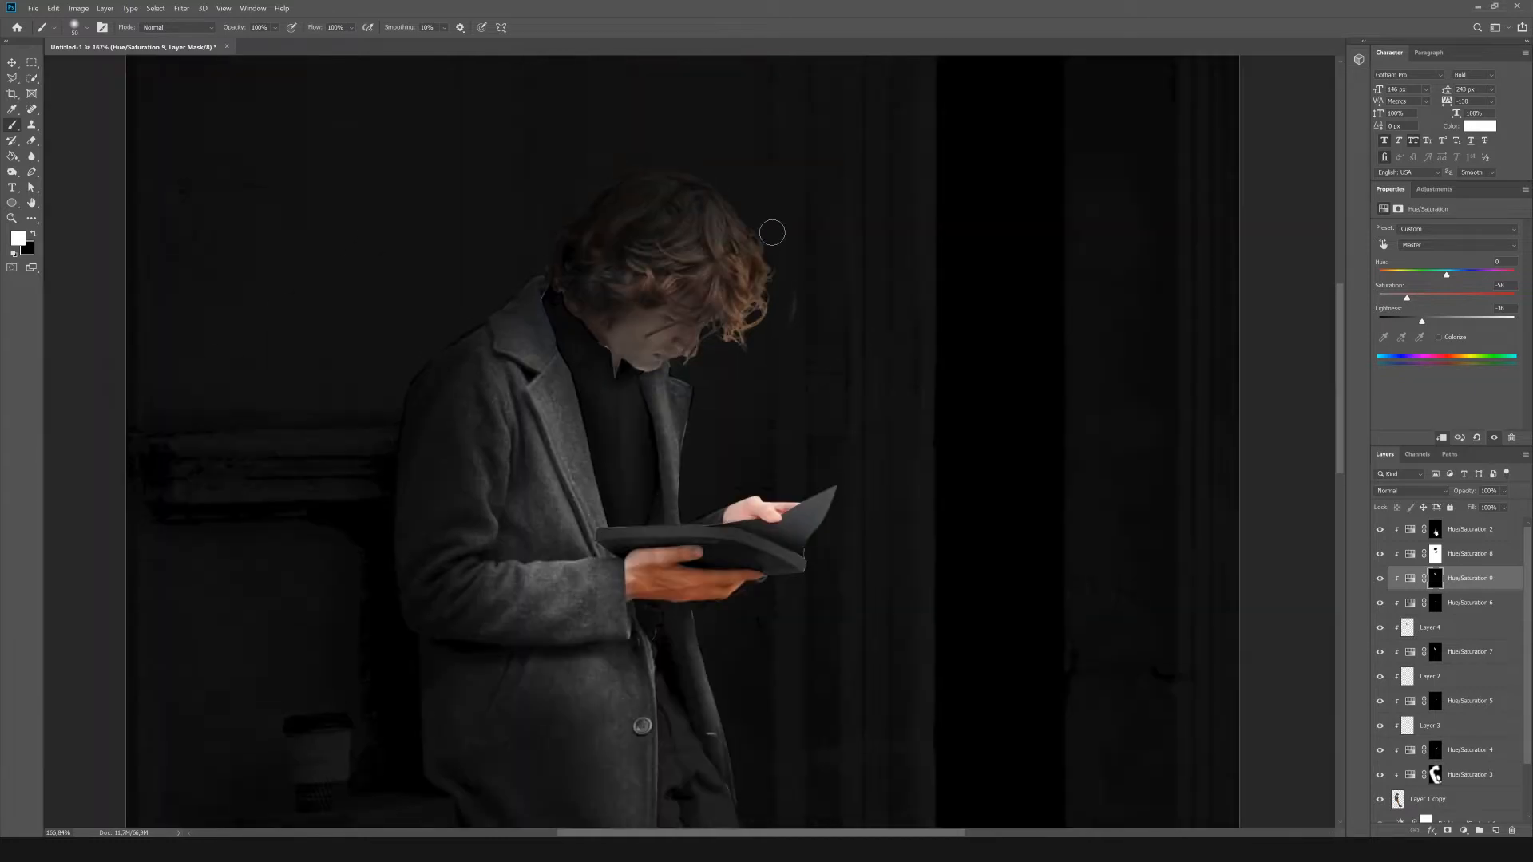
Paint white over the man's face on the Hue/Saturation 9 mask with a larger brush to darken and desaturate it.
scroll(772, 232, "up", 2)
key("bracketright")
key("bracketright")
key("bracketright")
key("bracketright")
key("bracketright")
key("bracketright")
left_click_drag(651, 316, 766, 377)
scroll(734, 425, "down", 3)
Paint white over both hands holding the book on the Hue/Saturation 9 mask, using a smaller brush for the fingers.
scroll(683, 577, "up", 12)
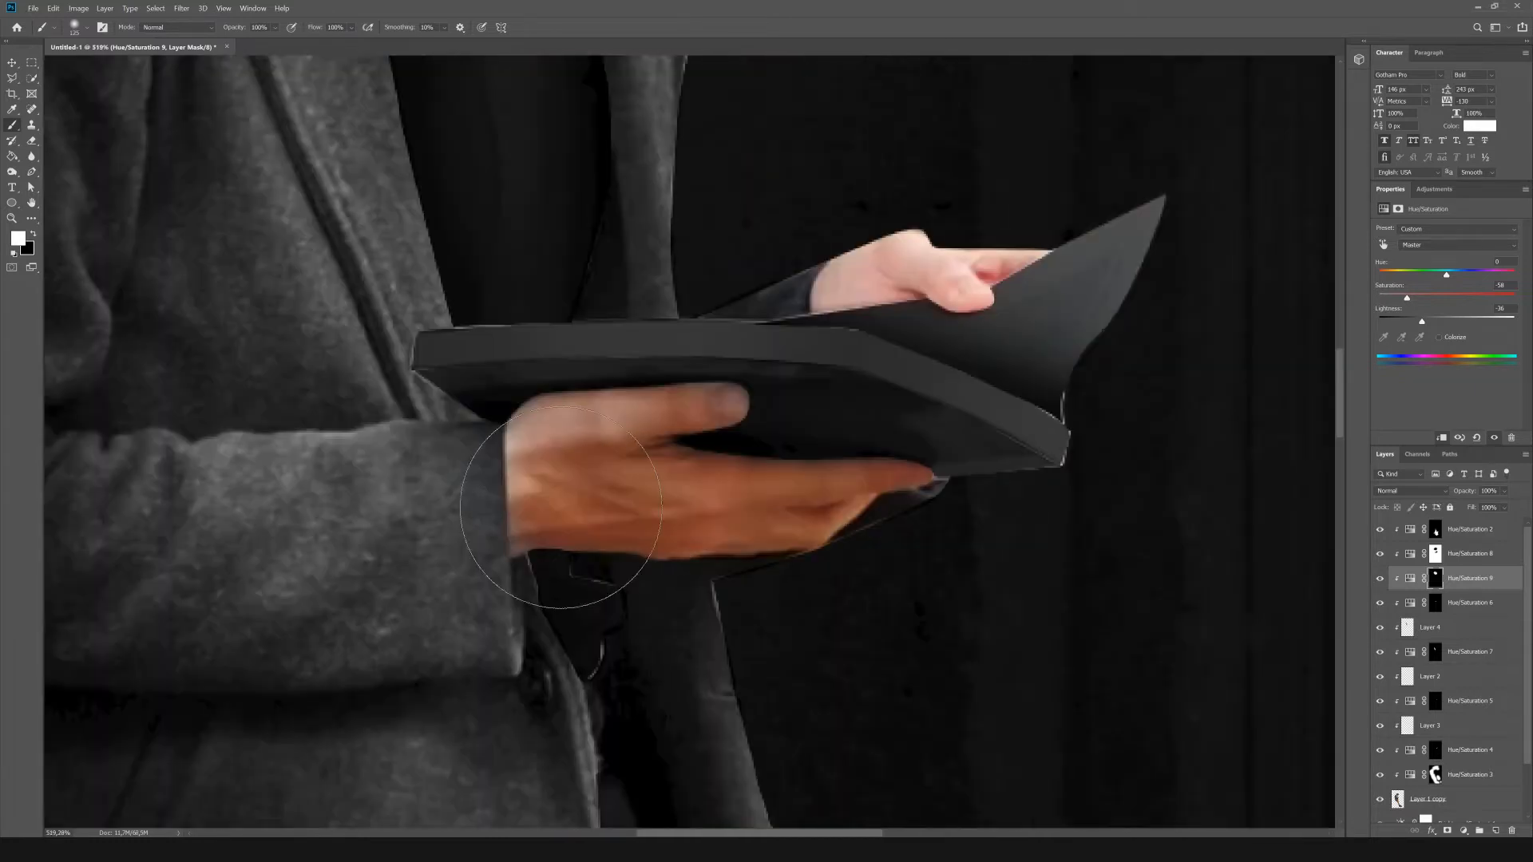
key("bracketleft")
key("bracketleft")
key("bracketleft")
key("bracketleft")
key("bracketleft")
key("bracketleft")
key("bracketleft")
key("bracketleft")
key("bracketleft")
key("bracketleft")
key("bracketleft")
mouse_move(516, 425)
left_mouse_down()
mouse_move(519, 511)
mouse_move(863, 535)
mouse_move(647, 435)
mouse_move(528, 447)
mouse_move(811, 506)
left_mouse_up()
scroll(822, 448, "up", 3)
key("bracketleft")
left_click_drag(835, 385, 848, 416)
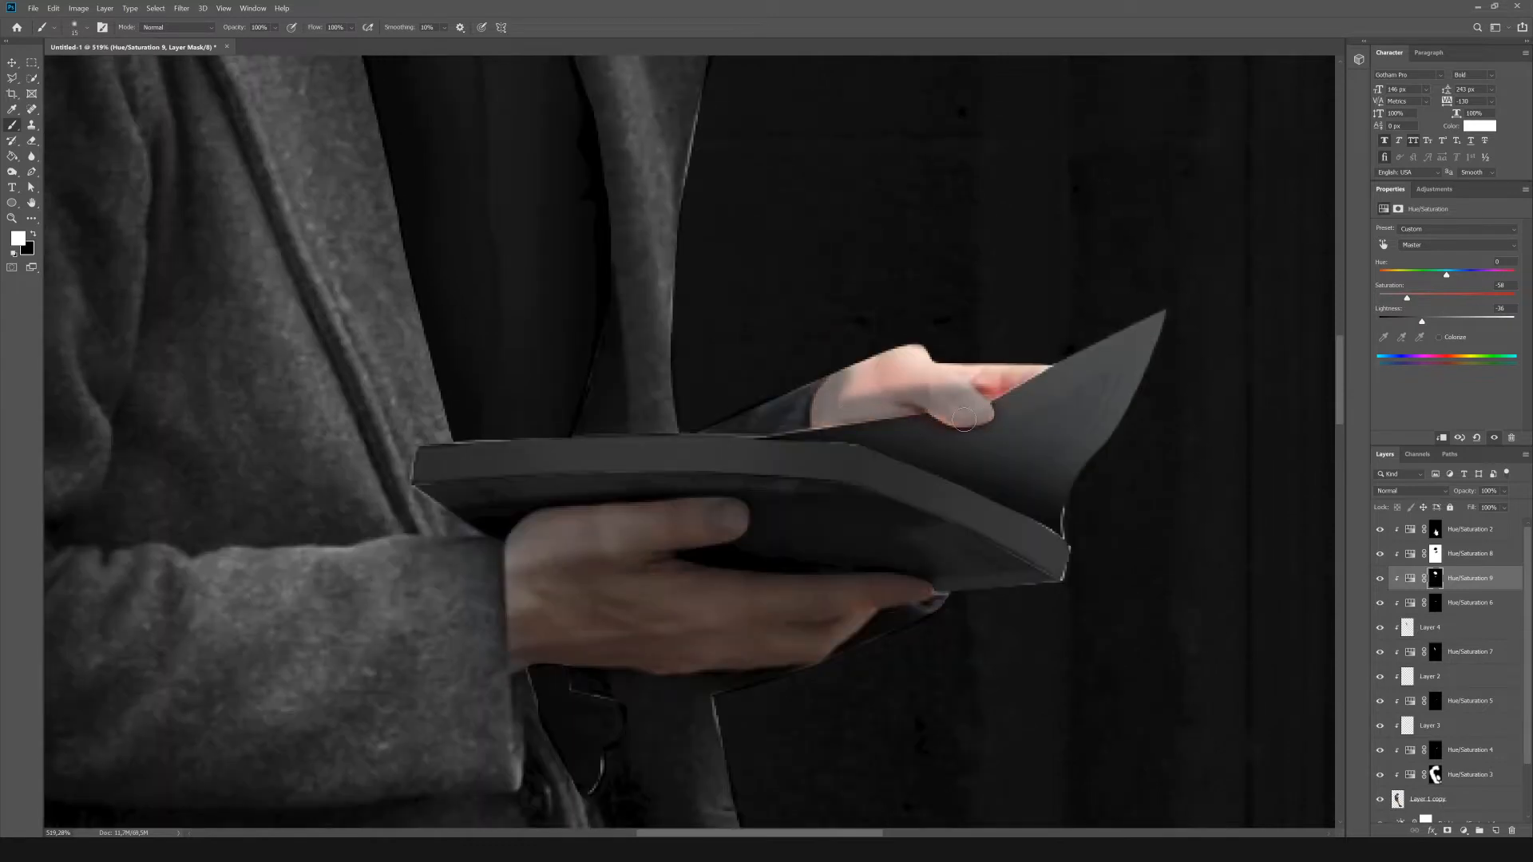
left_click_drag(963, 419, 1003, 388)
scroll(918, 415, "down", 20)
scroll(651, 264, "up", 10)
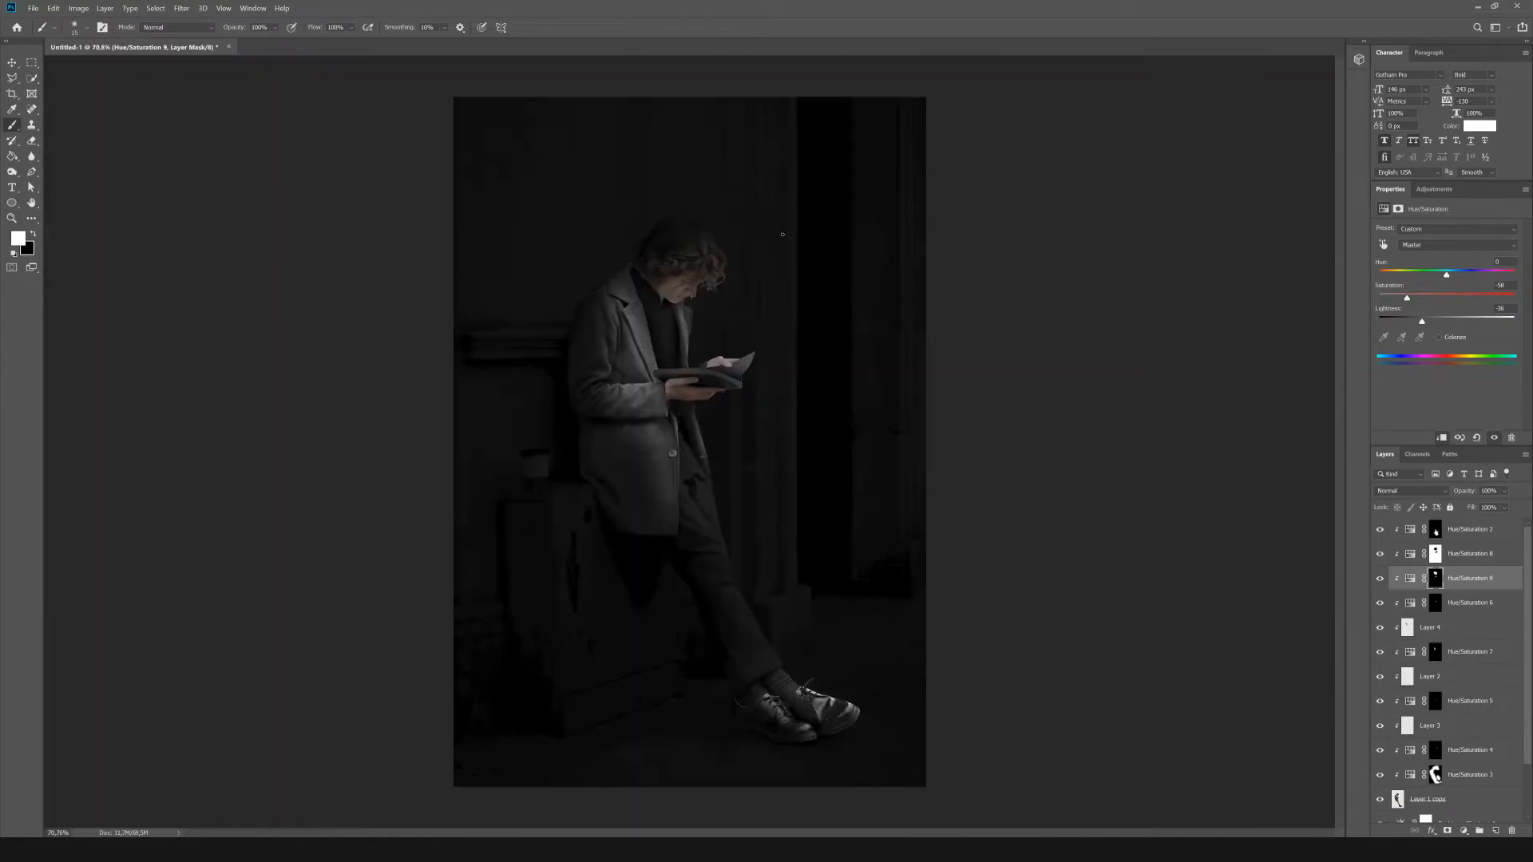
left_click(53, 8)
left_click(62, 182)
left_click(842, 239)
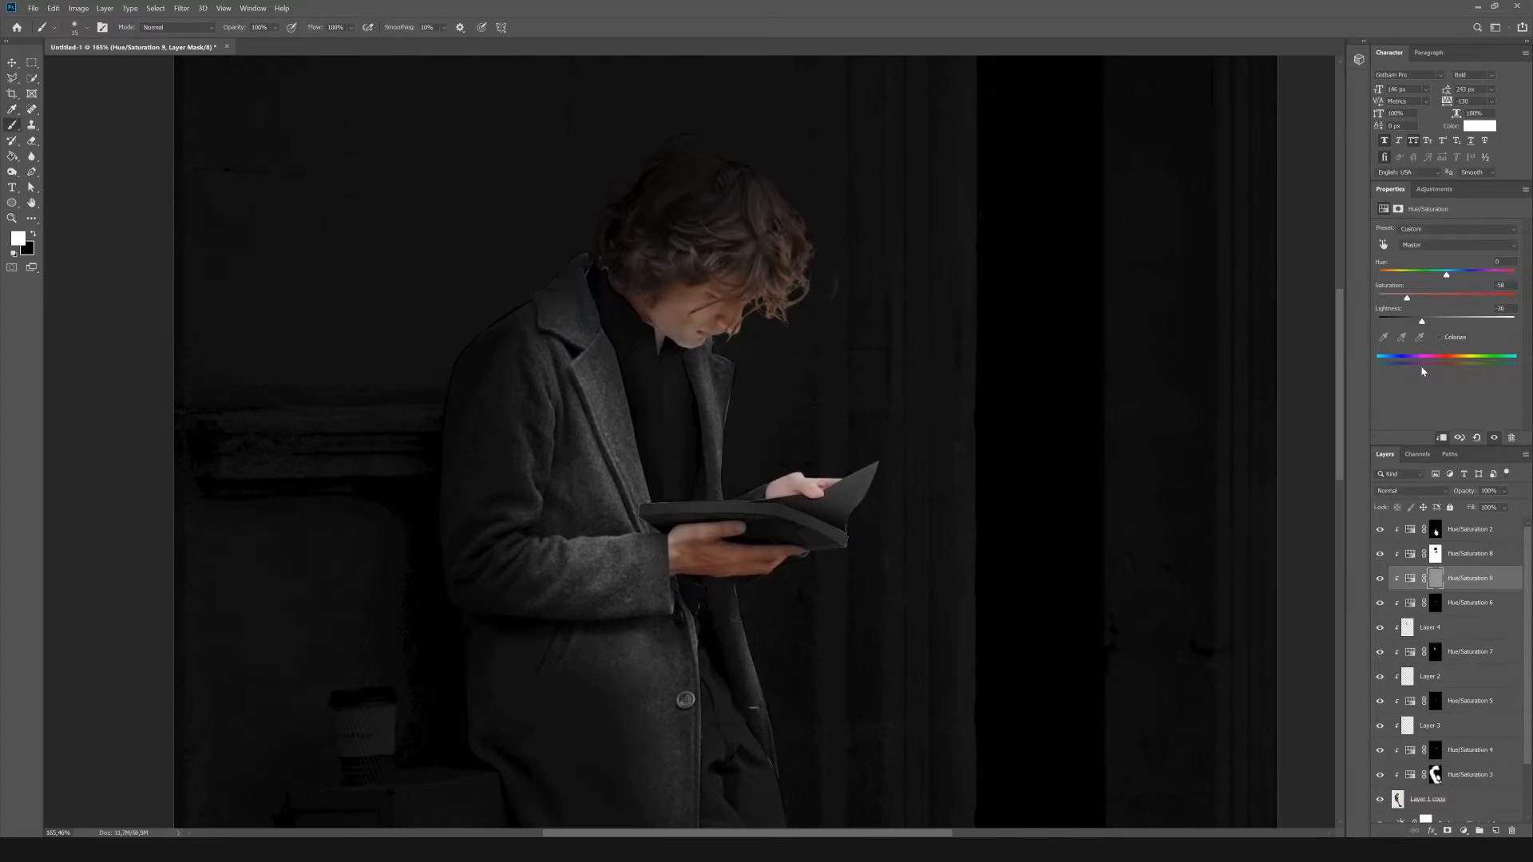
left_click(1469, 553)
left_click(53, 8)
left_click(62, 182)
left_click(837, 238)
left_click(1410, 492)
left_click(1391, 632)
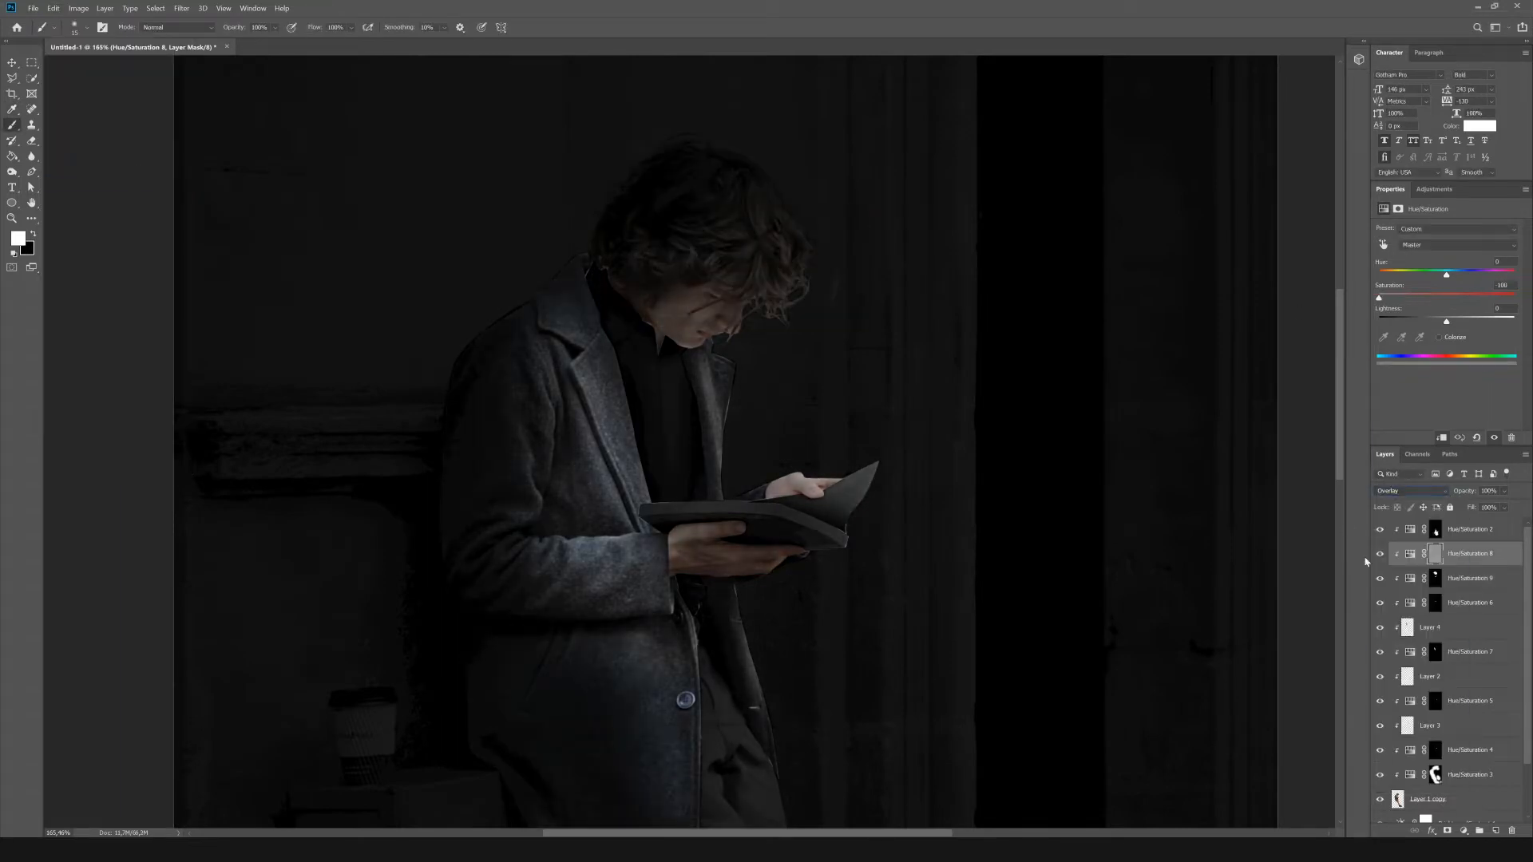
Delete the Hue/Saturation 8 adjustment and try filling the Hue/Saturation 2 mask with 50% Gray.
left_click(1380, 553)
left_click(1380, 554)
left_click_drag(1461, 555, 1461, 525)
left_click(53, 8)
left_click(63, 182)
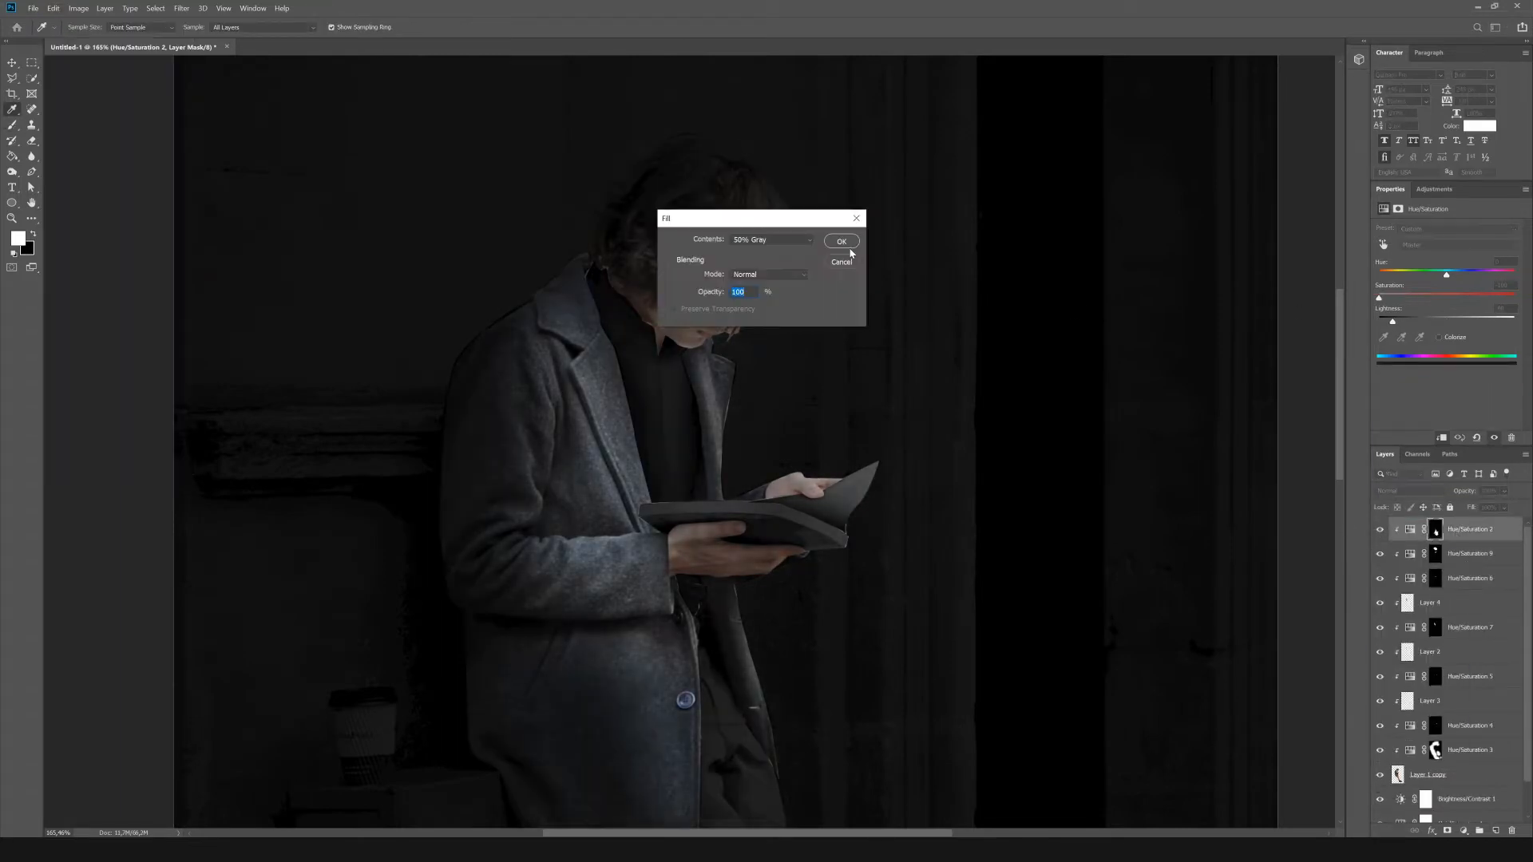
left_click(842, 239)
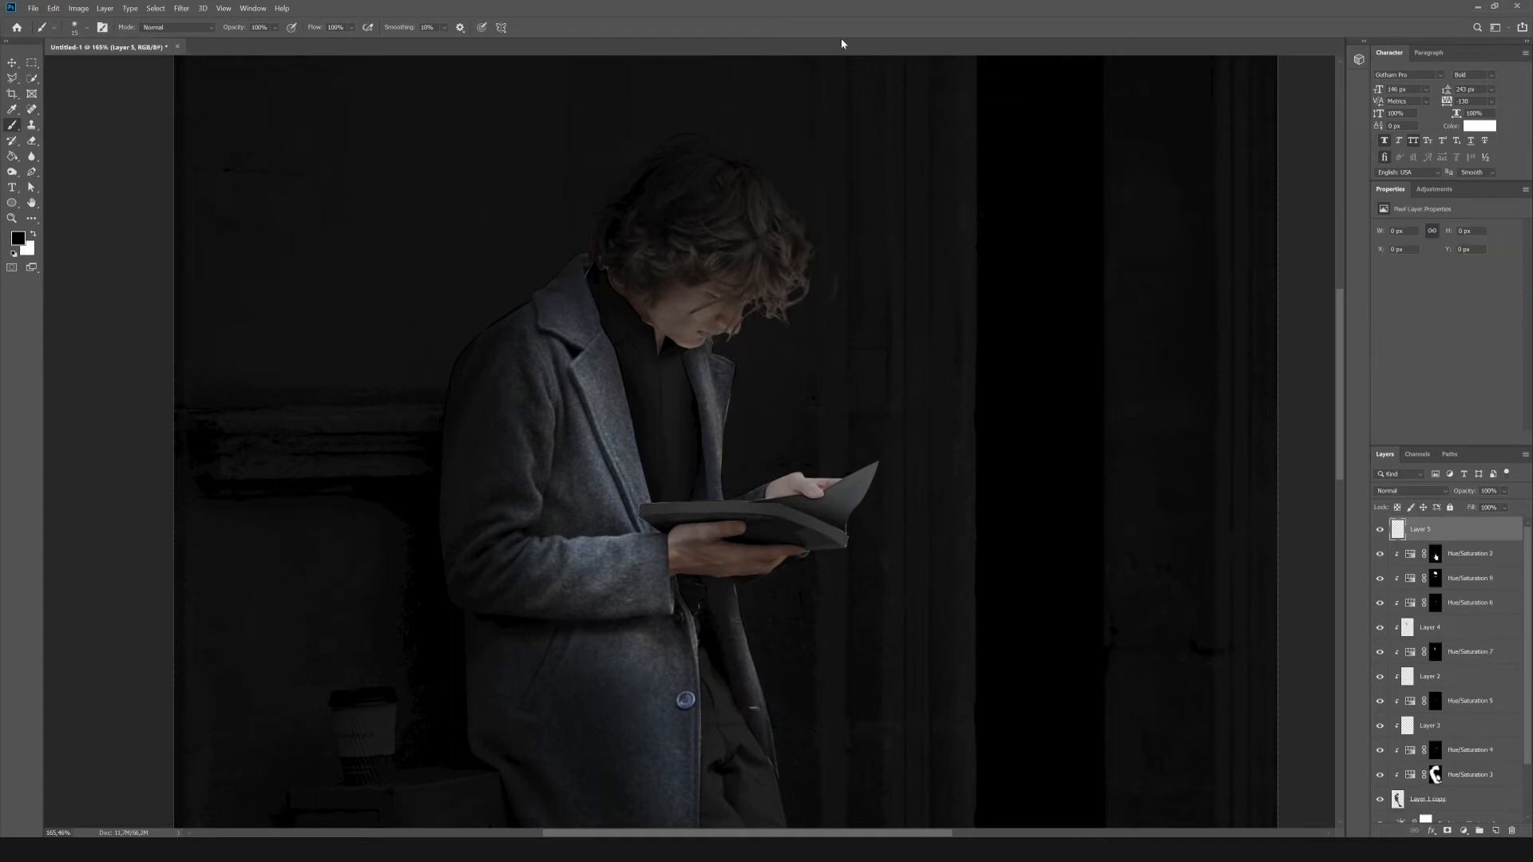
Fill a new layer with 50% Gray, set it to Overlay, and place it clipped directly above Hue/Saturation 6.
left_click(53, 8)
left_click(62, 182)
left_click(841, 240)
left_click(1410, 491)
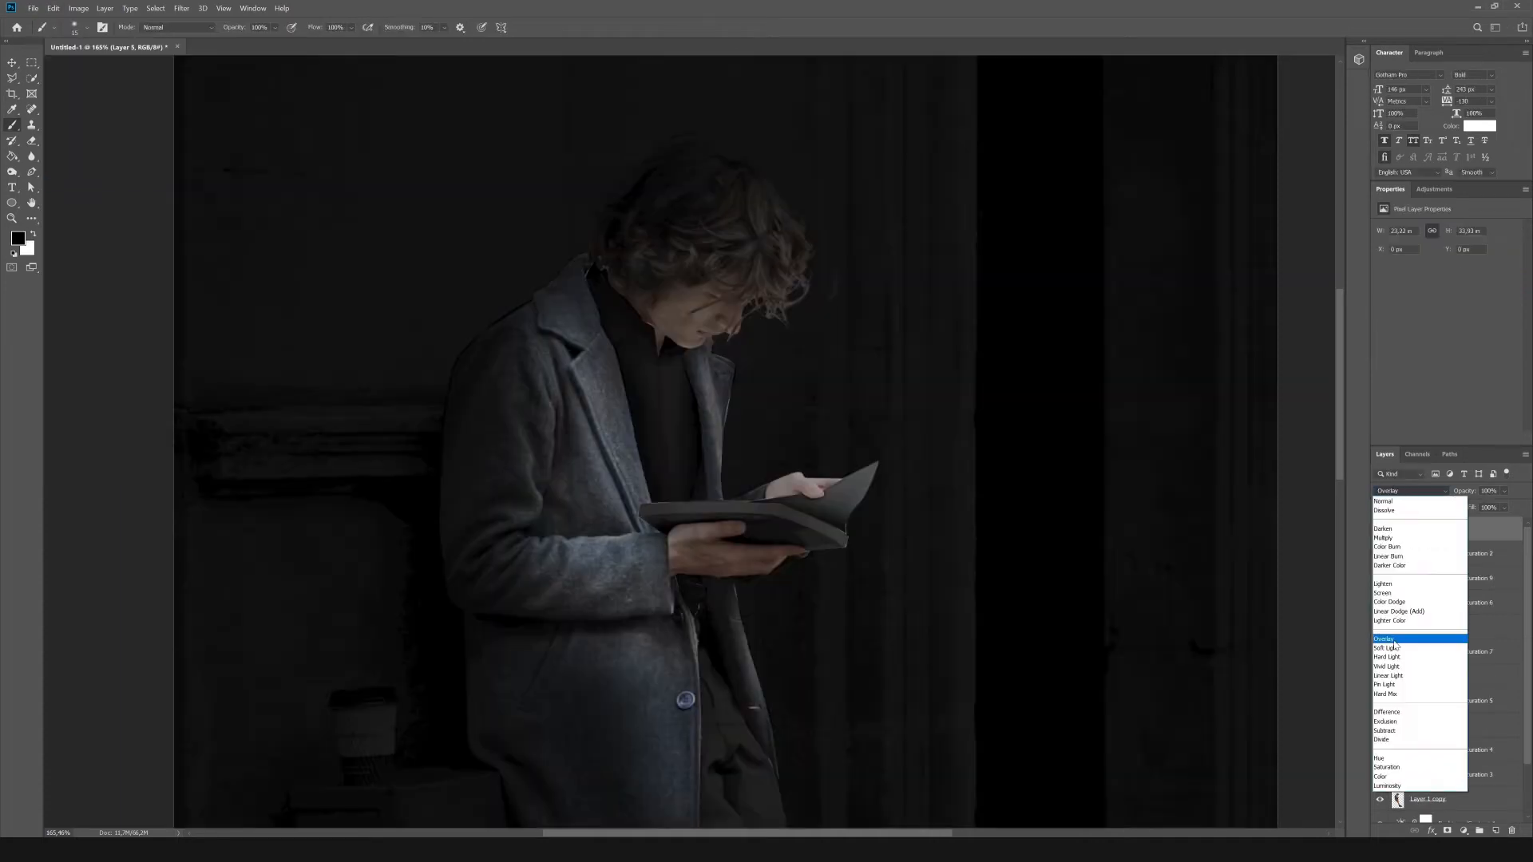
left_click(1391, 638)
left_click_drag(1491, 551, 1482, 588)
left_click_drag(1460, 524, 1460, 591)
Darken the coat's back, sleeve and lower part and the trousers with midtone burn strokes on the gray Overlay layer.
key("o")
key("x")
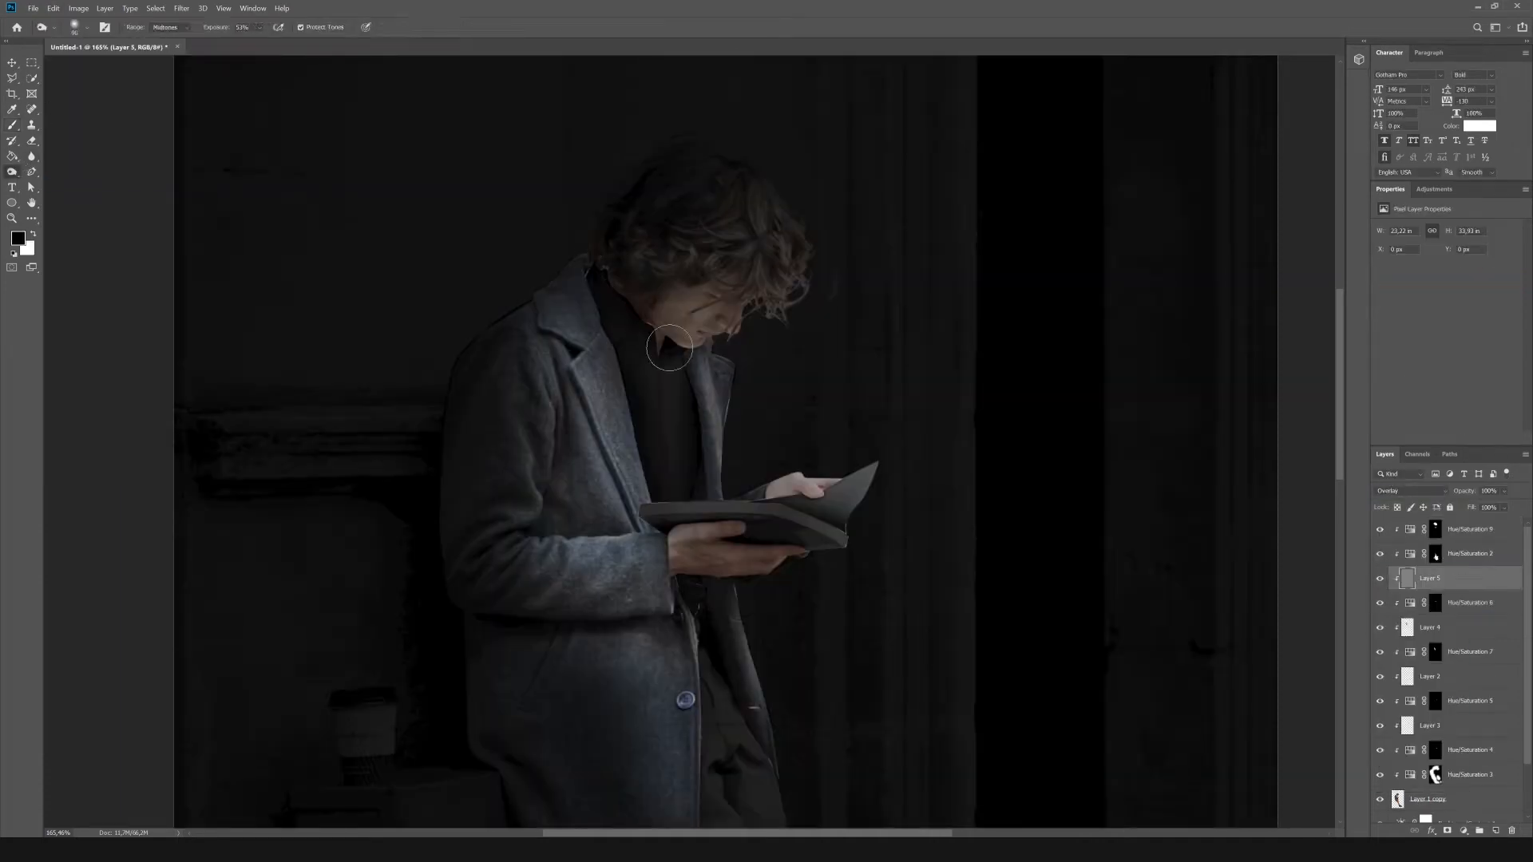
scroll(1489, 666, "down", 3)
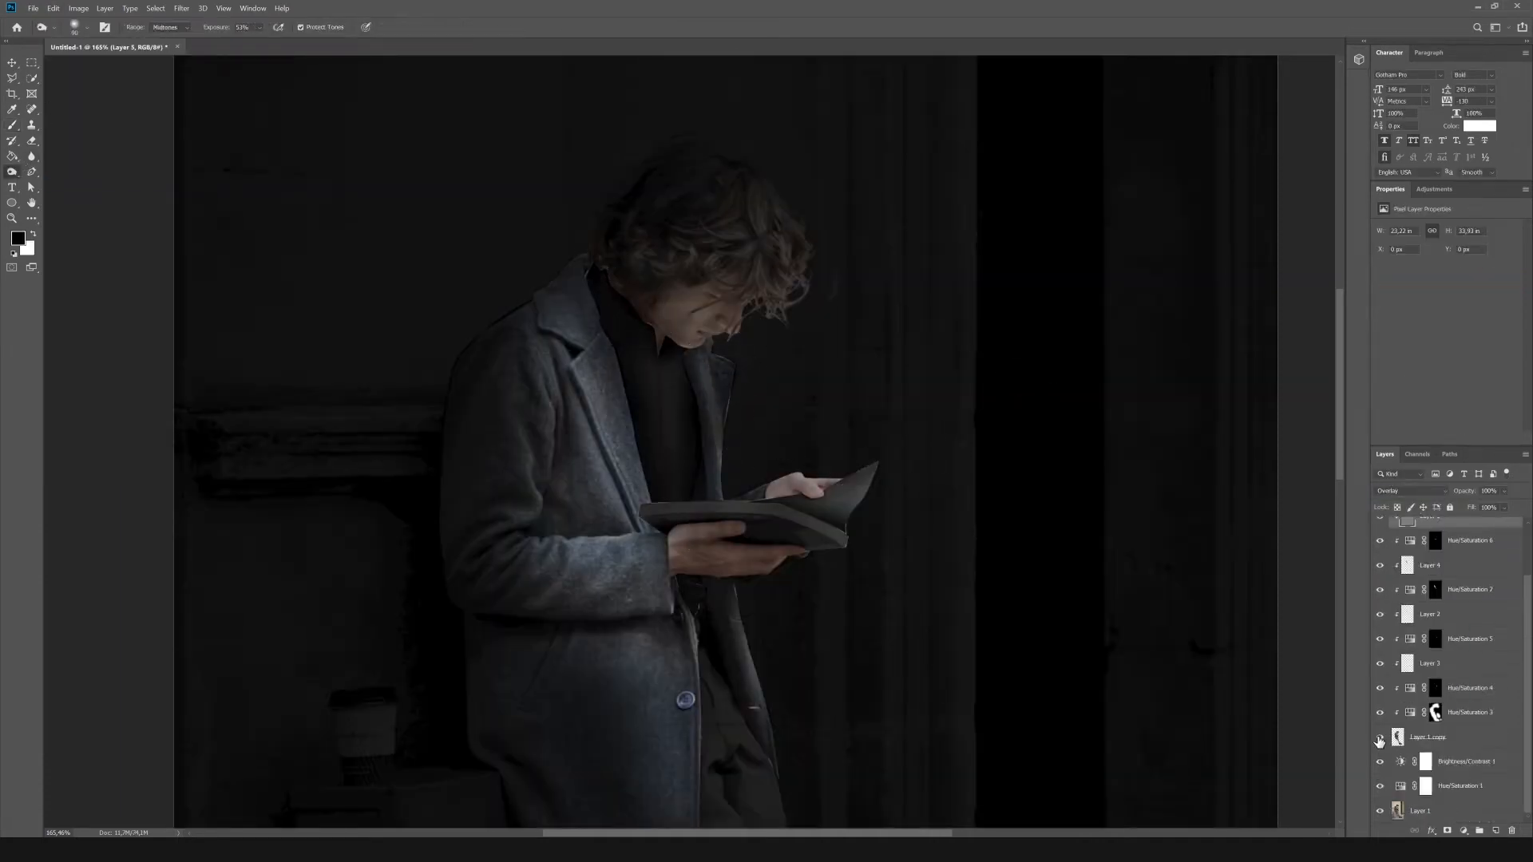
left_click(1380, 738)
left_click(1380, 738)
scroll(812, 432, "down", 8)
scroll(637, 225, "up", 4)
scroll(1472, 649, "up", 3)
scroll(521, 430, "down", 2)
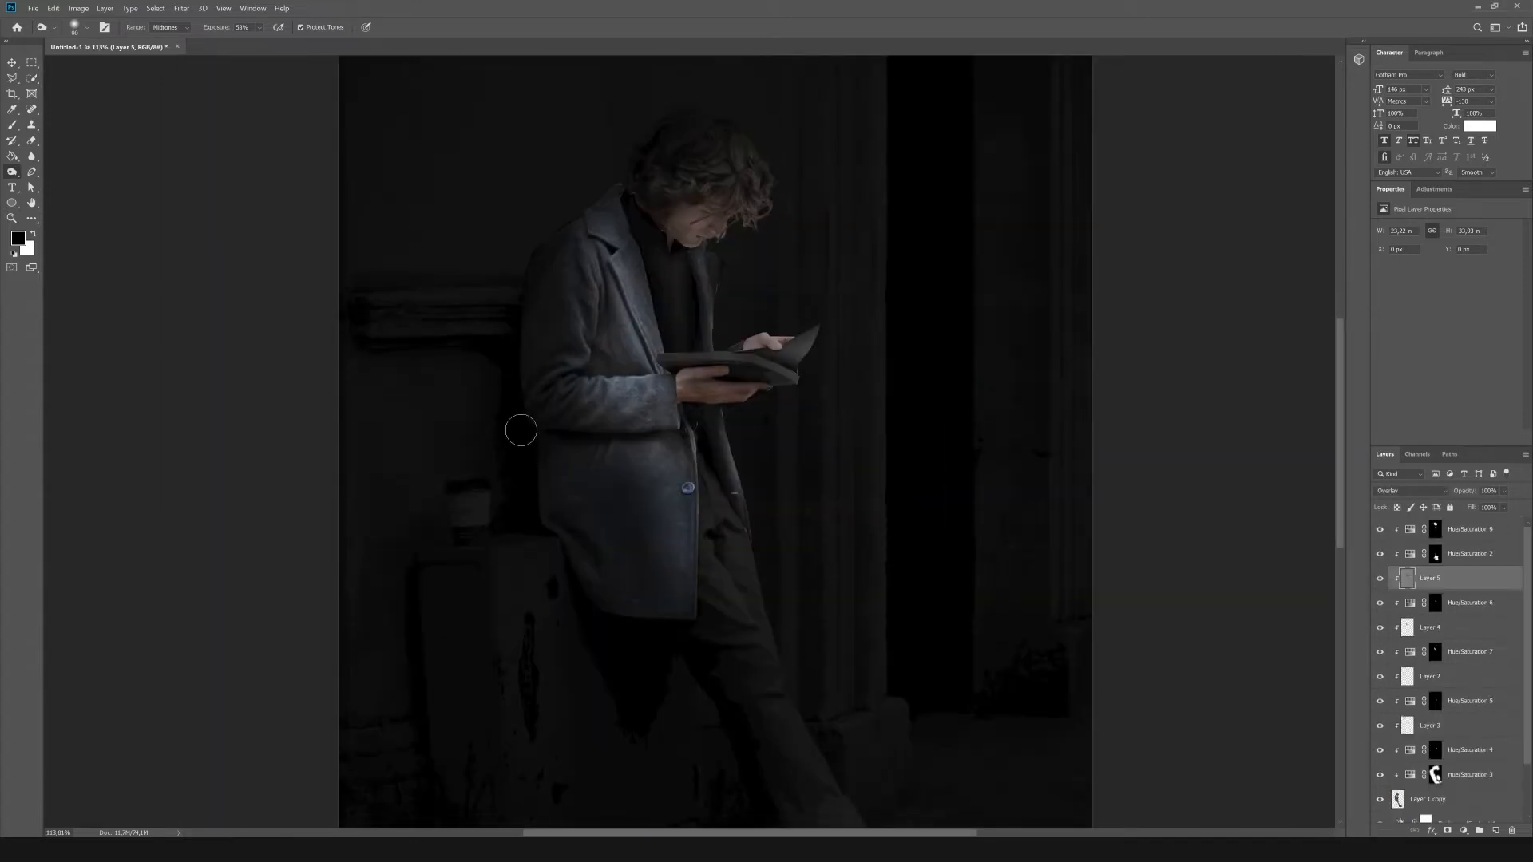
key("]")
left_click_drag(536, 438, 617, 614)
scroll(681, 575, "down", 2)
left_click_drag(681, 575, 726, 627)
scroll(759, 715, "down", 2)
scroll(607, 479, "up", 4)
mouse_move(536, 335)
left_mouse_down()
mouse_move(559, 259)
mouse_move(639, 413)
left_mouse_up()
scroll(650, 174, "up", 1)
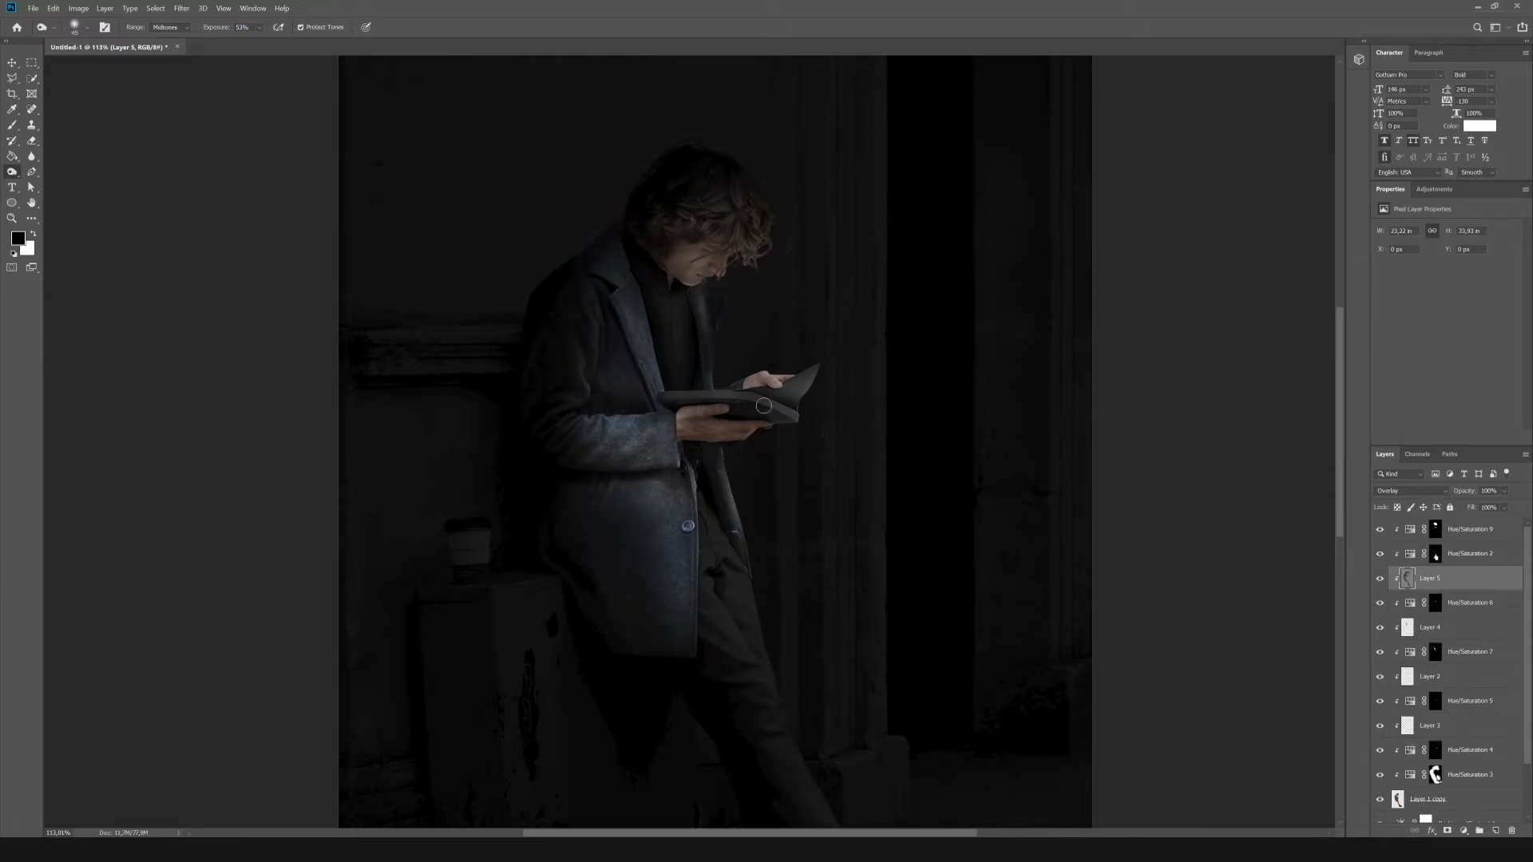
scroll(967, 494, "down", 3)
Try filling the open book's page area with white on a new layer above Hue/Saturation 9.
left_click(1474, 530)
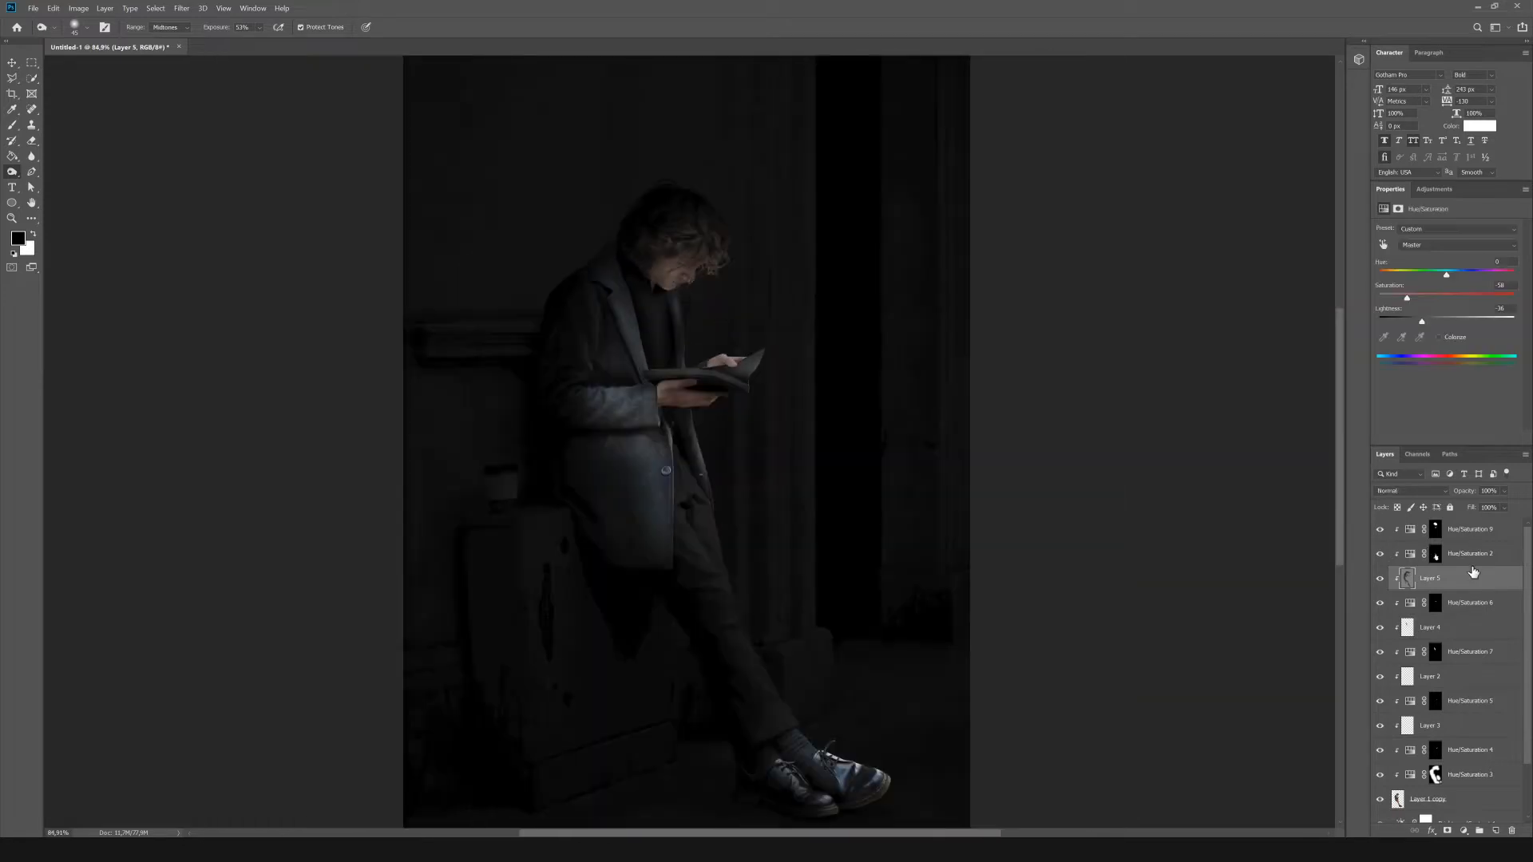
left_click(1496, 831)
left_click(12, 78)
scroll(748, 411, "up", 19)
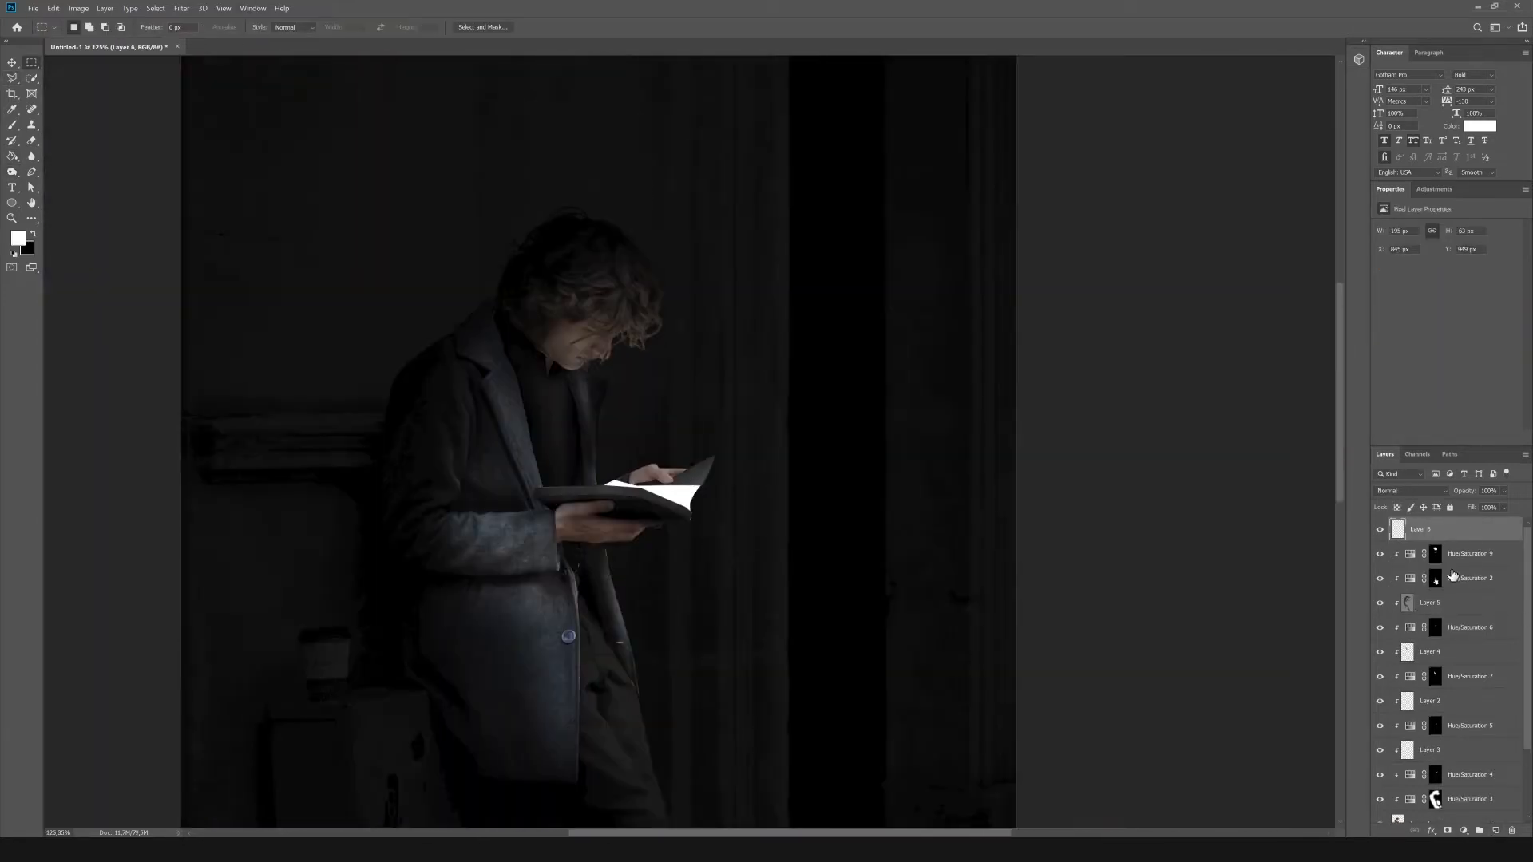
Try a Motion Blur at angle 14 and distance 106 pixels on a copy of the white page shape, and delete both layers.
left_click(181, 10)
mouse_move(239, 134)
left_click(356, 189)
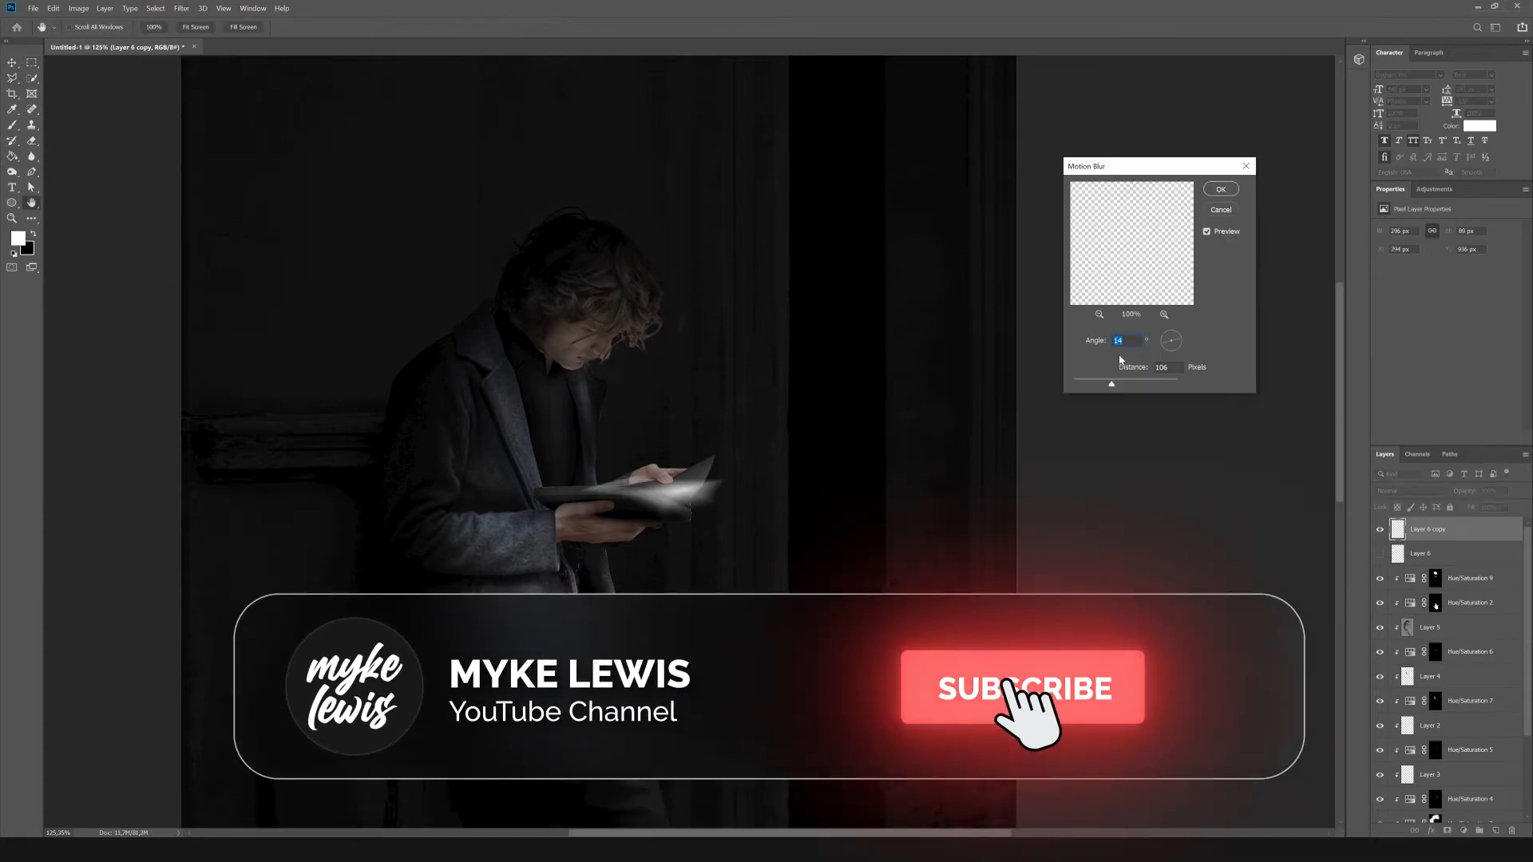
key("Return")
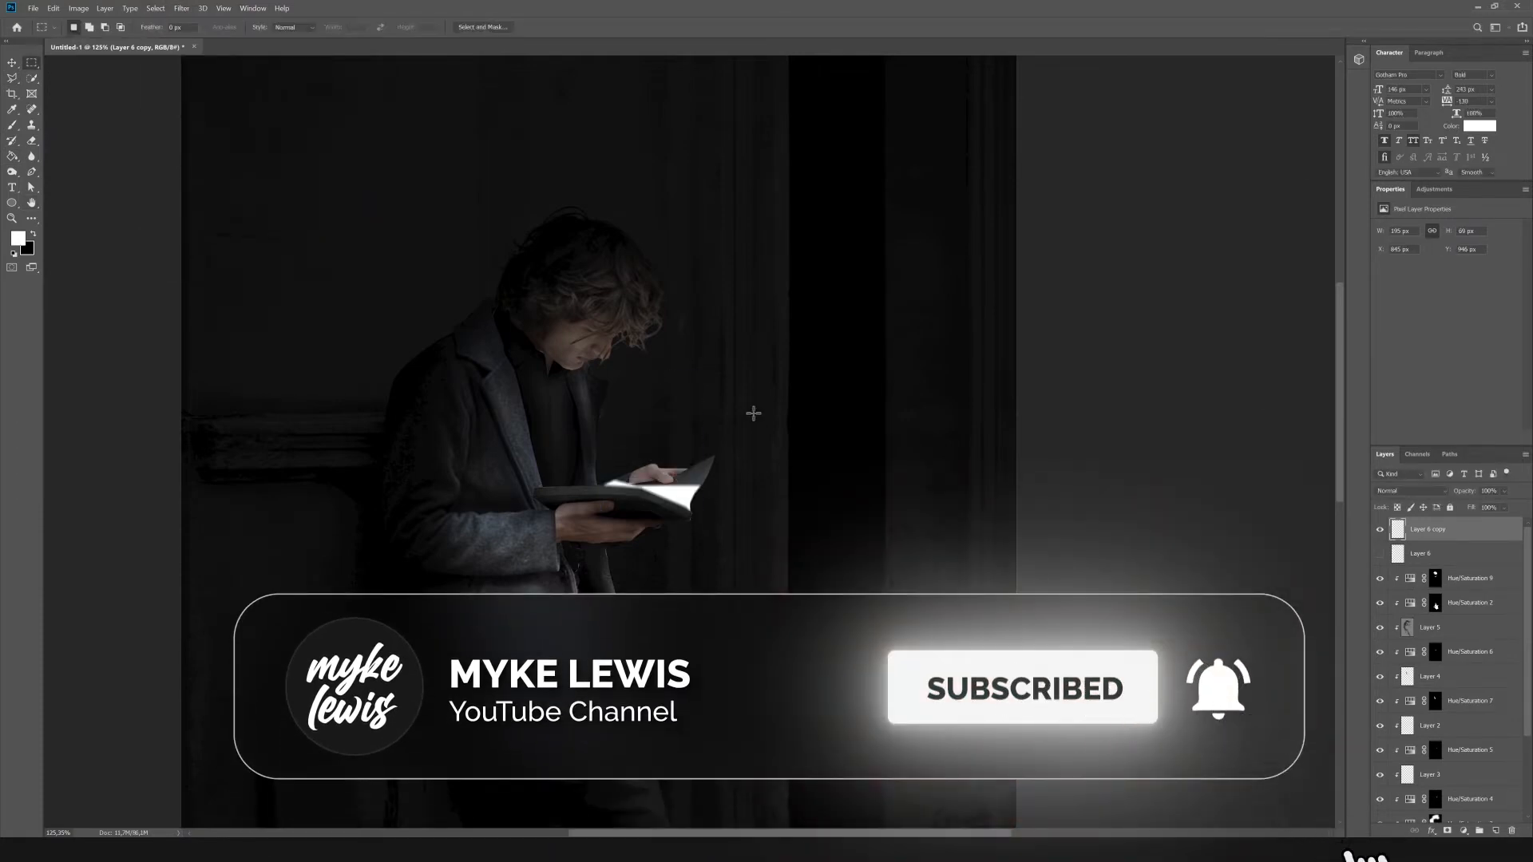
key("Delete")
key("Delete")
Create a layer group masked with the book selection taken from the adjustment masks, and add an empty layer inside it.
left_click(1479, 830)
scroll(1394, 667, "down", 3)
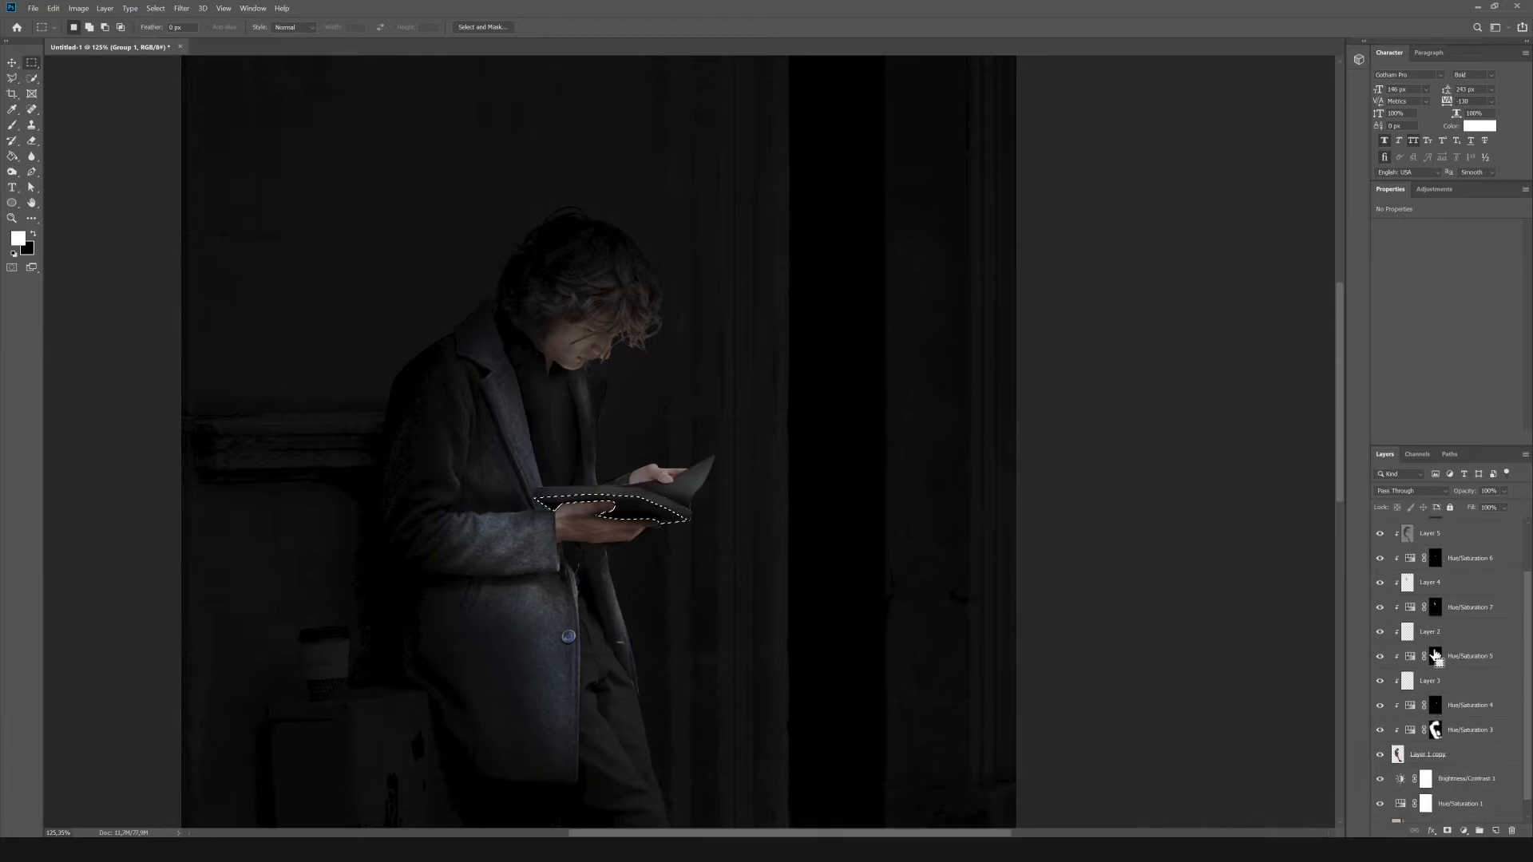
scroll(1437, 653, "up", 3)
left_click(1447, 830)
left_click(1496, 831)
Draw a narrow upright white rectangle about 251 px tall across the book inside the group.
right_click(12, 203)
left_click(68, 206)
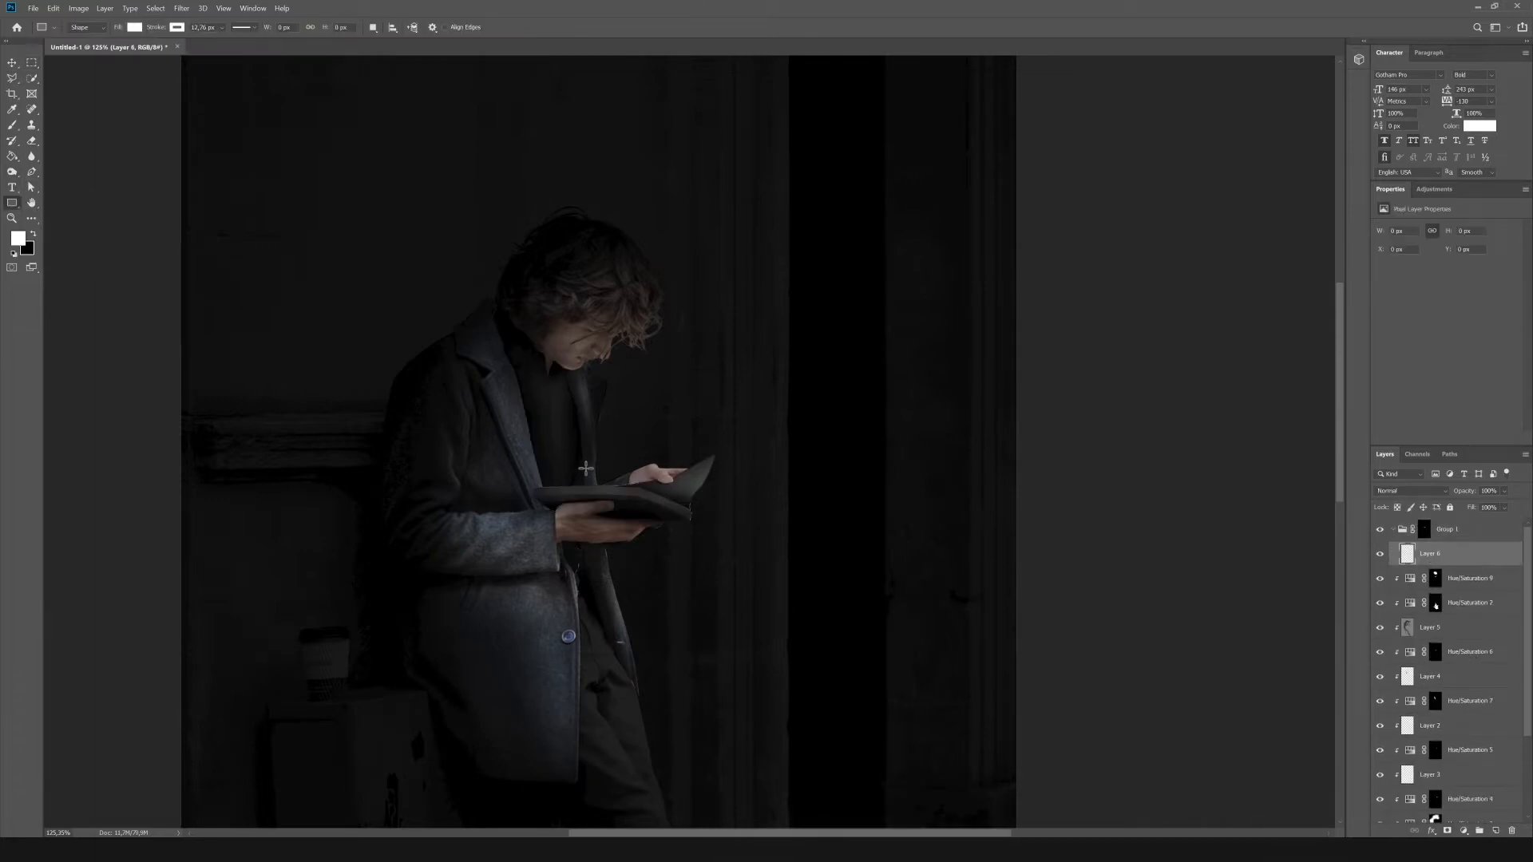
left_click_drag(600, 528, 600, 528)
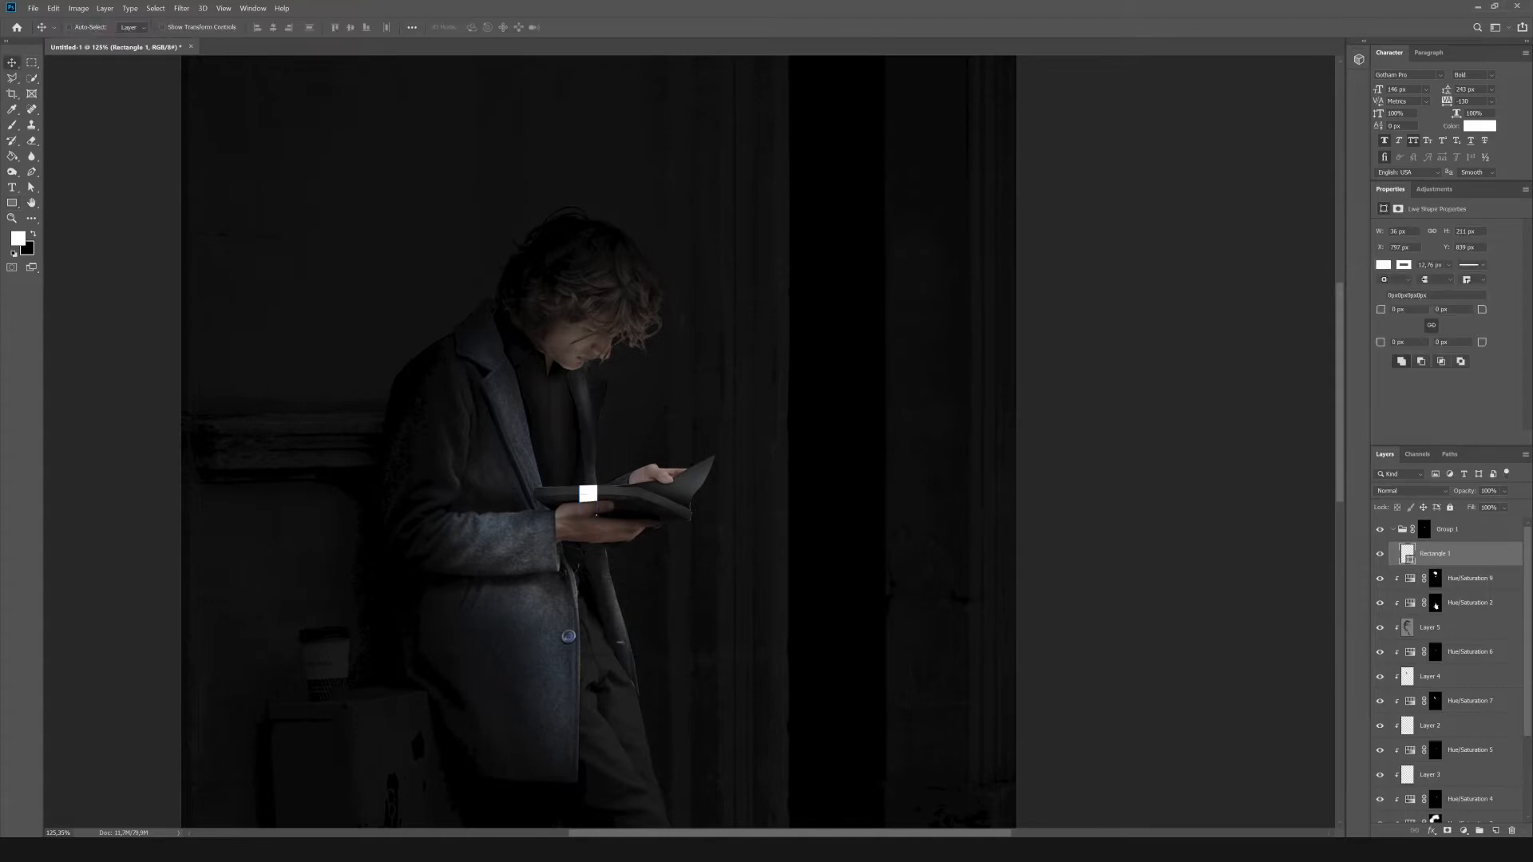
Make Group 1's mask white and paint black inside a polygonal selection along the book's edge to hide everything below it.
left_click(1425, 529)
key("ctrl+i")
left_click(15, 79)
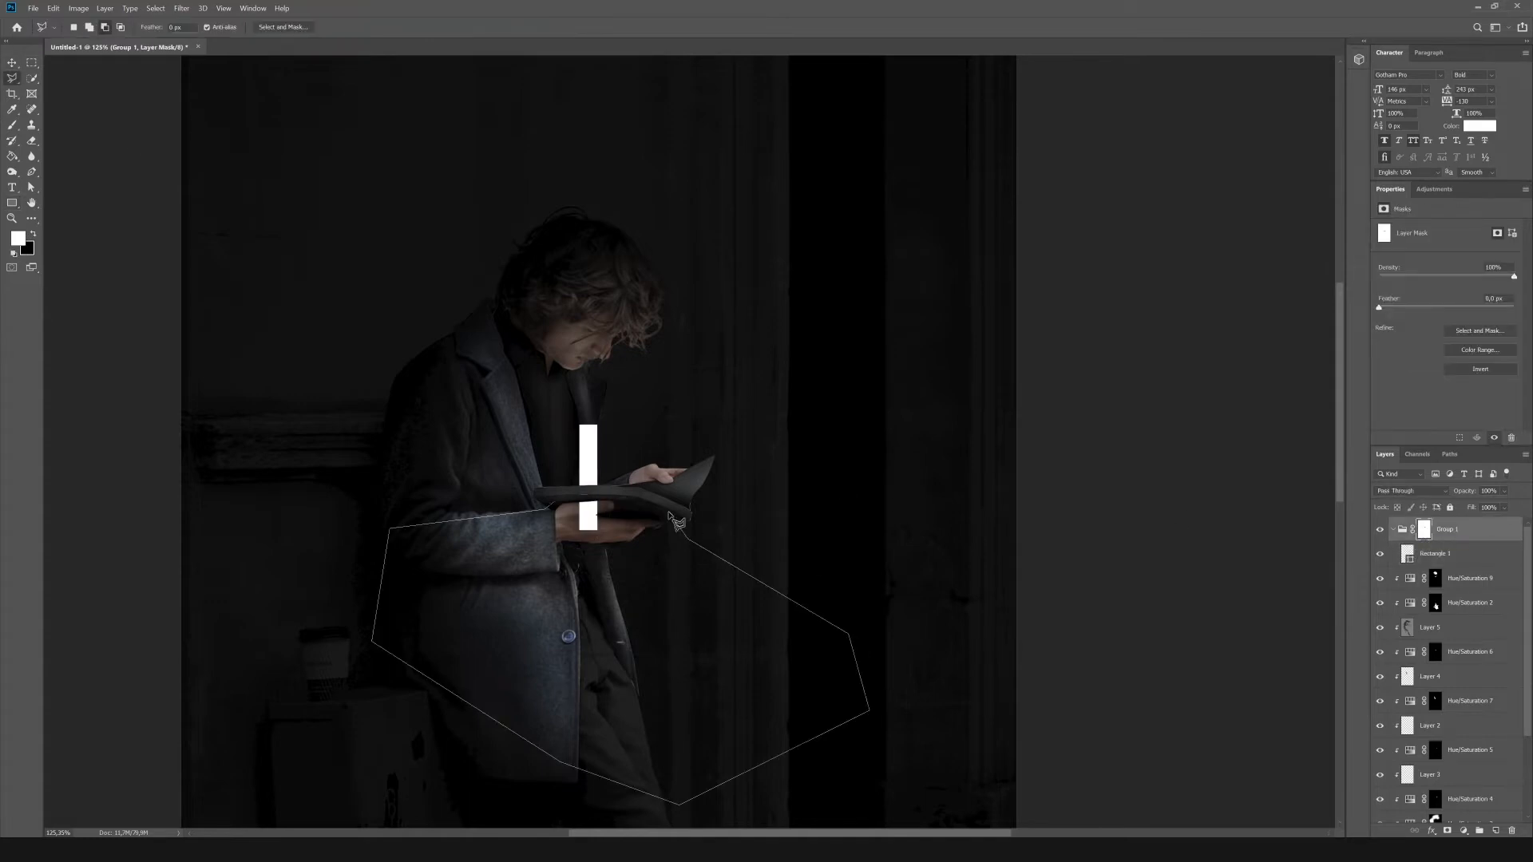
left_click(670, 513)
left_click(636, 498)
key("b")
key("x")
right_click(588, 510)
left_click_drag(588, 515, 551, 511)
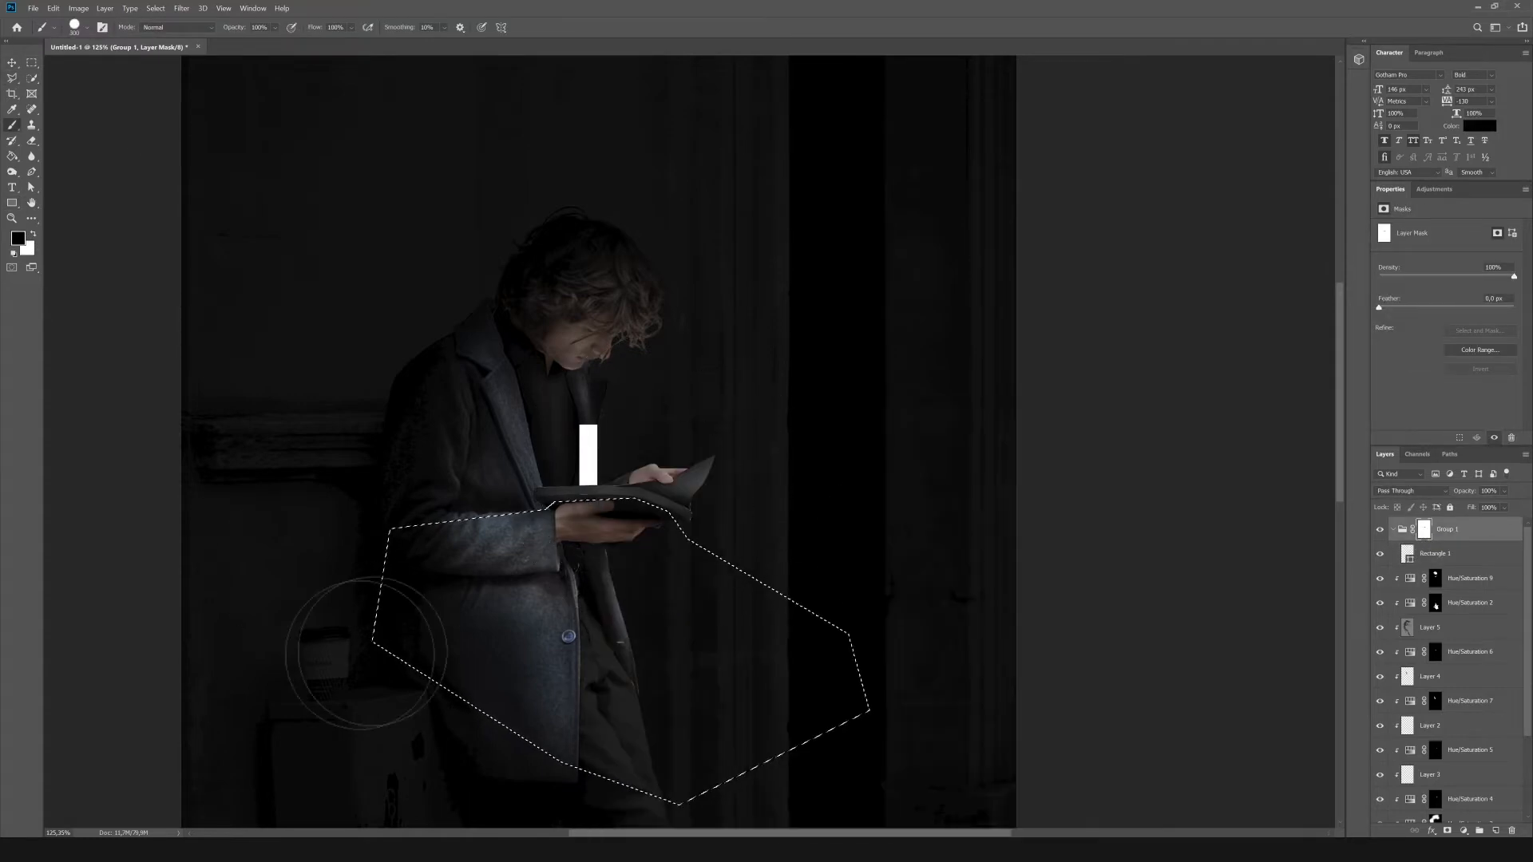
left_click_drag(367, 654, 361, 654)
key("ctrl+d")
Transform the white rectangle so it tilts outward and rises from the book's edge beside the coat.
key("m")
left_click(1441, 557)
key("ctrl+t")
mouse_move(600, 389)
left_mouse_down()
mouse_move(573, 391)
mouse_move(532, 445)
left_mouse_up()
key("Return")
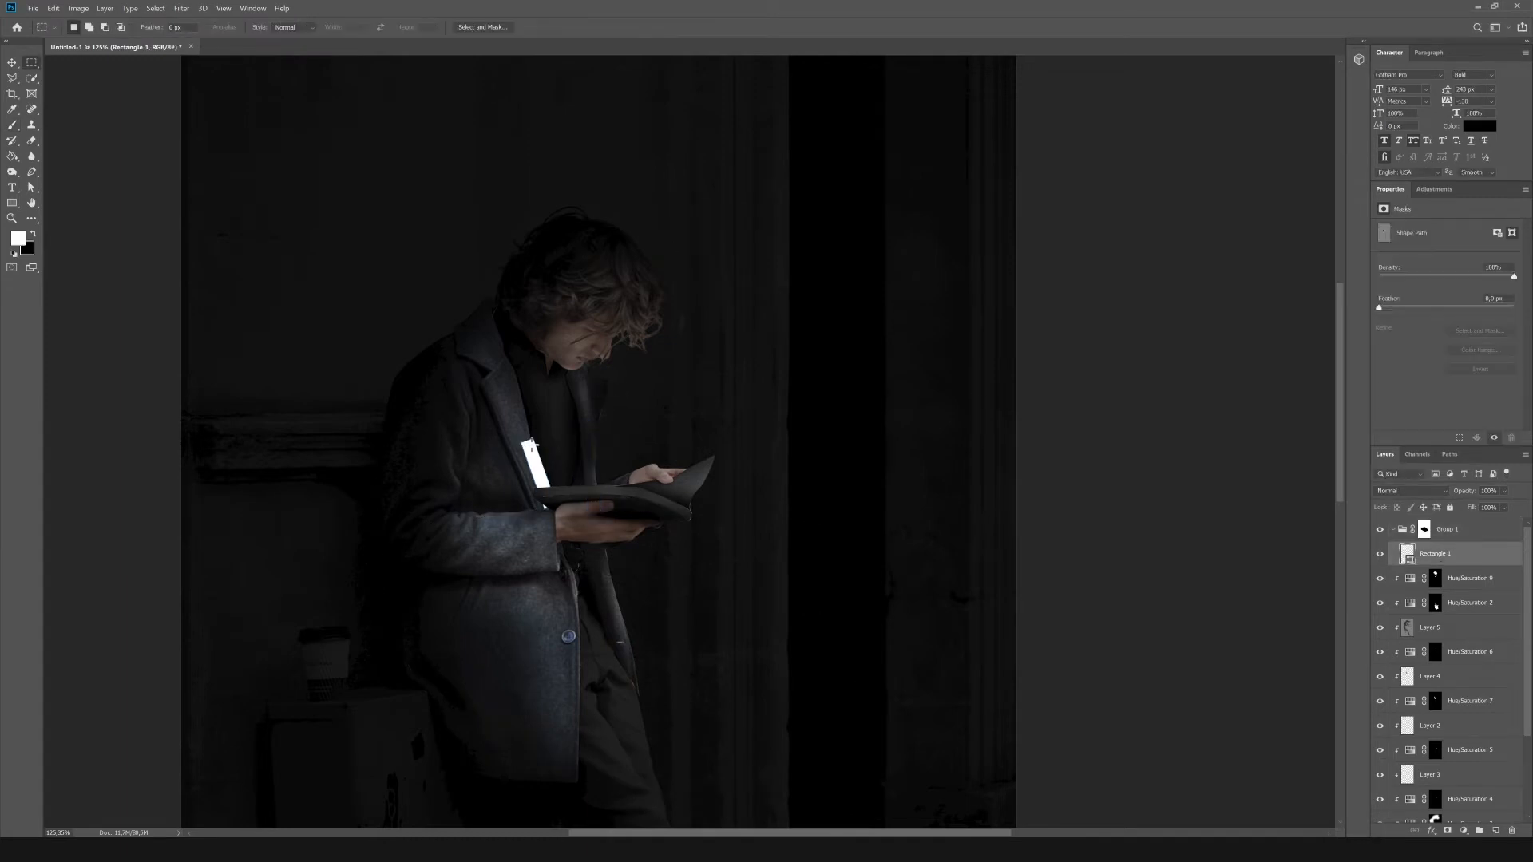
Rasterize the Rectangle 1 layer and apply a Gaussian Blur with a 6.7 pixel radius.
right_click(1447, 554)
left_click(1403, 219)
left_click(182, 9)
mouse_move(196, 135)
left_click(358, 179)
left_click_drag(1171, 635, 1153, 636)
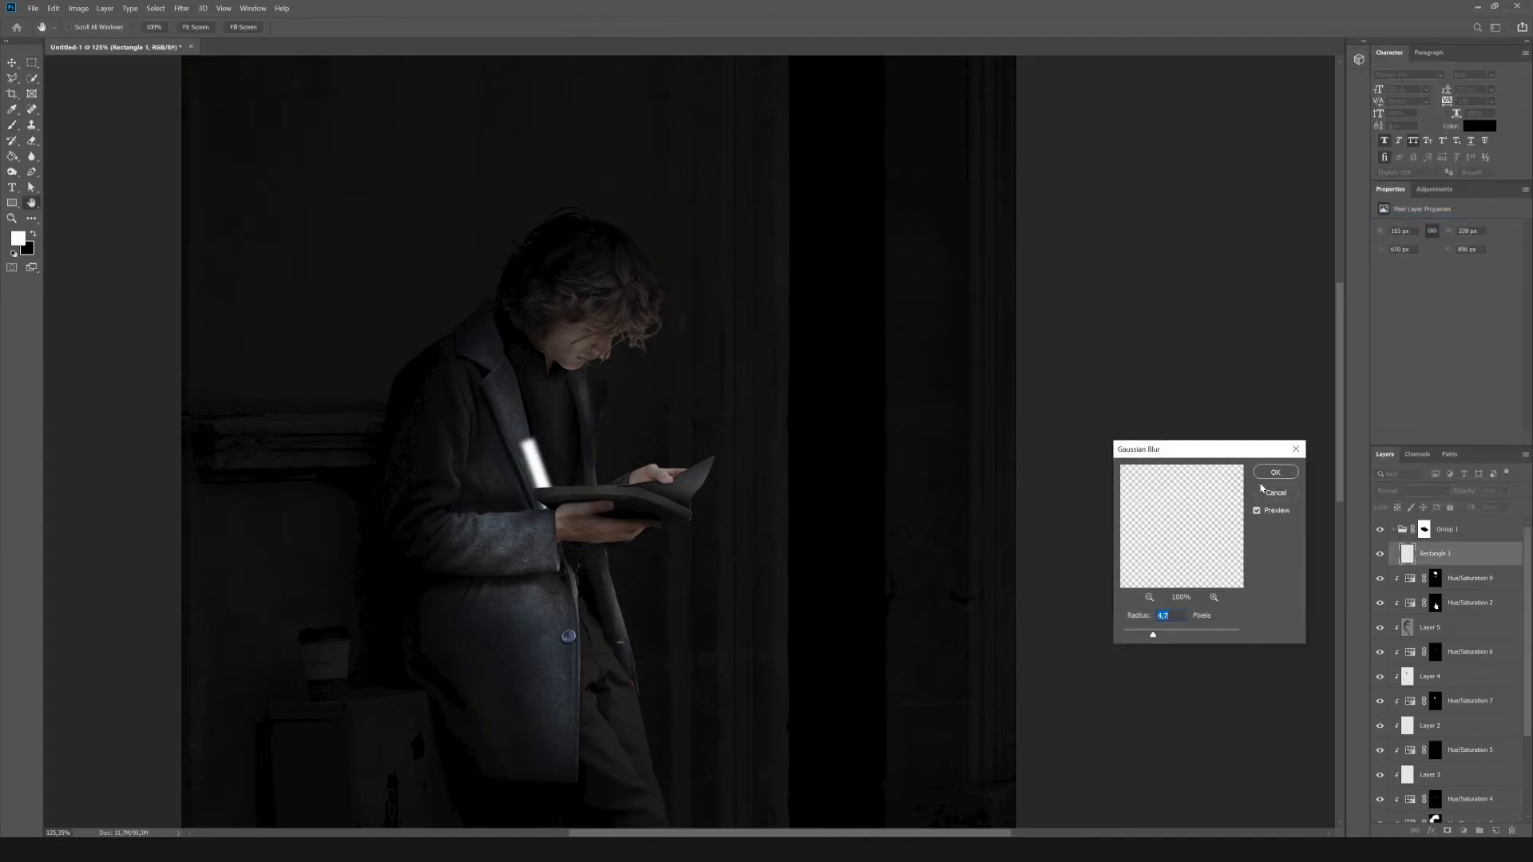
left_click(1276, 473)
Shift the blurred beam inward along the book and add a smaller copy beside it at a different tilt.
key("v")
left_click_drag(572, 500, 605, 523)
key("ctrl+j")
key("ctrl+t")
left_click_drag(600, 404, 621, 408)
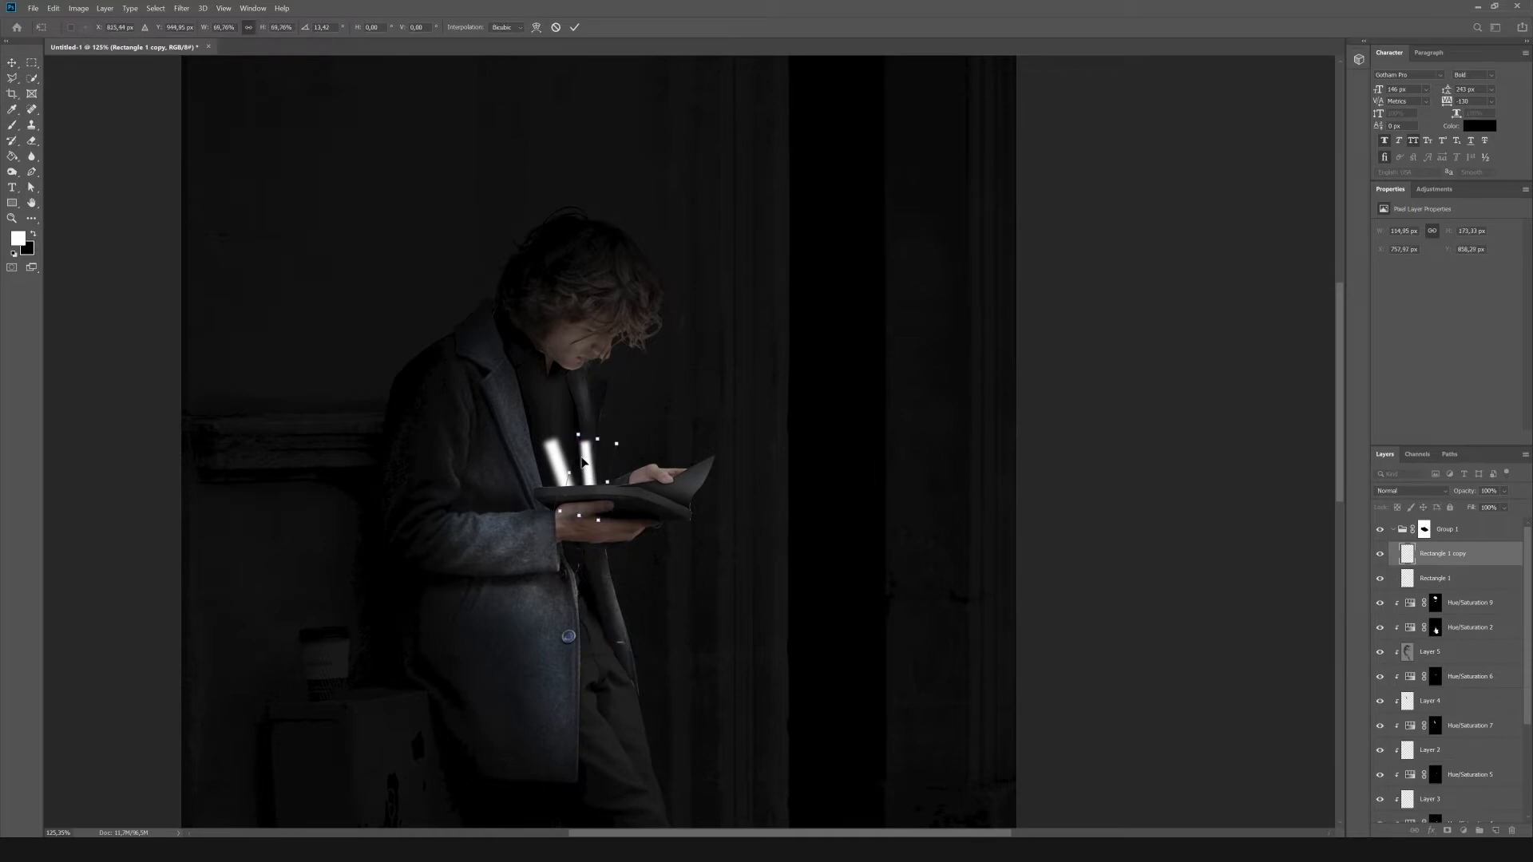
key("Return")
Duplicate the beam three more times, varying each copy's size and tilt across the rest of the book.
key("ctrl+j")
left_click_drag(588, 477, 642, 410)
key("ctrl+t")
key("Return")
key("ctrl+j")
key("ctrl+t")
key("Return")
key("ctrl+j")
key("ctrl+t")
key("Return")
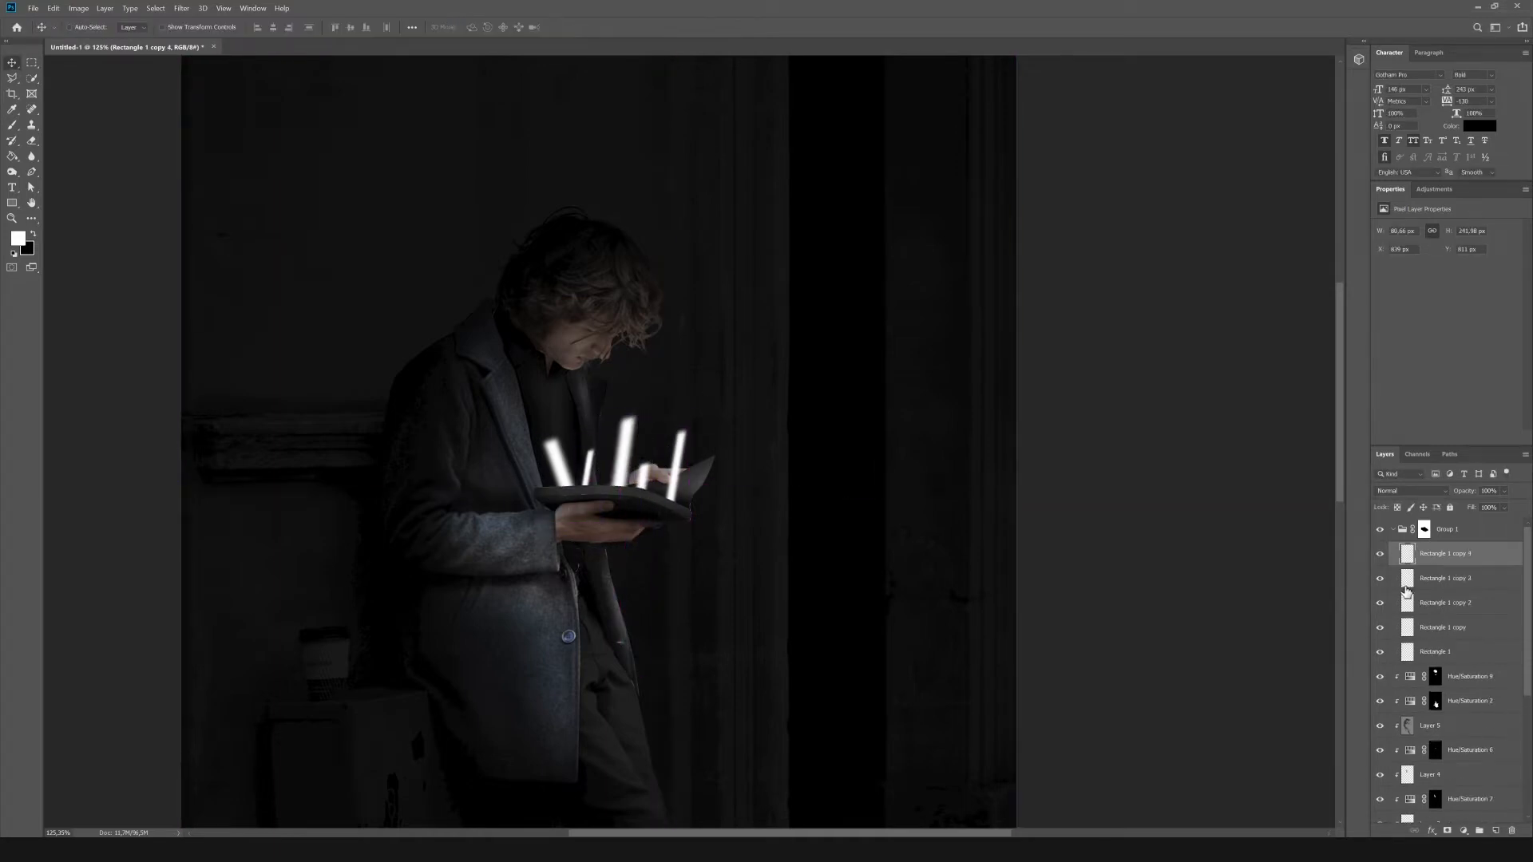
Merge the five beam layers into a single layer inside the group.
left_click(1438, 651, "shift")
right_click(1438, 652)
left_click(1414, 508)
key("ctrl+z")
right_click(1434, 557)
left_click(1440, 405)
Apply a Zoom Radial Blur to the merged beams and repeat the filter to stretch them upward from the book.
left_click(181, 8)
mouse_move(192, 133)
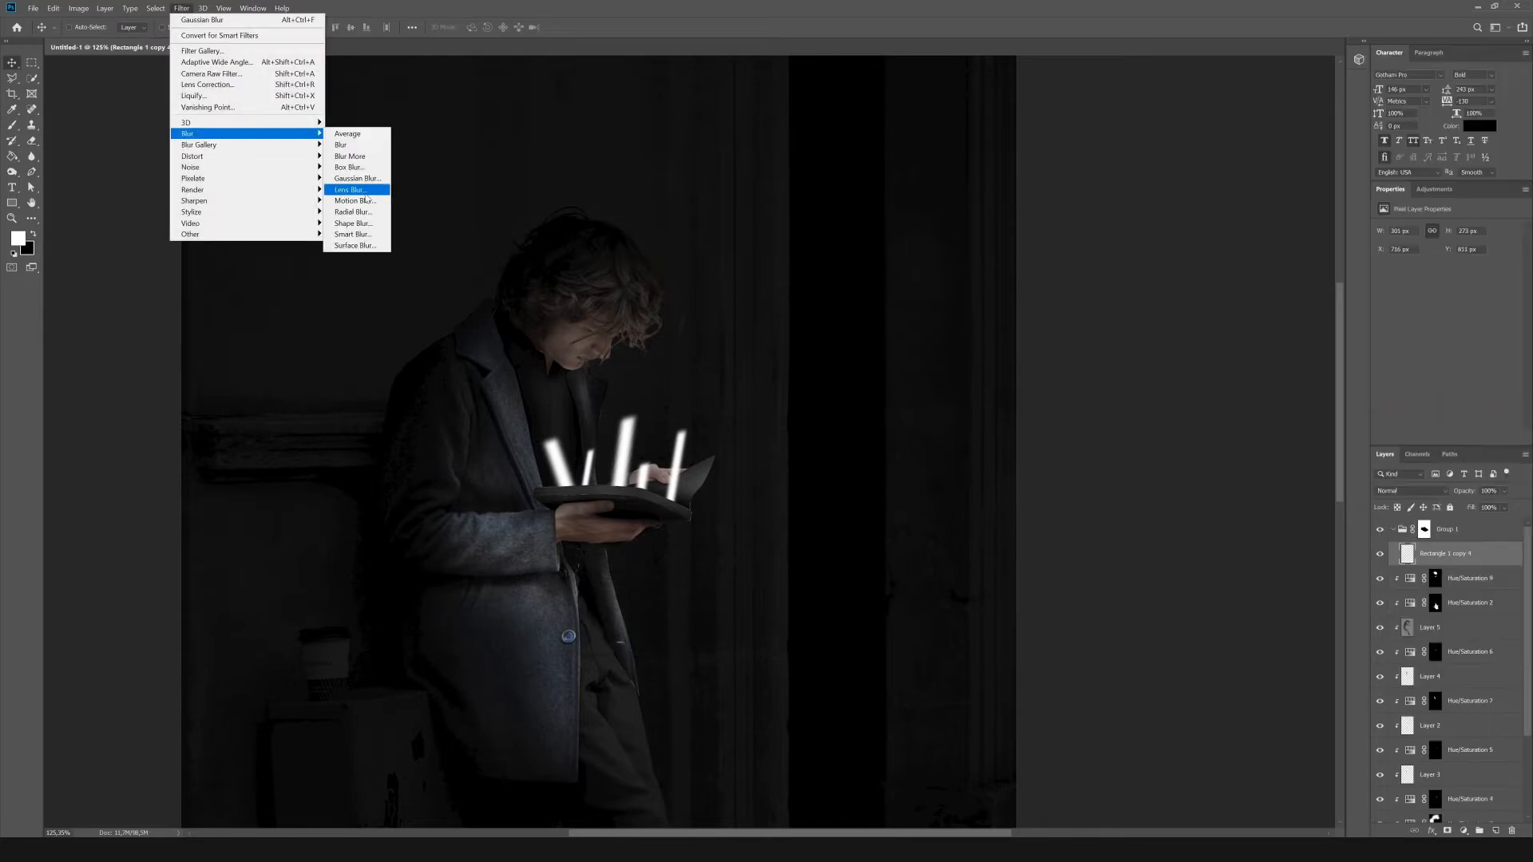
left_click(355, 213)
left_click(717, 314)
left_click(717, 368)
left_click_drag(703, 269, 736, 267)
left_click(804, 254)
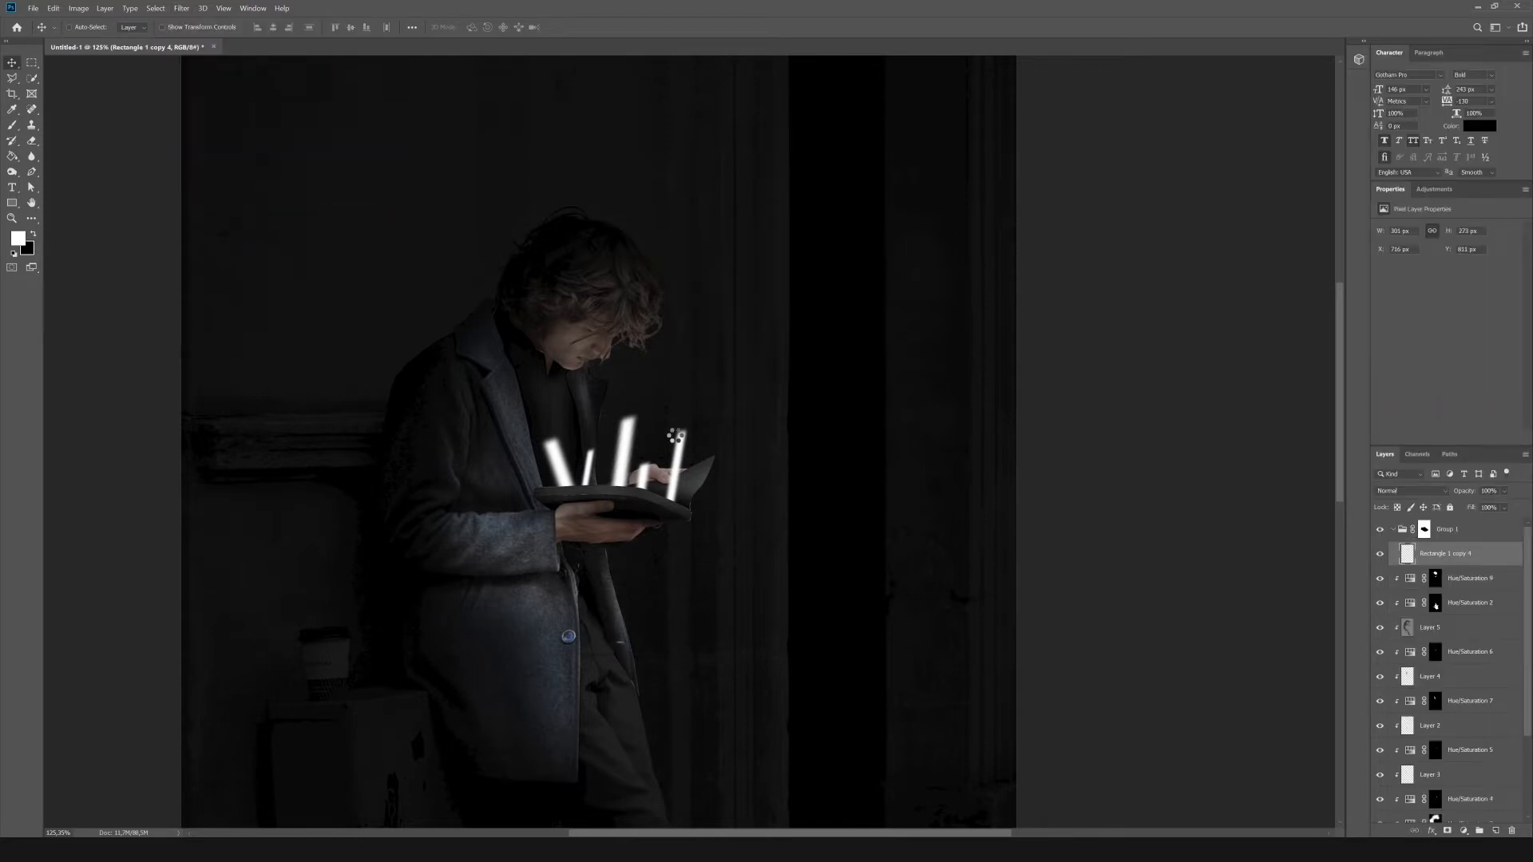
left_click(181, 8)
left_click(194, 21)
Make two copies of the blurred beam layer and scale them down over the book to thicken the light.
scroll(818, 238, "down", 5)
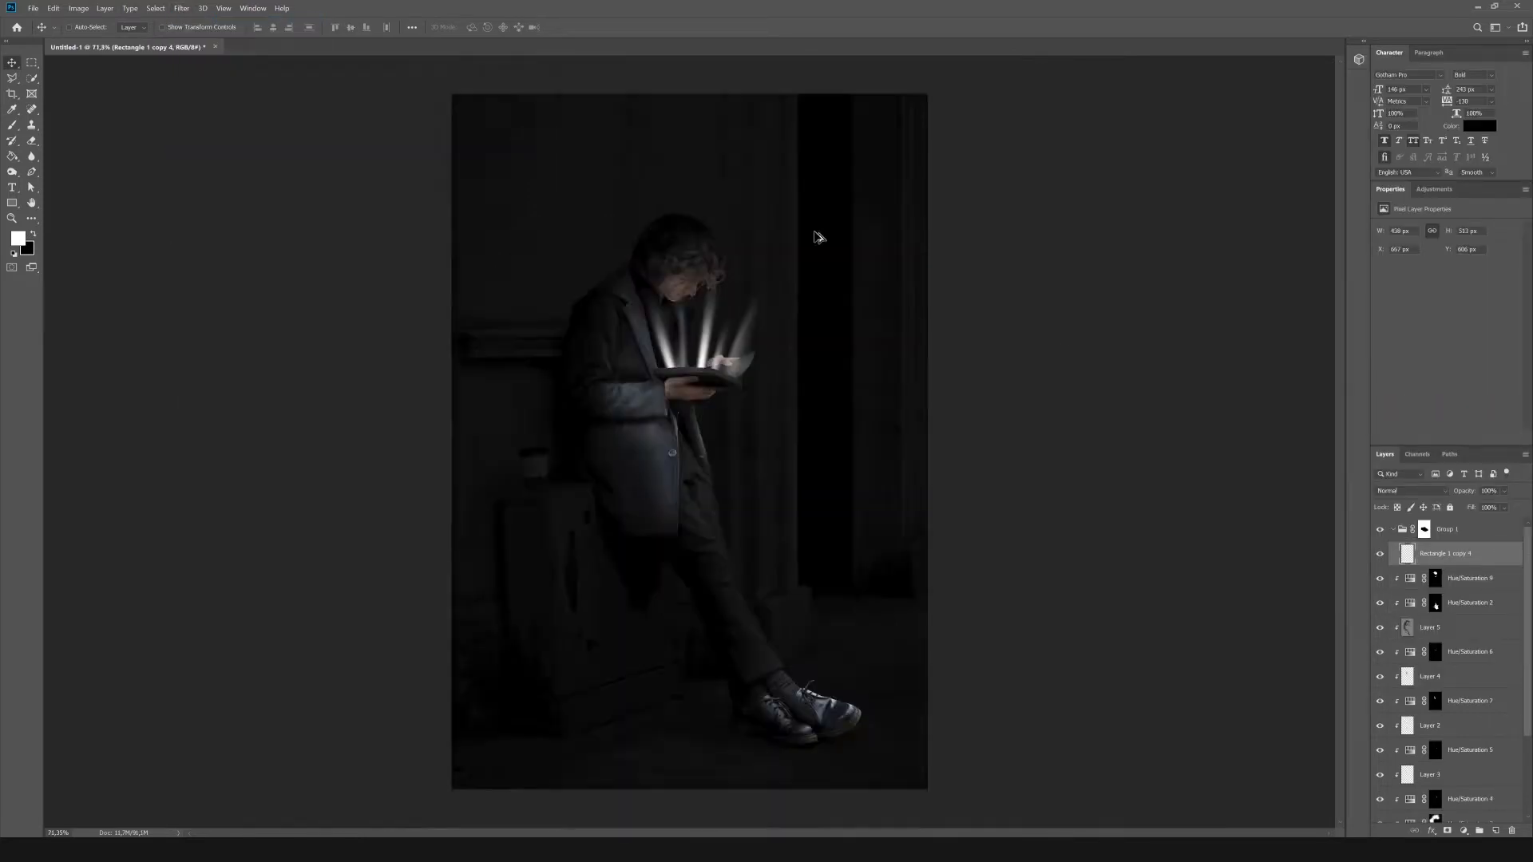
scroll(767, 265, "up", 6)
key("ctrl+j")
key("ctrl+t")
left_click_drag(755, 256, 697, 333)
key("Return")
left_click_drag(626, 423, 648, 416)
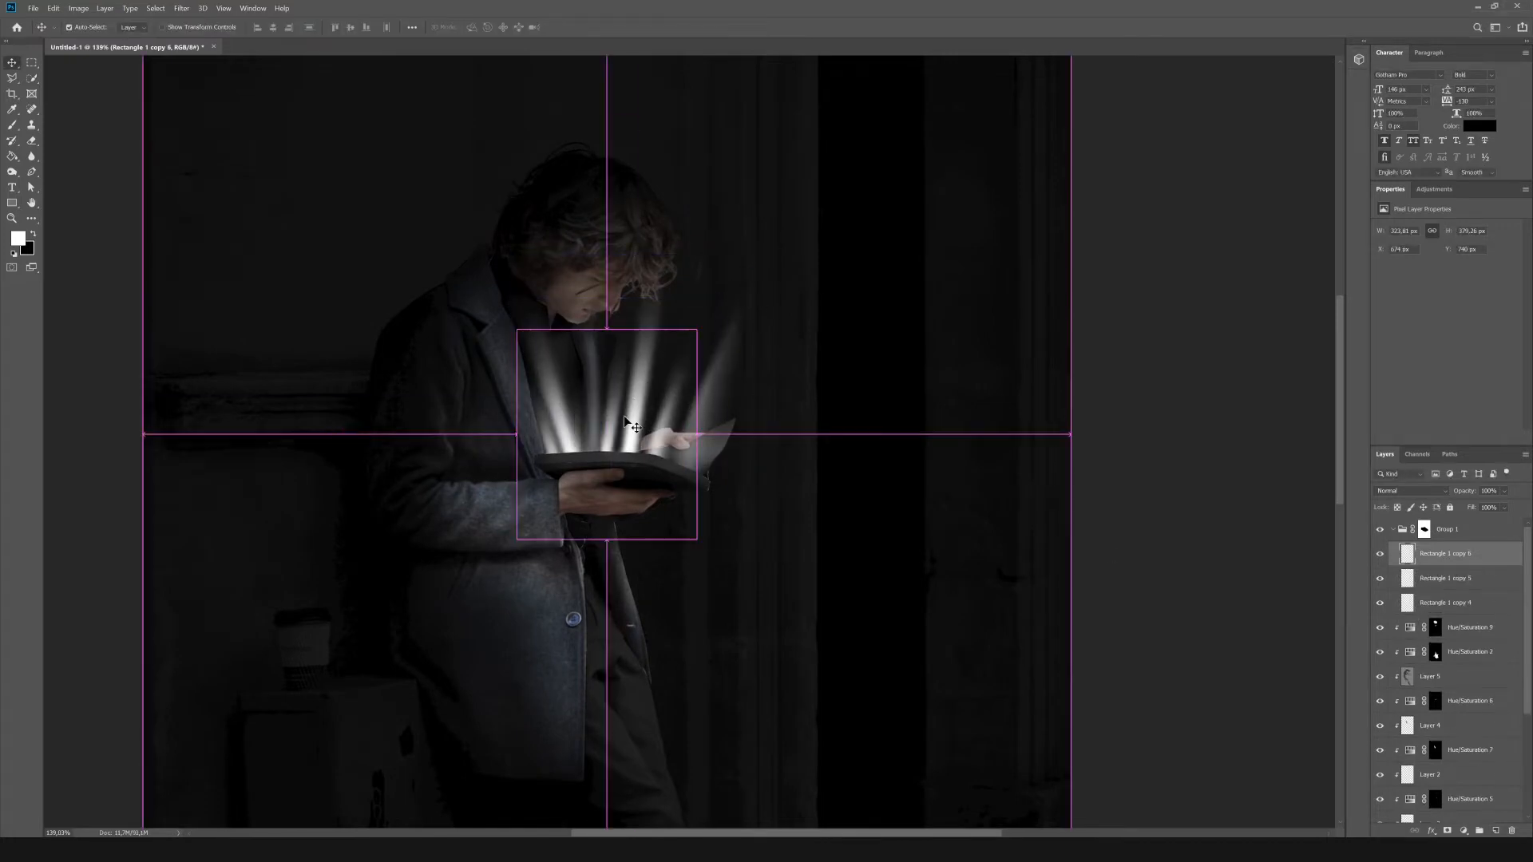
key("ctrl+t")
left_click_drag(718, 323, 666, 399)
key("Return")
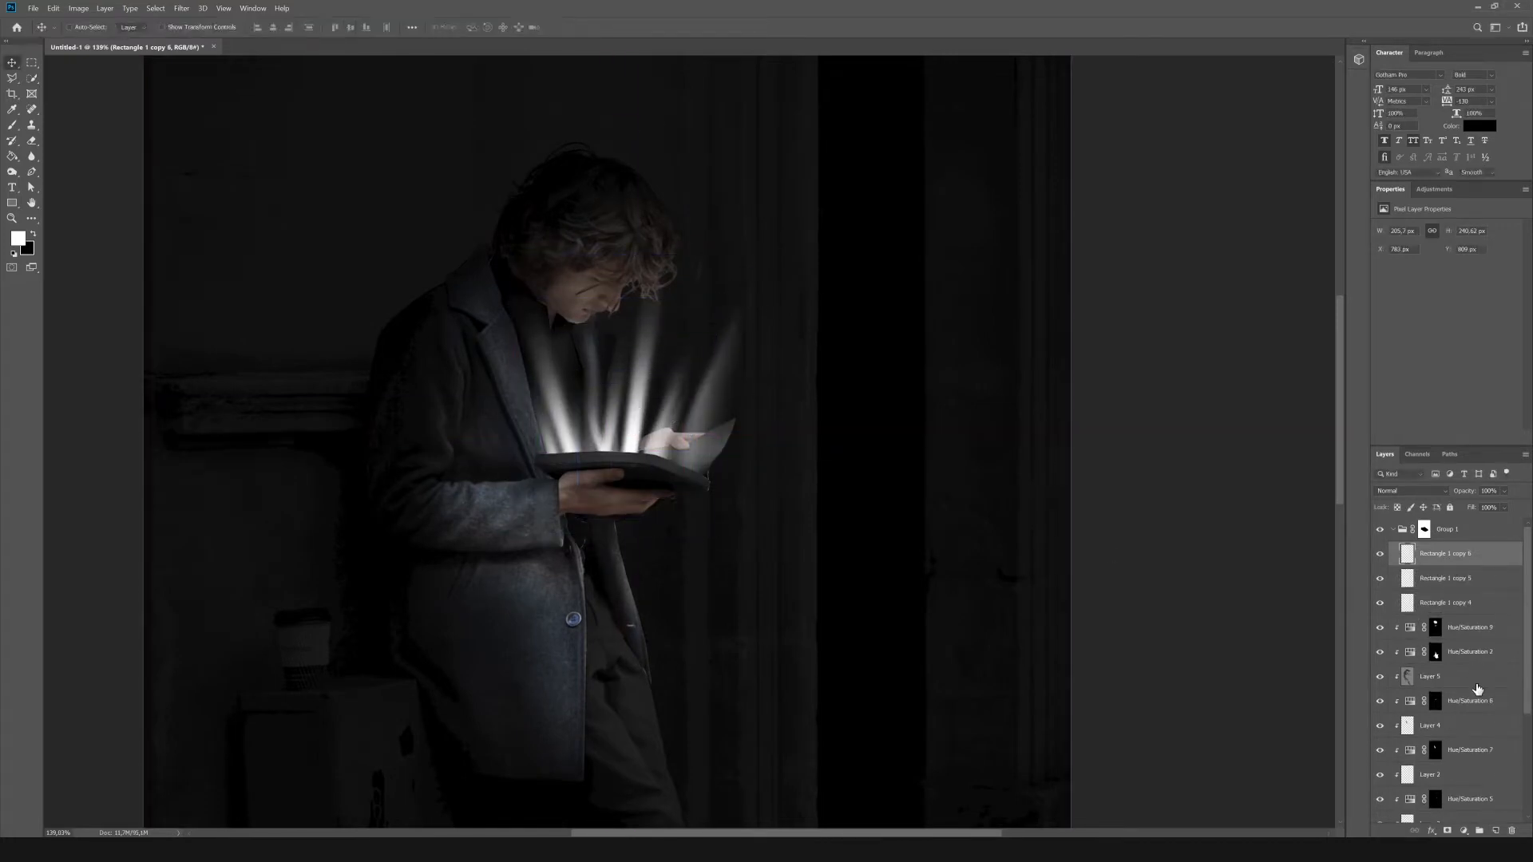
scroll(1476, 689, "down", 3)
left_click(1436, 659, "ctrl")
key("m")
key("ctrl+d")
Duplicate the original blurred beam layer, Rectangle 1 copy 4.
scroll(1451, 623, "up", 3)
left_click(1451, 603)
key("ctrl+j")
Try to colorize the duplicated beam layer with a Hue/Saturation adjustment at raised saturation.
left_click(104, 8)
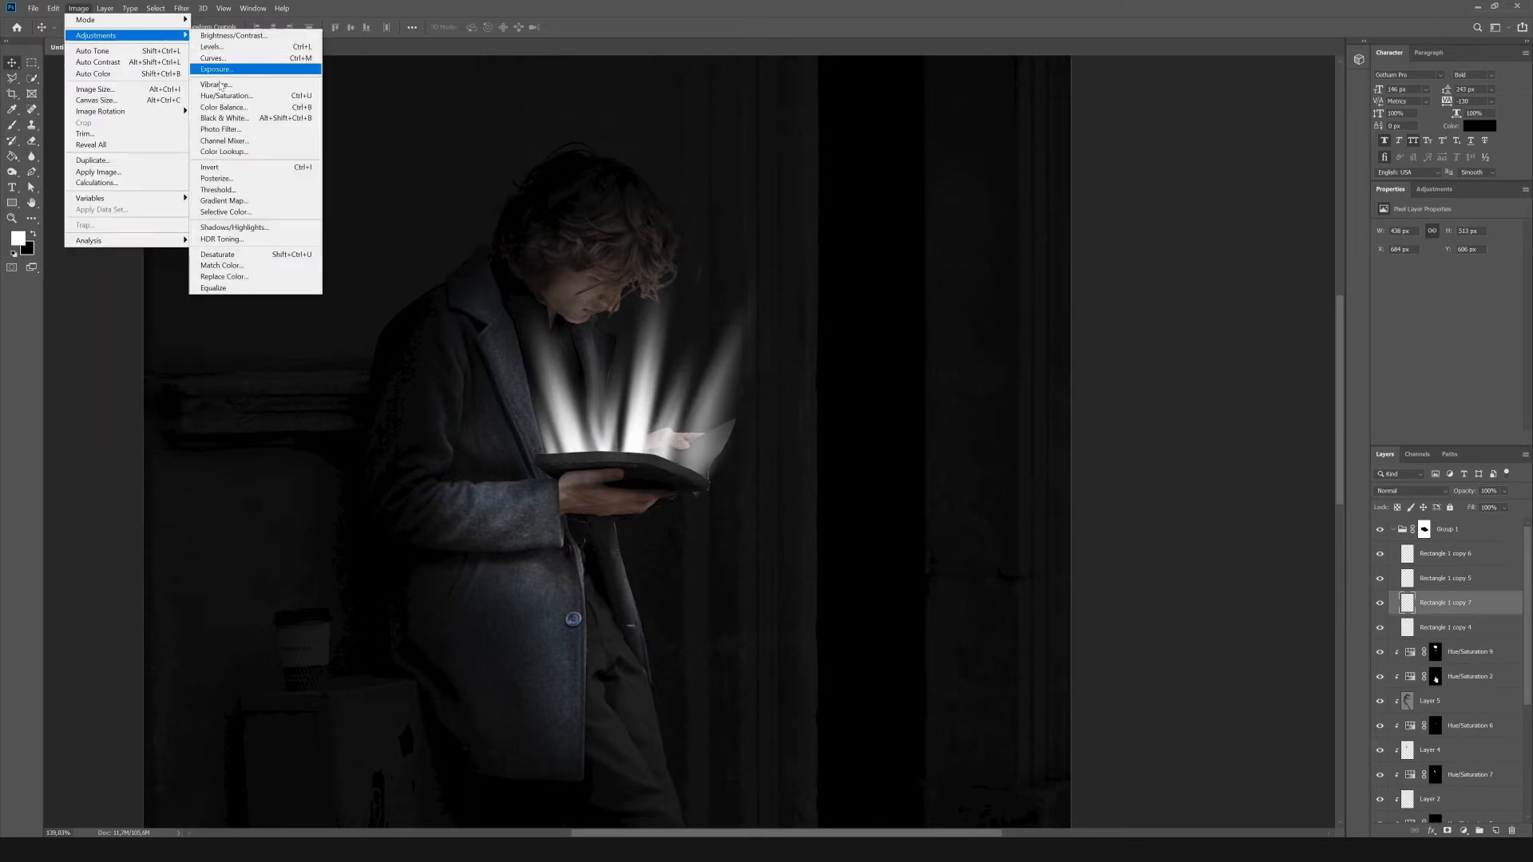
left_click(228, 96)
left_click(1339, 547)
left_click_drag(1164, 478, 1203, 478)
left_click_drag(1194, 509, 1283, 509)
left_click_drag(1223, 539, 1271, 542)
left_click(1355, 440)
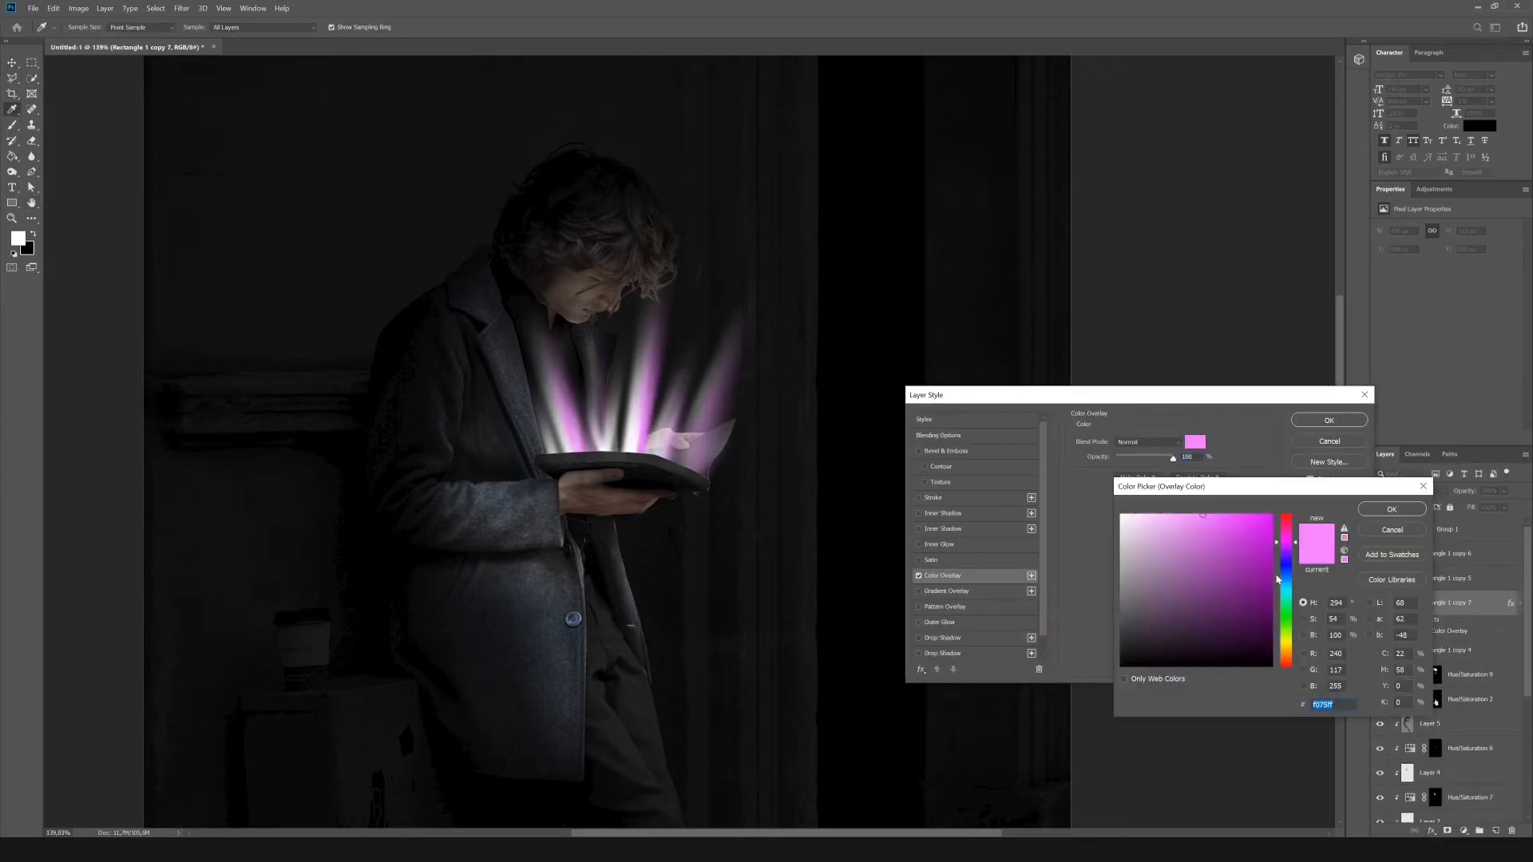
Add a Color Overlay in bright green (17ff63) at 100% opacity to the duplicated beam layer.
left_click_drag(1286, 543, 1288, 611)
left_click_drag(1203, 515, 1260, 502)
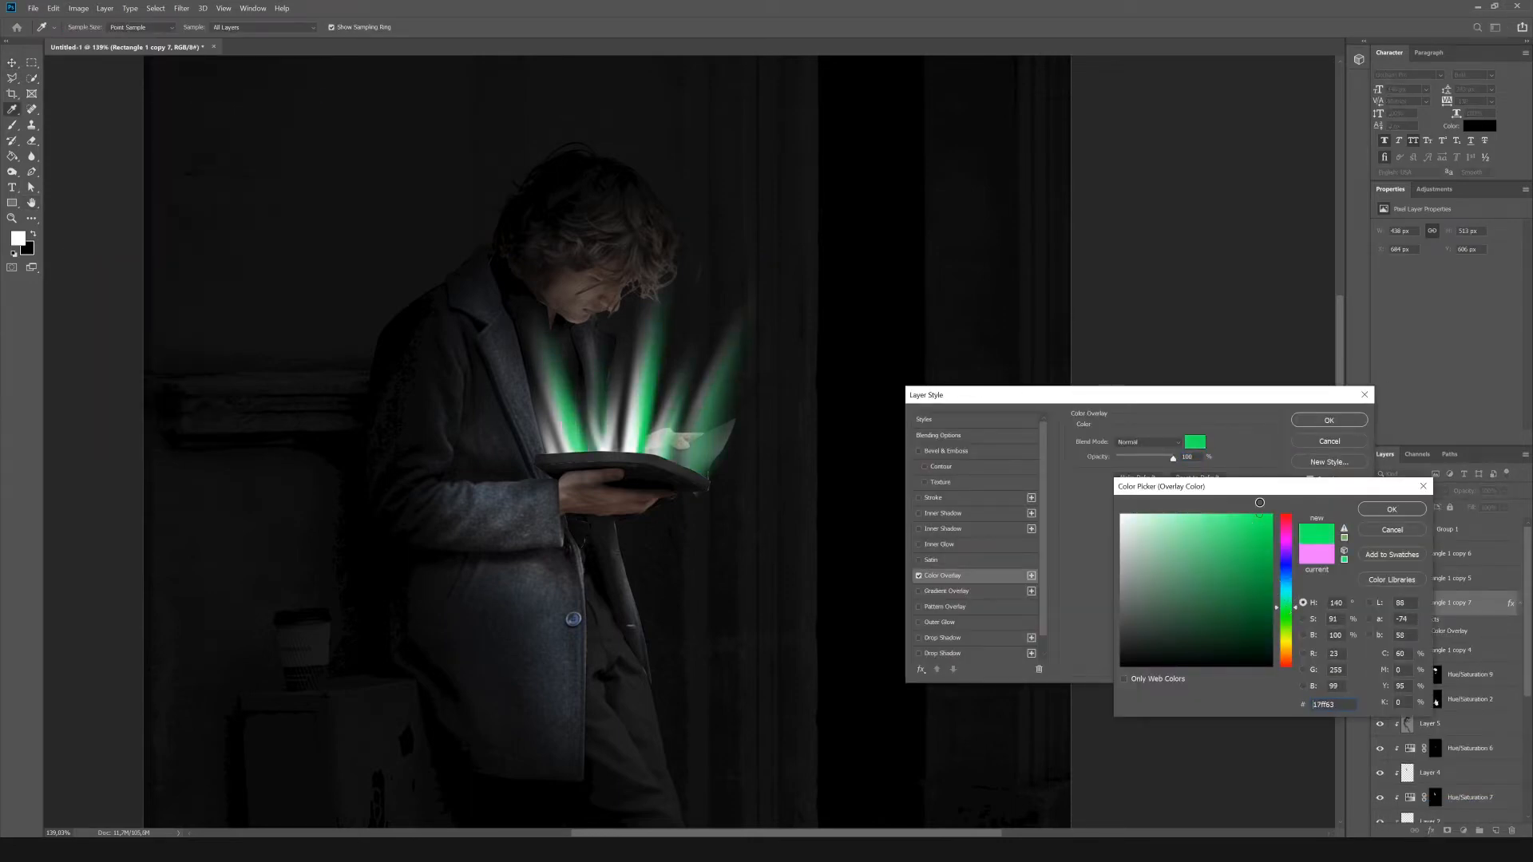
left_click(1395, 508)
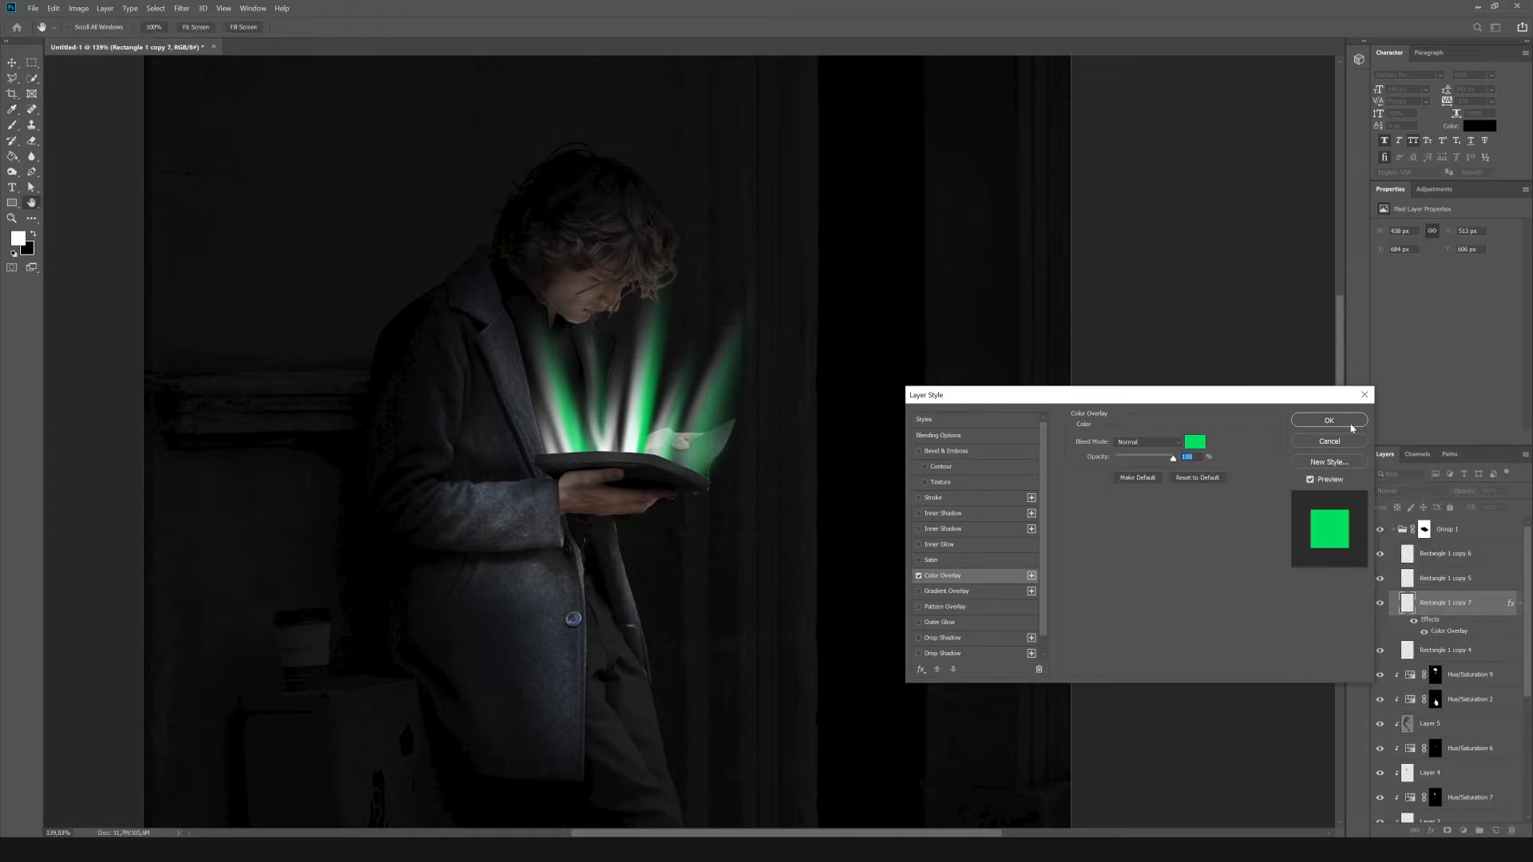
left_click(1350, 422)
Duplicate the green overlay beam layer and spread the copy into a soft glow with a wide Gaussian Blur.
key("ctrl+j")
left_click(181, 8)
mouse_move(240, 131)
left_click(364, 178)
left_click_drag(1187, 636, 1198, 634)
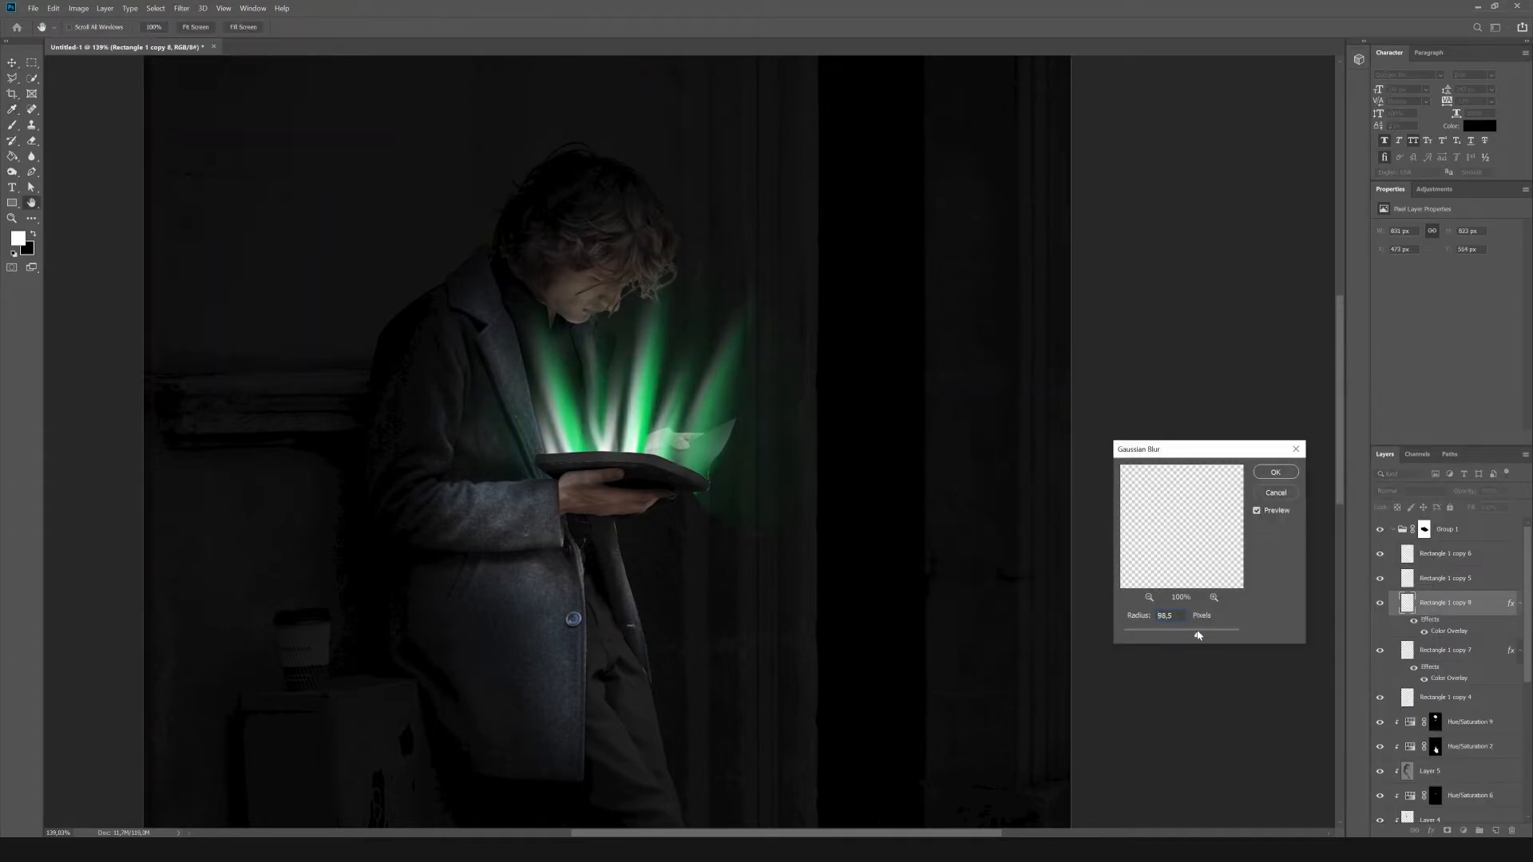
left_click(1265, 473)
Duplicate the blurred green glow, set the copy's blend mode to Screen and position it over the beams.
key("ctrl+j")
left_click(1399, 492)
left_click(1394, 584)
left_click_drag(729, 284, 755, 297)
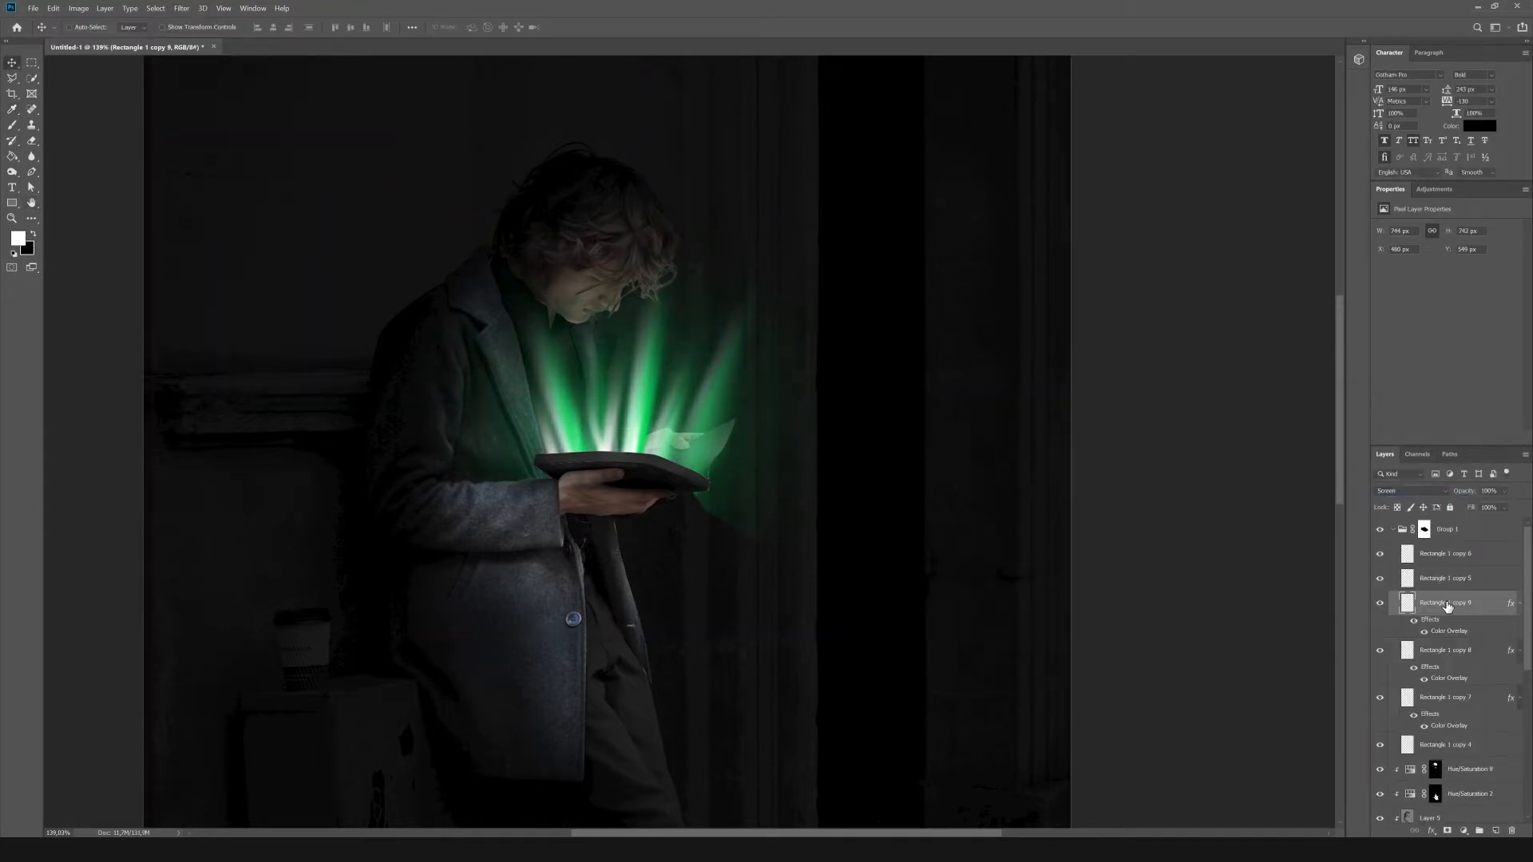
Add a layer mask to the Screen glow layer and paint out its spill below the book in black.
left_click(1447, 830)
key("b")
left_click_drag(647, 563, 715, 571)
left_click(83, 27)
left_click(693, 588)
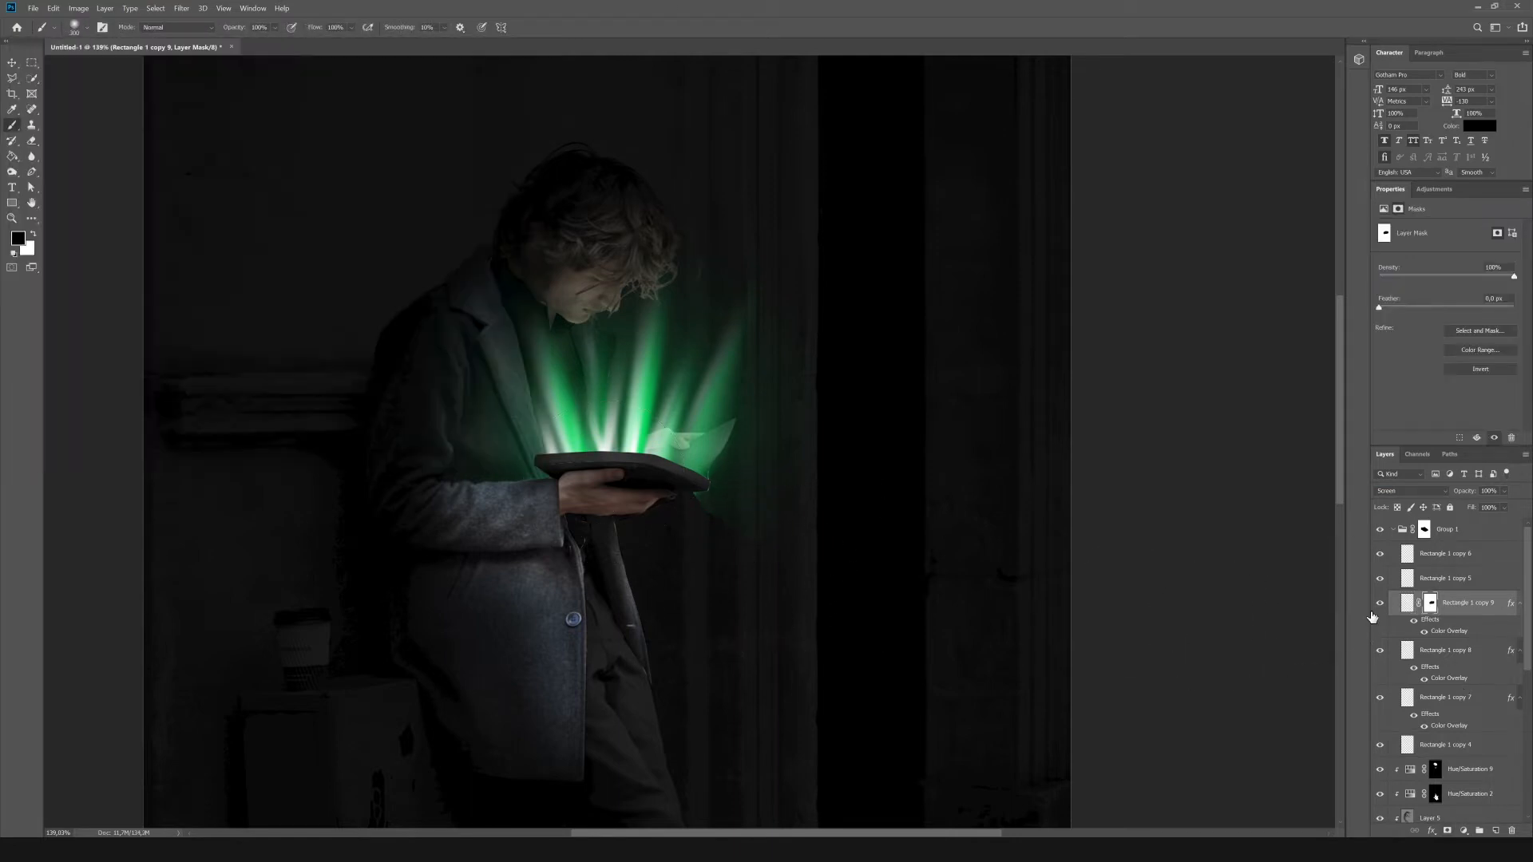
Group the two blurred glow layers, add a group mask and paint away the remaining green spill below the book.
left_click(1380, 651)
left_click(1380, 651)
left_click(1469, 651)
left_click(1489, 604, "shift")
key("ctrl+g")
left_click(1447, 831)
left_click_drag(688, 608, 767, 563)
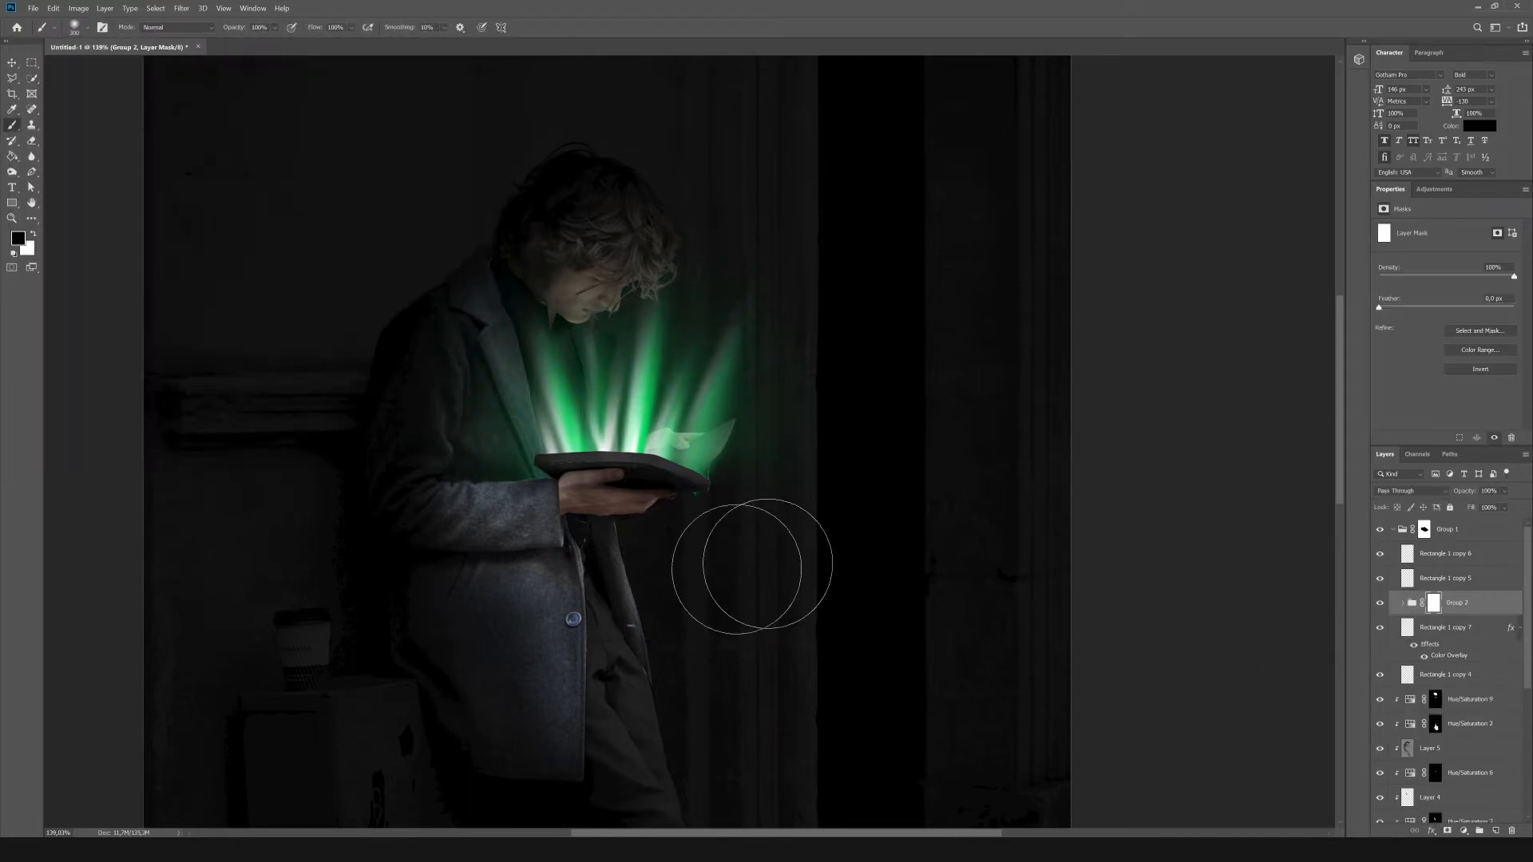
Move the green beam layer, Rectangle 1 copy 7, into Group 2 beneath the blurred glows.
left_click(1380, 627)
left_click(1380, 627)
left_click(1403, 603)
left_click_drag(1437, 722, 1440, 700)
scroll(959, 534, "down", 4)
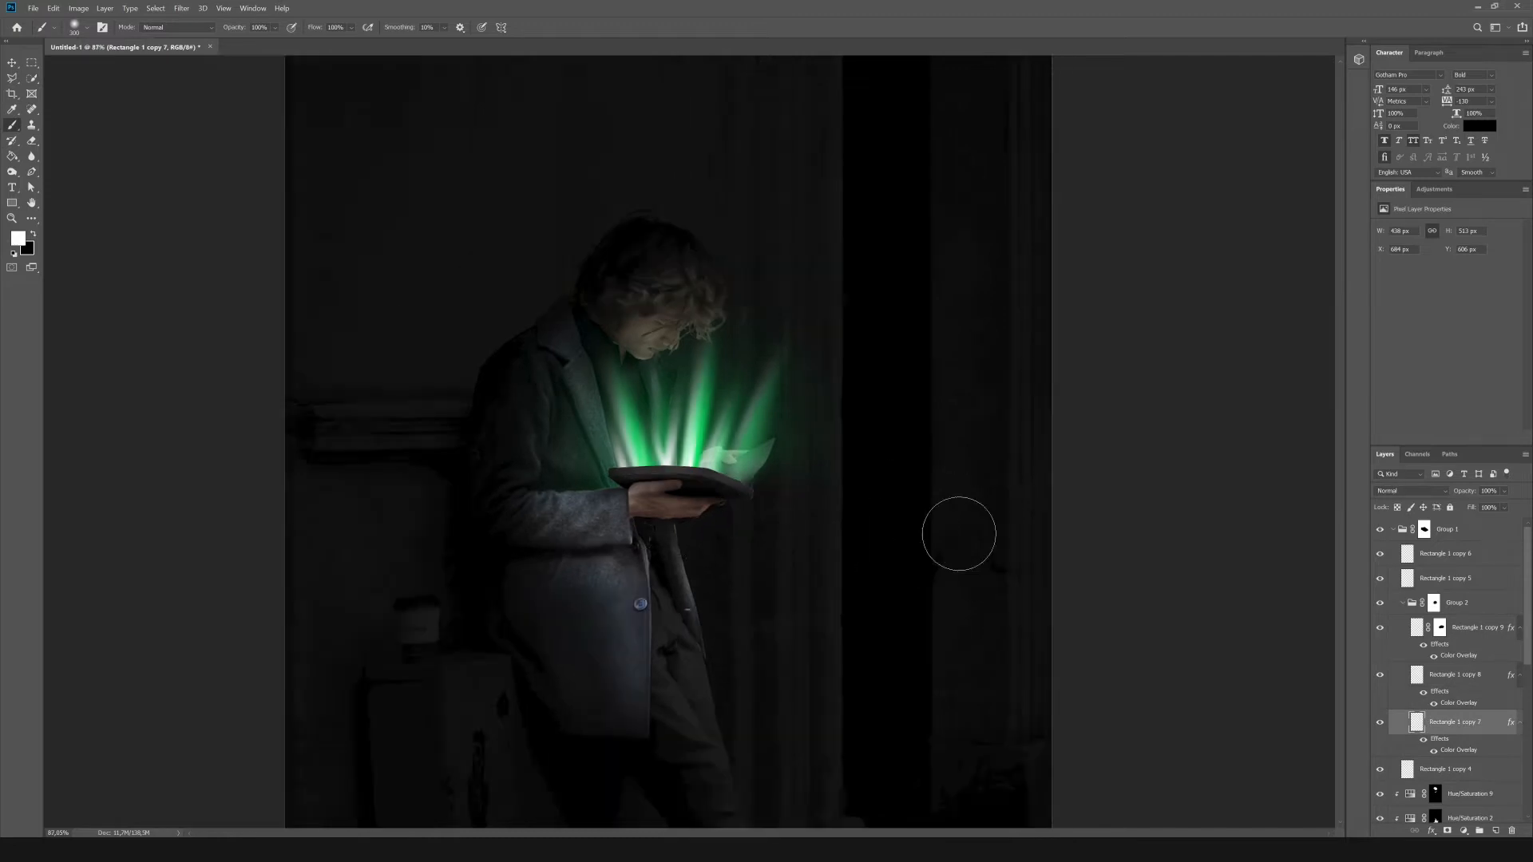
scroll(959, 535, "down", 2)
scroll(873, 233, "up", 4)
left_click(1446, 578)
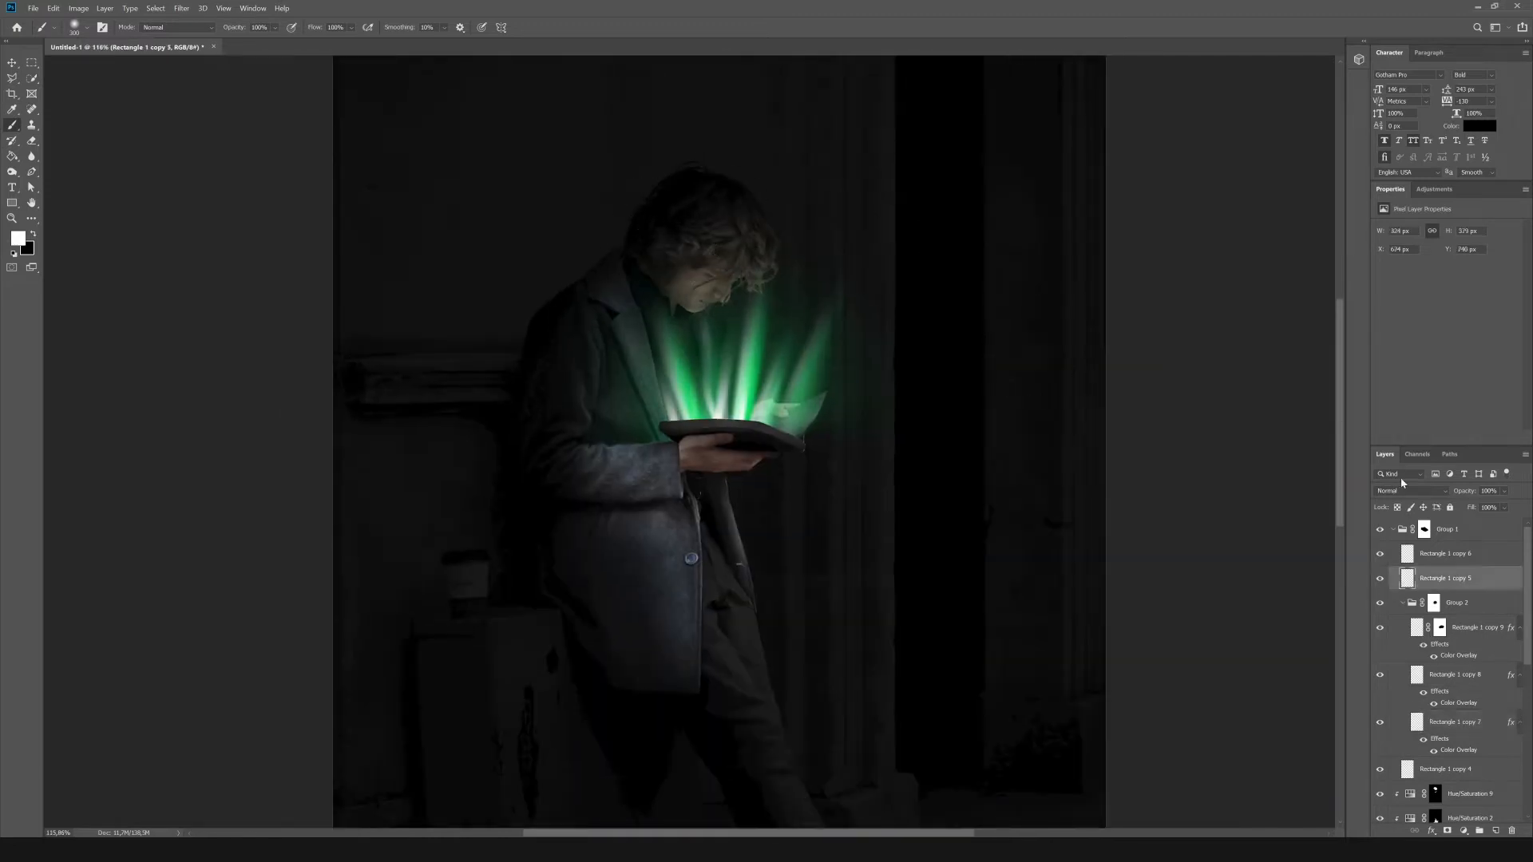
left_click(1404, 490)
left_click(1486, 588)
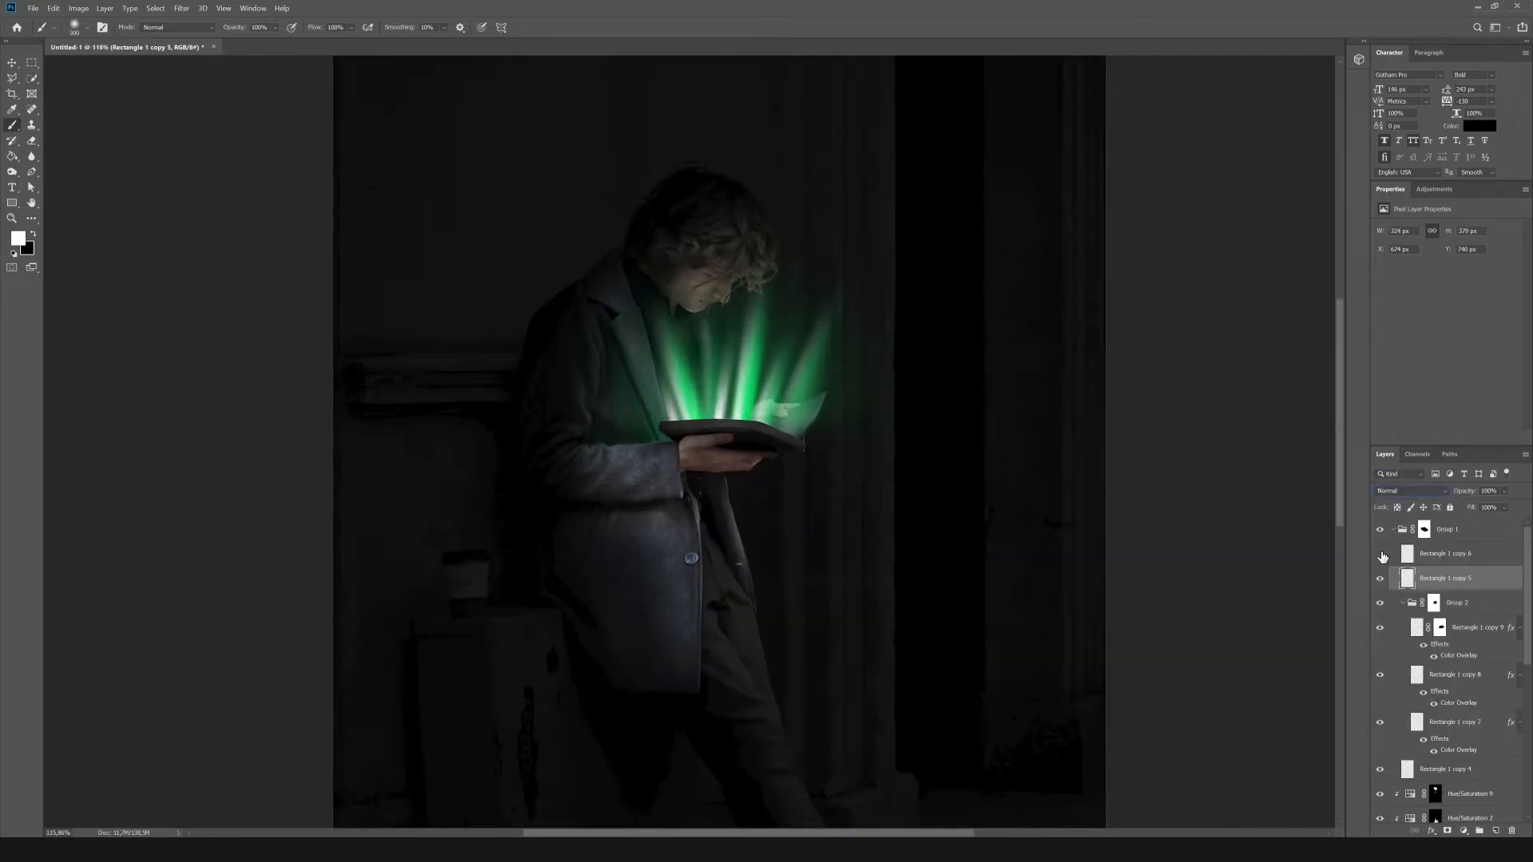
left_click(1381, 554)
Set the white beam layer Rectangle 1 copy 4 to Soft Light and stack two duplicates of it.
left_click(1403, 603)
left_click(1452, 633)
left_click(1412, 491)
left_click(1411, 647)
left_click(1380, 628)
left_click(1380, 628)
left_click(1412, 491)
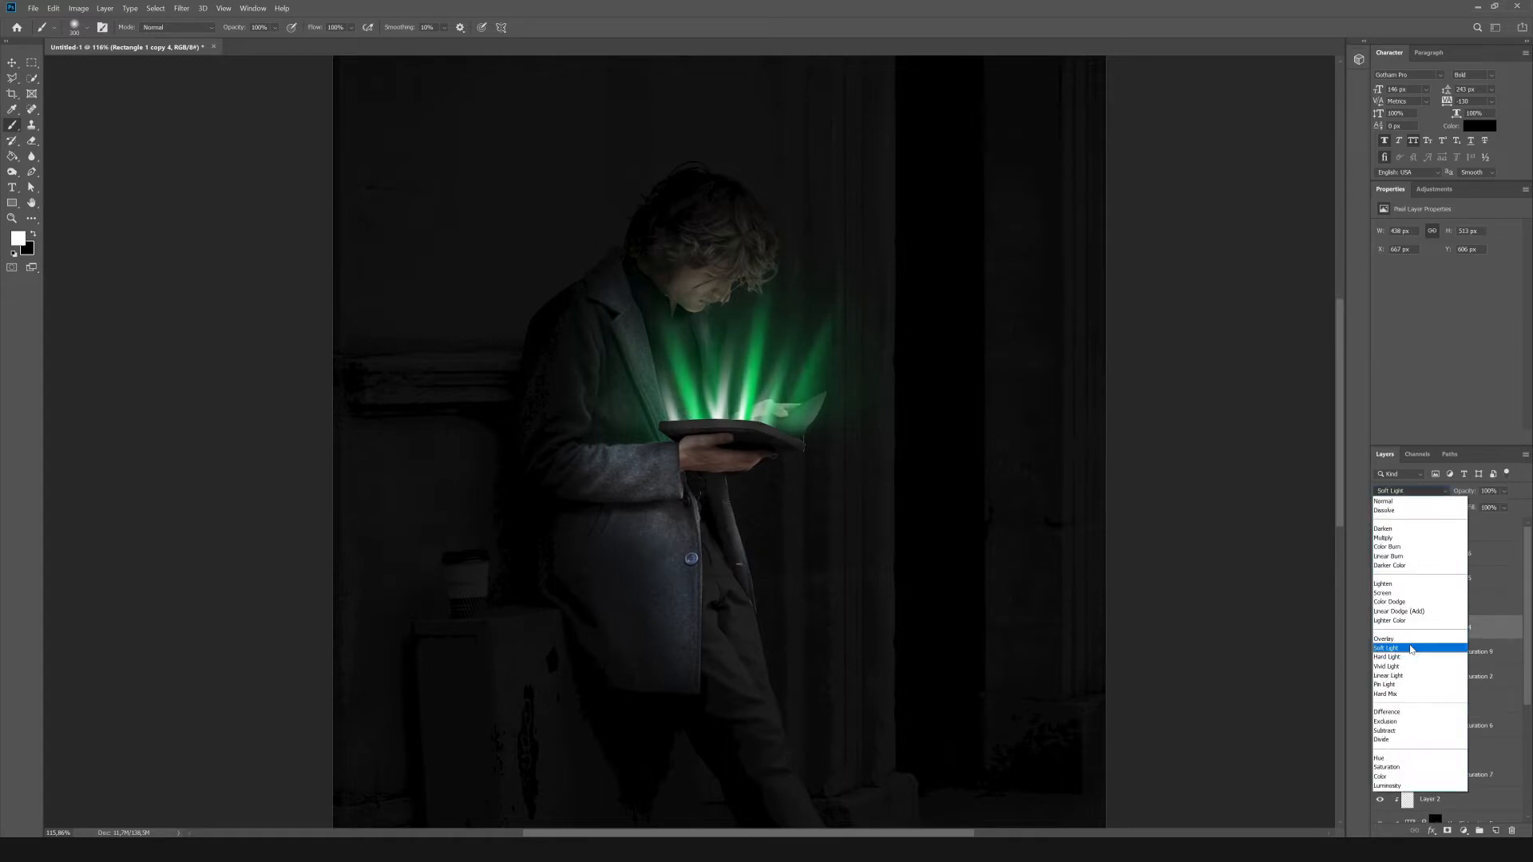
left_click(1411, 648)
Set Rectangle 1 copy 5 to Soft Light and stack three duplicates of it.
left_click(1445, 578)
left_click(1412, 492)
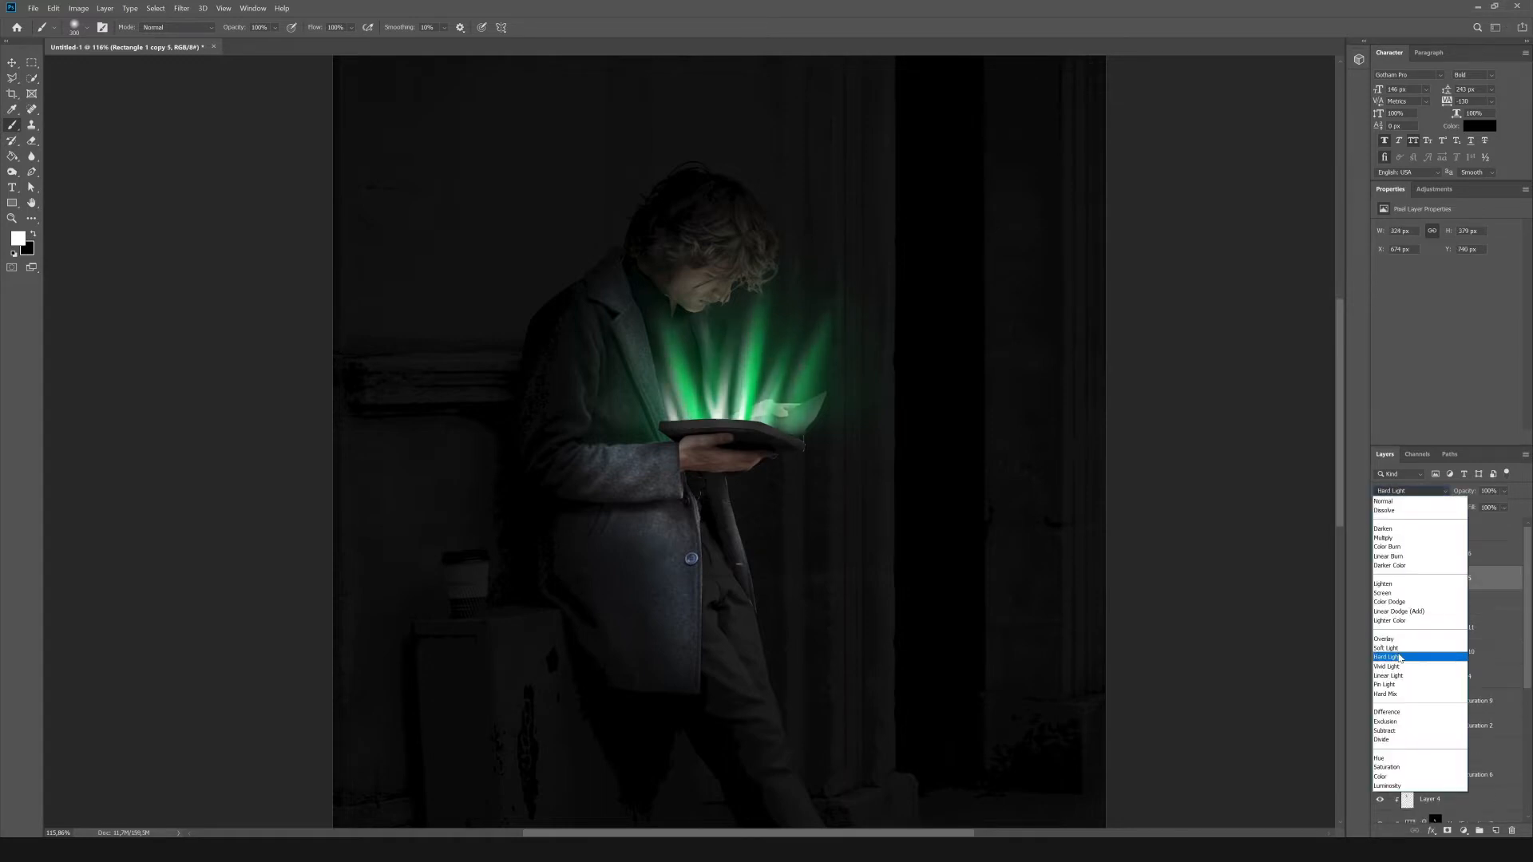
left_click(1389, 648)
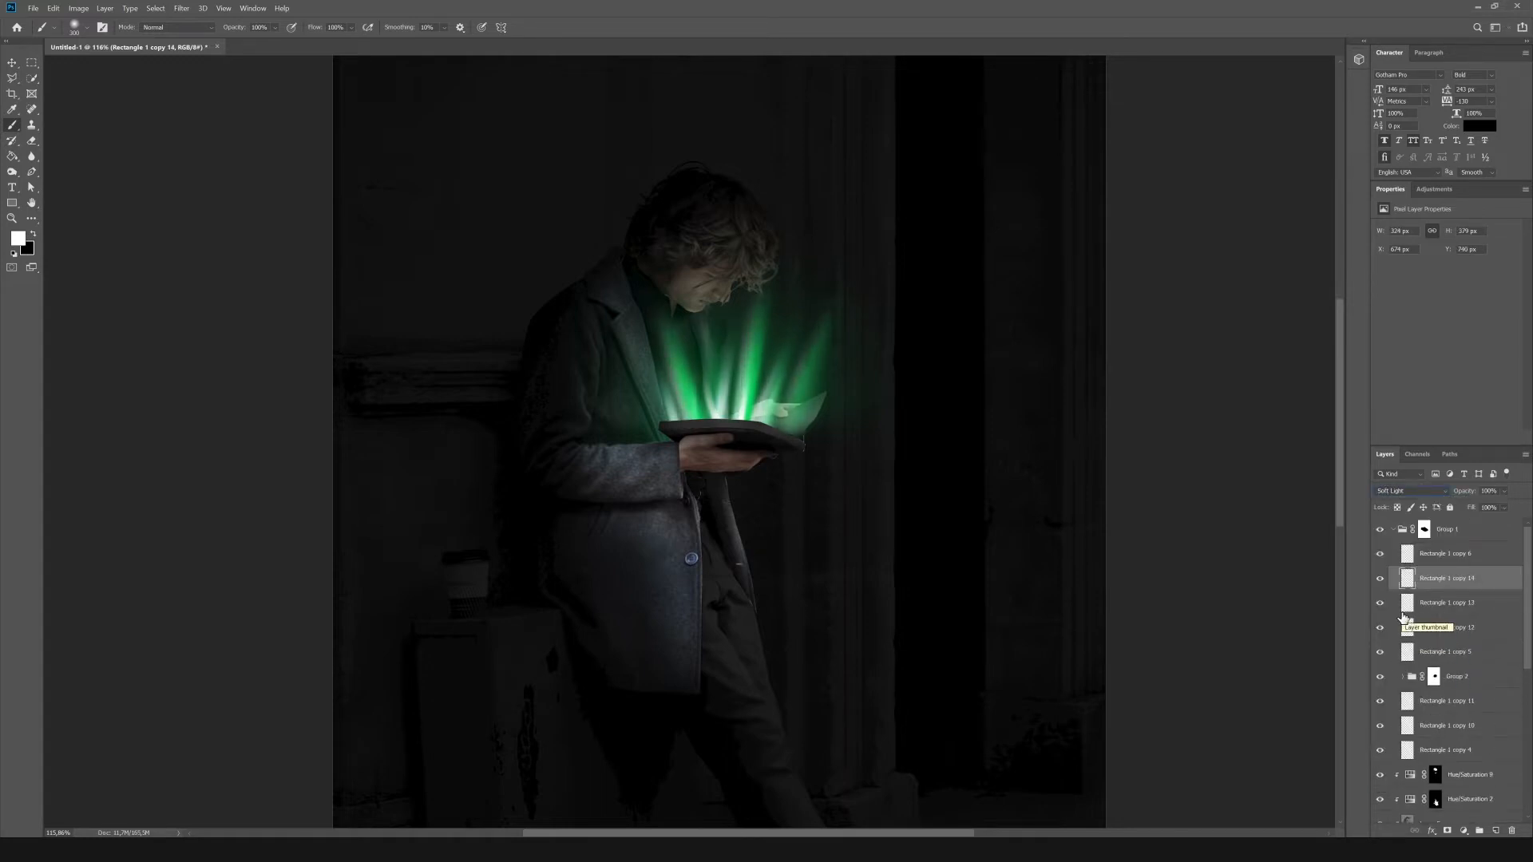
Add a clipped Hue/Saturation adjustment masked to the raised book page, using the Hue/Saturation 4 mask, and colorize it green at saturation 64.
left_click(1394, 530)
scroll(1437, 725, "down", 3)
left_click(1437, 693, "ctrl")
left_click(1474, 694)
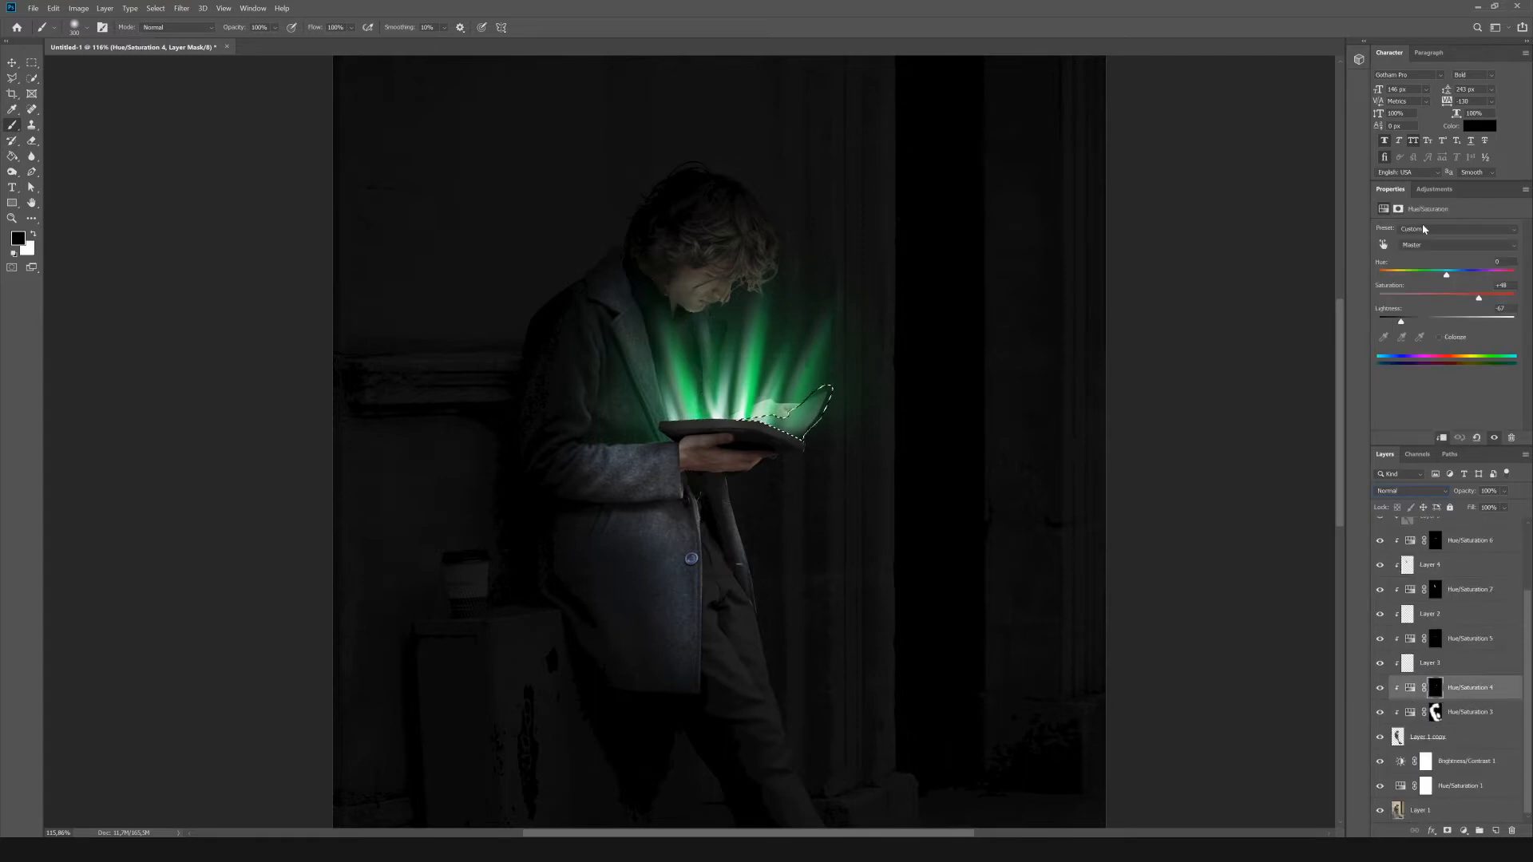
scroll(1475, 693, "up", 3)
left_click(1478, 557)
left_click(1434, 190)
left_click(1383, 237)
left_click_drag(1482, 564, 1477, 591)
left_click_drag(1447, 322, 1466, 326)
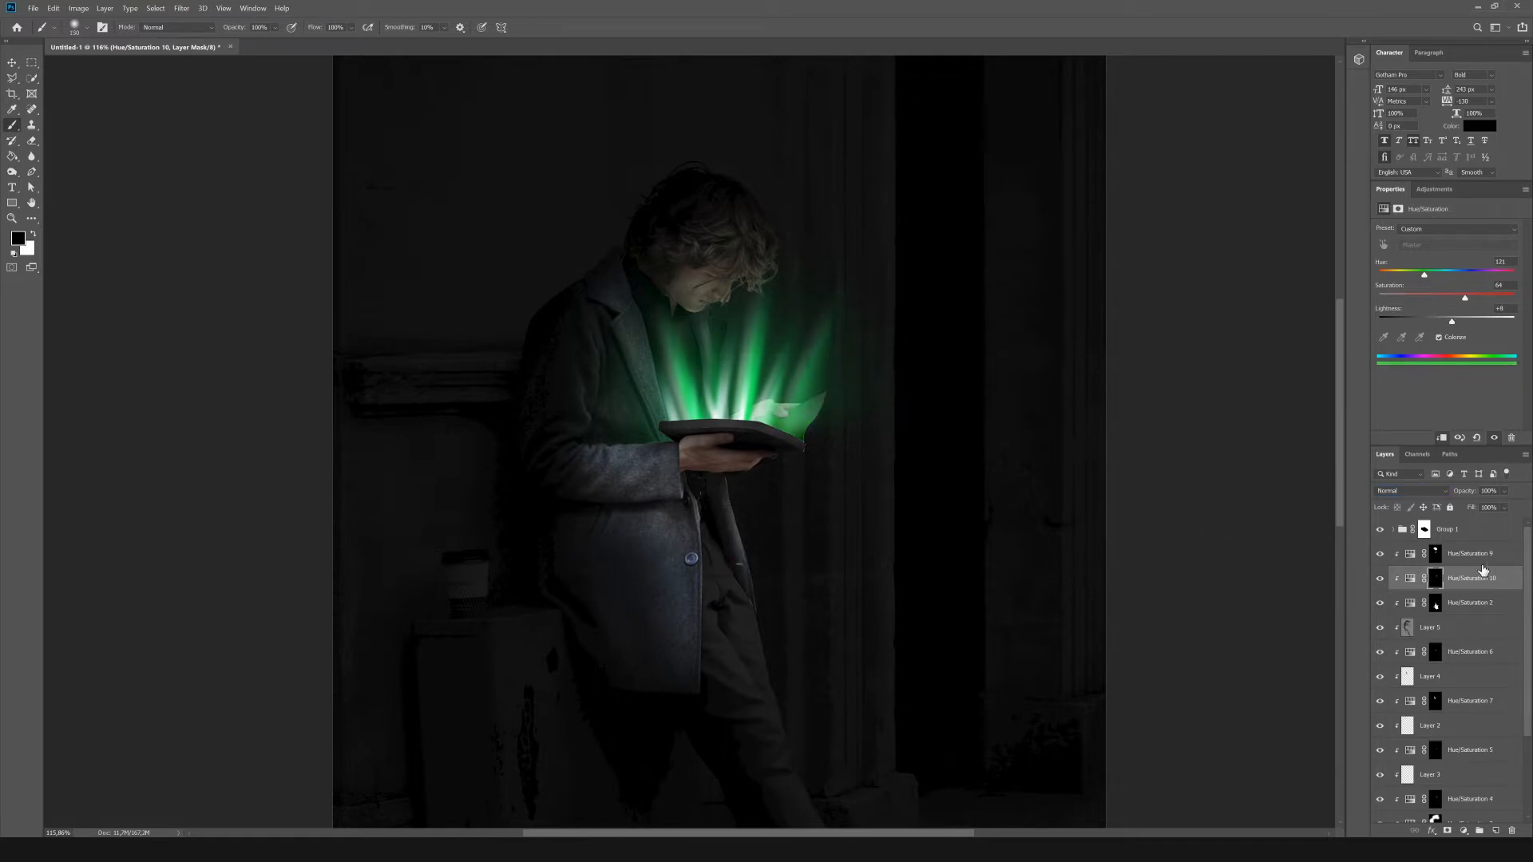
Try to cover the light fringe along the book cover's edge by painting white on the Hue/Saturation 5 mask.
scroll(720, 424, "up", 10)
scroll(1435, 604, "down", 3)
left_click(1380, 640)
left_click(1380, 640)
left_click(1435, 640)
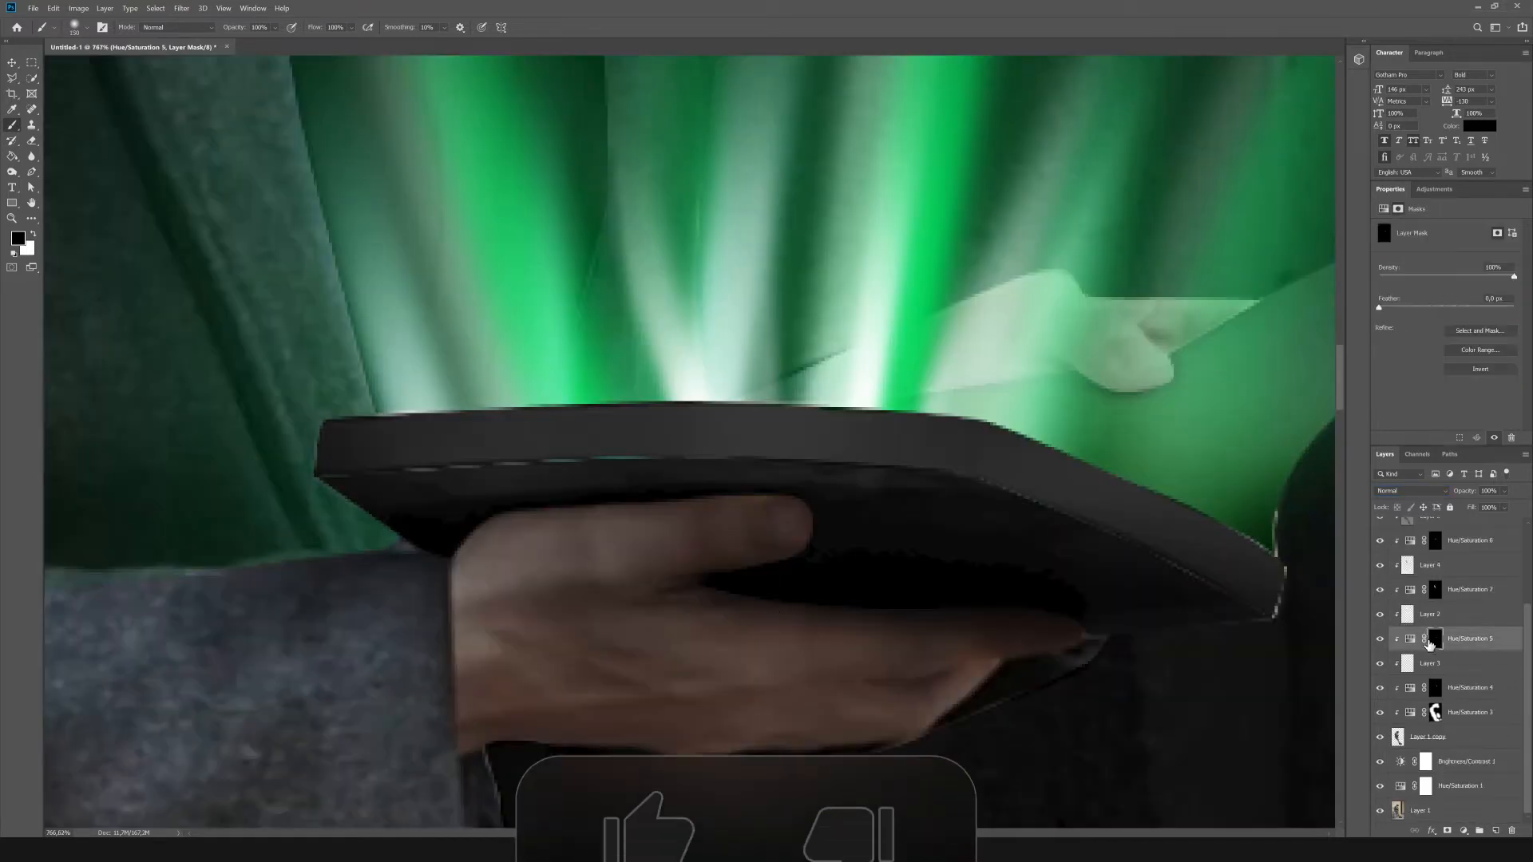
key("bracketleft")
key("bracketleft")
key("bracketleft")
key("bracketleft")
key("bracketleft")
key("bracketleft")
key("bracketleft")
key("bracketleft")
key("bracketleft")
key("bracketleft")
key("bracketleft")
key("bracketleft")
key("bracketleft")
key("bracketleft")
key("bracketleft")
key("bracketleft")
key("x")
left_click_drag(436, 470, 329, 473)
key("ctrl+z")
Check the neighbouring adjustment layers and try painting over the book edge fringe on the Hue/Saturation 6 mask.
left_click(1379, 615)
left_click(1379, 616)
left_click(1379, 591)
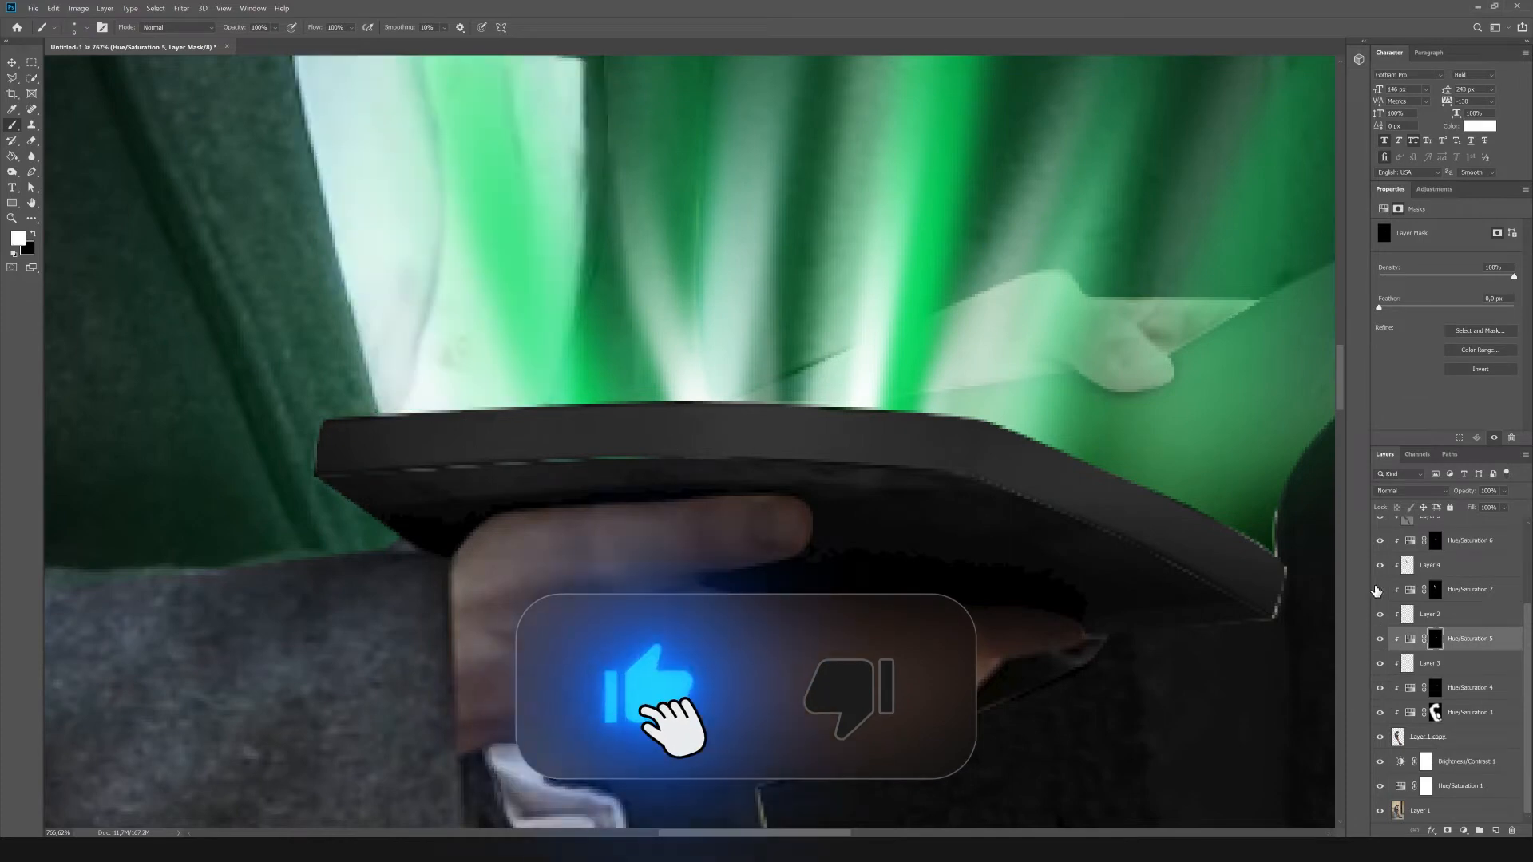
left_click(1379, 591)
scroll(1380, 644, "up", 2)
left_click(1436, 616)
left_click_drag(485, 459, 389, 464)
key("ctrl+z")
left_click(1381, 640)
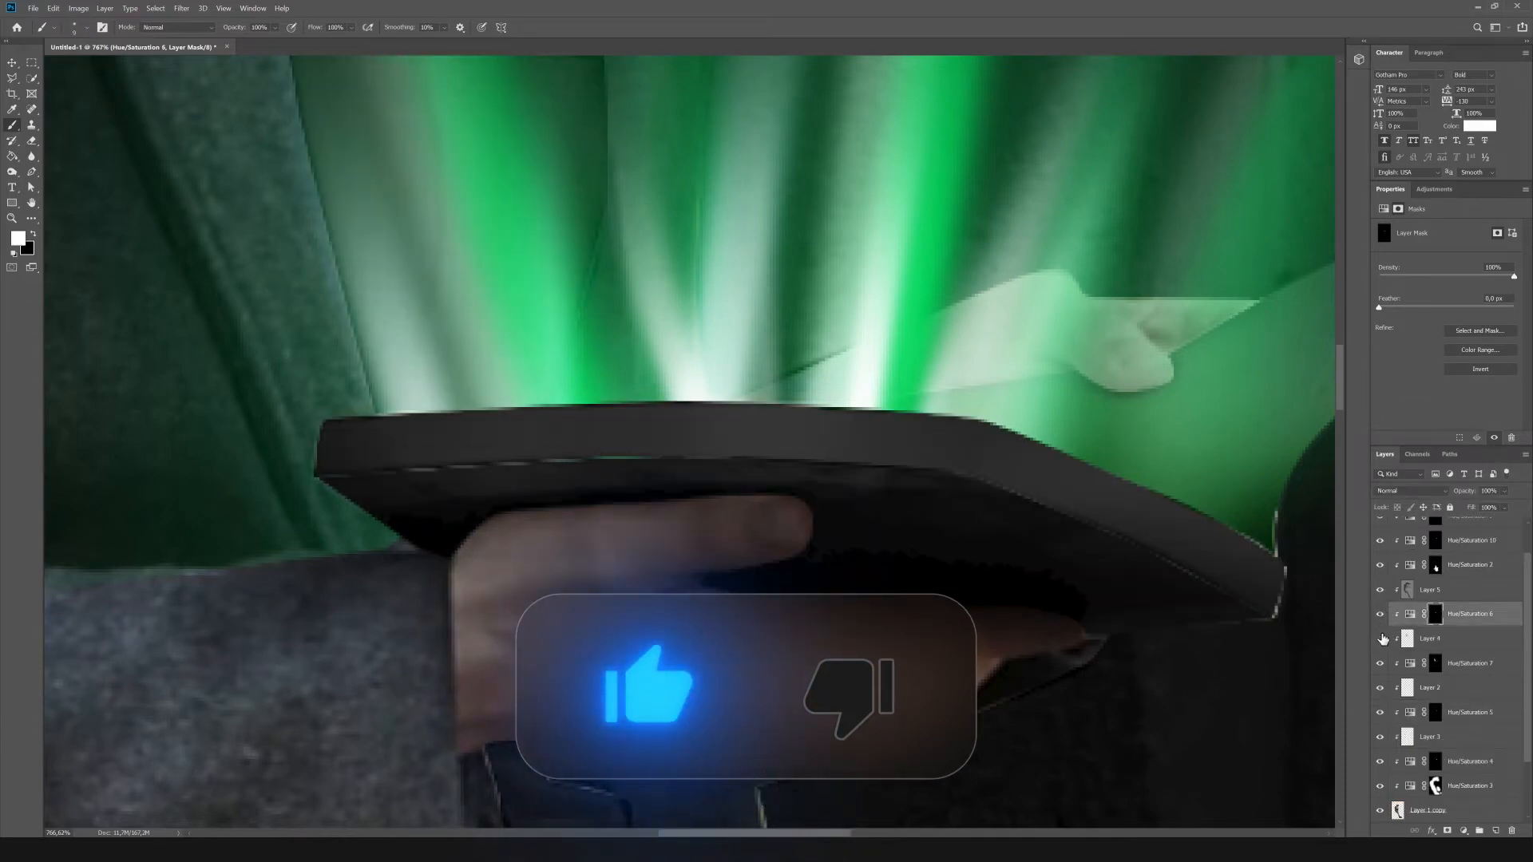
left_click(1381, 640)
Clean up the light fringe along the book cover's edge by painting black on the Group 1 mask.
scroll(1423, 611, "up", 1)
left_click(1435, 530)
key("x")
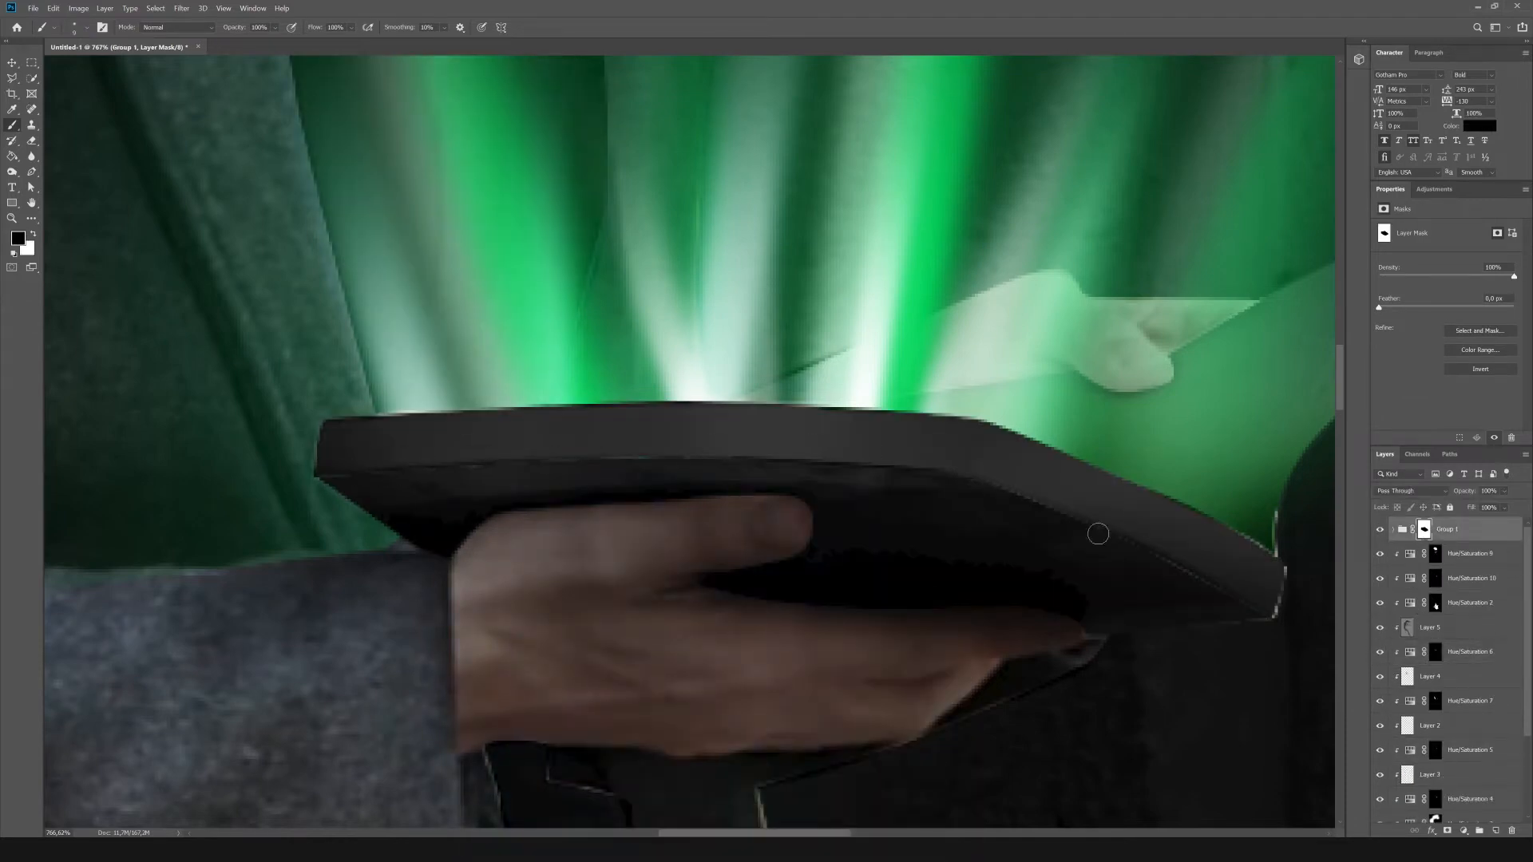
key("ctrl+0")
Add a clipped Hue/Saturation adjustment masked to the book cover's edge and colorize it at hue 108, saturation 60, lightness 0.
key("m")
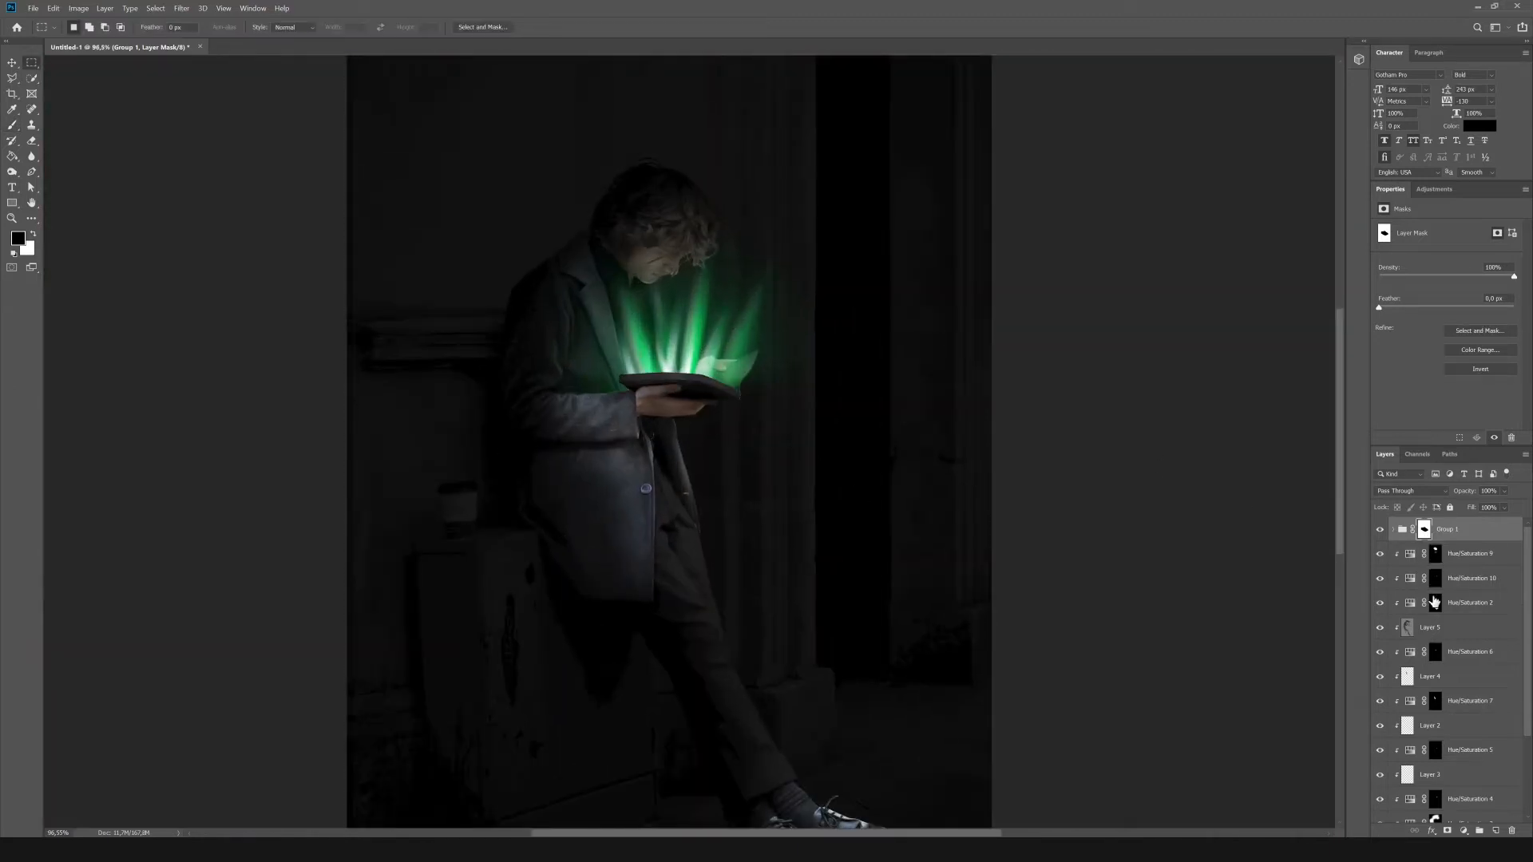
left_click(1494, 753)
left_click(1487, 579)
left_click(1434, 190)
left_click(1398, 246)
left_click_drag(1447, 321, 1468, 321)
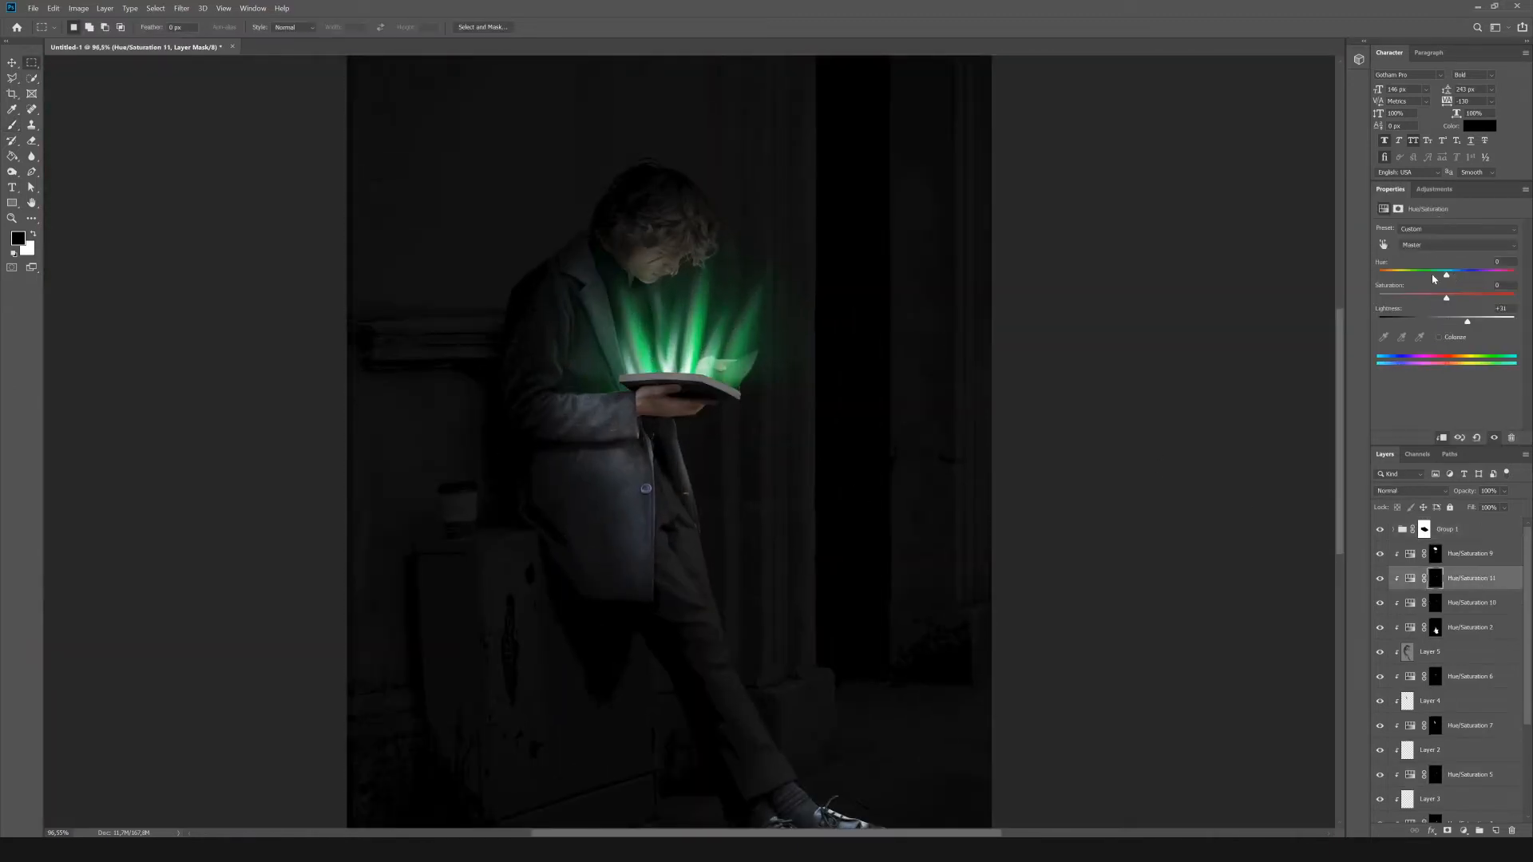
scroll(597, 283, "up", 7)
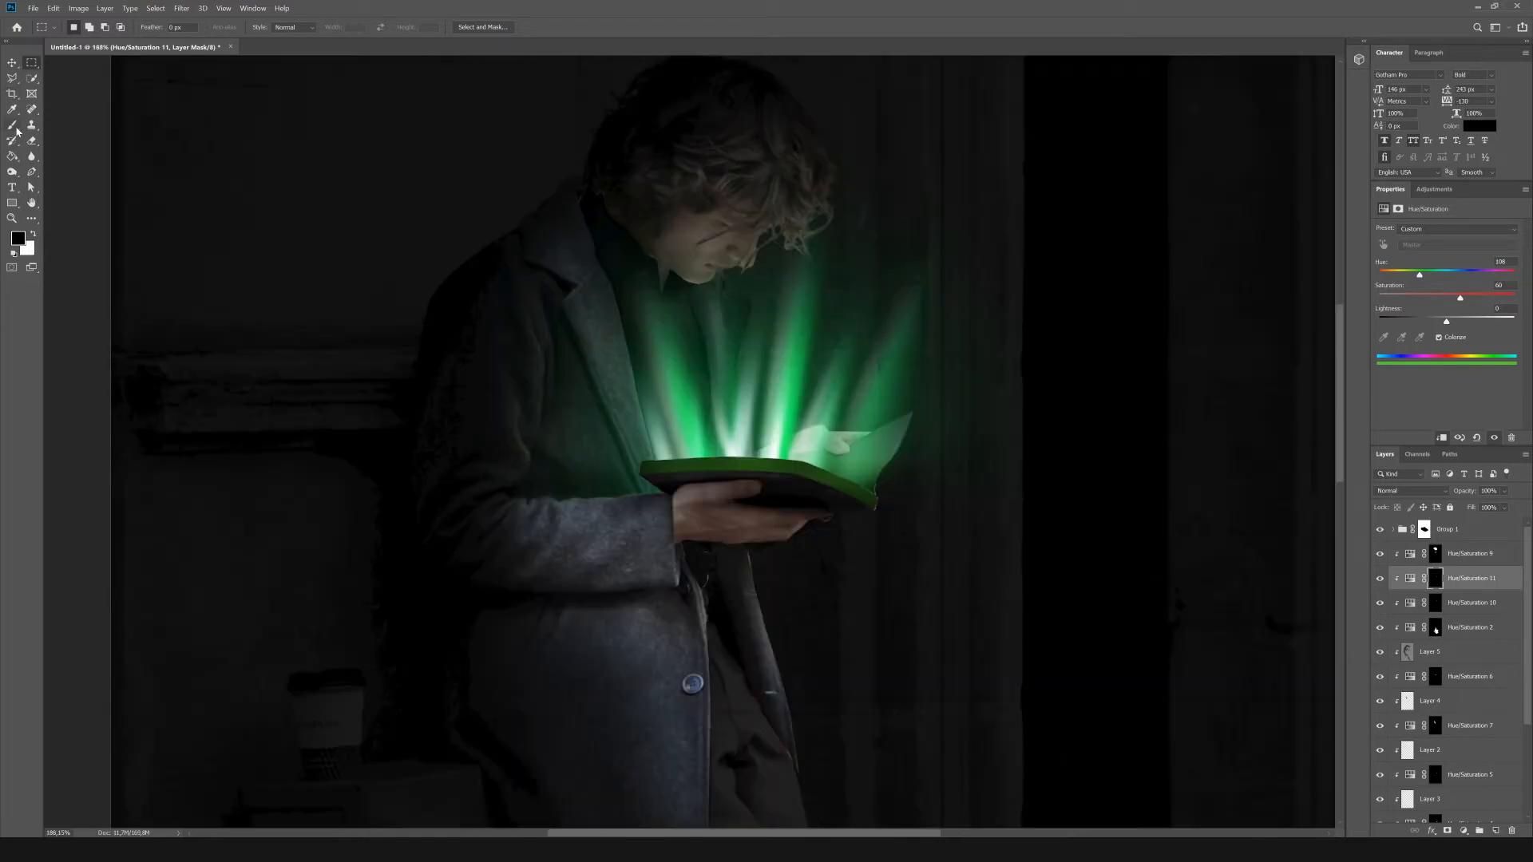
Paint black on the green cover-edge adjustment's mask to fade the tint from the lower part of the edge.
left_click(14, 127)
key("x")
scroll(564, 268, "down", 5)
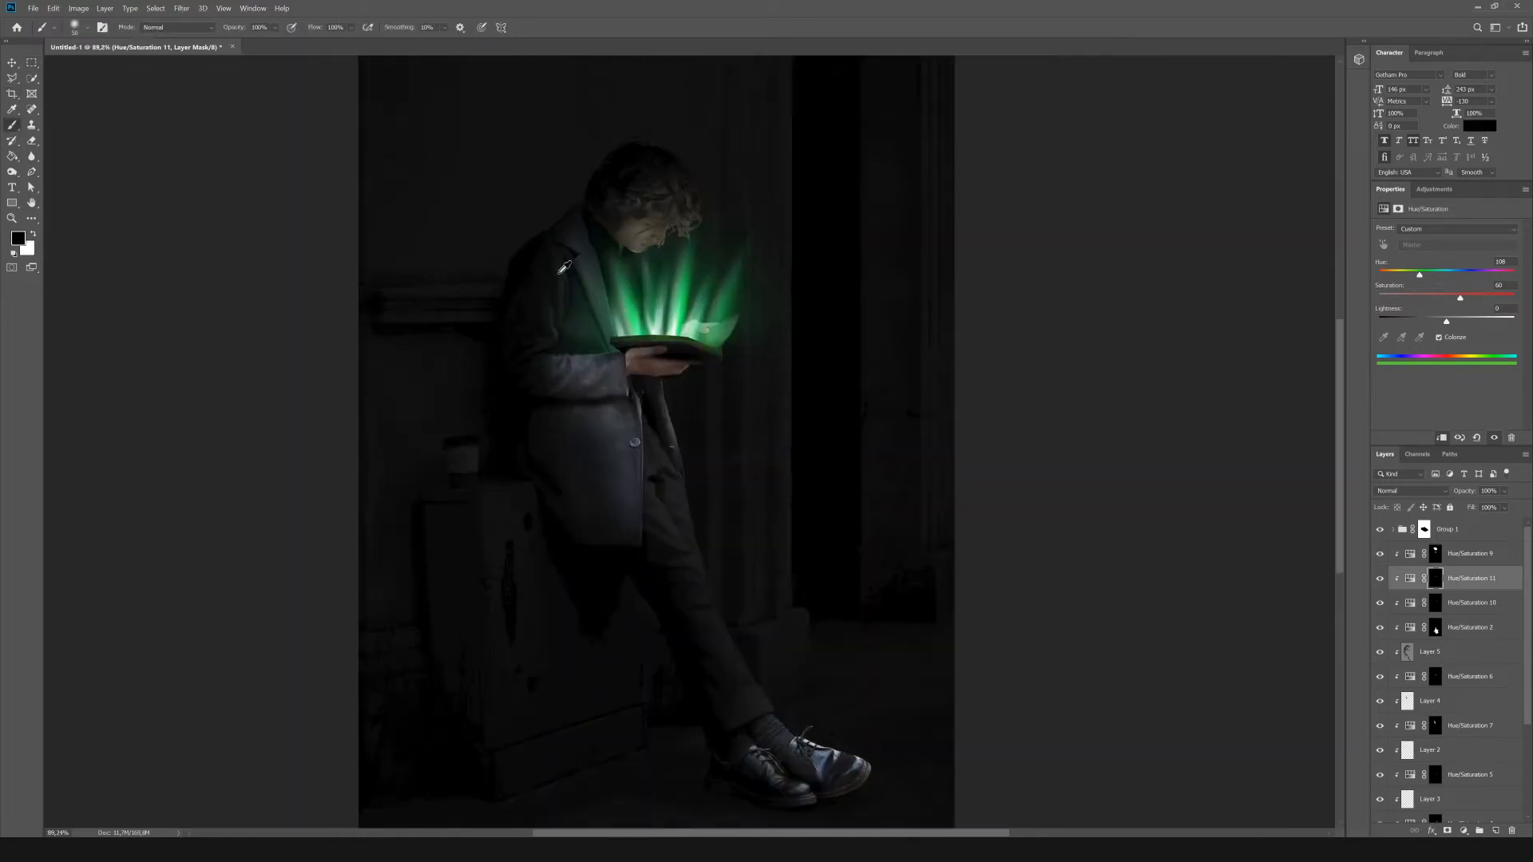
Add another Hue/Saturation adjustment masked to the book cover's edge and raise its lightness to +92.
left_click(1435, 190)
left_click(1398, 246)
scroll(670, 230, "up", 14)
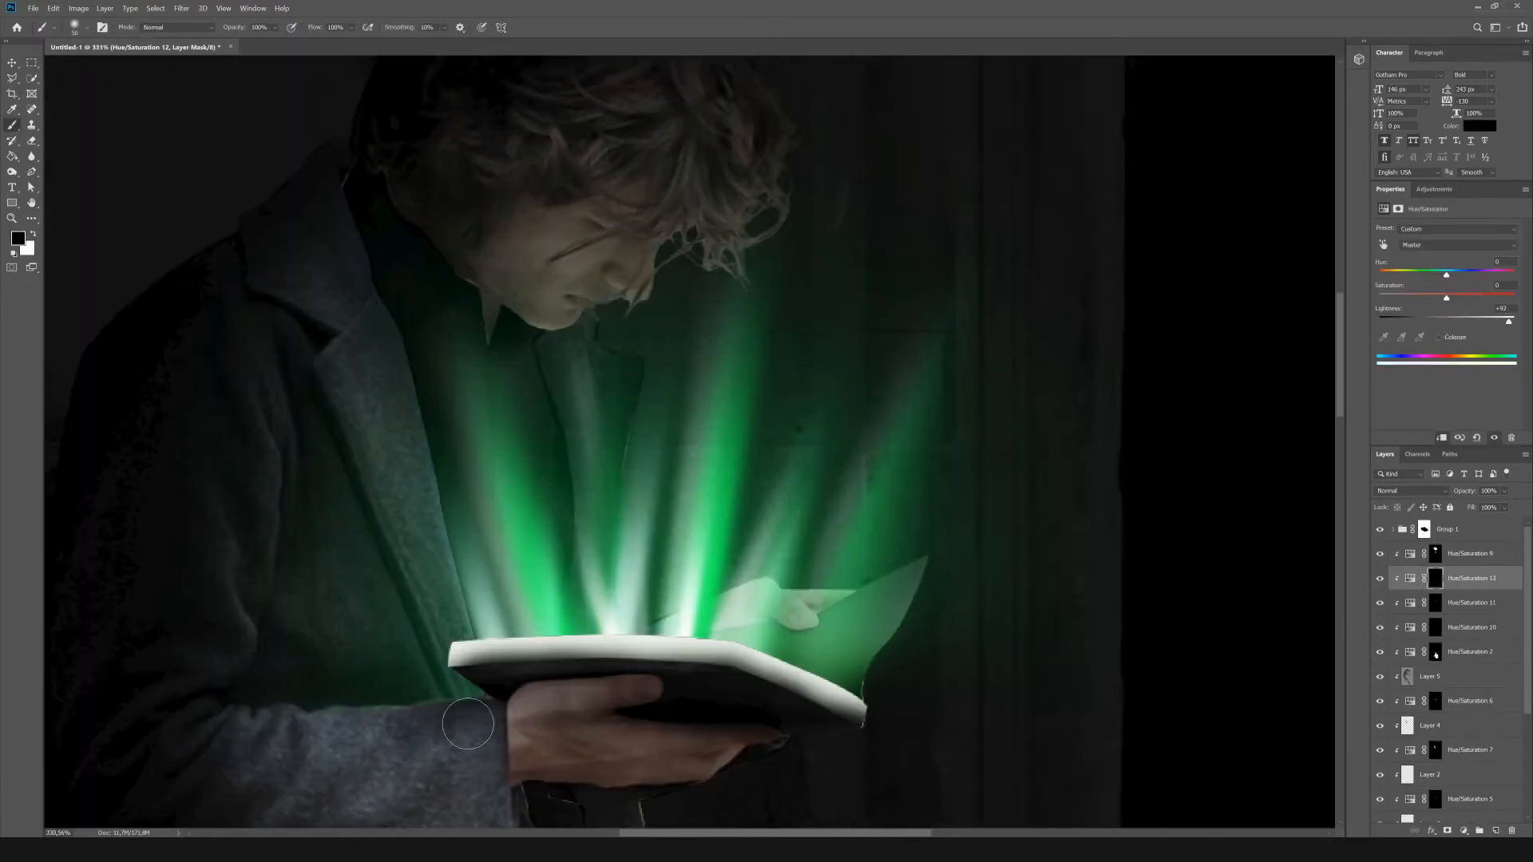
Mask the bright edge adjustment with a small black brush so only the book's upper rim stays lit, and lower its opacity.
left_click_drag(459, 679, 599, 675)
key("bracketleft")
key("bracketleft")
key("bracketleft")
key("bracketleft")
key("bracketleft")
key("bracketleft")
key("bracketleft")
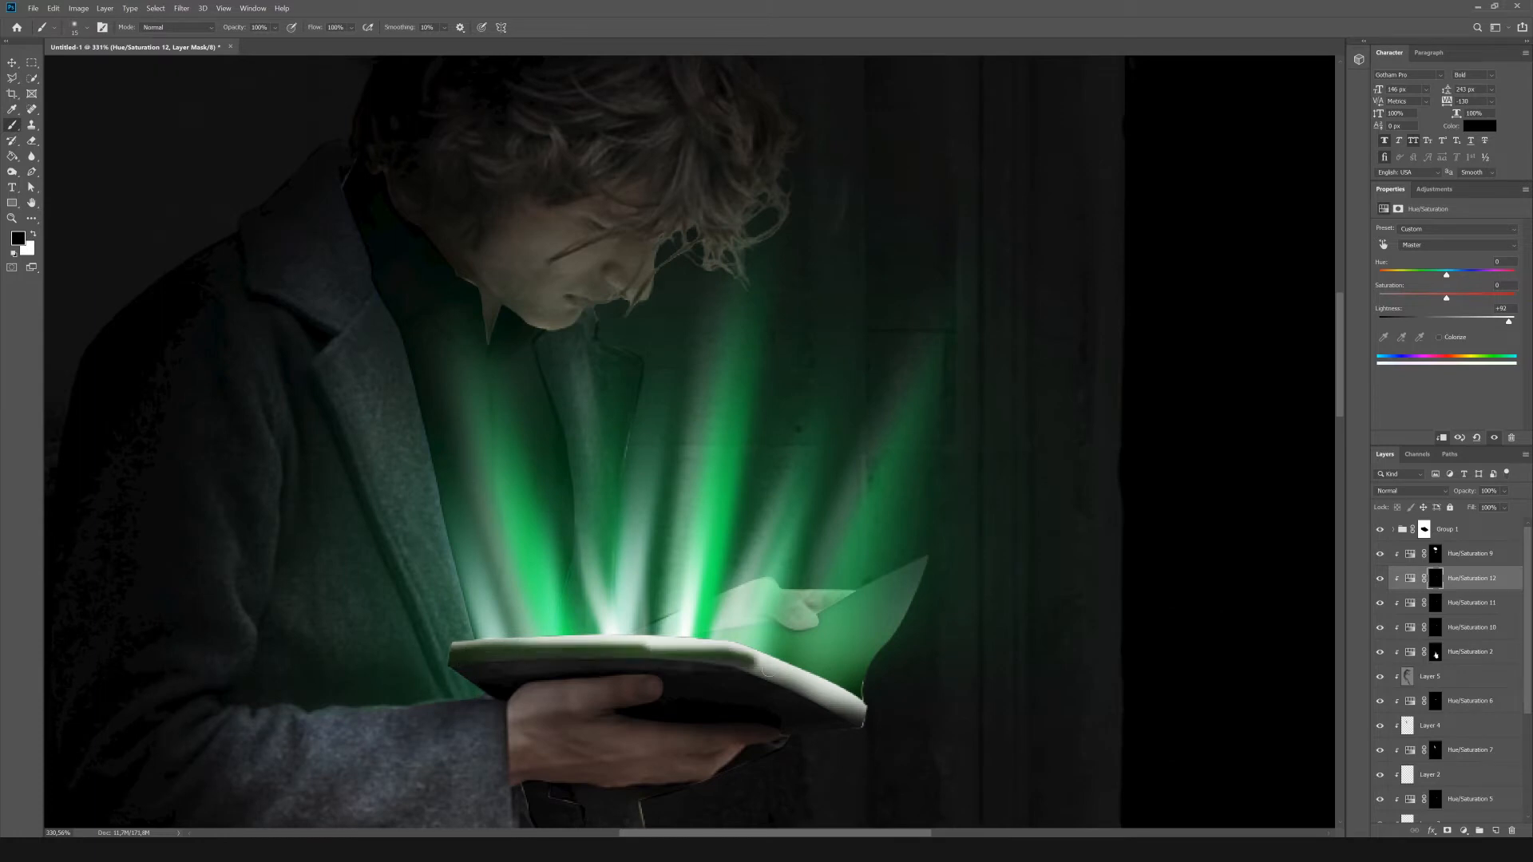
left_click_drag(768, 669, 700, 671)
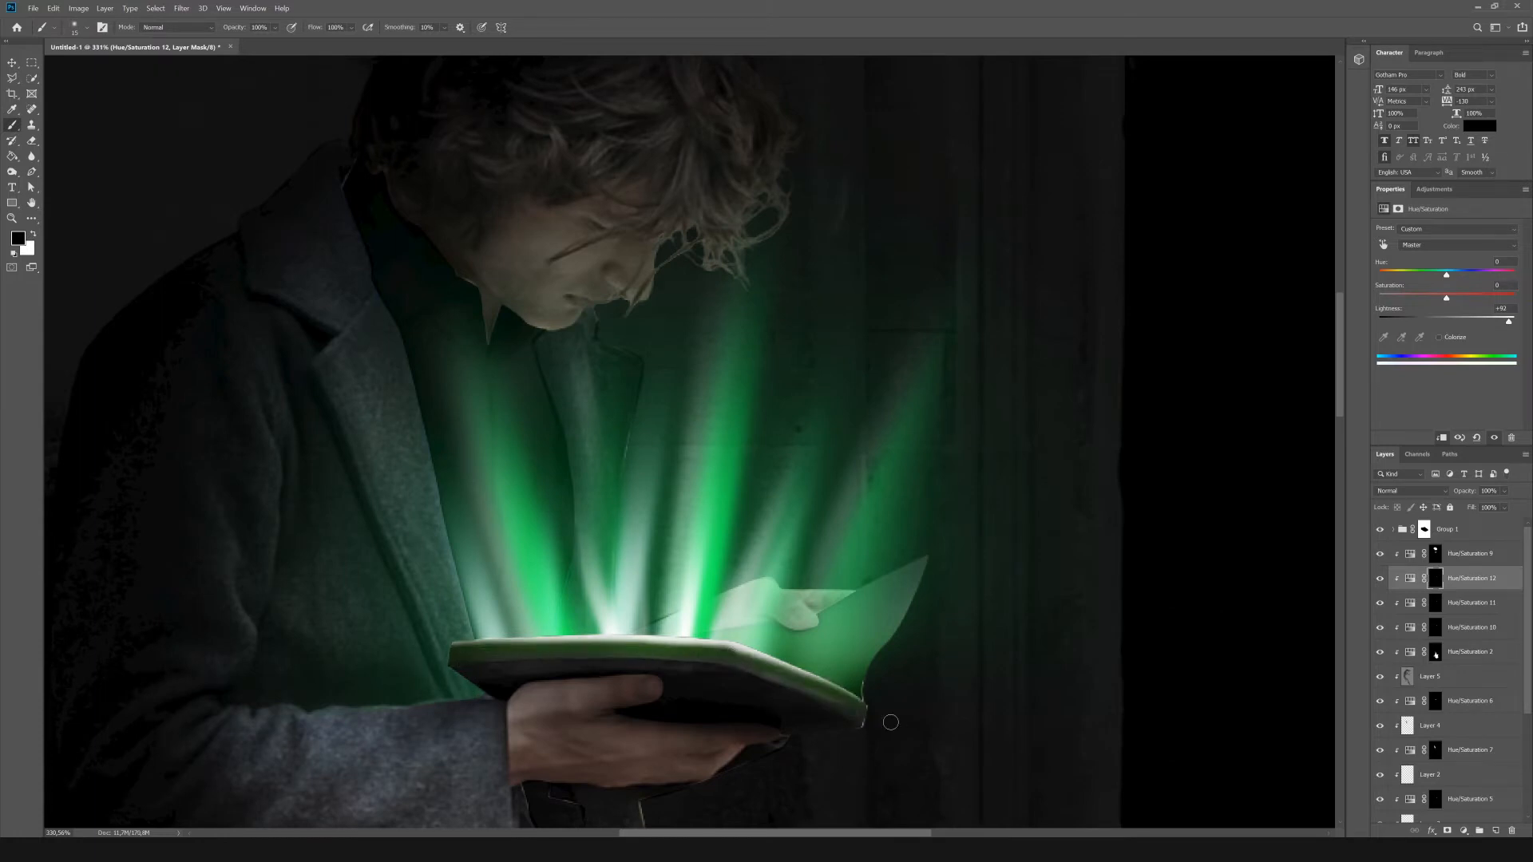
key("ctrl+0")
left_click_drag(1505, 491, 1471, 508)
scroll(654, 534, "down", 6)
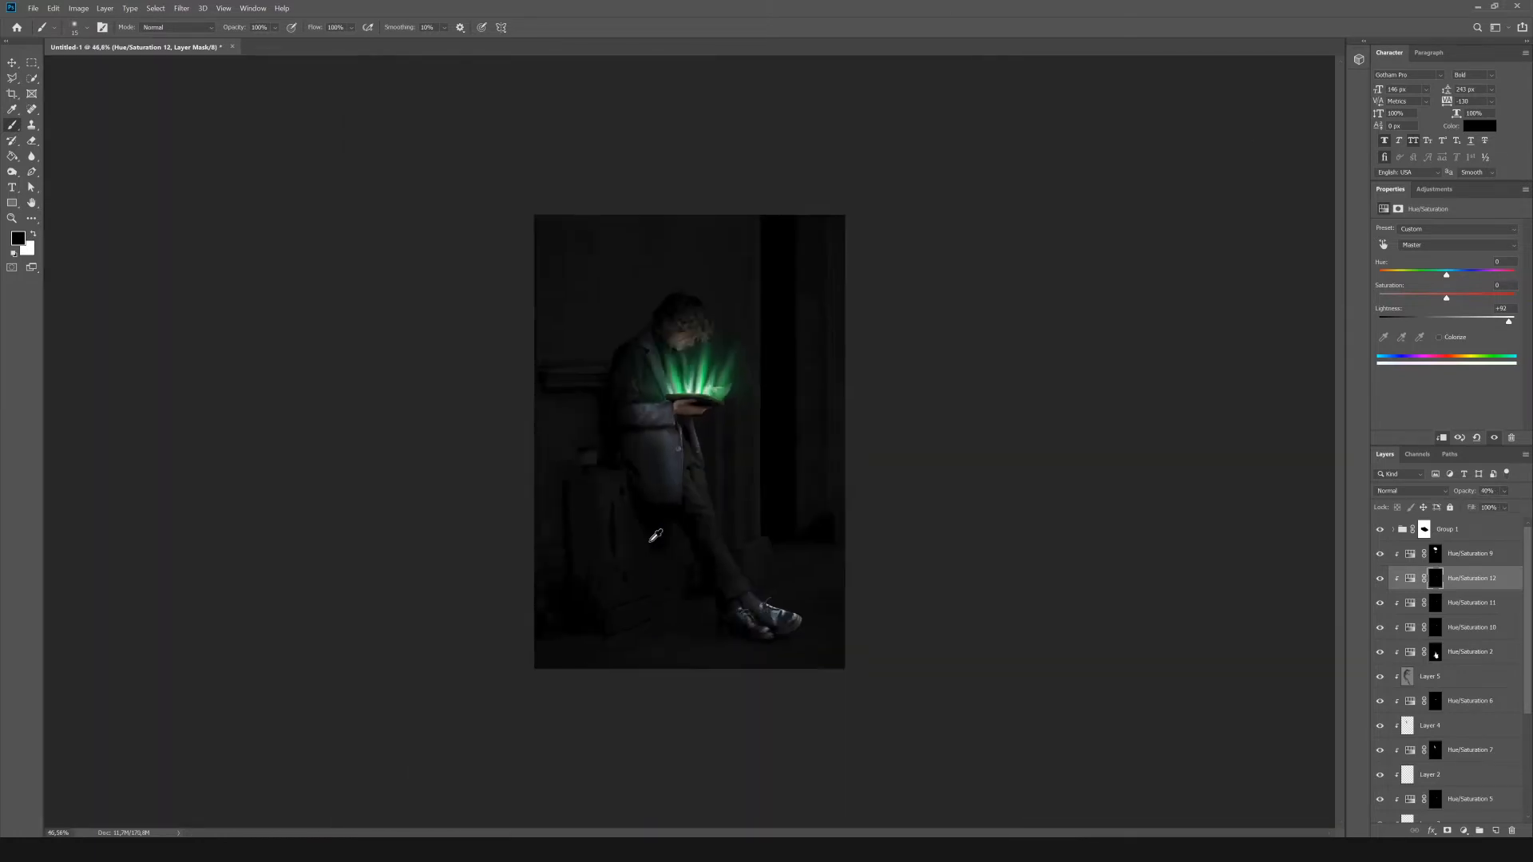
Add a clipped Hue/Saturation adjustment above Hue/Saturation 12 and colorize the man in a saturated green.
scroll(654, 534, "up", 6)
left_click(1473, 557)
left_click(1434, 190)
left_click(1473, 580)
left_click(1396, 233)
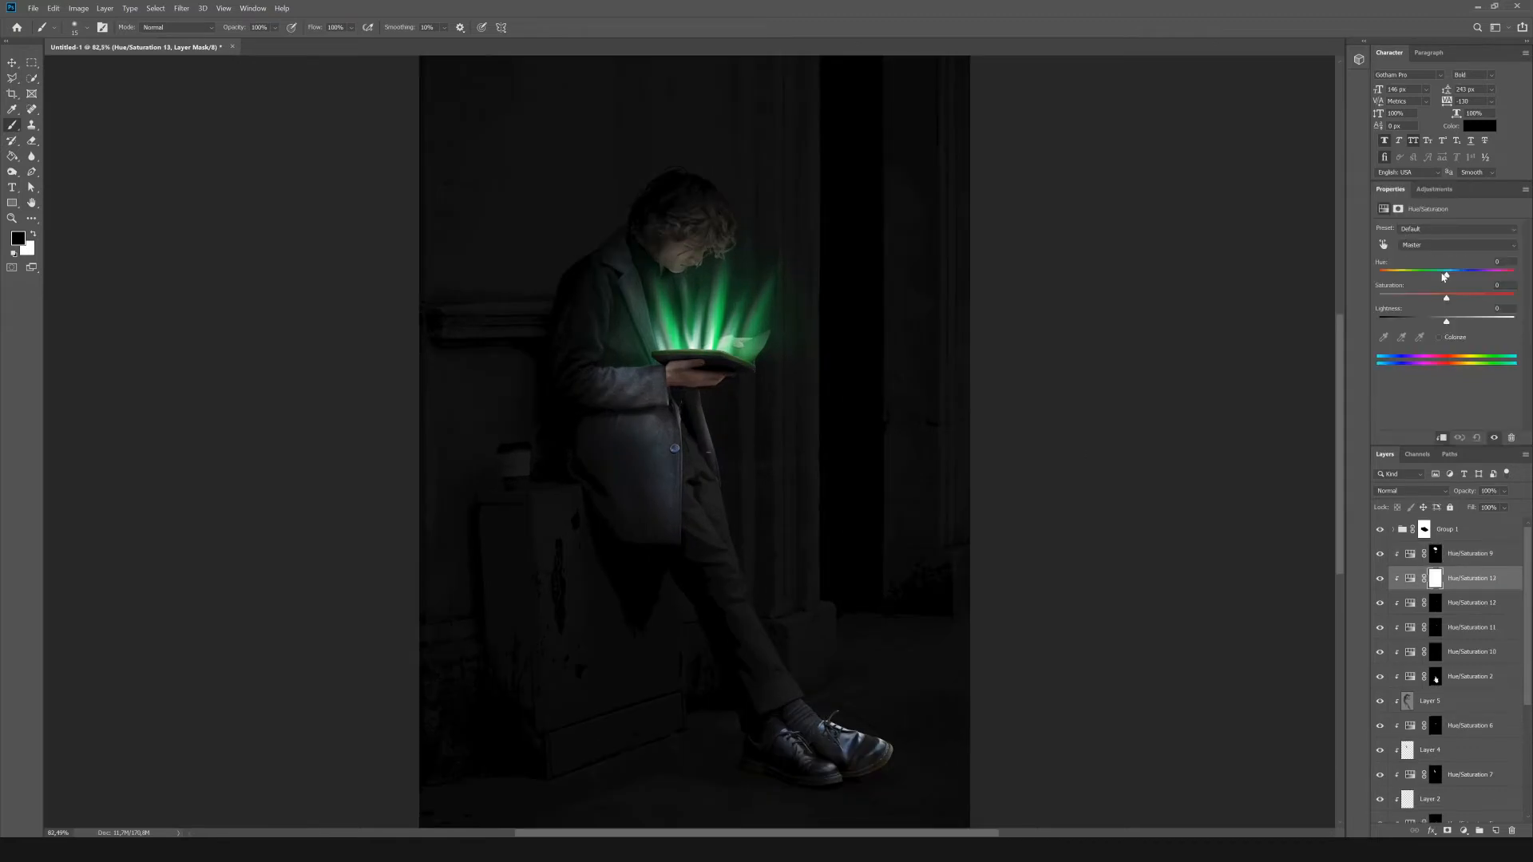
left_click(1439, 337)
mouse_move(1415, 274)
left_mouse_down()
mouse_move(1439, 274)
mouse_move(1399, 275)
mouse_move(1435, 281)
left_mouse_up()
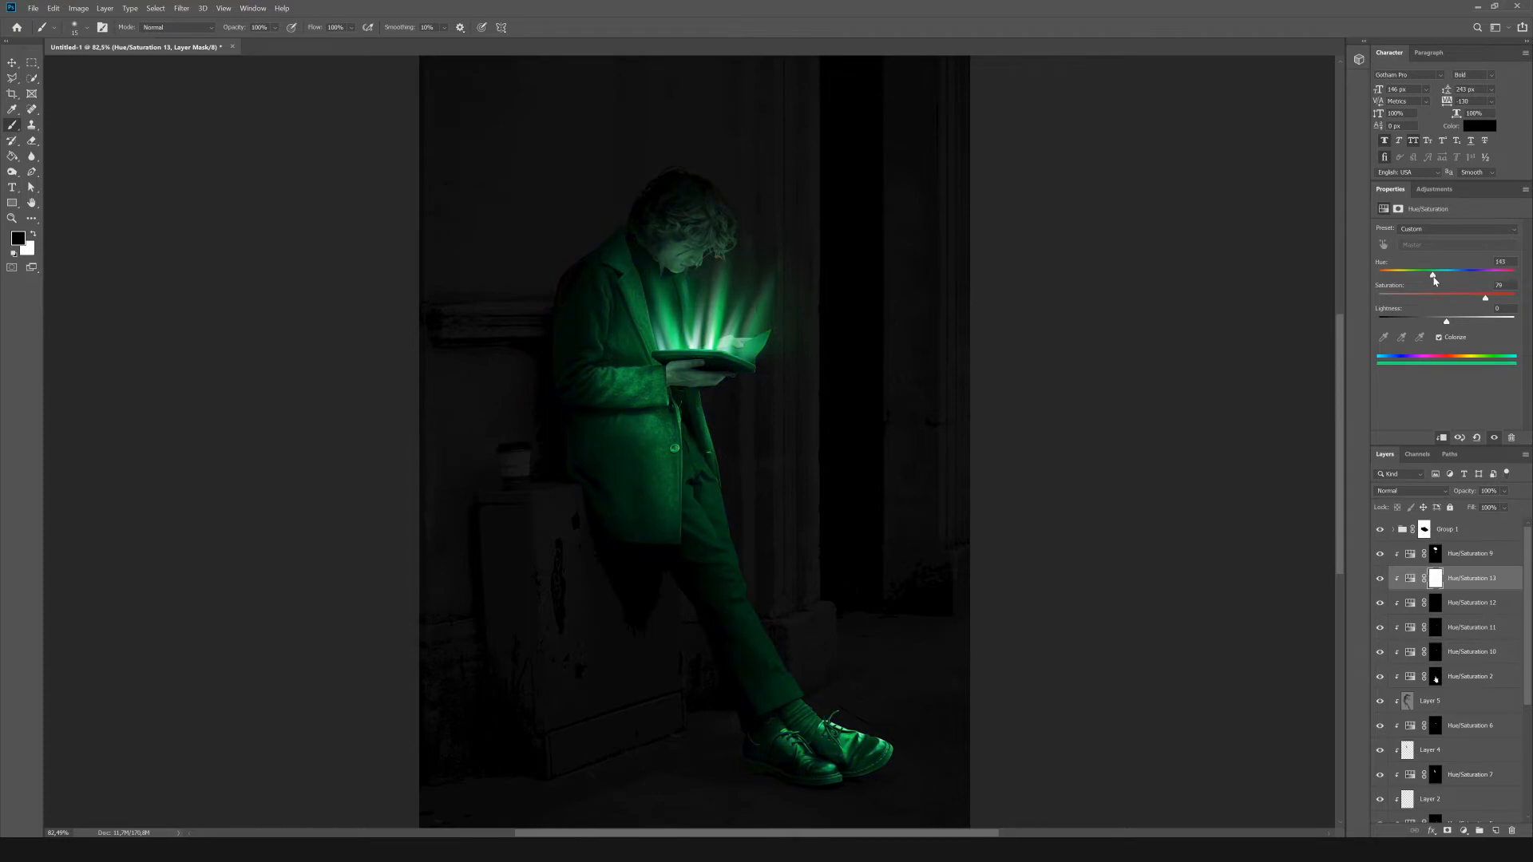
Split the Blend If sliders of the green Hue/Saturation 13 adjustment to keep its tint out of the dark areas.
left_click(1431, 830)
left_click(1449, 714)
left_click_drag(1075, 605, 1147, 607)
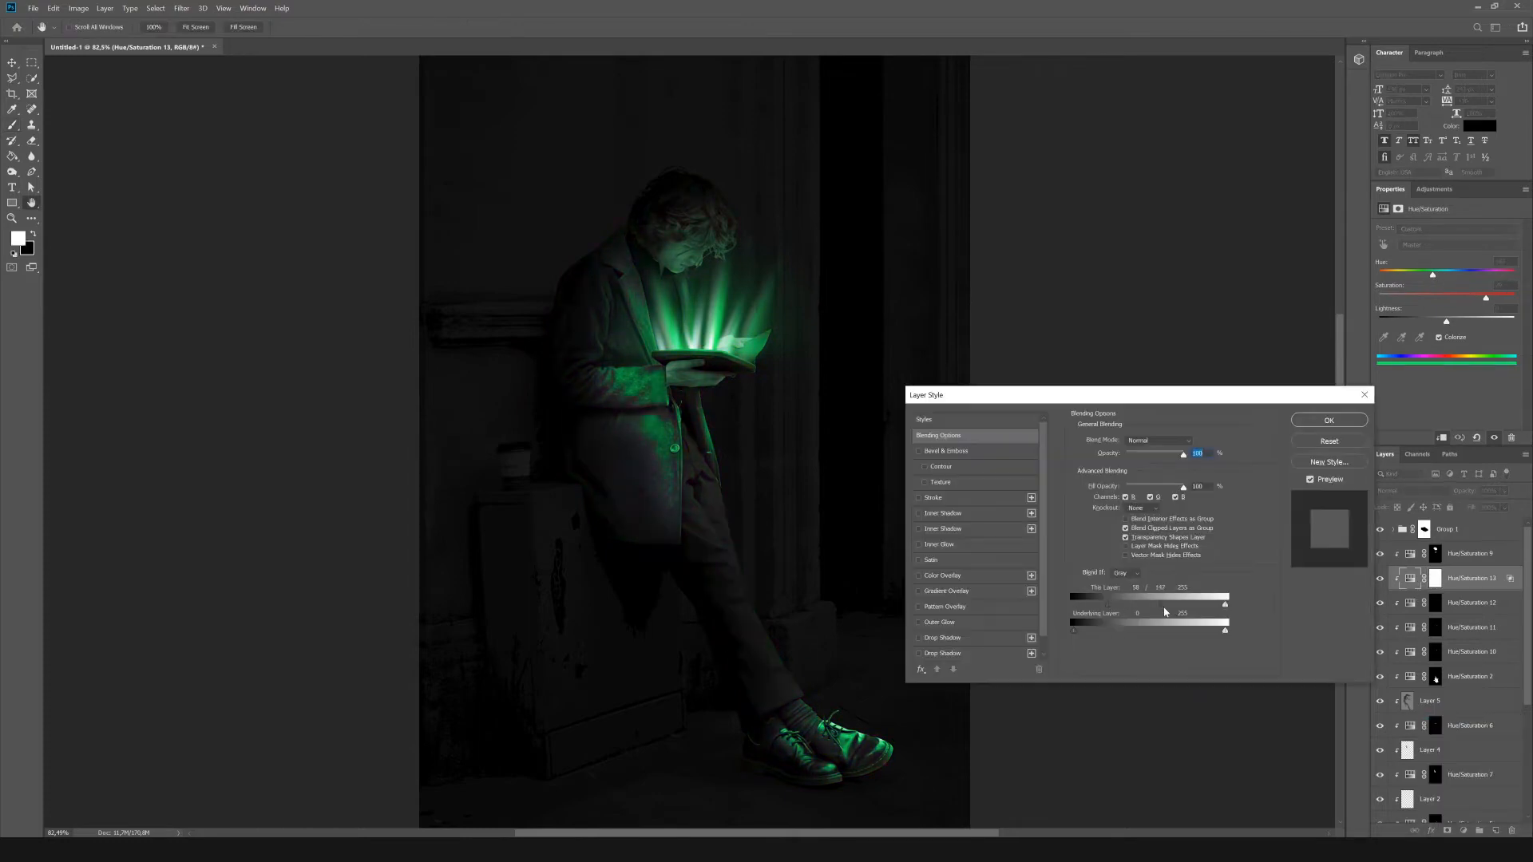
key("Return")
Fill the green tint adjustment's mask with black and paint white over the man's face to bring the tint back there.
key("g")
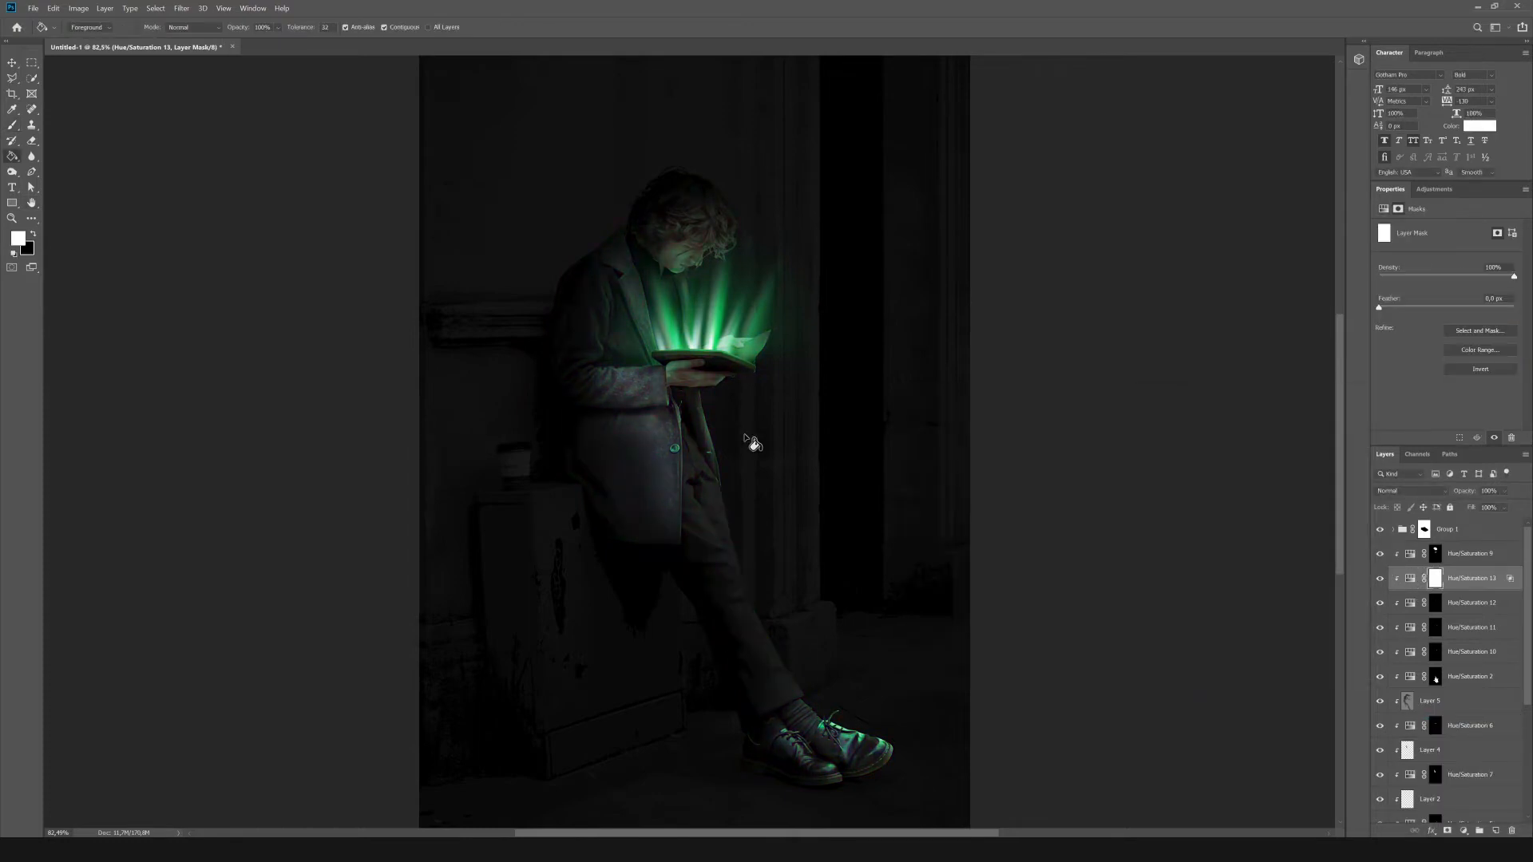
left_click(12, 125)
key("x")
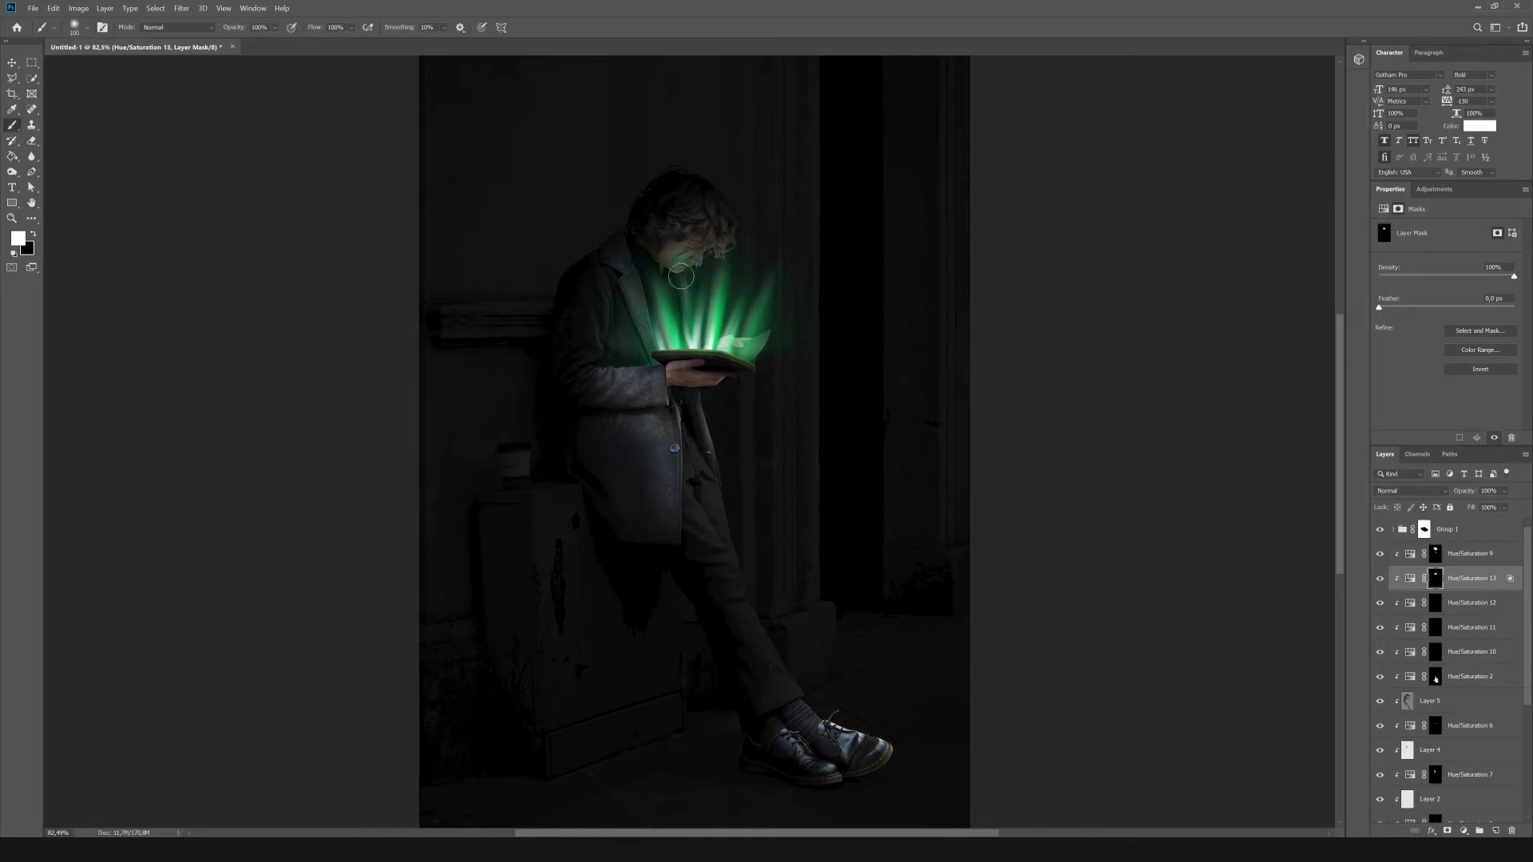
Duplicate the green face tint adjustment, clip the copy to the figure and adjust its Blend If underlying range.
key("ctrl+j")
right_click(1468, 583)
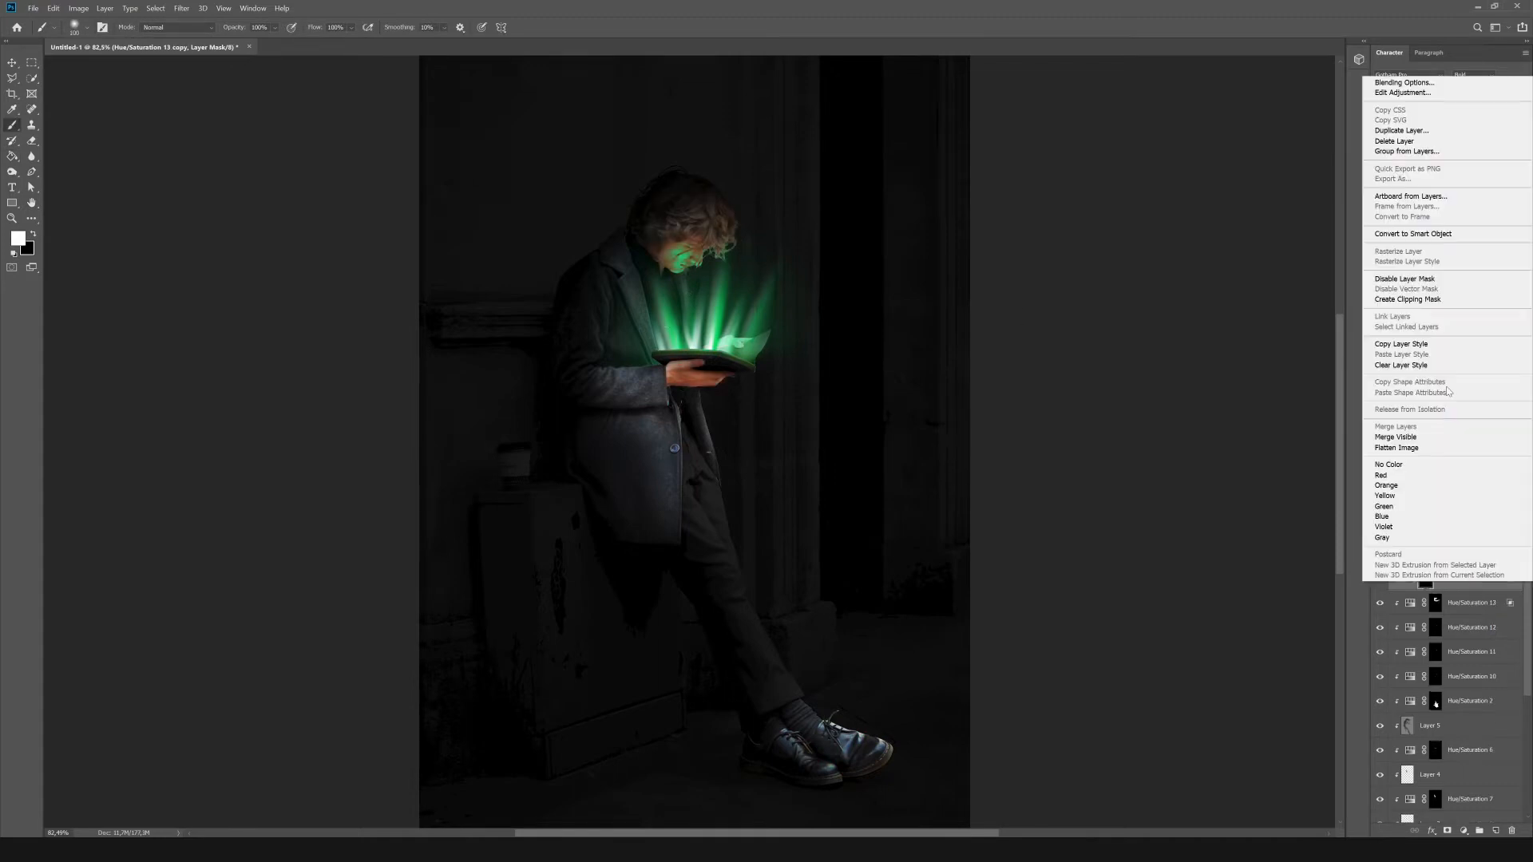
left_click(1449, 299)
left_click(1431, 830)
left_click(1447, 714)
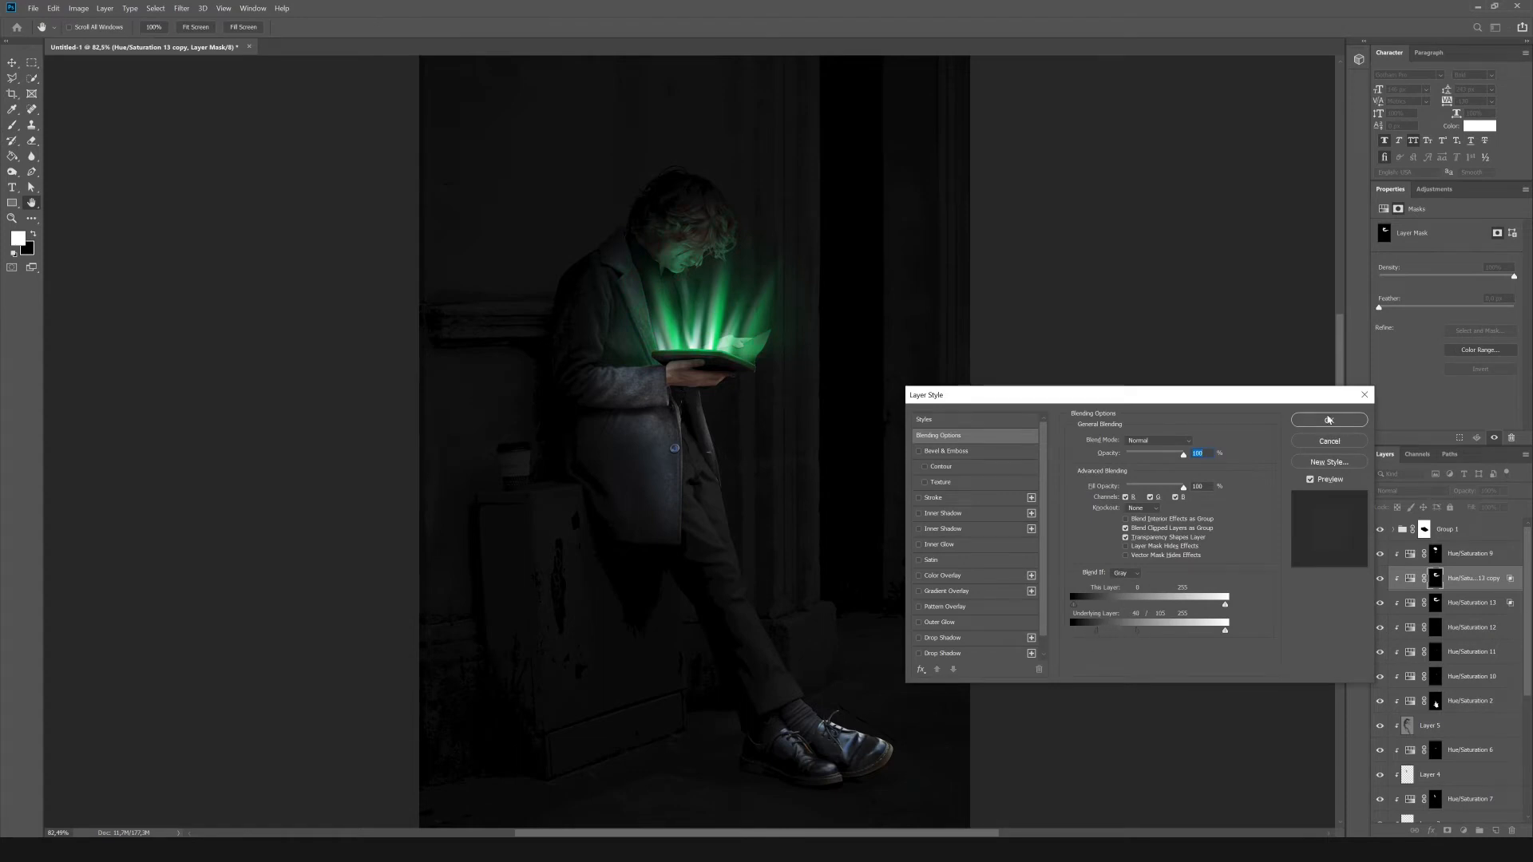
key("Return")
Replace the copied tint's mask with a new black-filled one and paint green light back onto the man in white.
key("x")
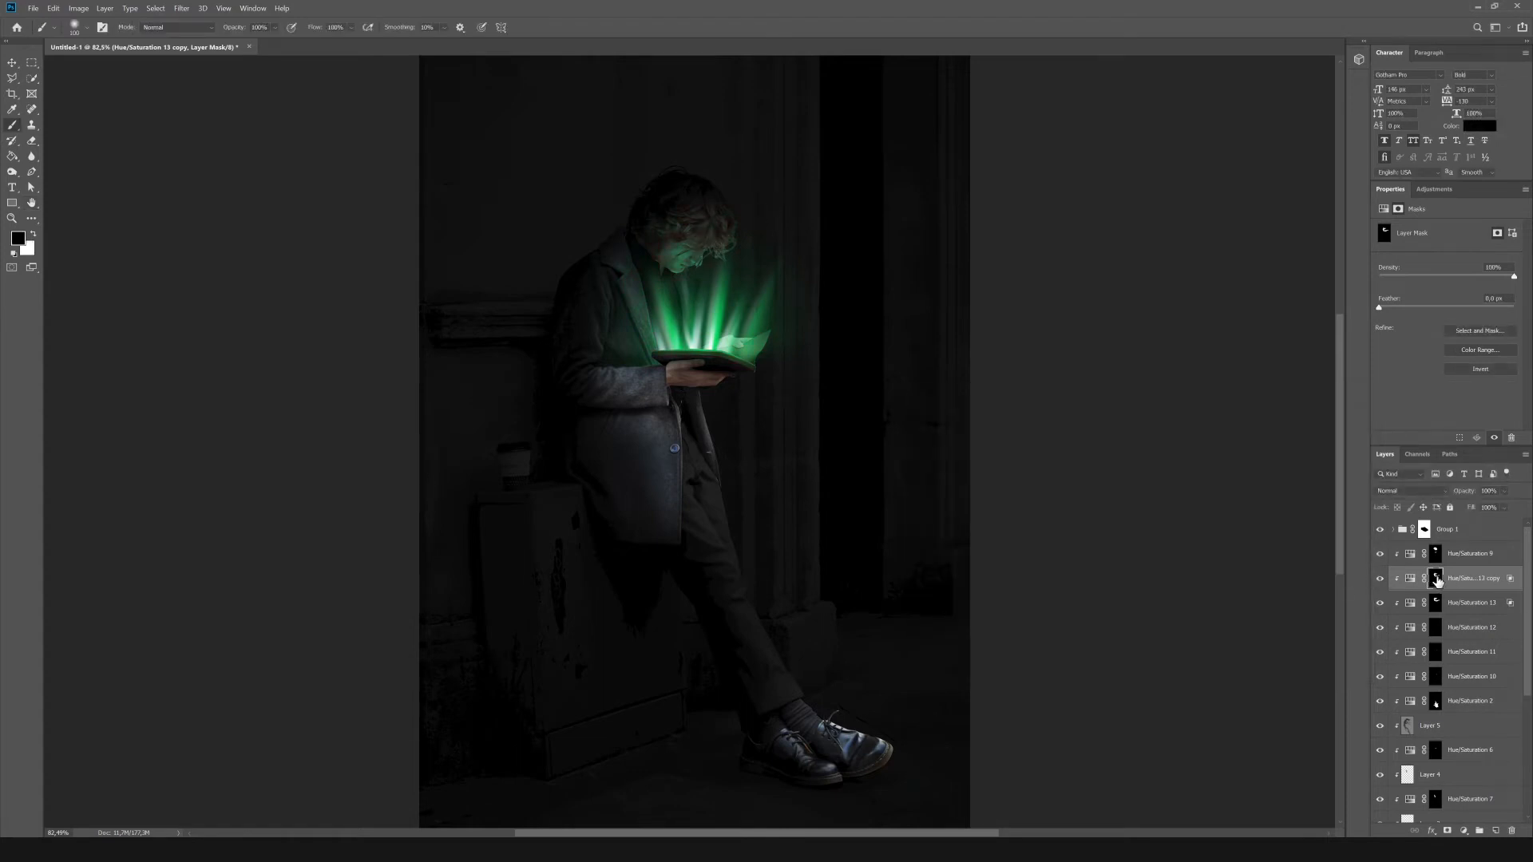
right_click(1436, 579)
left_click(1453, 610)
left_click(1447, 830)
key("g")
key("x")
key("x")
left_click(750, 480)
key("b")
key("x")
Review the copied tint's Blend If underlying range and apply it to blend the green reflections on the man.
left_click(1410, 578)
left_click(1432, 830)
left_click(1455, 715)
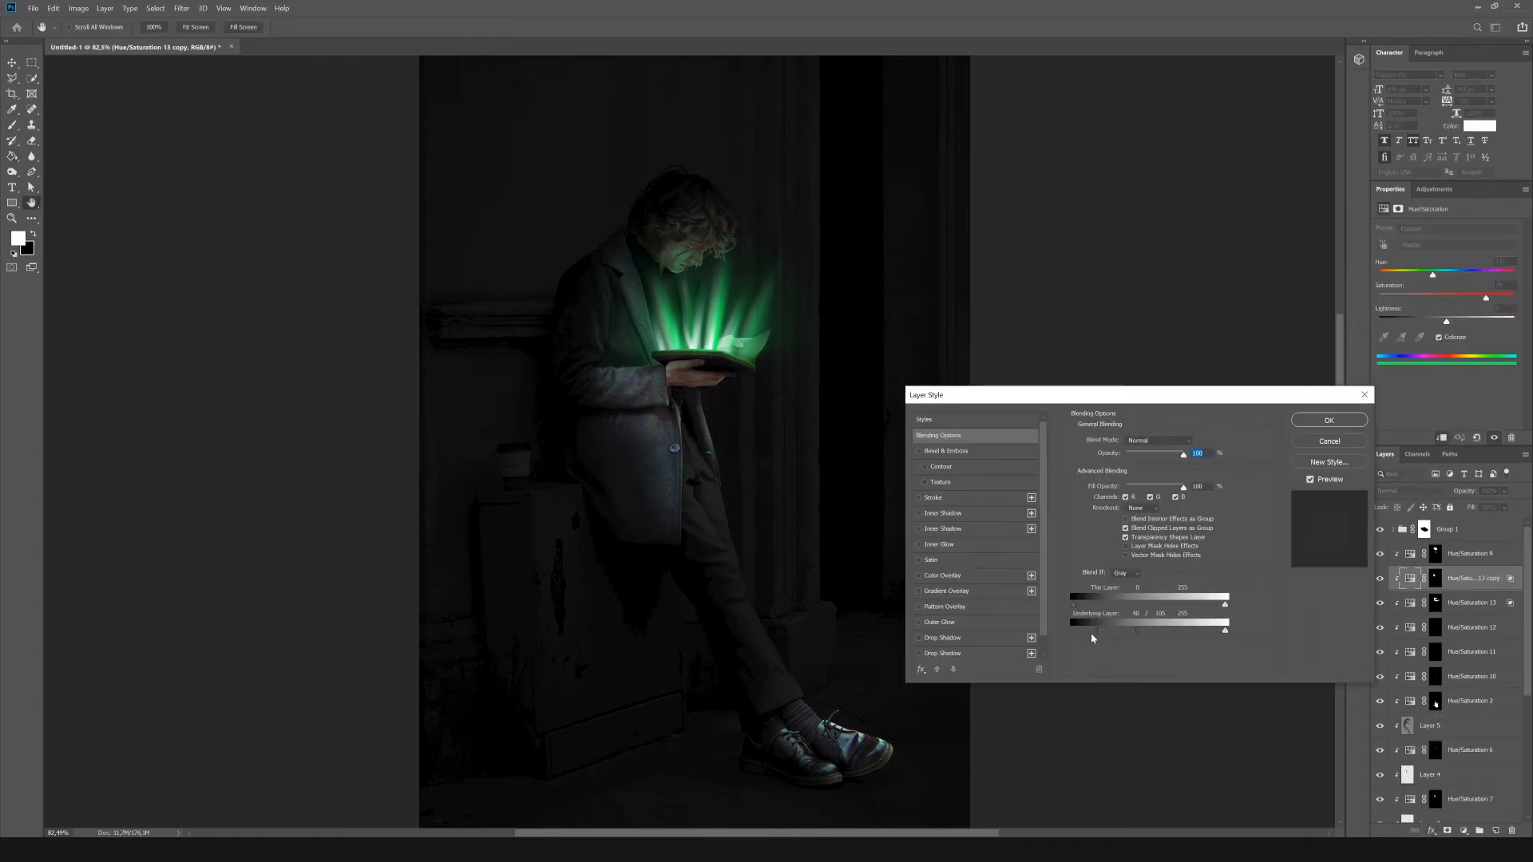
key("Return")
scroll(706, 436, "down", 4)
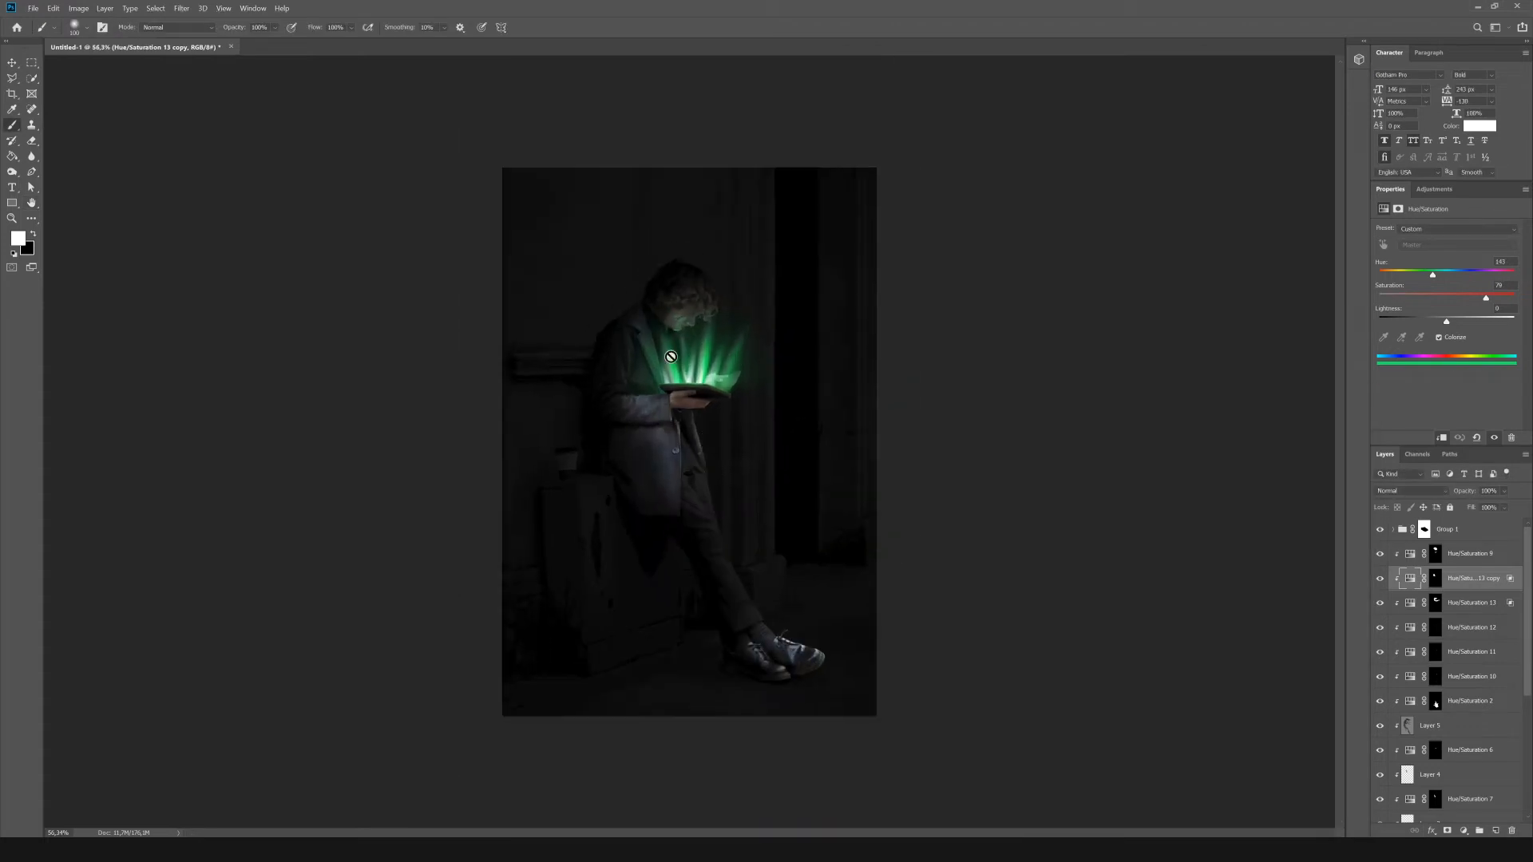
scroll(673, 356, "up", 6)
Add a Hue/Saturation adjustment above the background's Brightness/Contrast, raise its lightness slightly and colorize it green at saturation 61.
left_click(1480, 536)
scroll(1462, 566, "down", 4)
left_click(1468, 763)
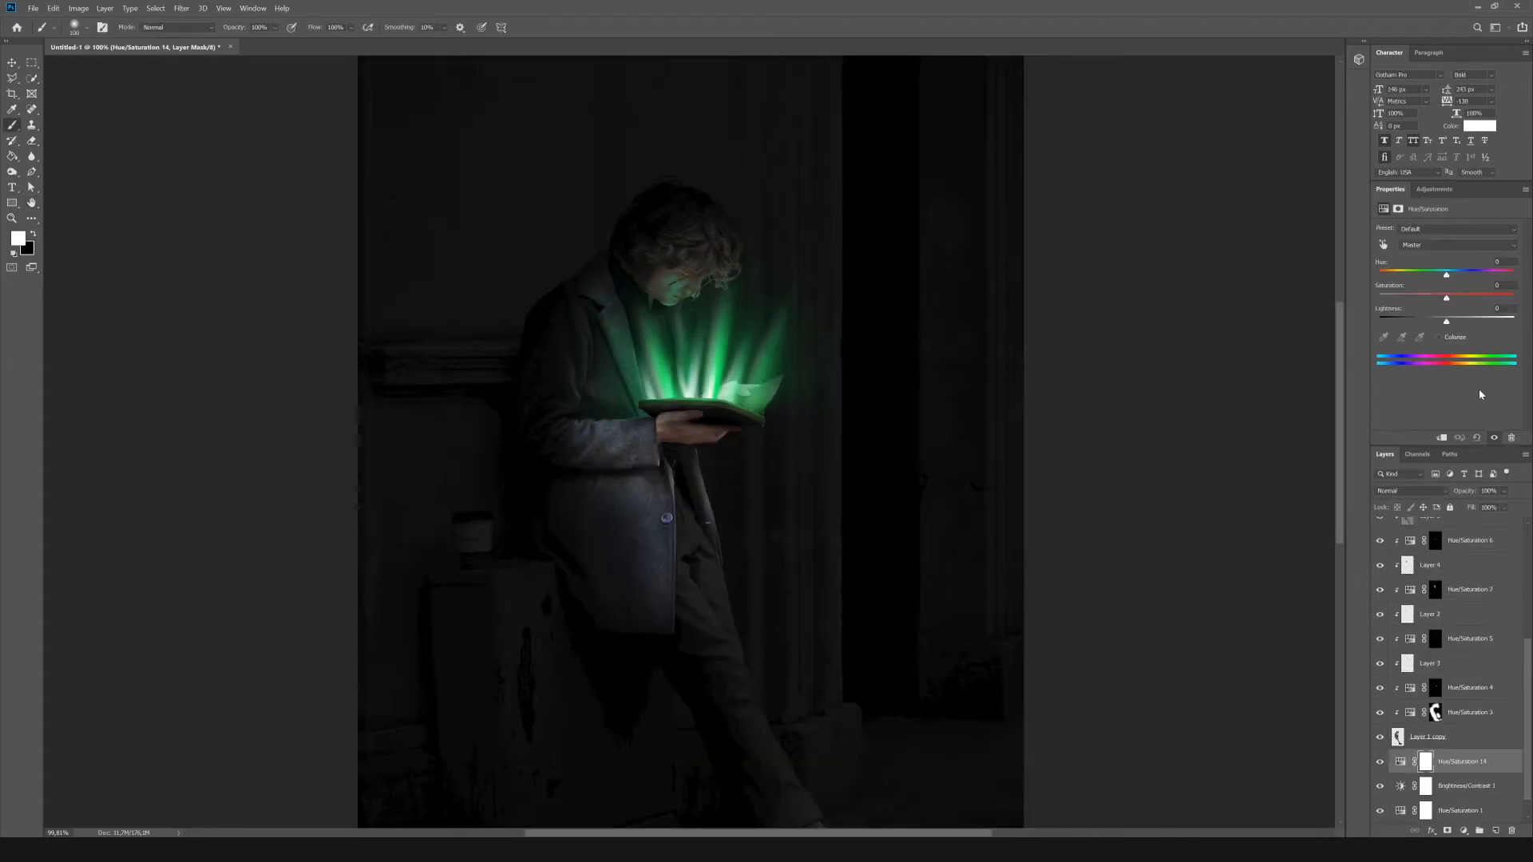
left_click_drag(1446, 321, 1453, 323)
left_click(1441, 337)
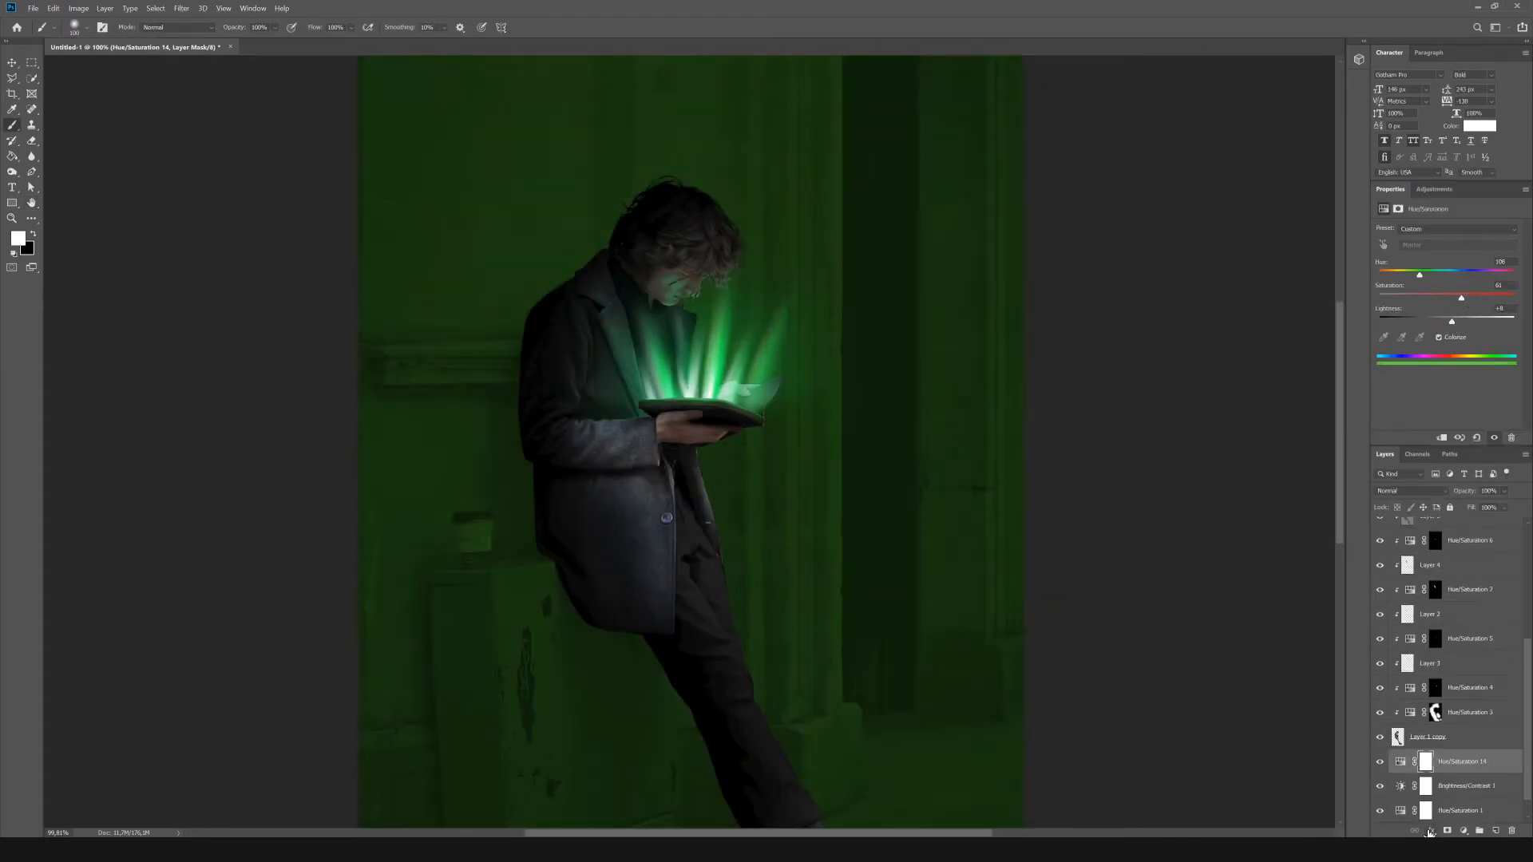
Adjust the green background tint's Blend If ranges so the darkest tones of This Layer are blended out softly.
left_click(1431, 831)
left_click(1431, 831)
left_click(1453, 714)
mouse_move(1074, 631)
left_mouse_down()
mouse_move(1103, 632)
mouse_move(1073, 631)
left_mouse_up()
mouse_move(1074, 606)
left_mouse_down()
mouse_move(1113, 612)
mouse_move(1097, 611)
left_mouse_up()
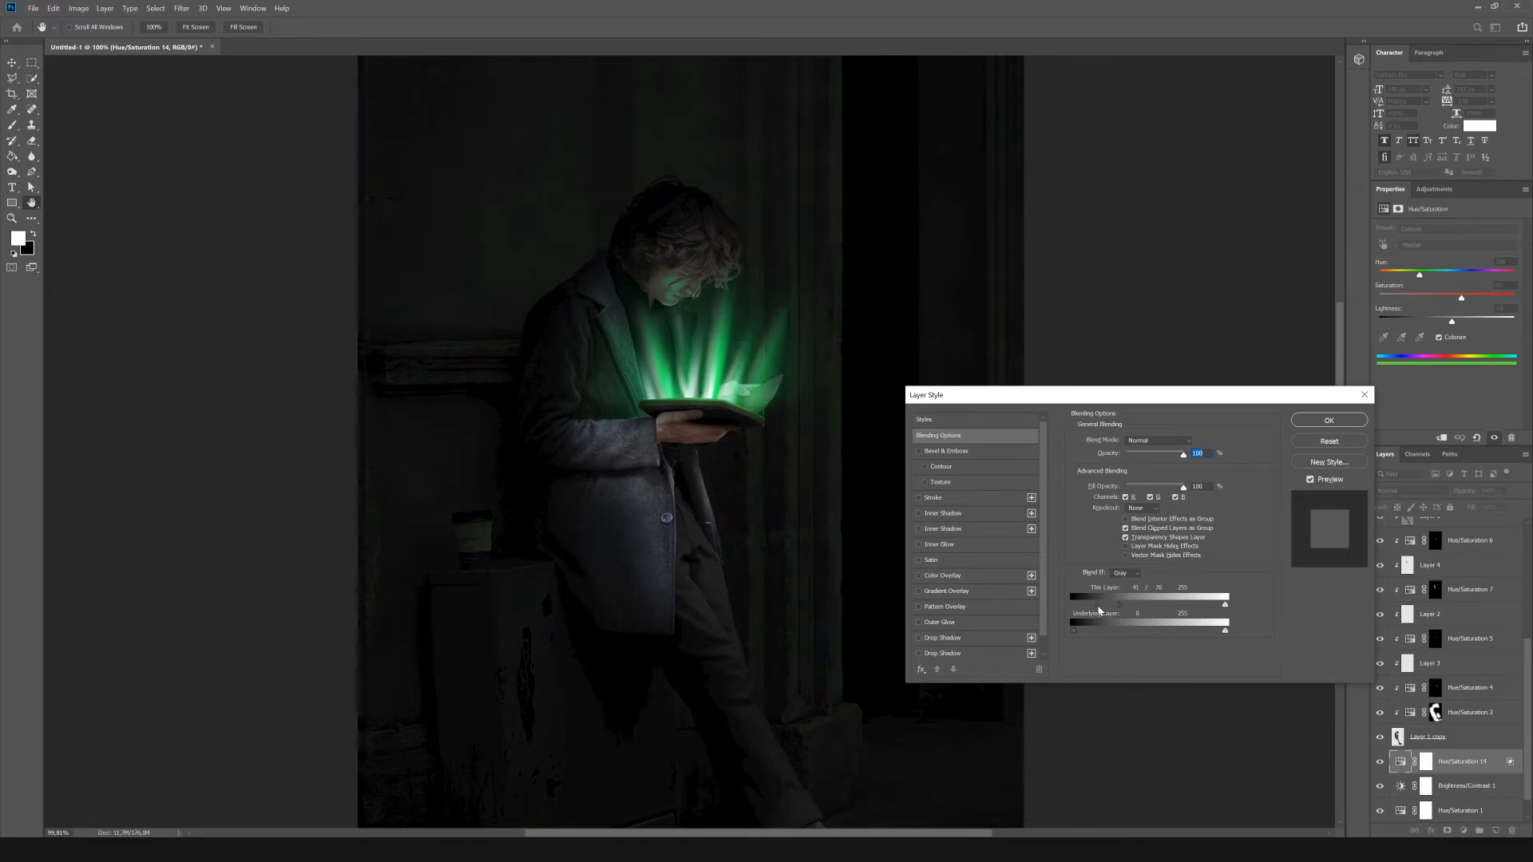
left_click(1325, 419)
Fill the green background tint's mask with black and make white the painting colour.
key("ctrl+0")
left_click(1426, 762)
key("g")
key("x")
left_click(696, 425)
key("y")
key("x")
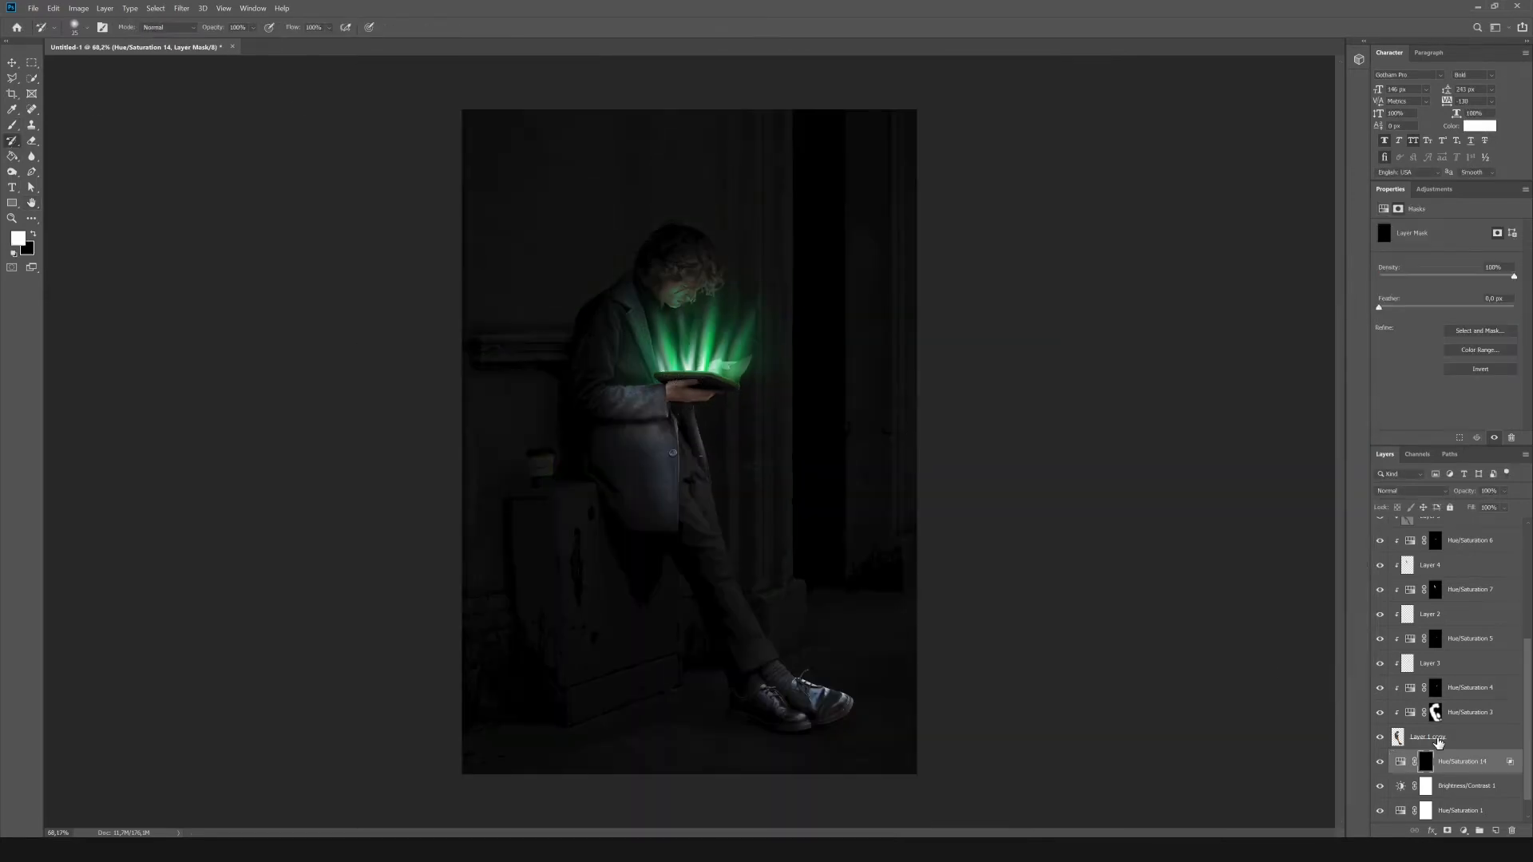
Paint white with a large soft brush on the background tint's mask to add a faint green glow around the man's upper body.
key("bracketright")
key("bracketright")
key("bracketright")
key("bracketright")
key("bracketright")
key("bracketright")
mouse_move(726, 352)
left_mouse_down()
mouse_move(606, 319)
mouse_move(671, 340)
mouse_move(732, 319)
left_mouse_up()
scroll(719, 226, "up", 8)
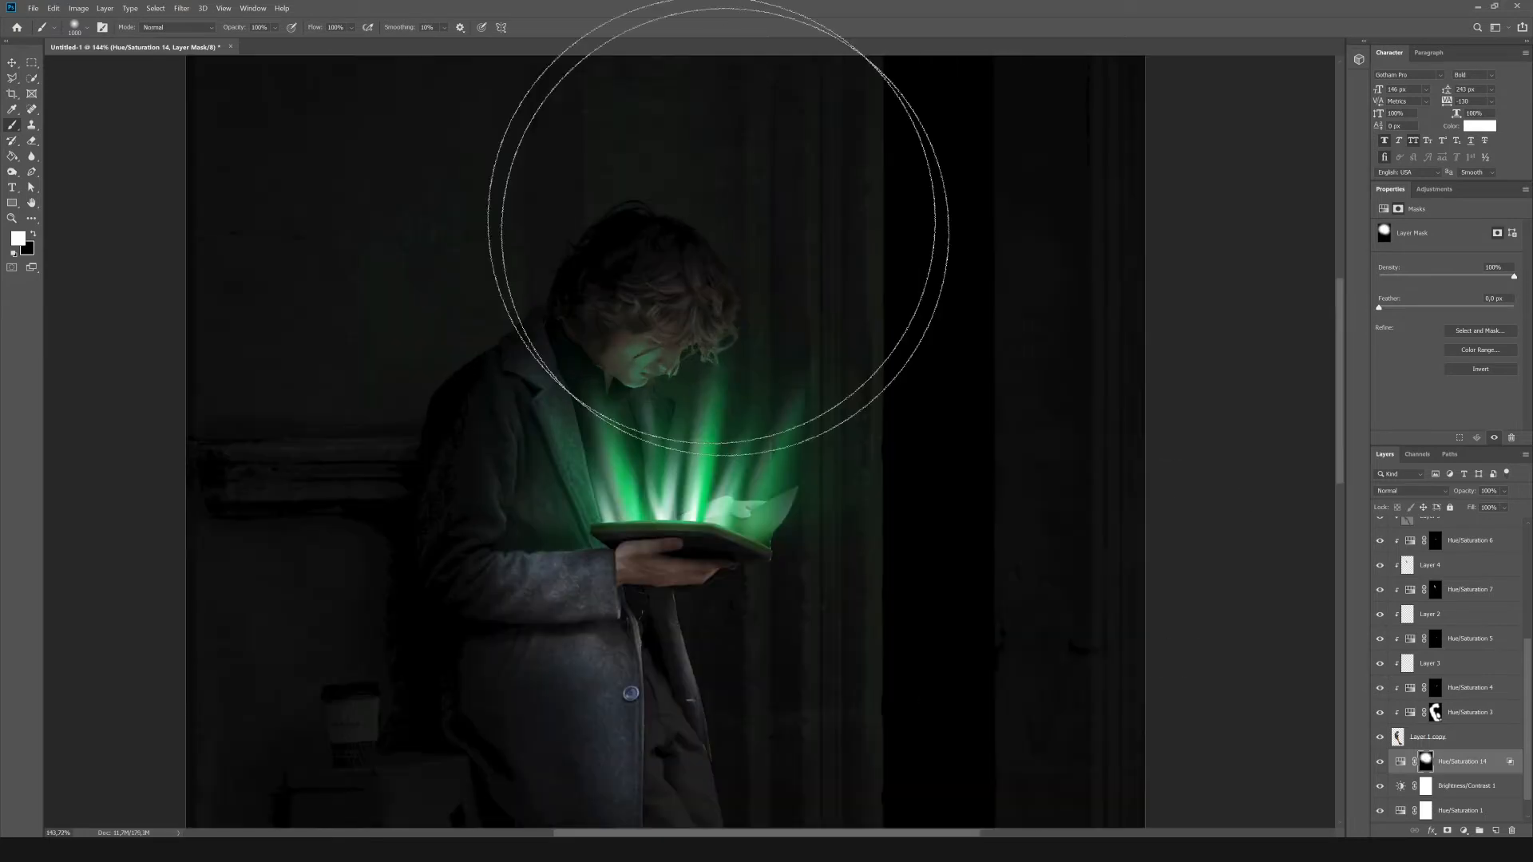
key("bracketright")
key("bracketright")
key("bracketright")
key("bracketright")
key("bracketright")
key("bracketright")
scroll(753, 361, "down", 3)
scroll(662, 436, "up", 5)
scroll(936, 495, "down", 7)
key("ctrl+0")
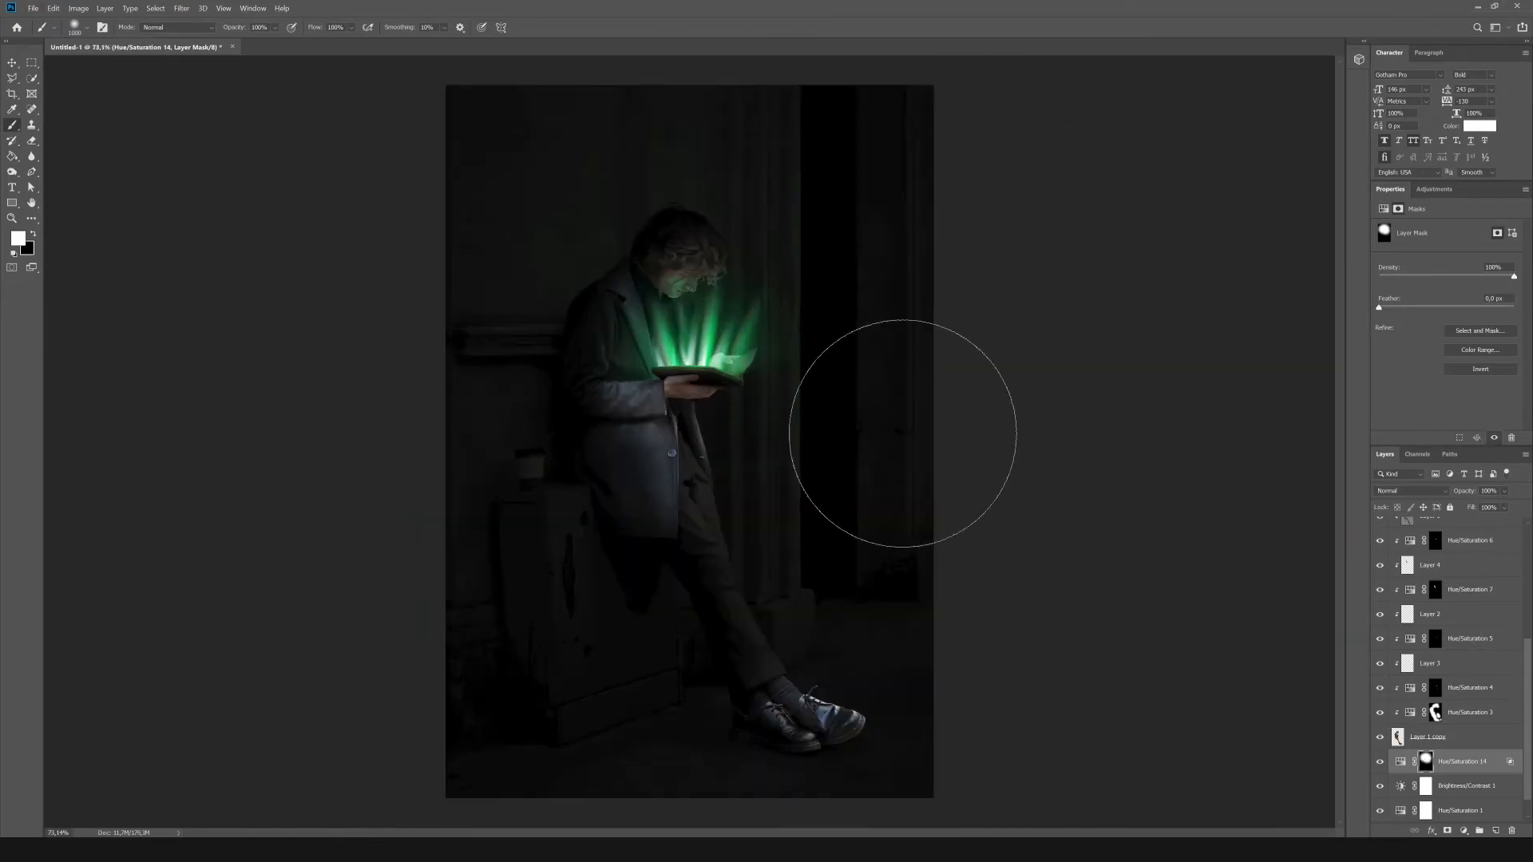
scroll(759, 548, "up", 2)
key("ctrl+0")
key("v")
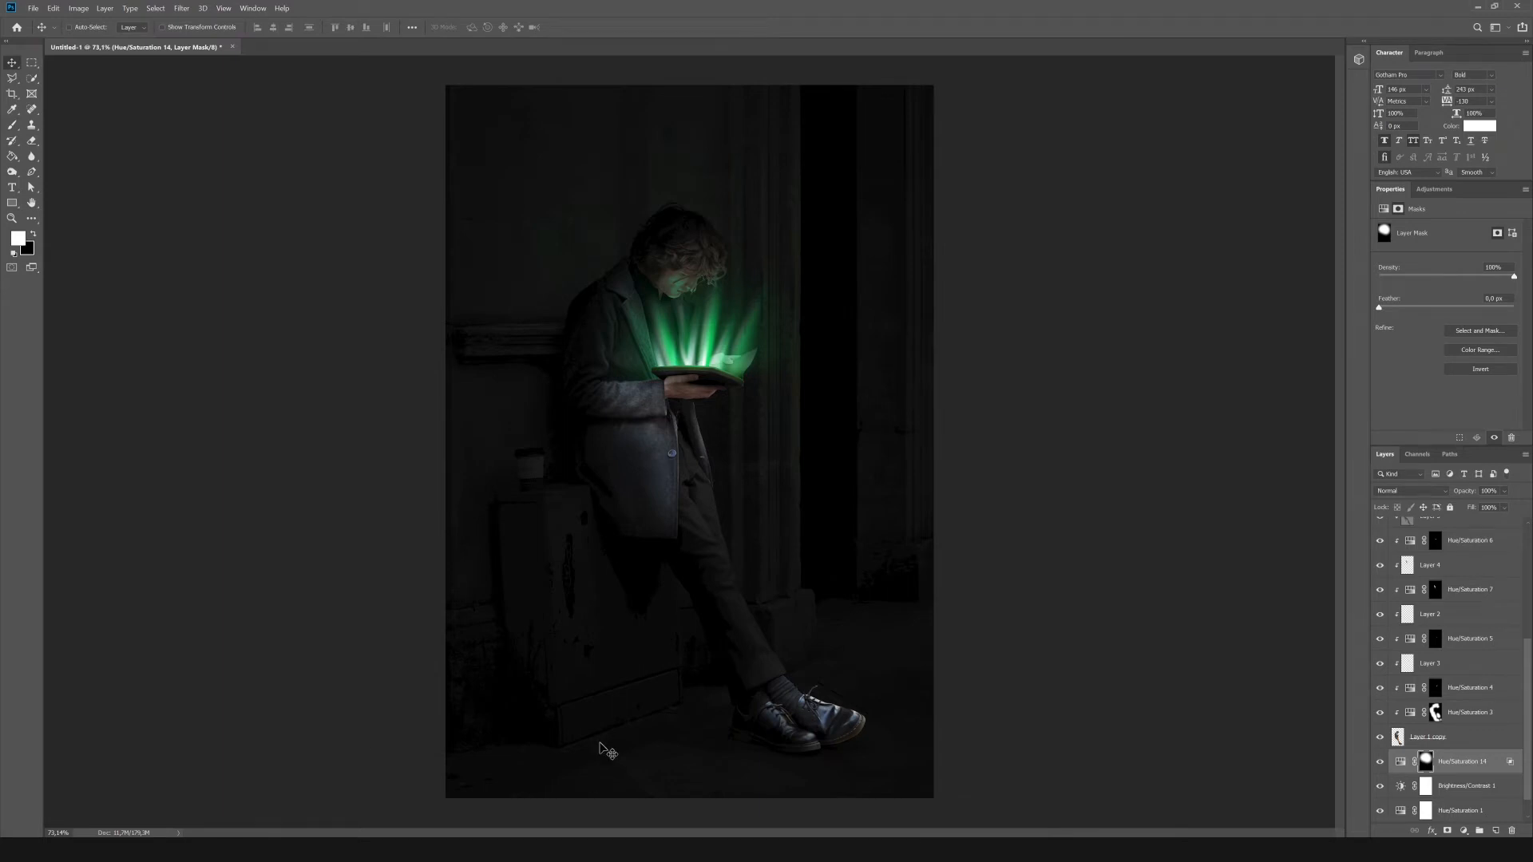
Add a Hue/Saturation adjustment above Hue/Saturation 12 and colorize the man pale green at hue 140, with lightness raised.
scroll(1474, 630, "up", 4)
left_click(1476, 615)
left_click(1435, 190)
left_click(1386, 240)
left_click_drag(1447, 322, 1387, 297)
left_click(1439, 337)
left_click(1432, 831)
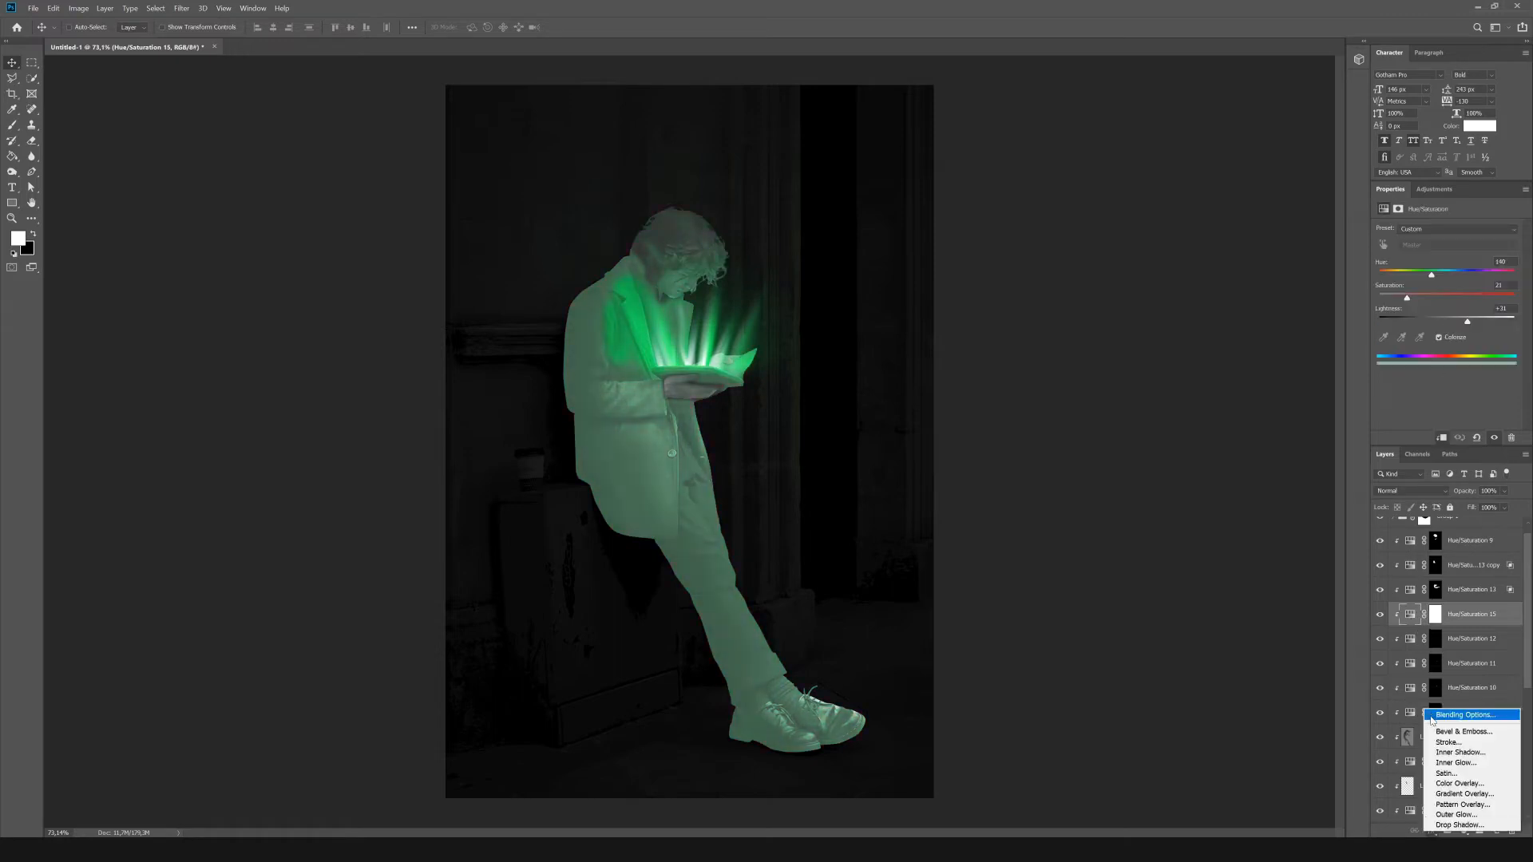
left_click(1447, 715)
mouse_move(1072, 604)
left_mouse_down()
mouse_move(1162, 601)
mouse_move(1072, 601)
left_mouse_up()
left_click(1331, 442)
Invert the pale green tint's mask to black and paint fine white highlights along the coat's lapel edges with a small brush.
scroll(801, 257, "up", 4)
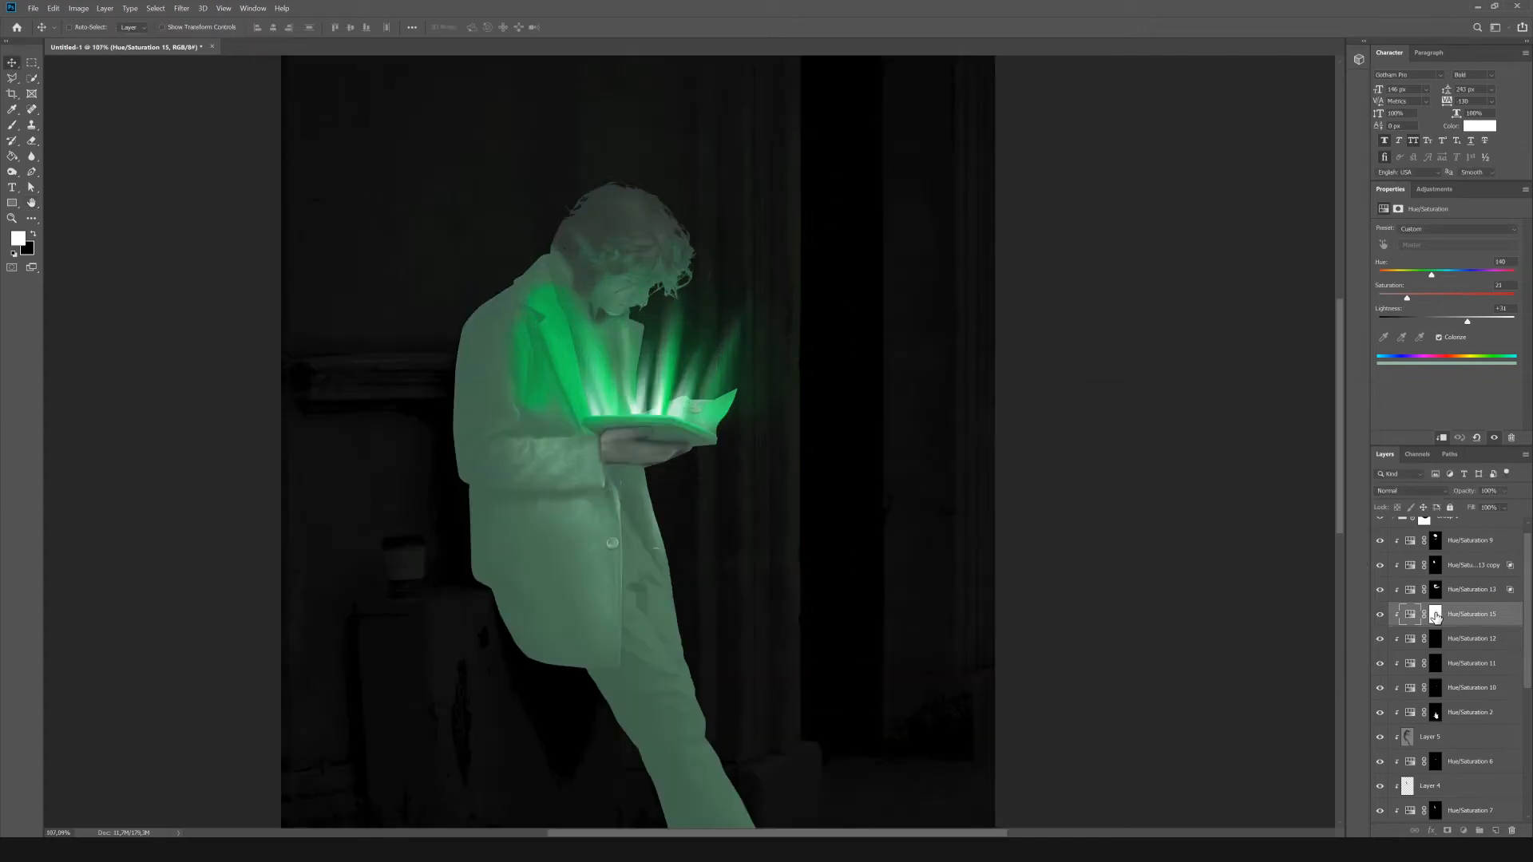
key("ctrl+i")
key("b")
scroll(616, 352, "up", 6)
key("bracketleft")
key("bracketleft")
key("bracketleft")
key("bracketleft")
key("bracketleft")
key("bracketleft")
key("bracketleft")
key("bracketleft")
key("bracketleft")
key("bracketleft")
key("bracketleft")
key("bracketleft")
key("bracketleft")
key("bracketleft")
key("bracketleft")
key("bracketleft")
key("bracketleft")
key("bracketleft")
key("bracketleft")
key("bracketleft")
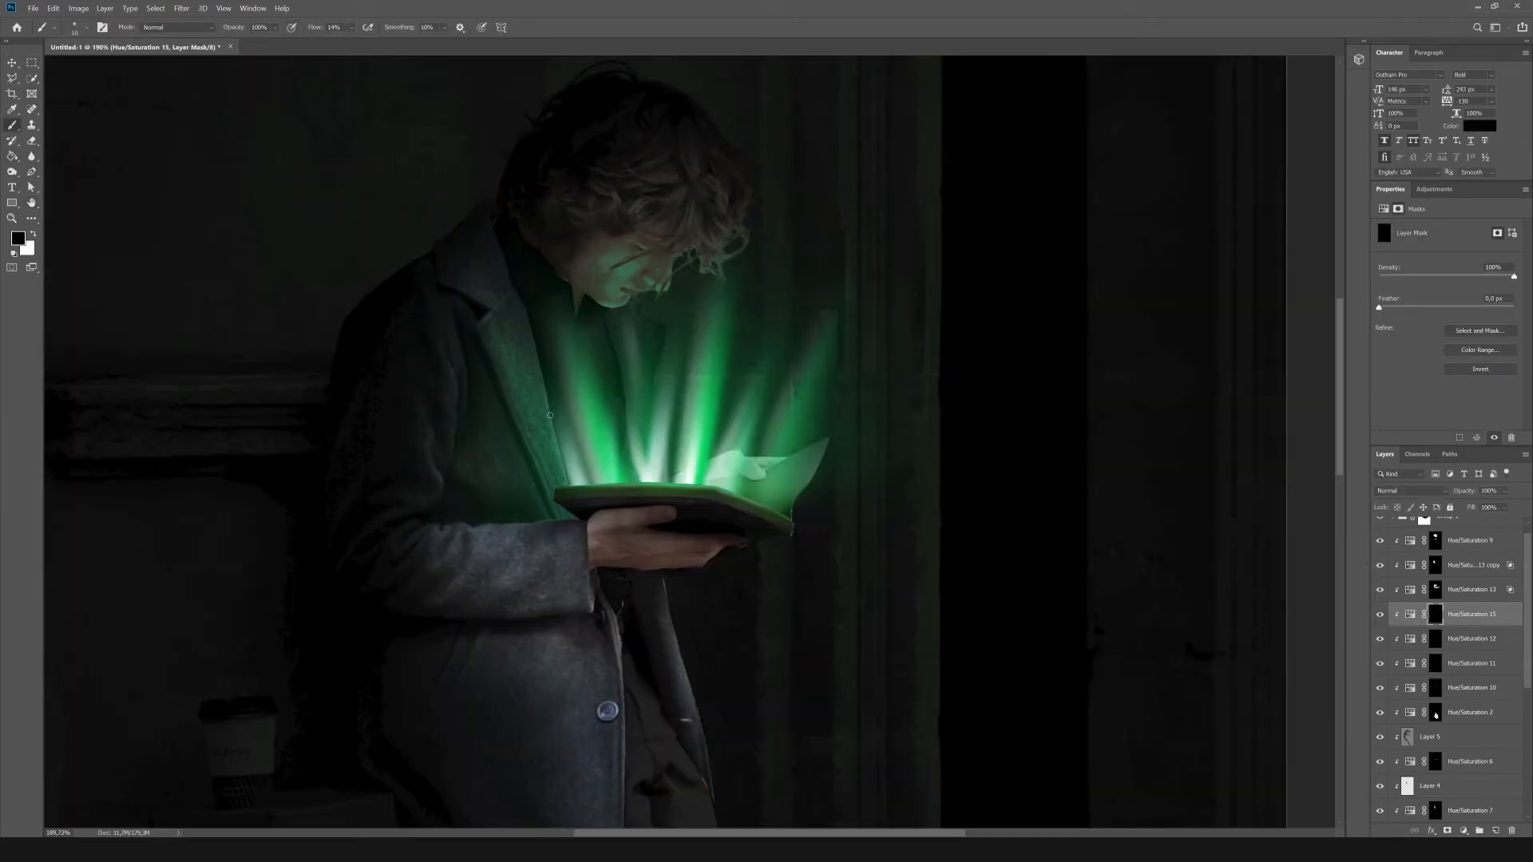
scroll(660, 301, "up", 7)
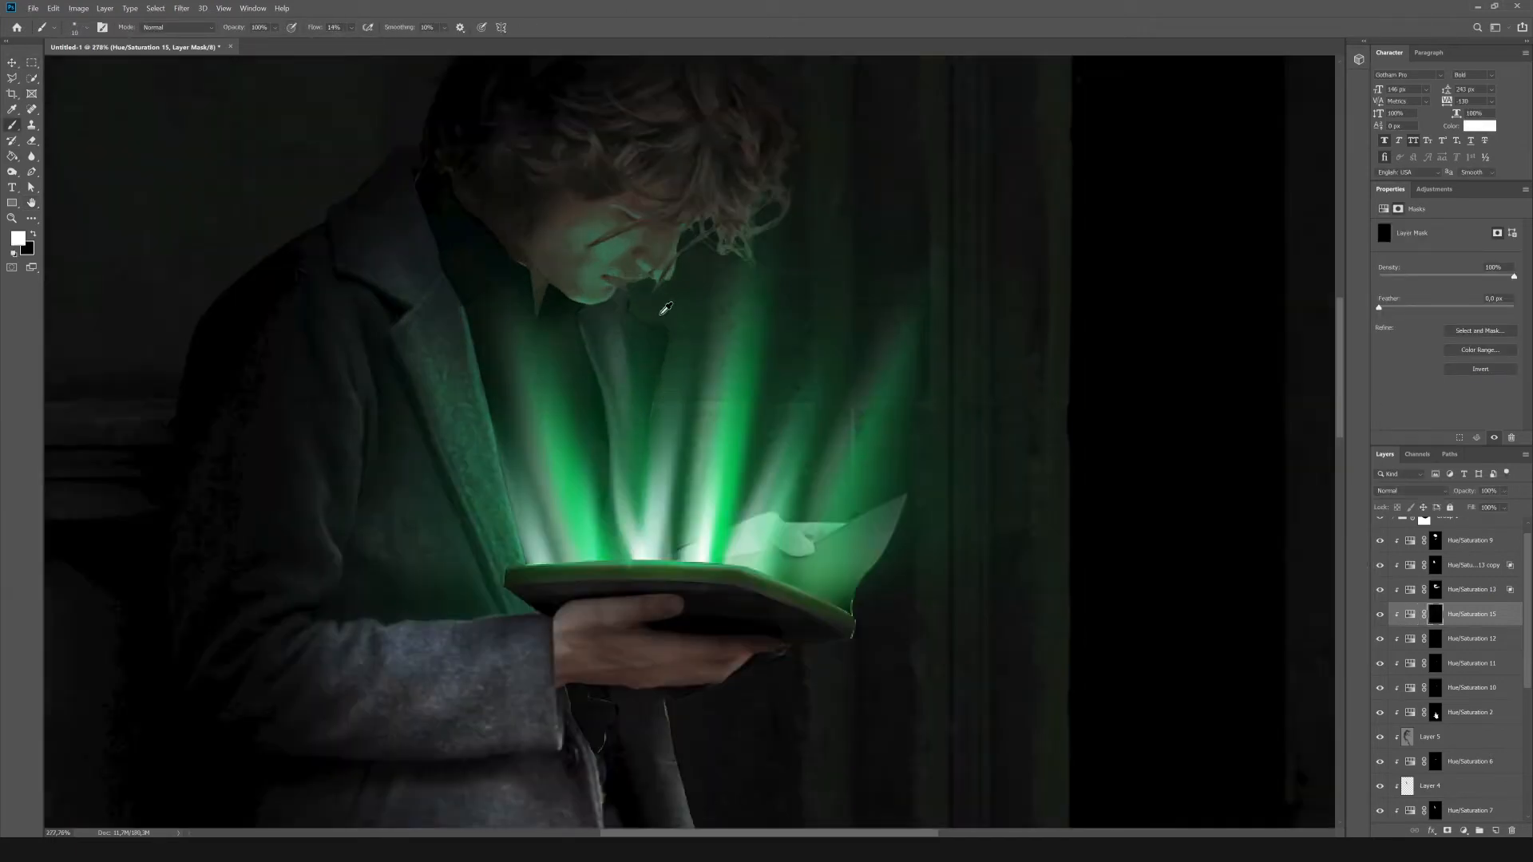
key("ctrl+0")
scroll(647, 478, "up", 6)
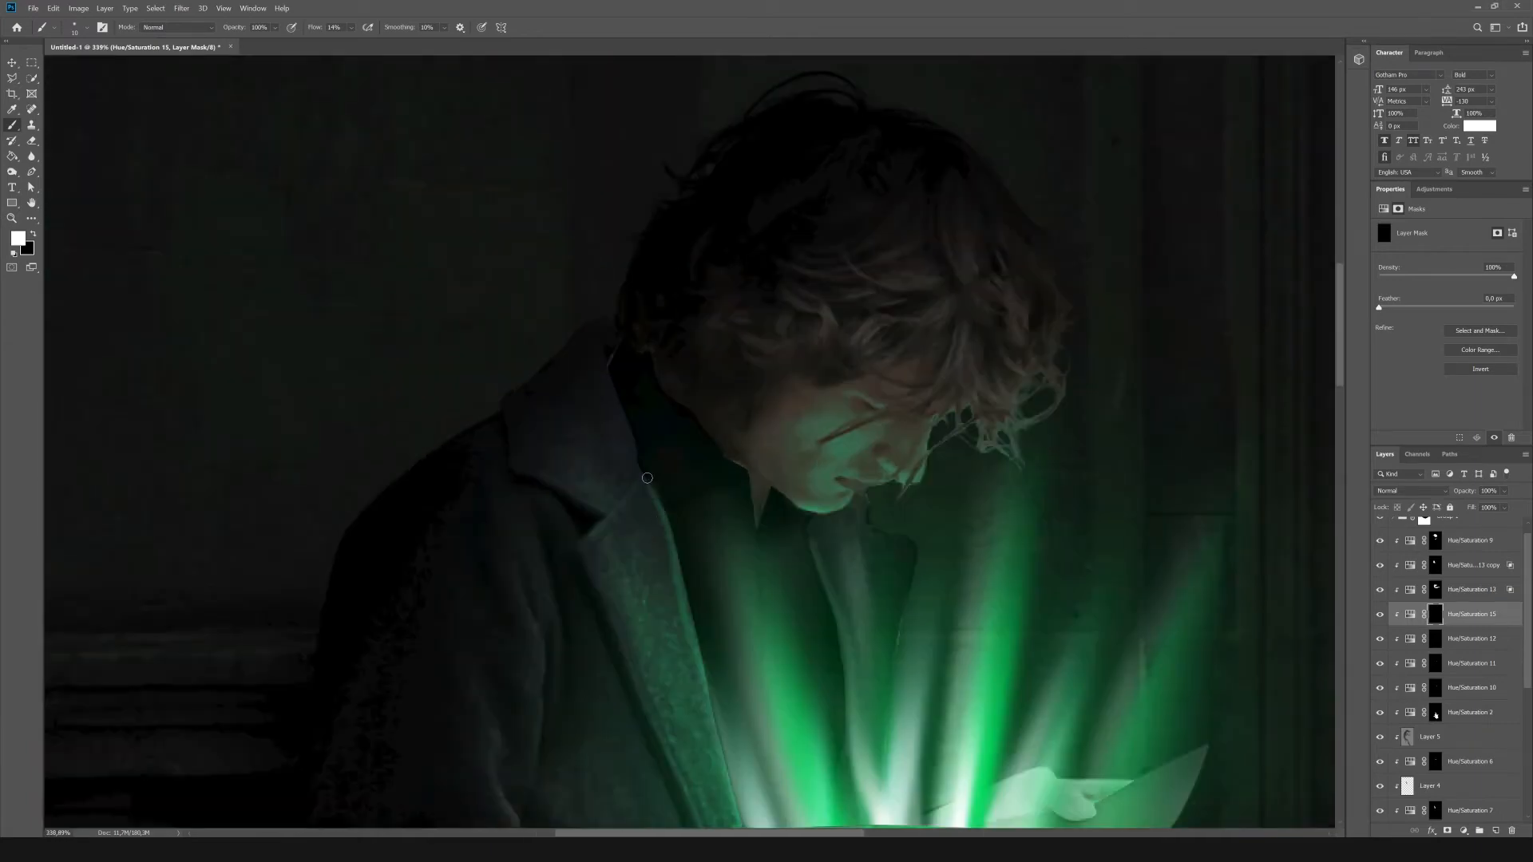
key("ctrl+0")
scroll(489, 307, "up", 5)
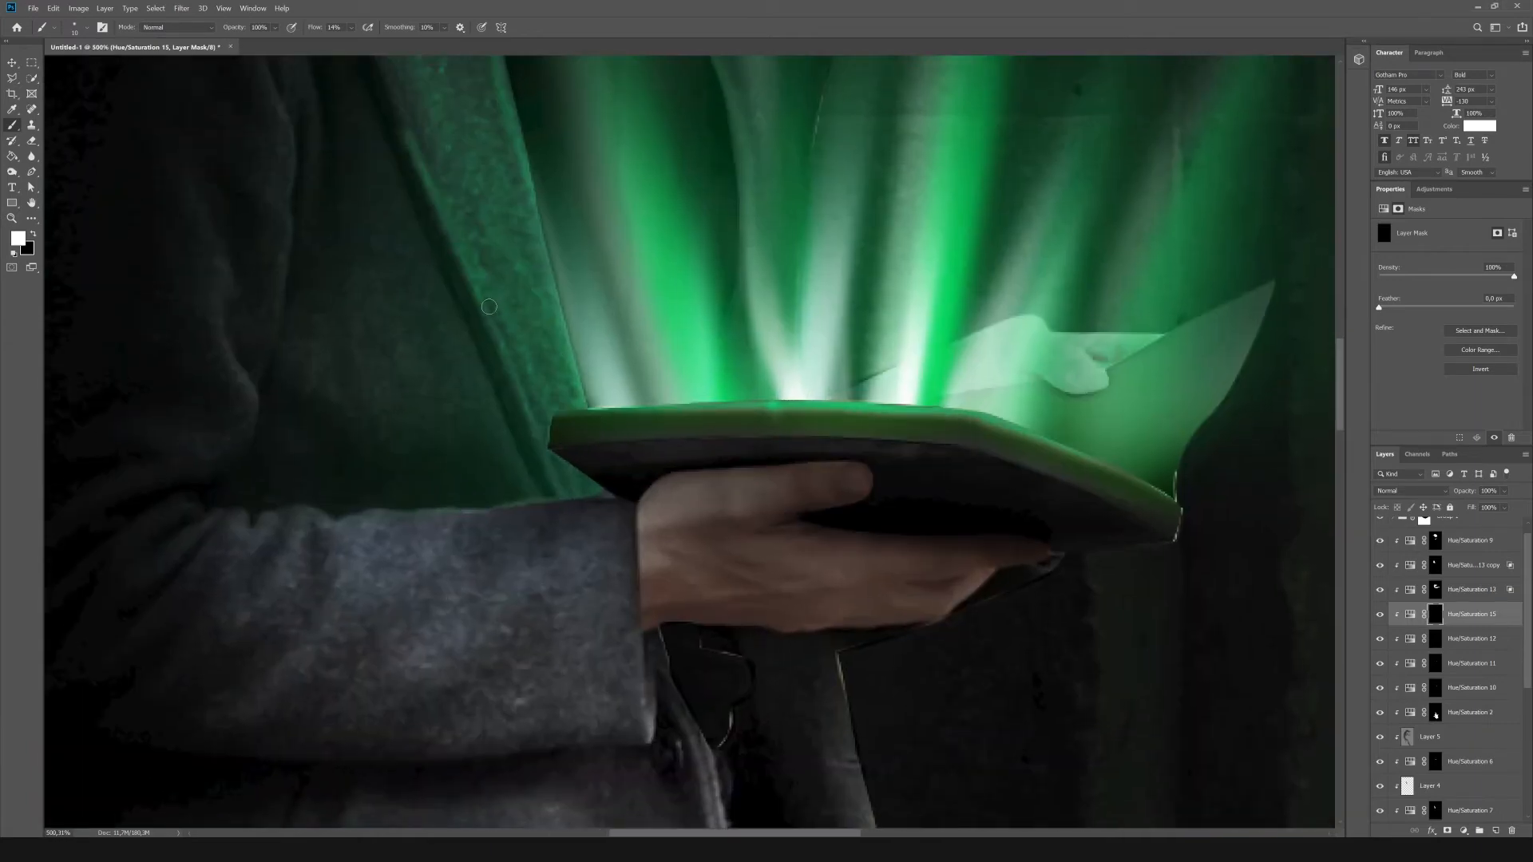
key("ctrl+0")
scroll(676, 370, "up", 5)
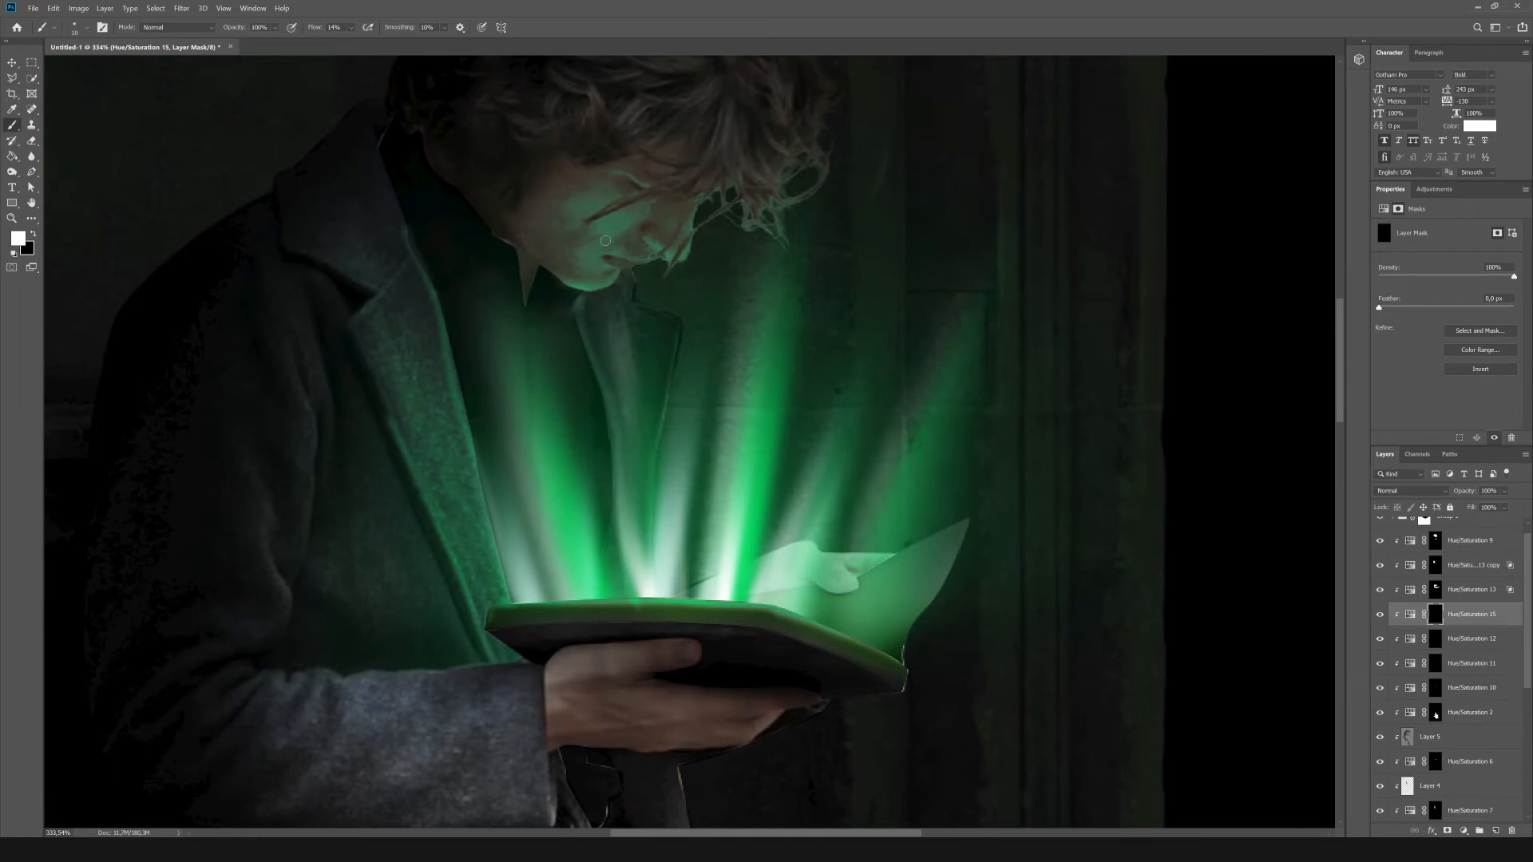
scroll(629, 275, "down", 10)
scroll(722, 457, "up", 6)
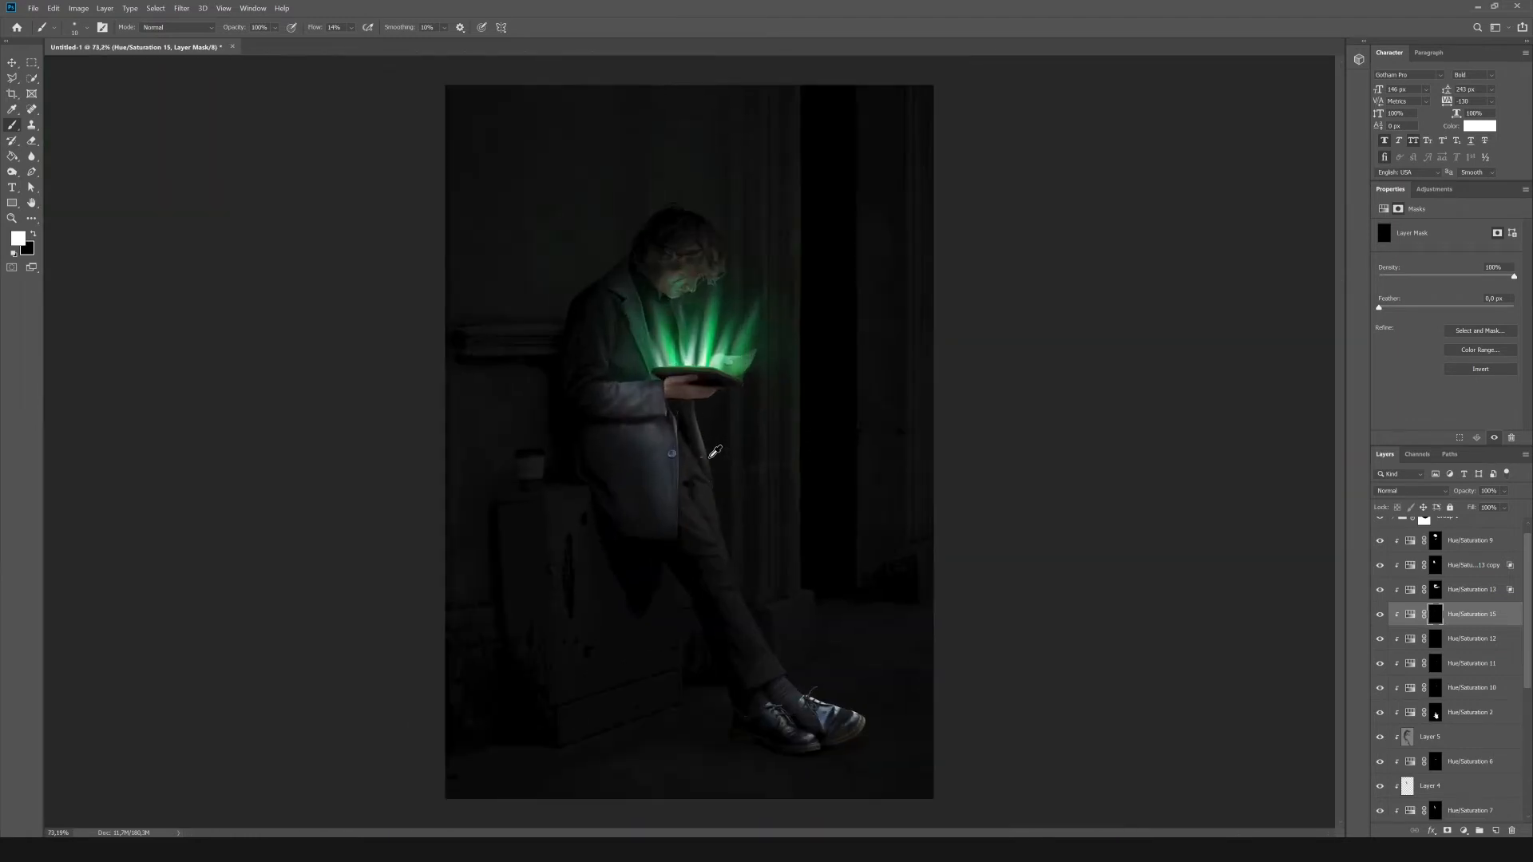
Add a Hue/Saturation adjustment to the figure with strongly reduced saturation and invert its mask to black.
left_click(1435, 189)
left_click(1389, 235)
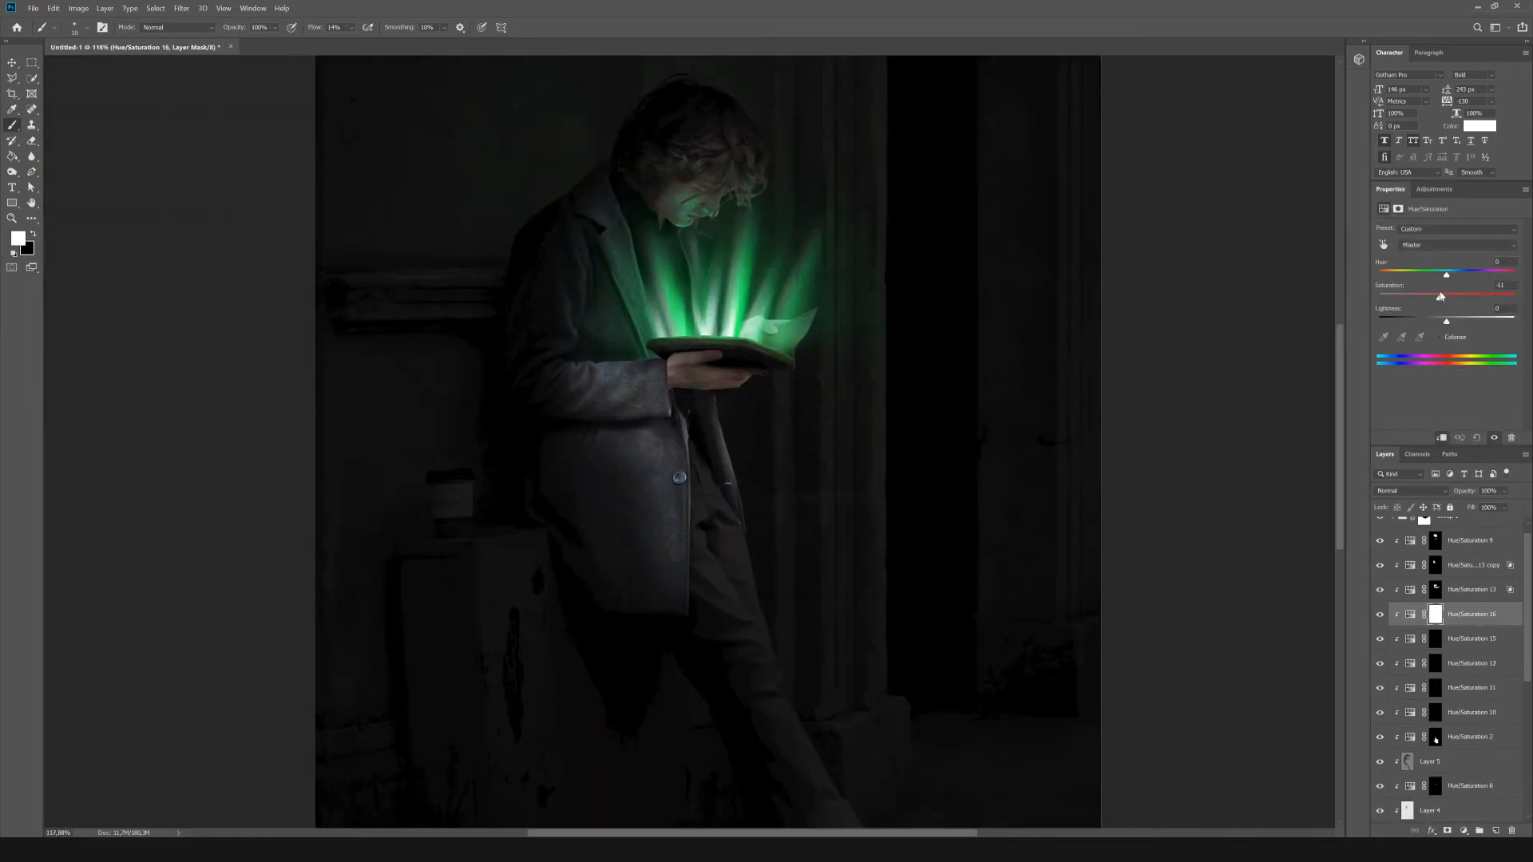
left_click_drag(1441, 297, 1382, 296)
key("ctrl+i")
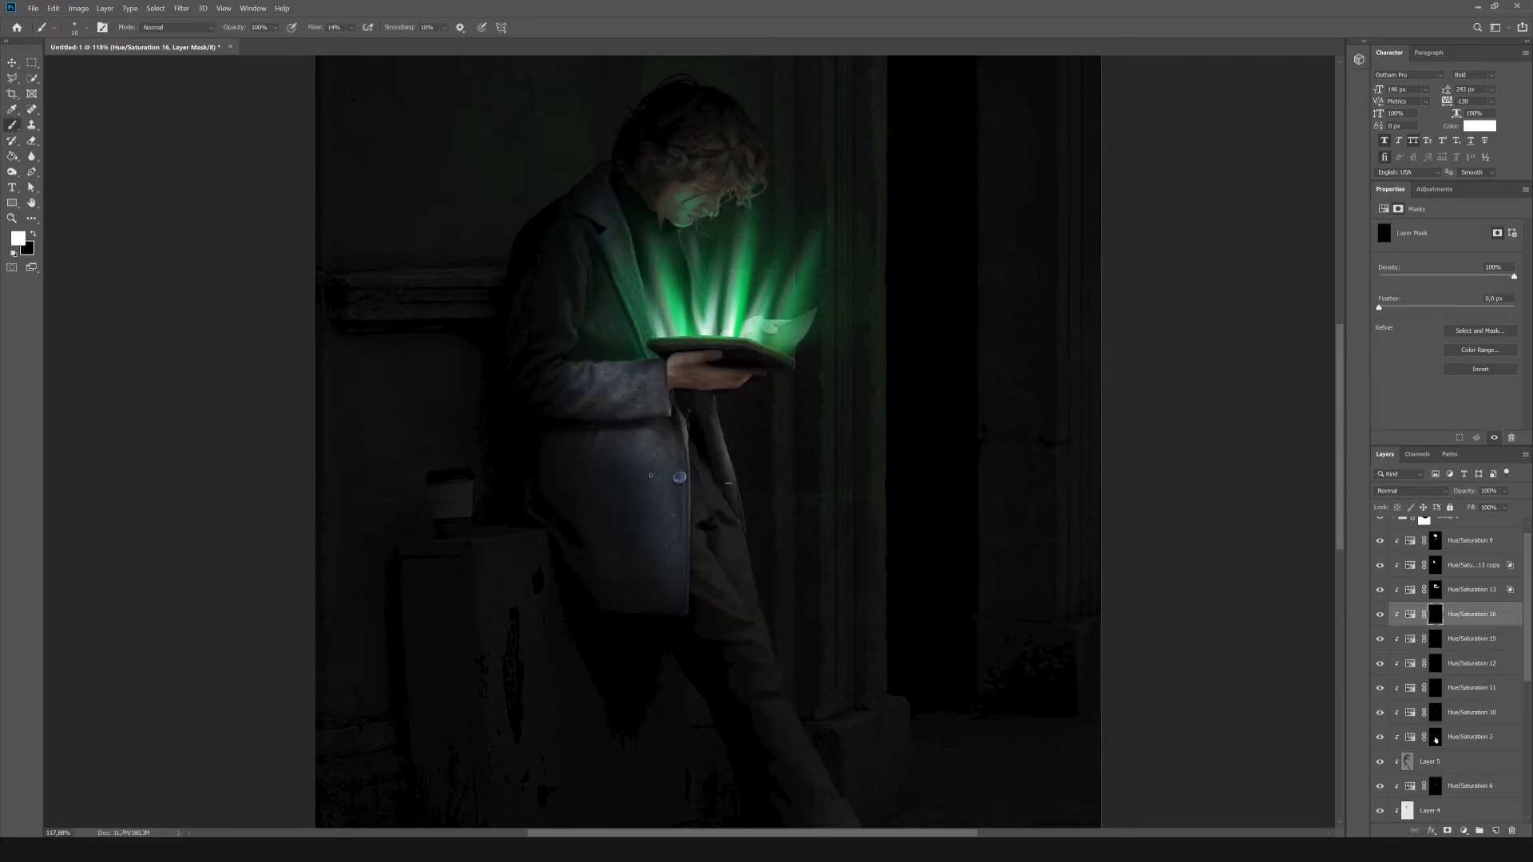
Paint white on the desaturation mask with an enlarged soft brush over the man's hand and coat.
mouse_move(749, 378)
left_mouse_down()
mouse_move(613, 380)
mouse_move(676, 436)
mouse_move(673, 567)
mouse_move(711, 525)
mouse_move(688, 424)
mouse_move(676, 438)
mouse_move(609, 436)
left_mouse_up()
key("bracketright")
key("bracketright")
key("bracketright")
scroll(711, 444, "down", 6)
scroll(725, 479, "up", 4)
scroll(811, 639, "down", 5)
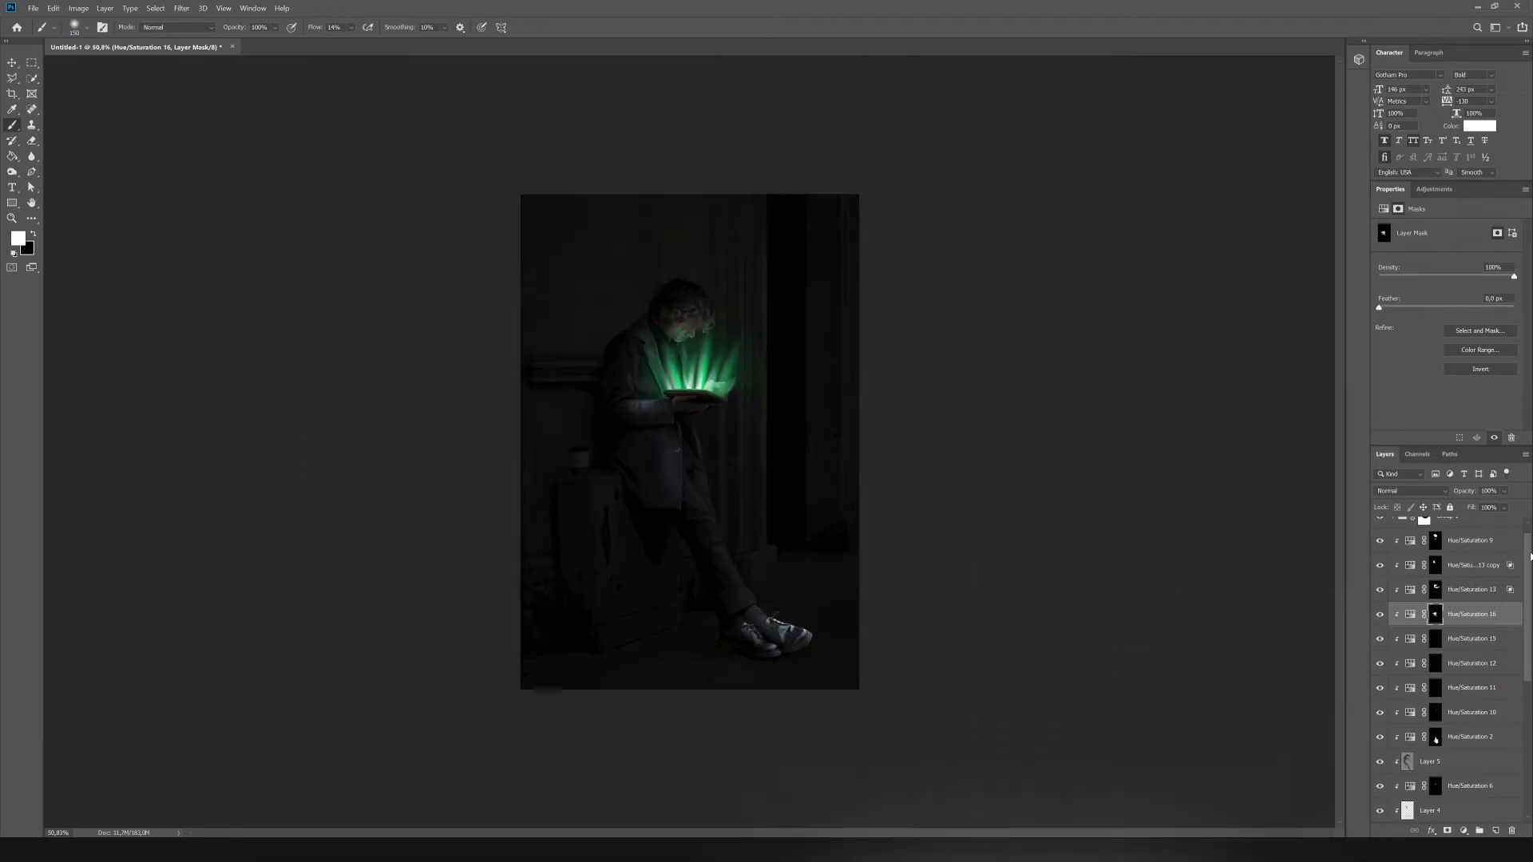
Add a Hue/Saturation adjustment with slightly raised lightness, invert its mask and paint the lightening back onto the man's lower body.
left_click(1434, 190)
left_click(1396, 231)
left_click_drag(1447, 322, 1455, 323)
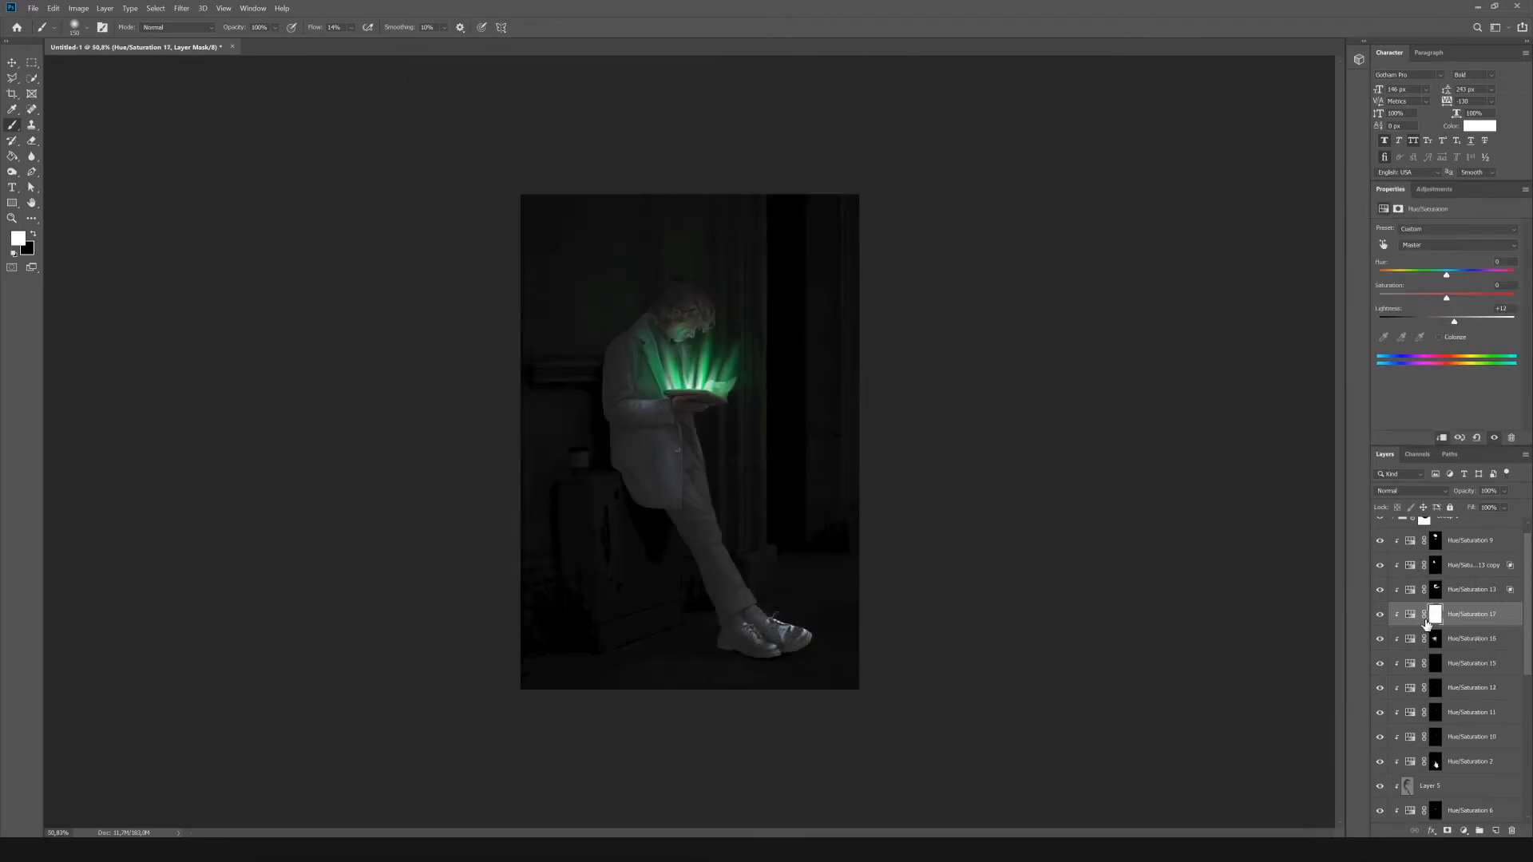
key("ctrl+i")
key("bracketright")
scroll(789, 532, "up", 1)
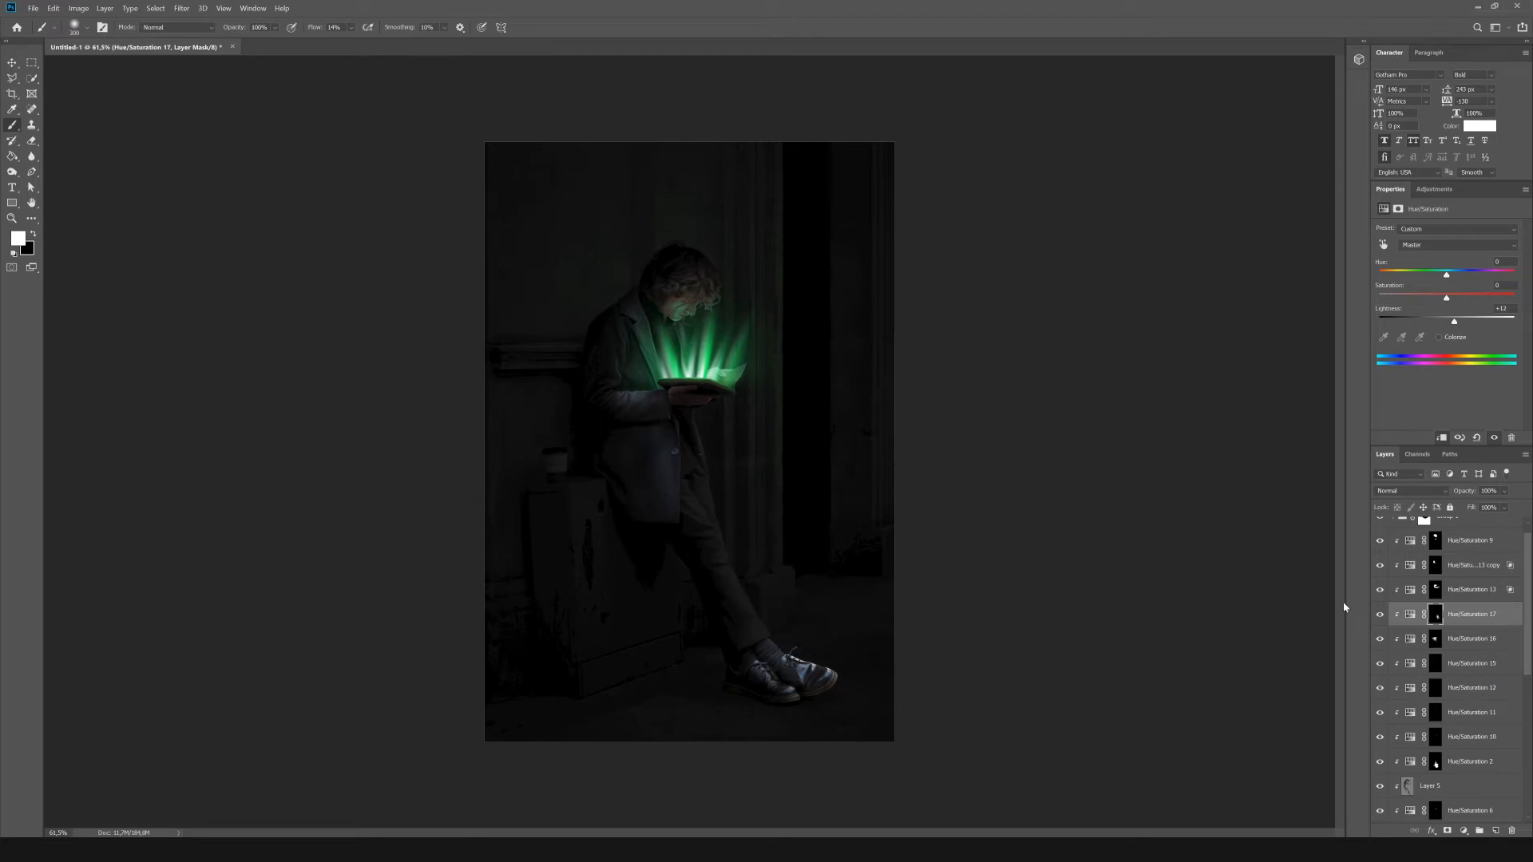
Add a Hue/Saturation adjustment below Hue/Saturation 9, colorized green at hue 137 and saturation 46 with slightly raised lightness.
left_click(1471, 578)
left_click(1434, 190)
left_click(1396, 232)
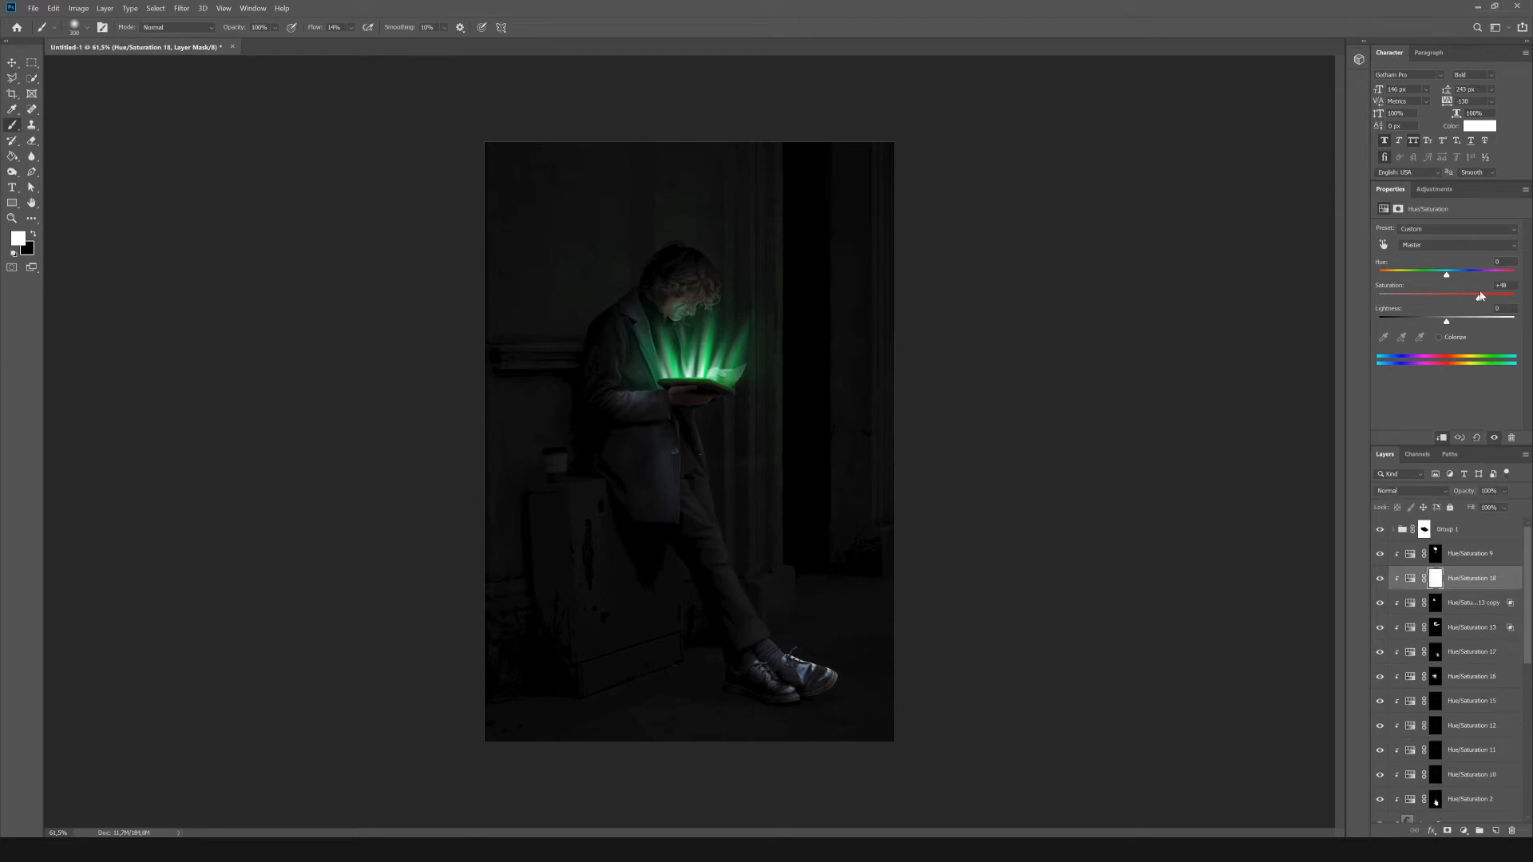
left_click_drag(1447, 322, 1472, 322)
left_click(1440, 337)
left_click_drag(1381, 274, 1442, 299)
left_click_drag(1447, 322, 1455, 322)
left_click_drag(1419, 275, 1430, 276)
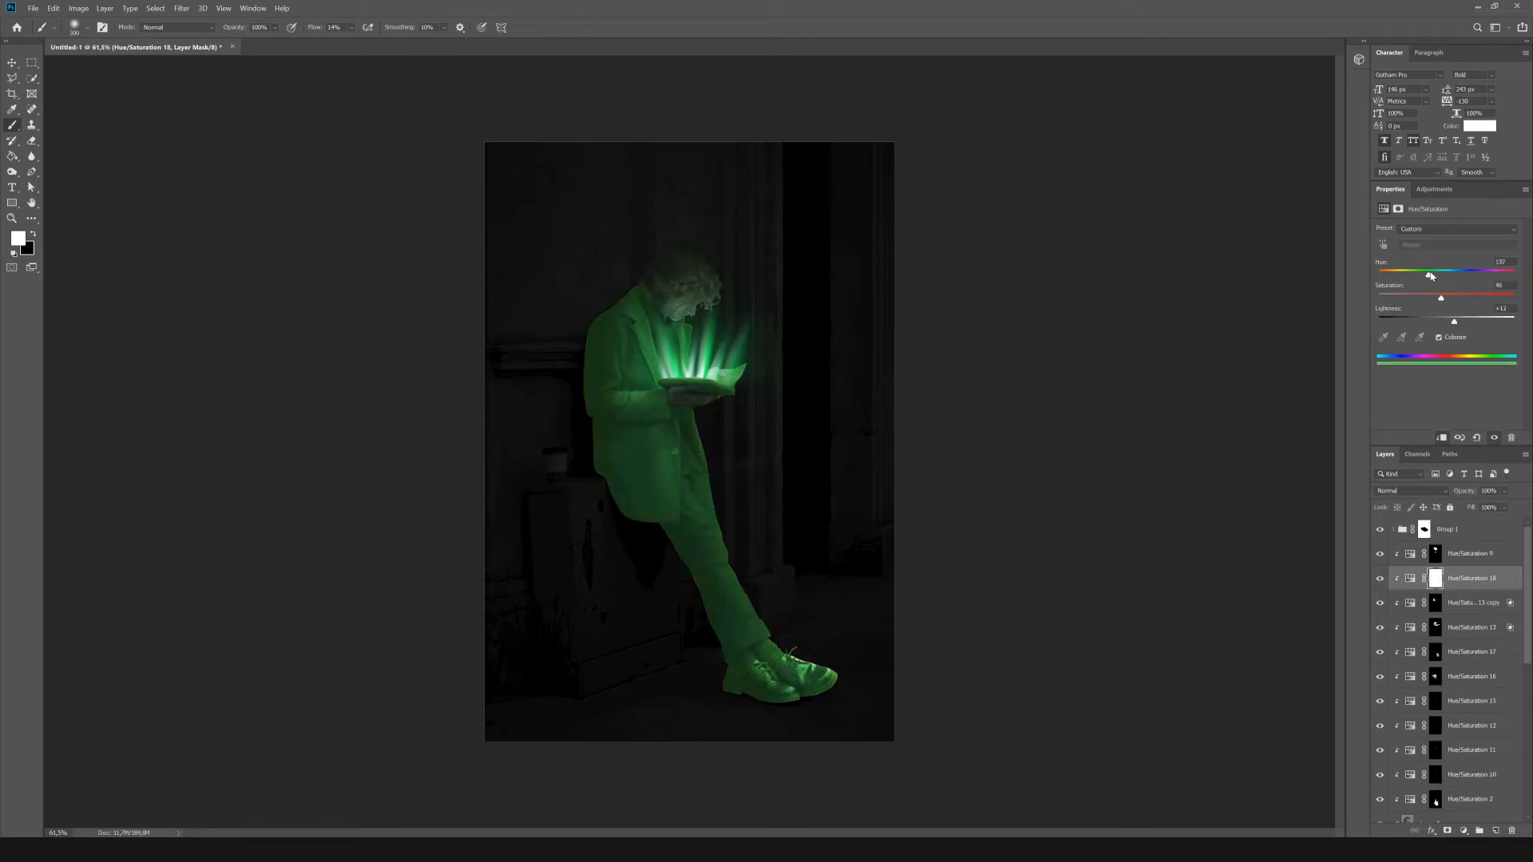
Raise the new tint's Blend If underlying black point, invert its mask to black and paint subtle green reflections onto the man.
left_click(1432, 832)
left_click(1464, 711)
mouse_move(1074, 605)
left_mouse_down()
mouse_move(1107, 609)
mouse_move(1069, 611)
left_mouse_up()
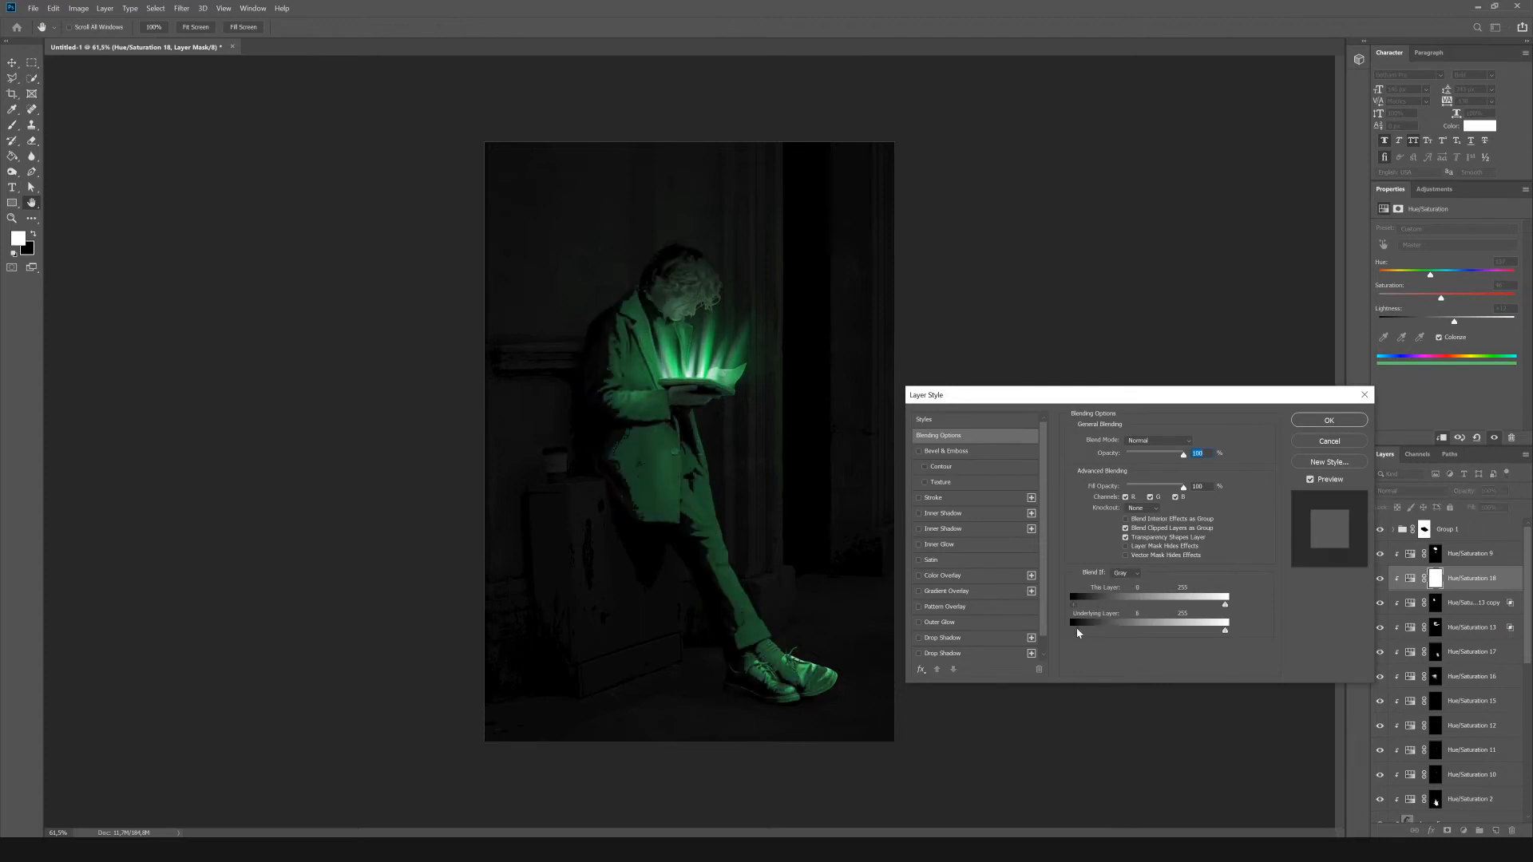
key("Return")
key("ctrl+i")
key("b")
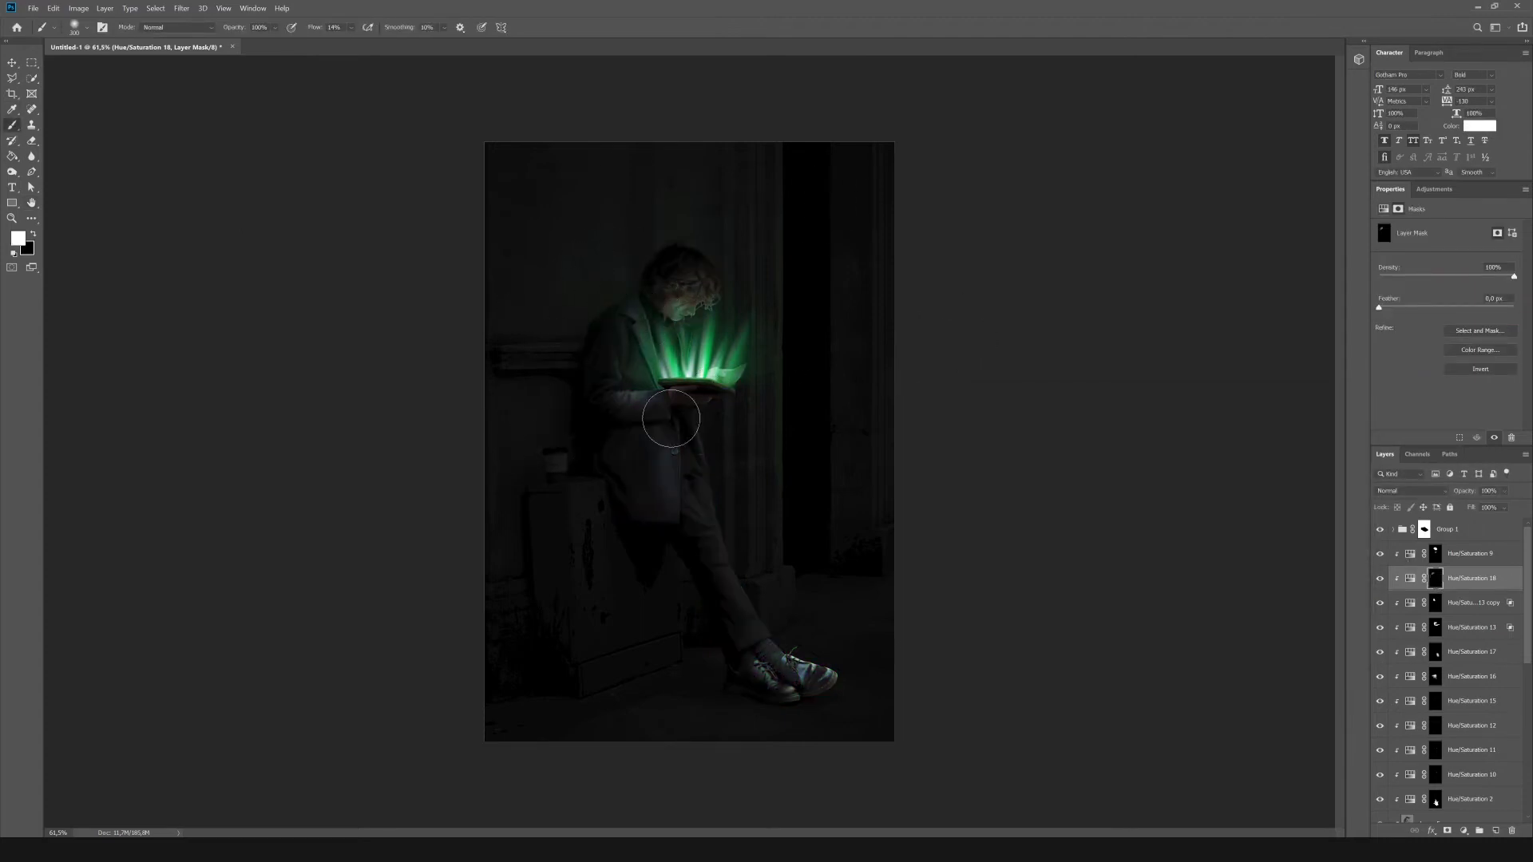
Paste the orange particle image above Hue/Saturation 9 and place it across the middle of the composition.
left_click(1471, 555)
key("ctrl+v")
key("v")
left_click_drag(688, 415, 681, 390)
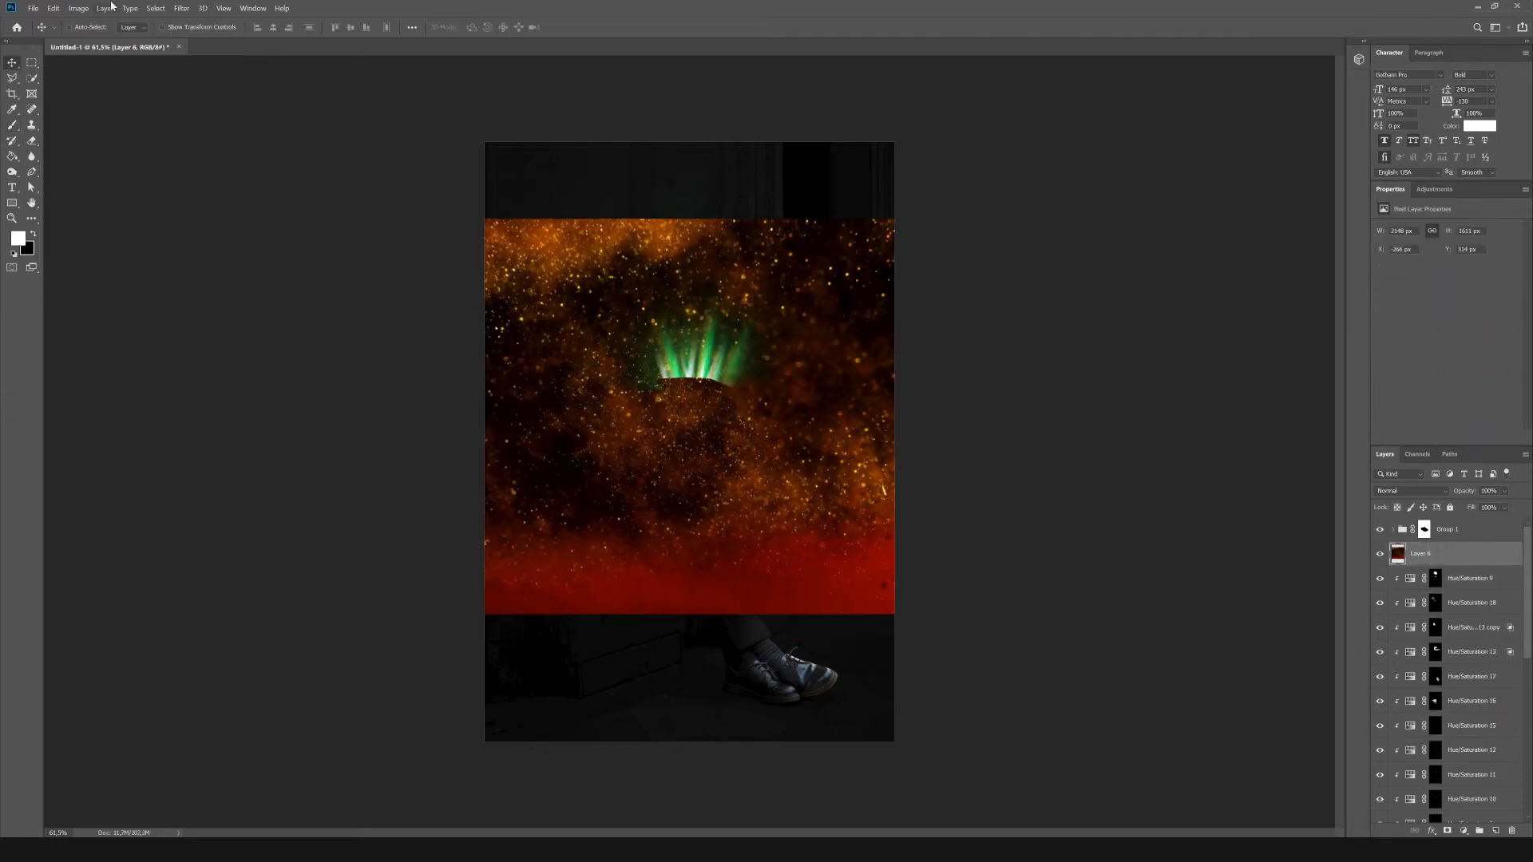
Shift the pasted particle image's hue from orange to green with Hue/Saturation.
left_click(78, 8)
mouse_move(95, 36)
left_click(228, 98)
left_click_drag(1223, 479, 1262, 479)
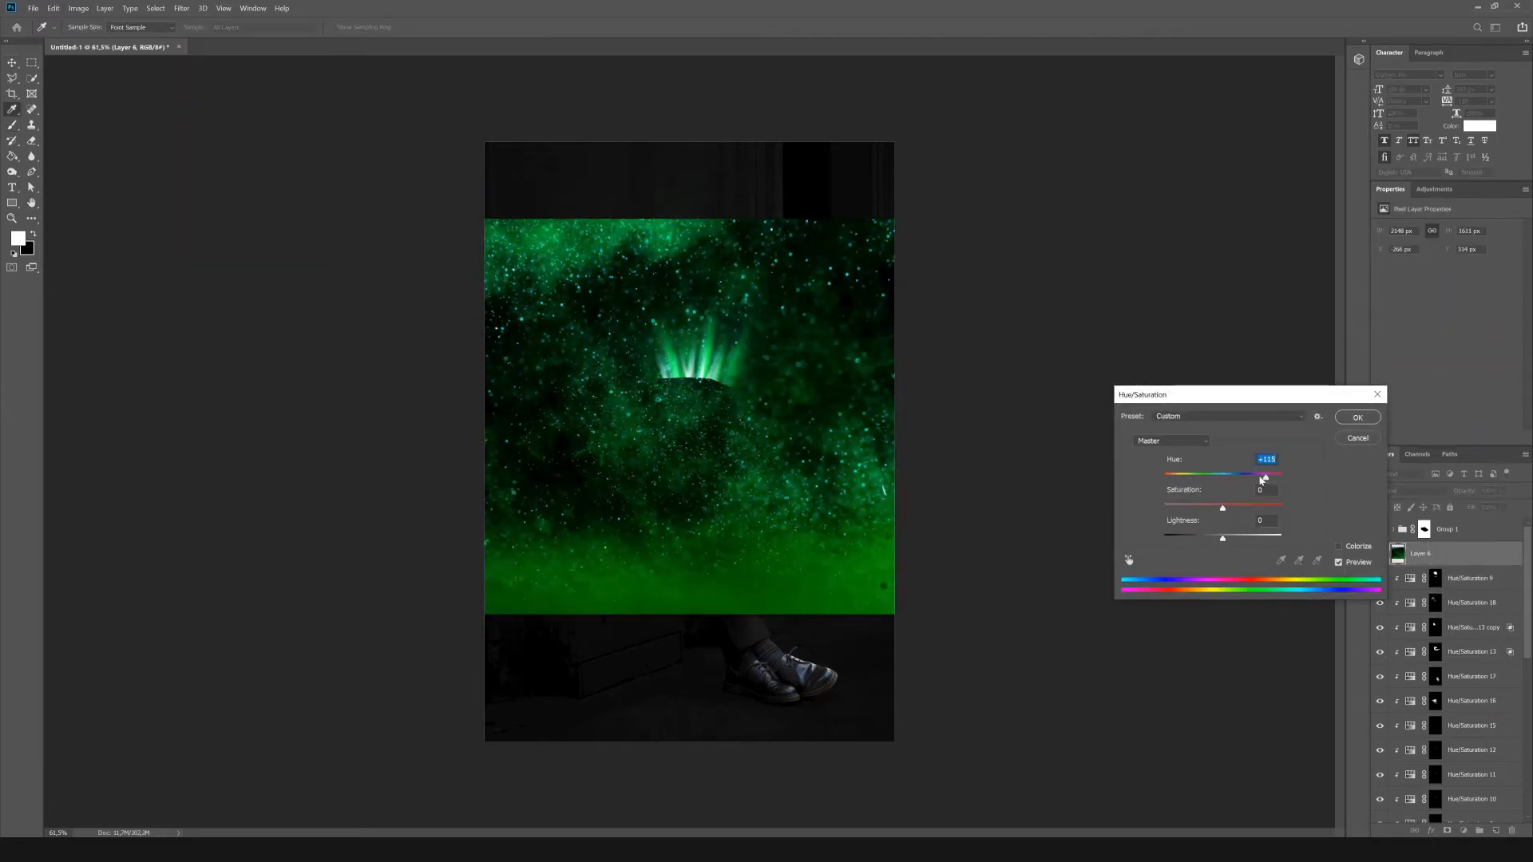
key("Return")
Scale the particle image down, set its blend mode to Screen and position it around the glowing book.
key("ctrl+t")
key("Return")
key("alt+shift+s")
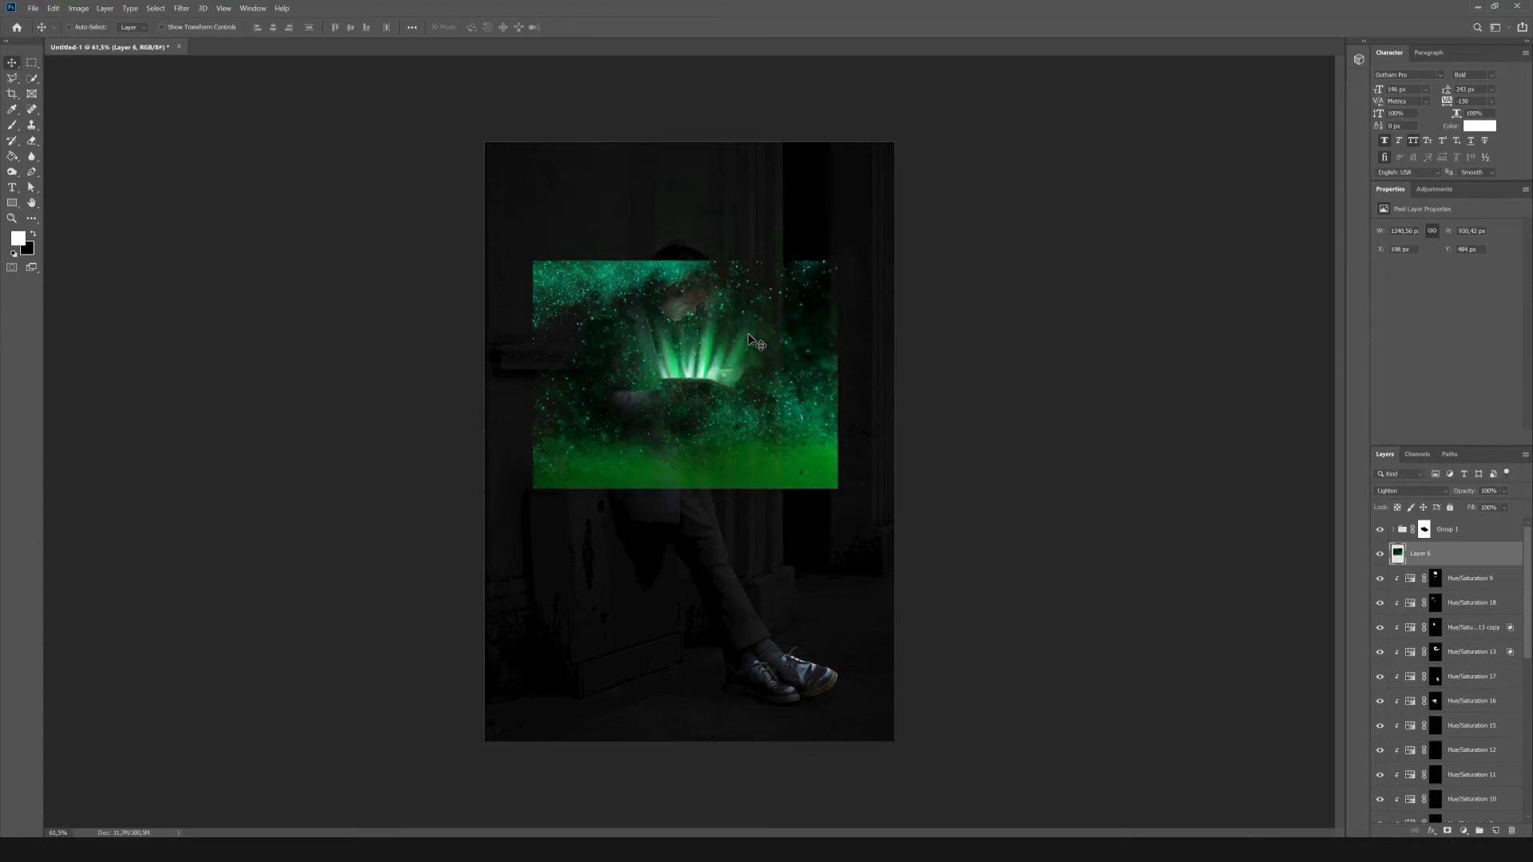
left_click_drag(752, 329, 764, 297)
Add a black-filled mask to the particle layer and reveal the particles around the light beams and coat with white.
left_click(1447, 831)
left_click(12, 157)
key("x")
left_click(575, 344)
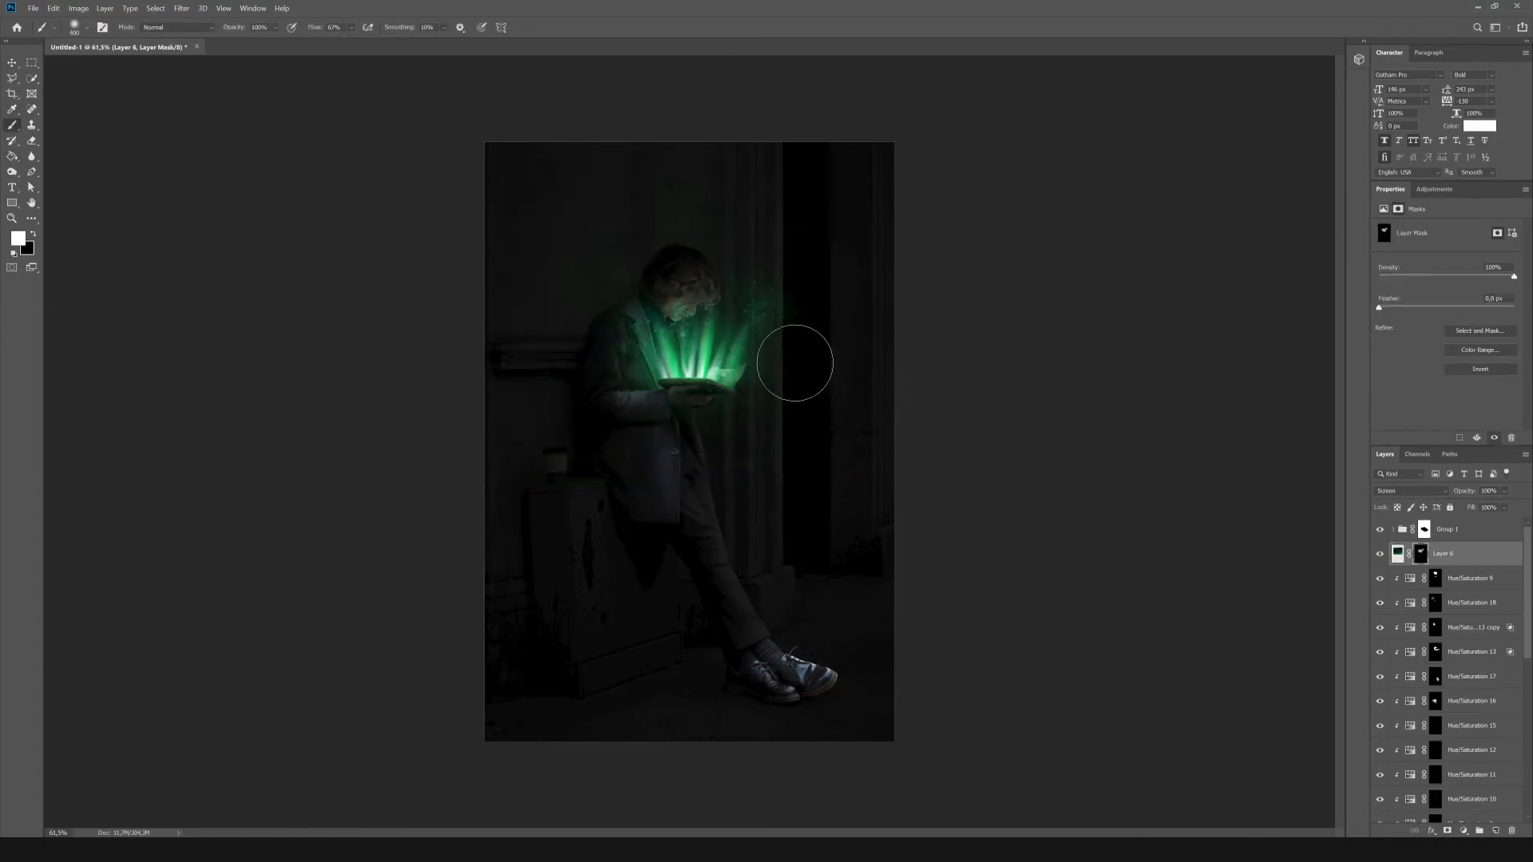
Paint black on the particle layer's mask to hide particles over the sleeve, the hand and the underside of the book.
scroll(729, 397, "up", 10)
key("bracketleft")
key("bracketleft")
key("bracketleft")
left_click_drag(487, 369, 736, 418)
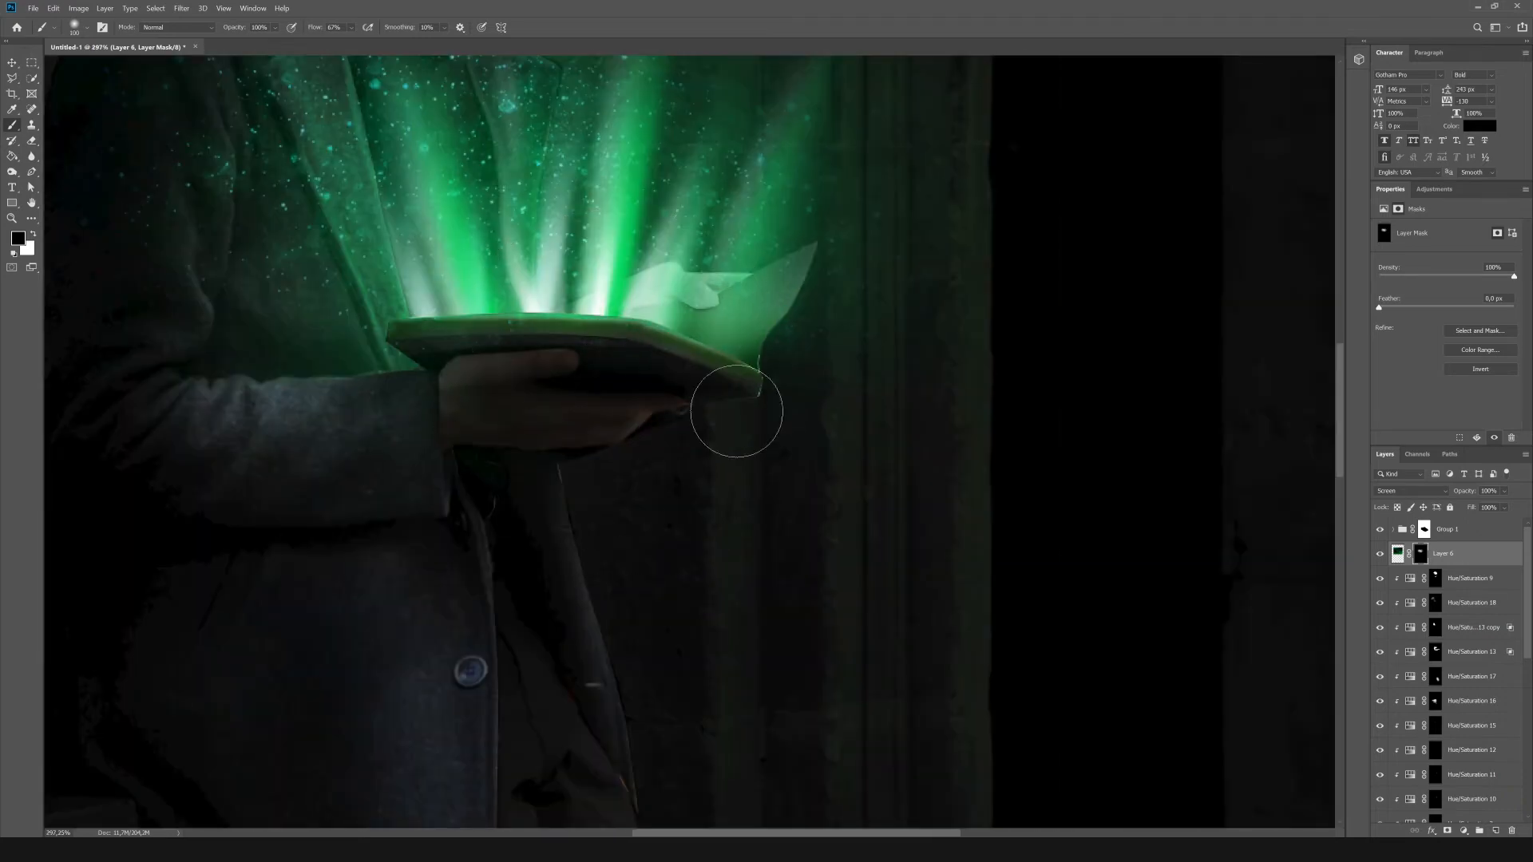
key("x")
scroll(711, 360, "down", 3)
scroll(543, 375, "down", 5)
scroll(548, 374, "down", 5)
Duplicate the particle layer, delete the copy's mask and enlarge it to cover the whole canvas.
key("ctrl+j")
right_click(1420, 551)
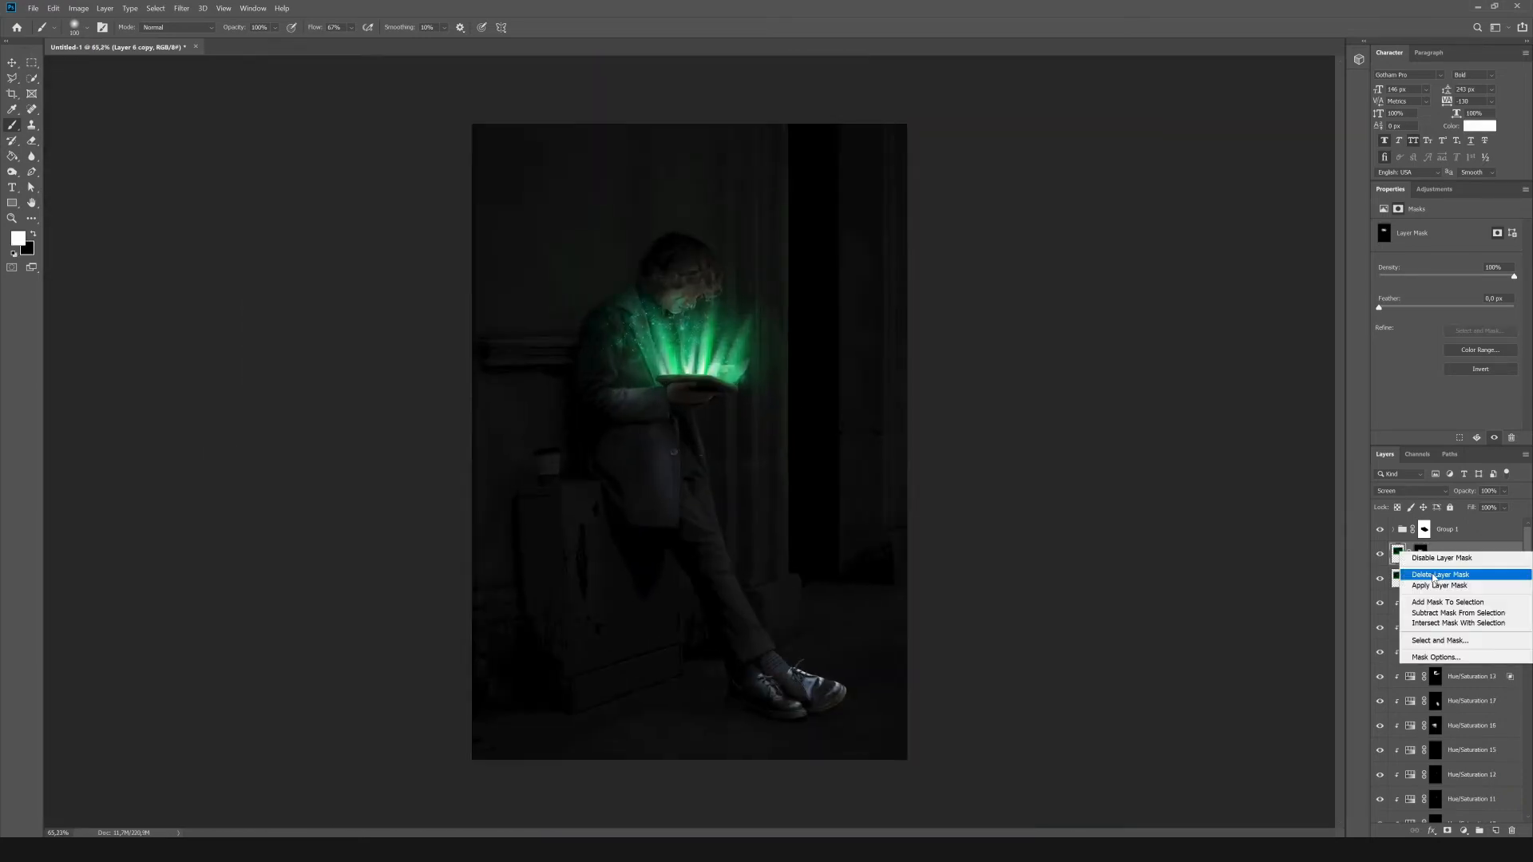
left_click(1438, 575)
key("ctrl+t")
left_click_drag(859, 459, 1121, 656)
left_click_drag(879, 400, 816, 602)
scroll(878, 479, "down", 3)
left_click_drag(966, 279, 1226, 82)
left_click_drag(858, 199, 746, 297)
key("Return")
Darken the enlarged particle copy with Levels by moving the shadow input toward the highlights.
left_click(78, 8)
mouse_move(99, 34)
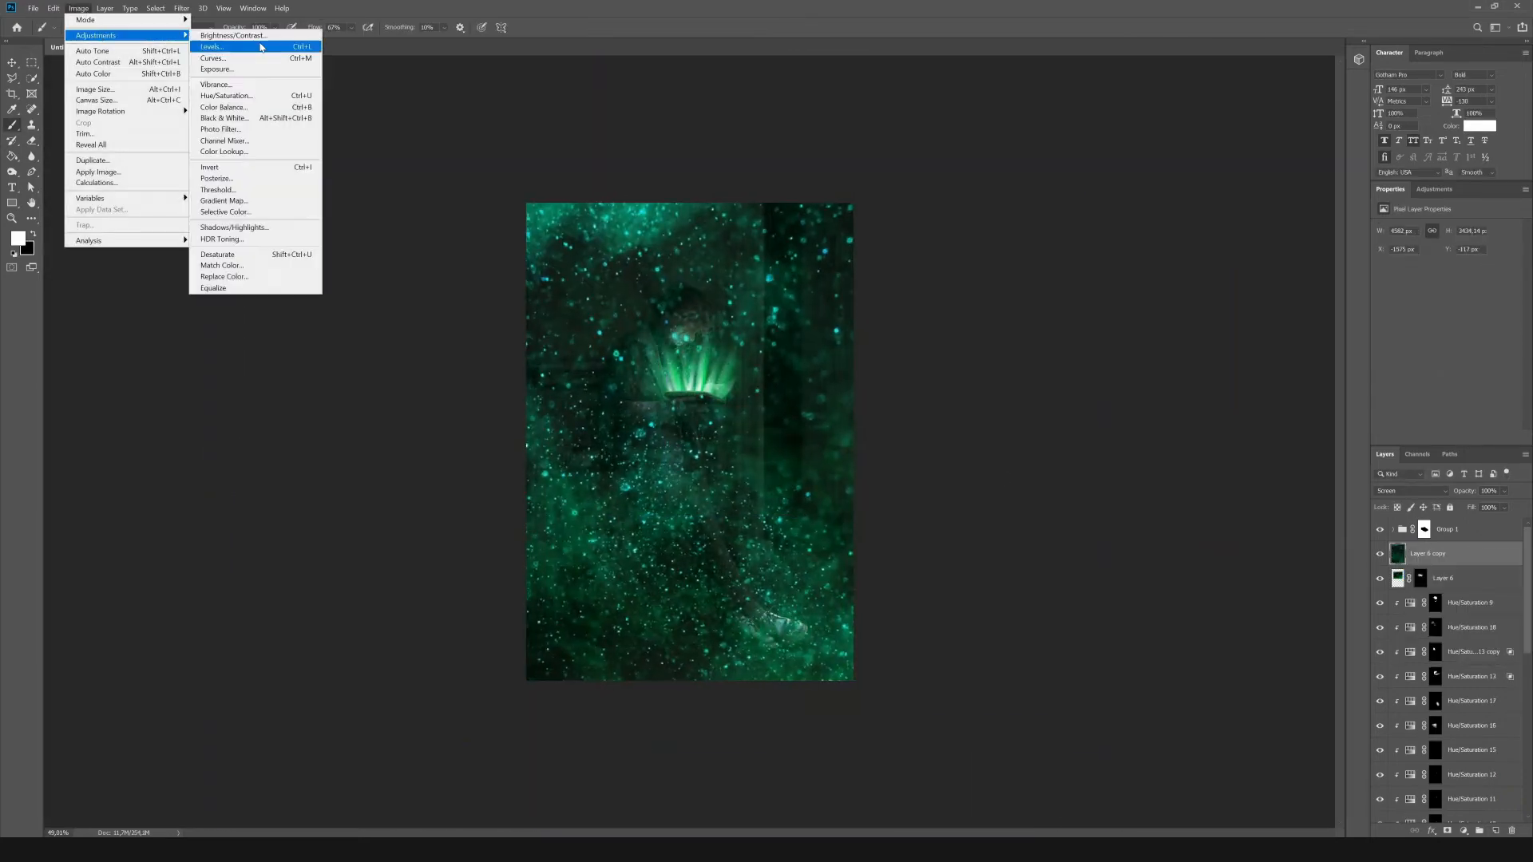
left_click(263, 46)
left_click_drag(1173, 455, 1253, 456)
left_click(1372, 343)
Apply a Gaussian Blur to the enlarged particle copy and reduce its opacity.
left_click(181, 8)
mouse_move(256, 134)
left_click(360, 178)
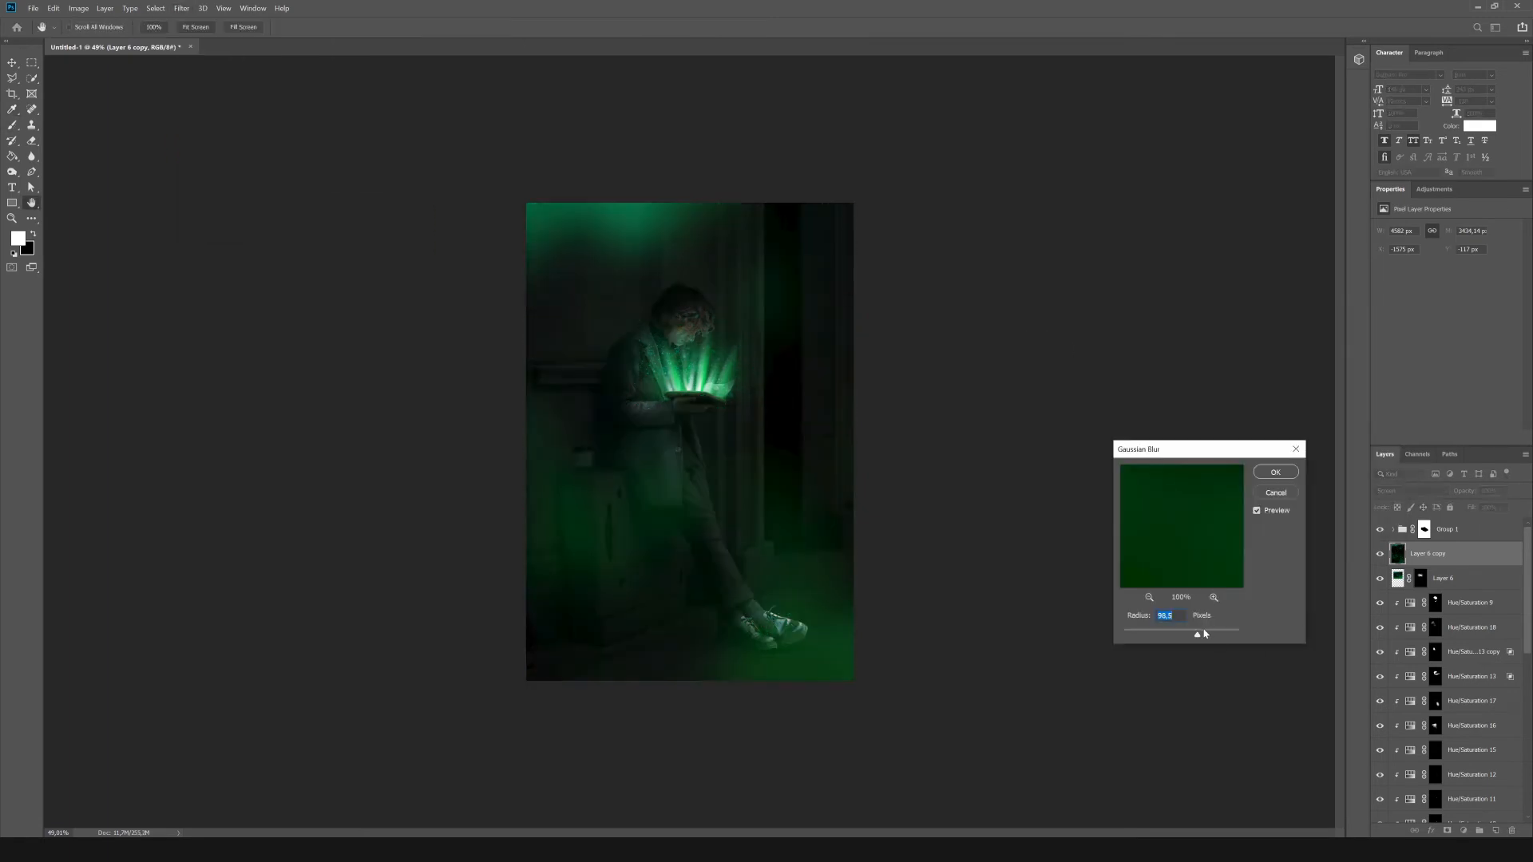
left_click_drag(1202, 632, 1181, 635)
left_click(1274, 472)
left_click(1505, 492)
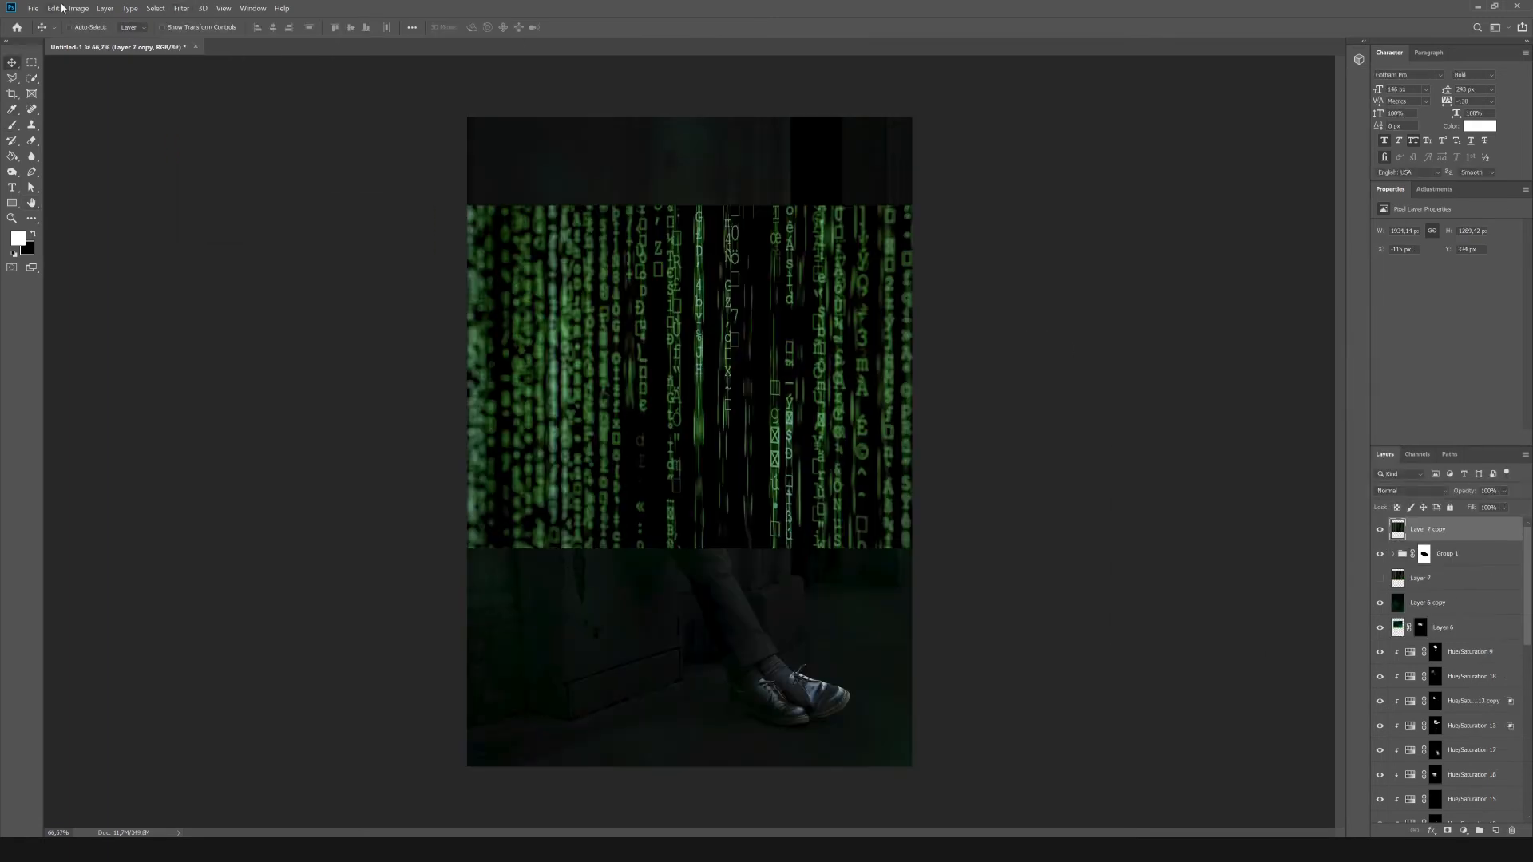
Apply Radial Blur to the top copy of the green matrix code image, trying different settings.
left_click(182, 8)
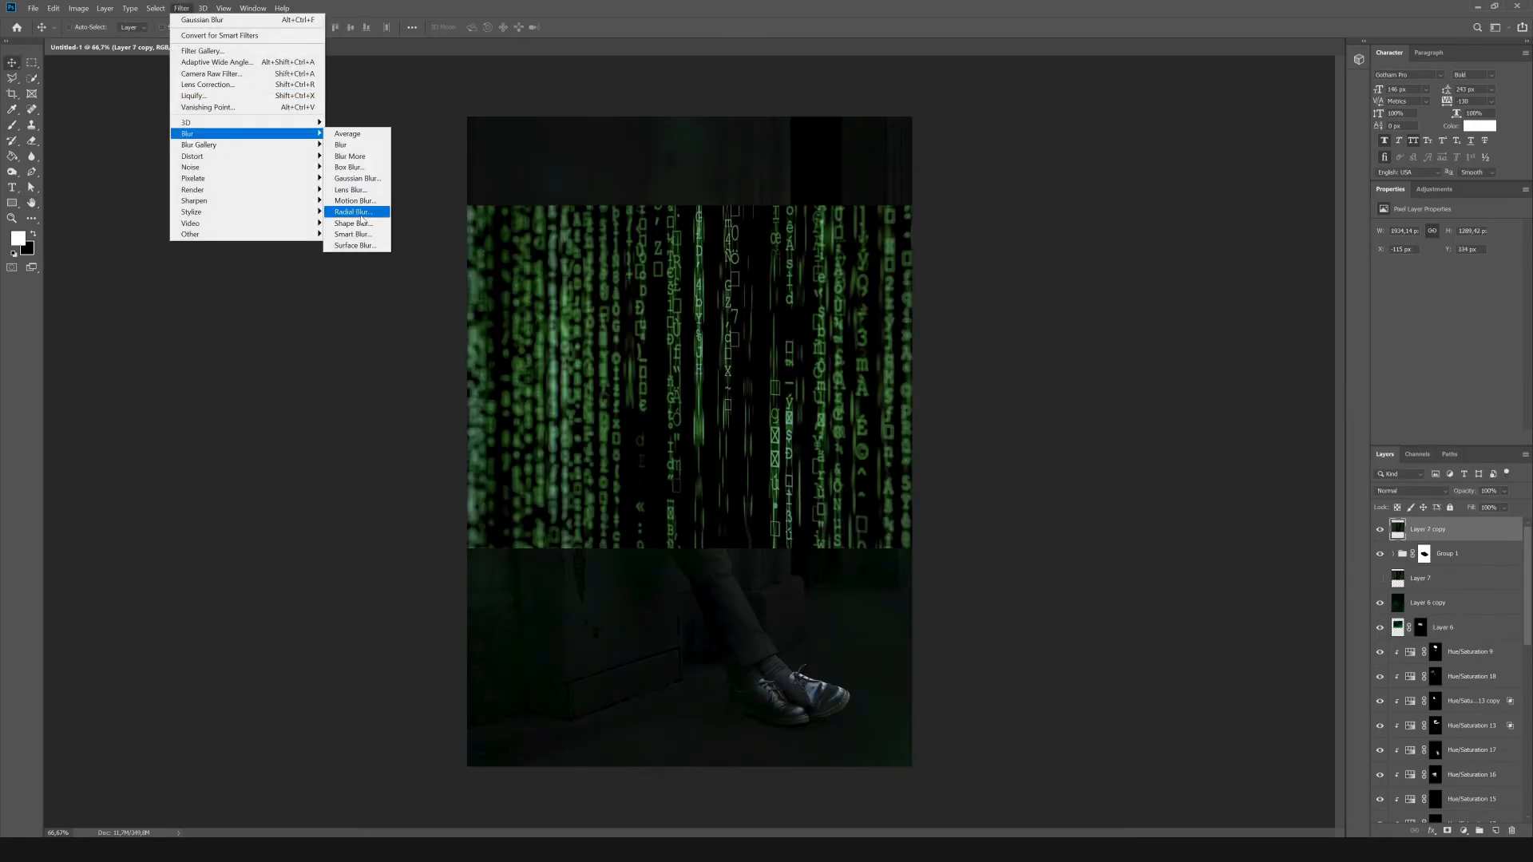
left_click(357, 230)
left_click(805, 252)
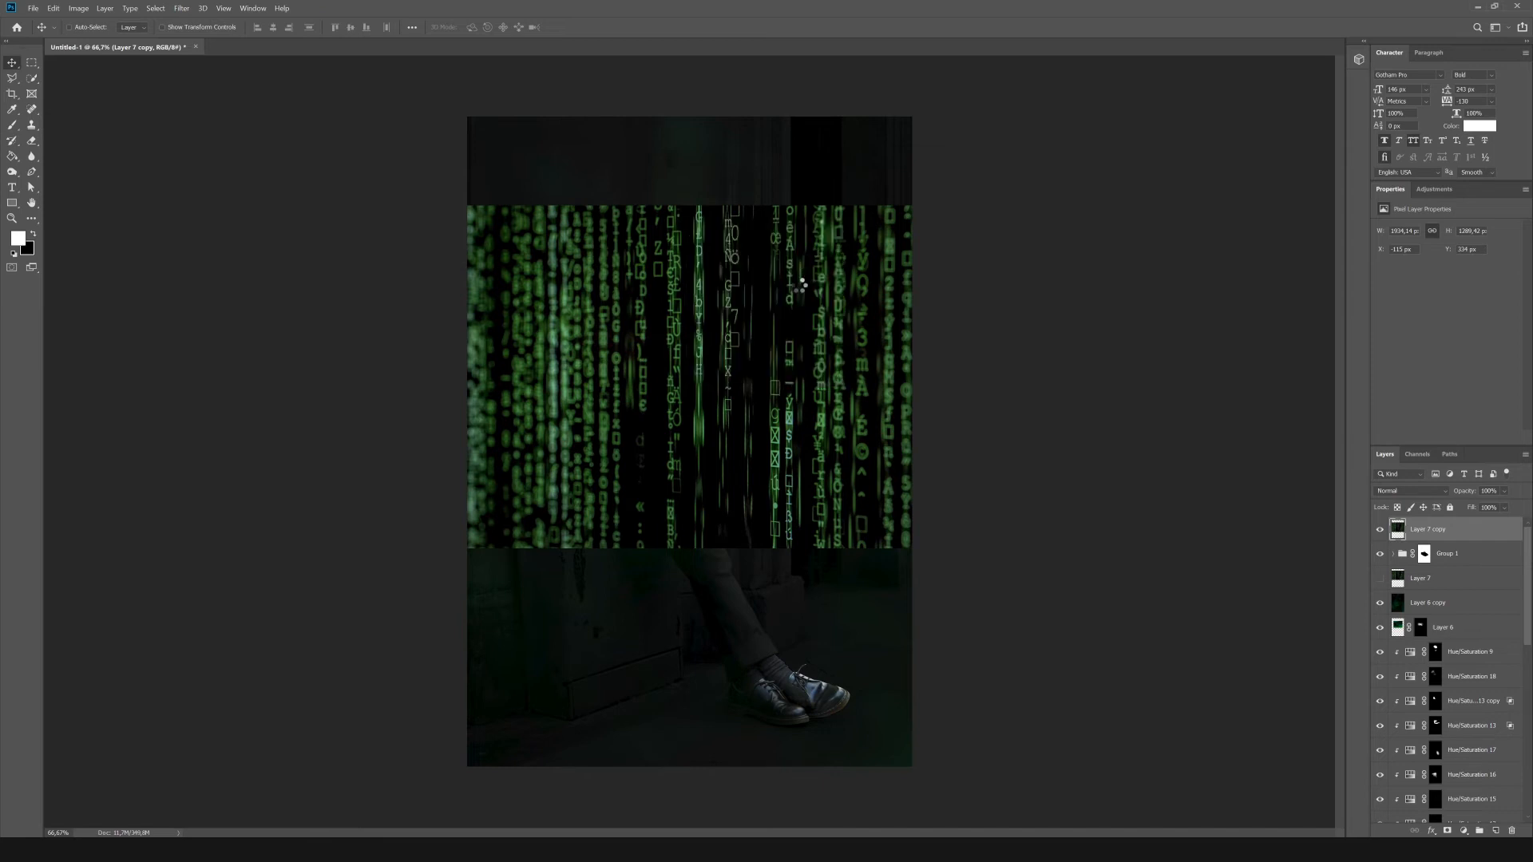
left_click(181, 8)
mouse_move(229, 136)
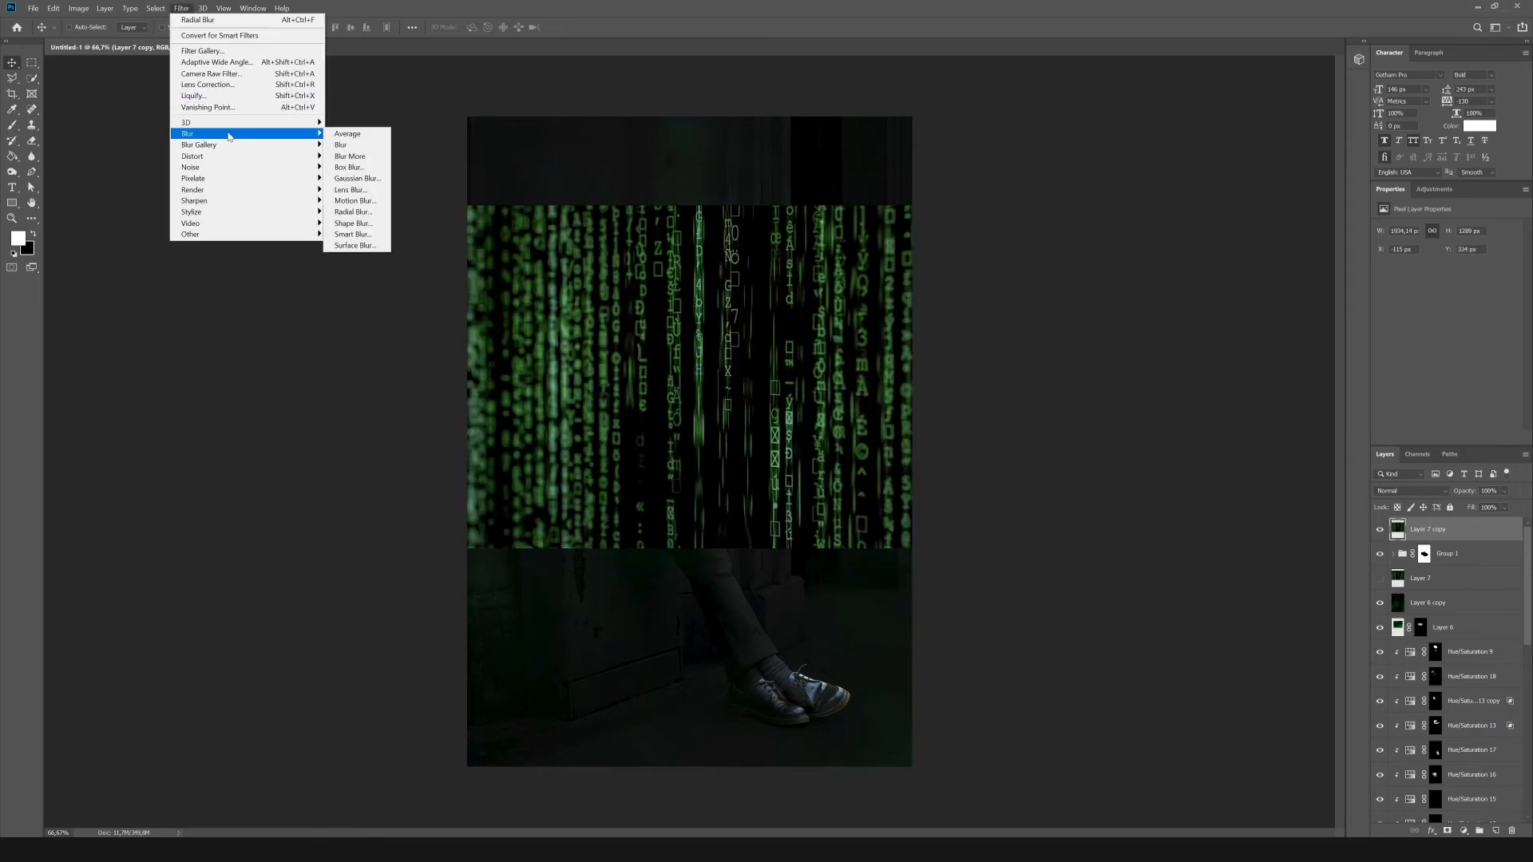
left_click(353, 211)
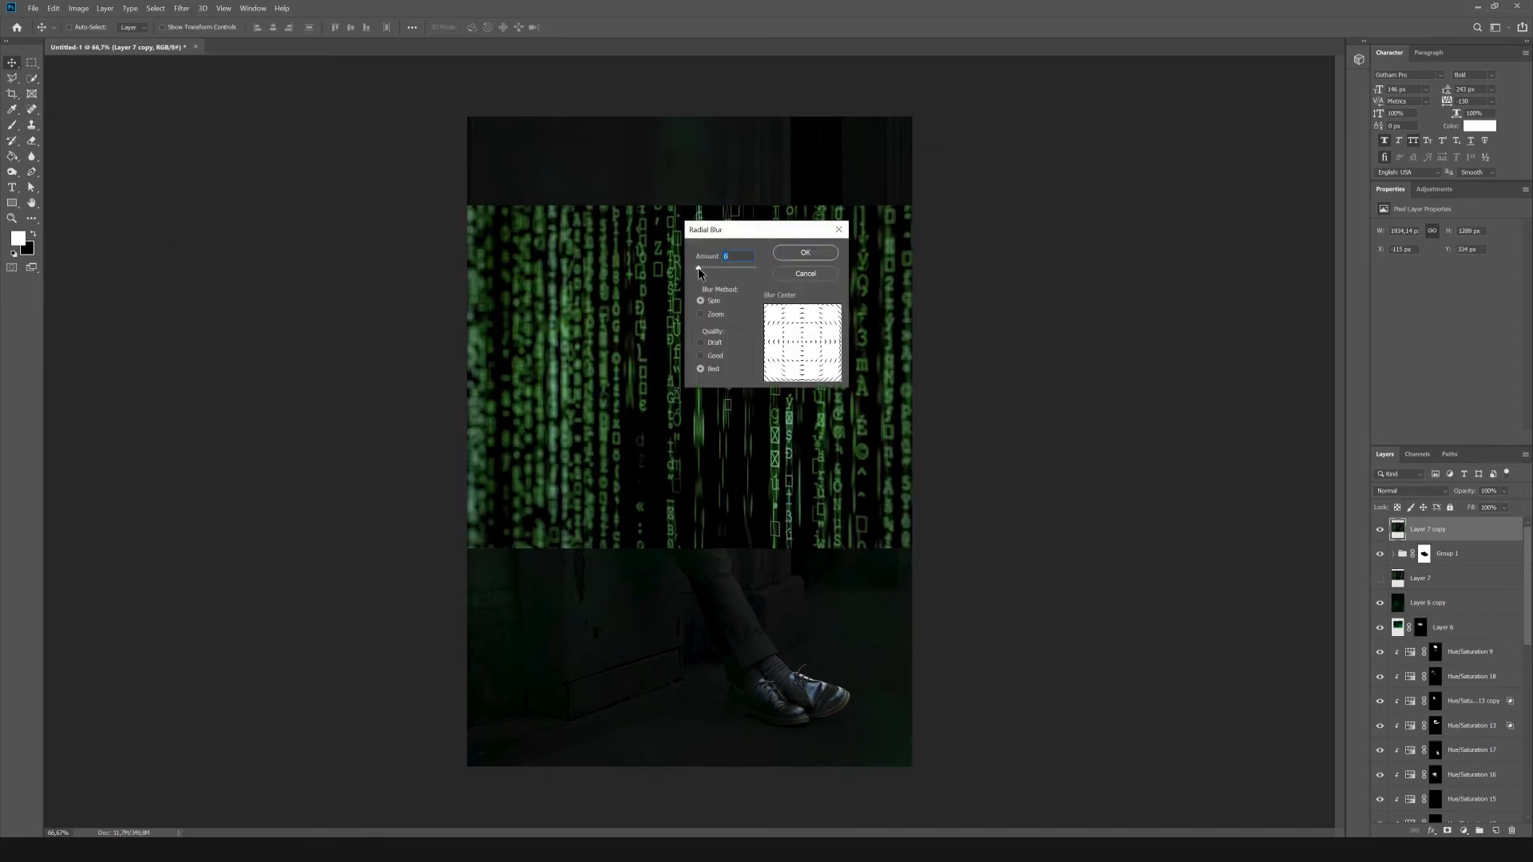
left_click(805, 252)
left_click(181, 8)
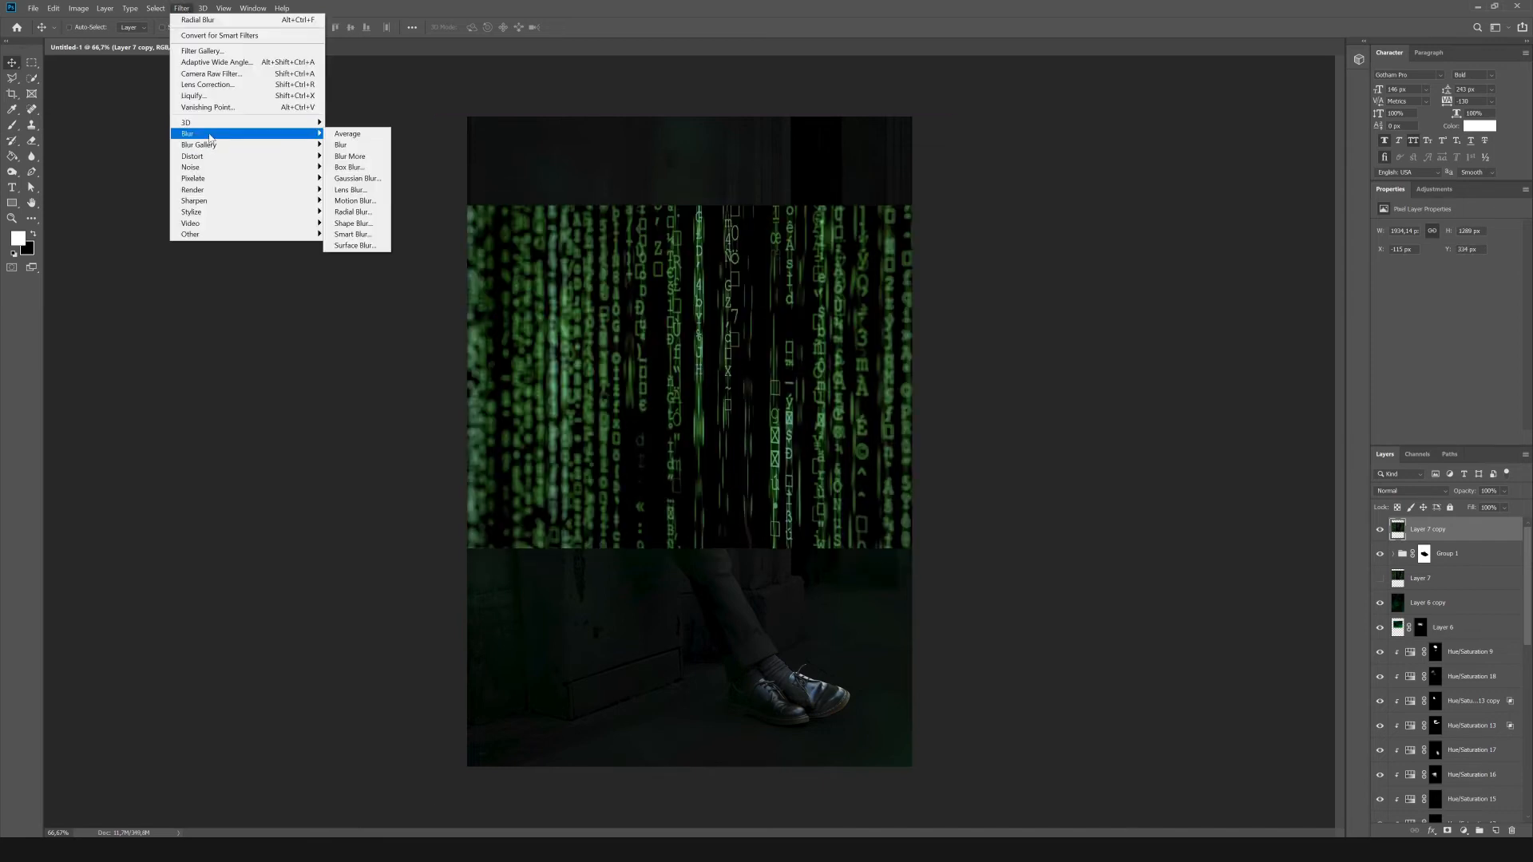
left_click(353, 212)
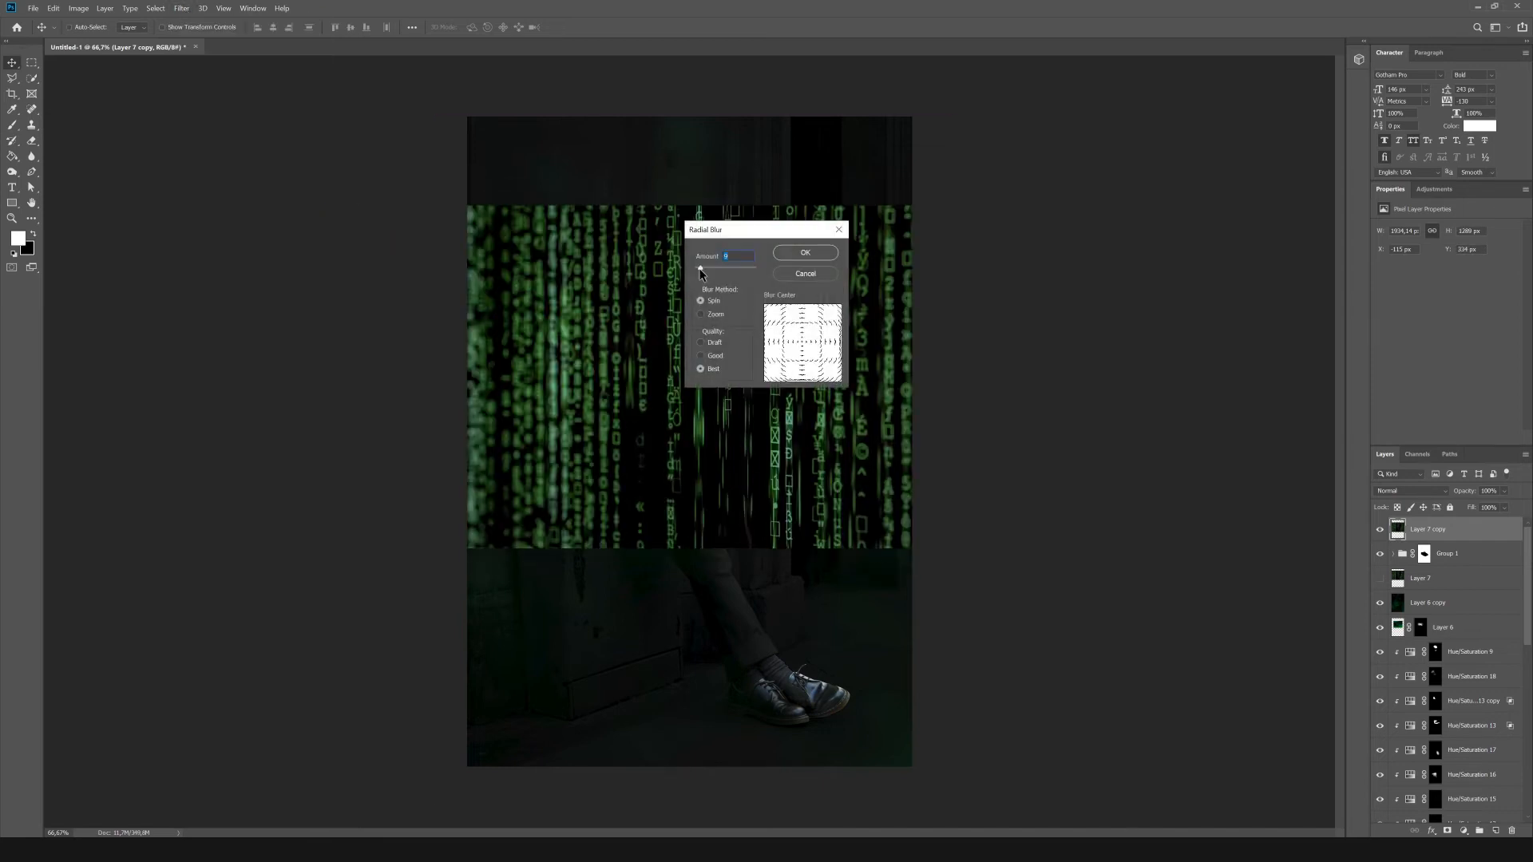
left_click(805, 252)
Scale the blurred code layer down, place it over the book's light beams and blend it in with Screen.
key("ctrl+t")
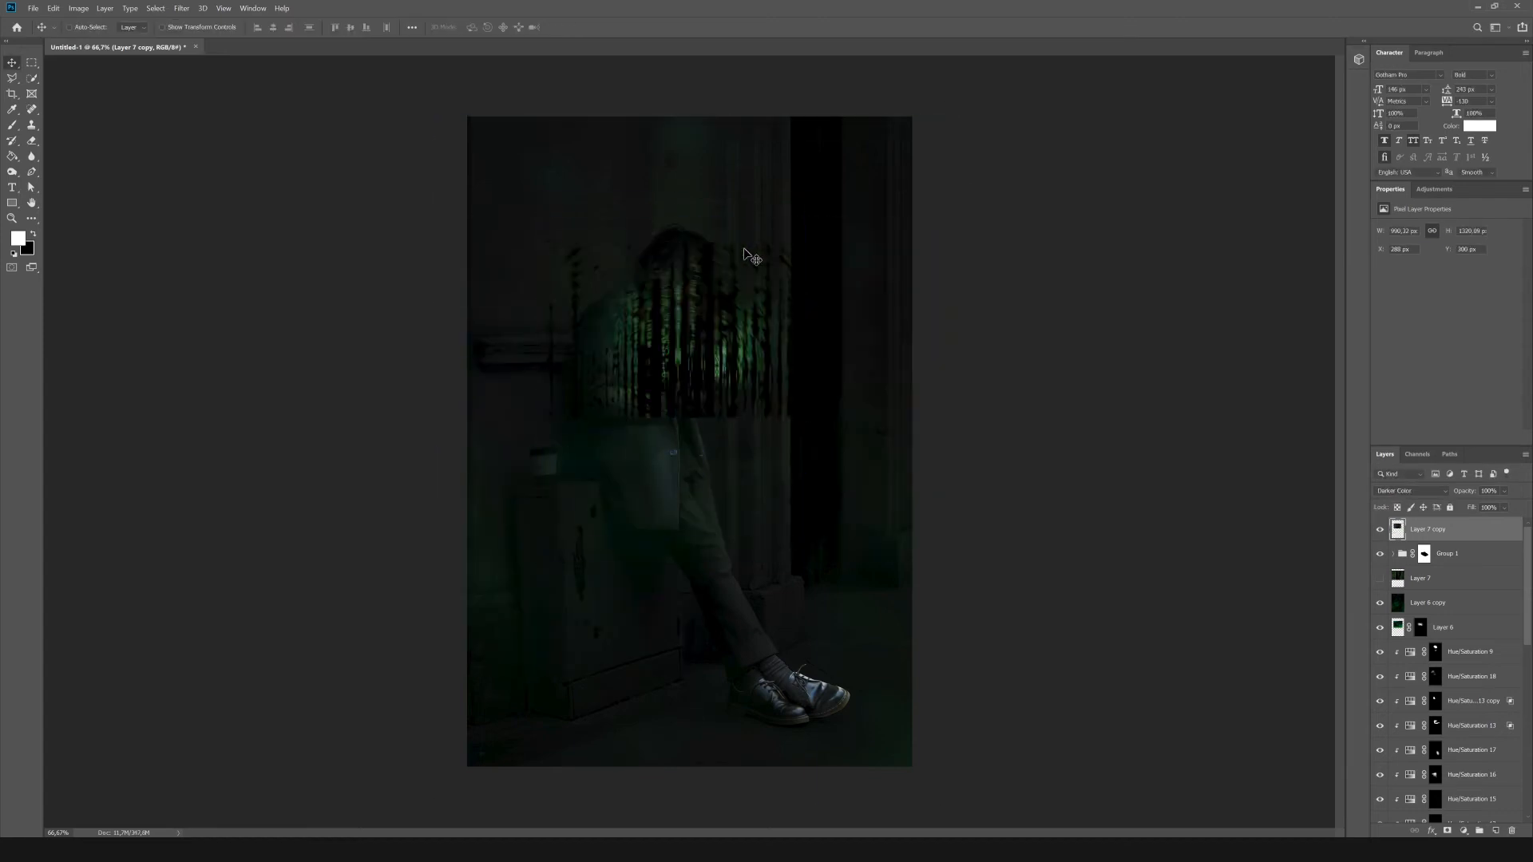
left_click_drag(671, 334, 715, 332)
left_click_drag(747, 280, 803, 210)
left_click_drag(746, 260, 717, 288)
key("Return")
left_click(78, 8)
mouse_move(54, 8)
left_click(476, 68)
key("ctrl+t")
key("Escape")
Duplicate the blurred code layer and hide the original.
key("ctrl+j")
left_click(1380, 553)
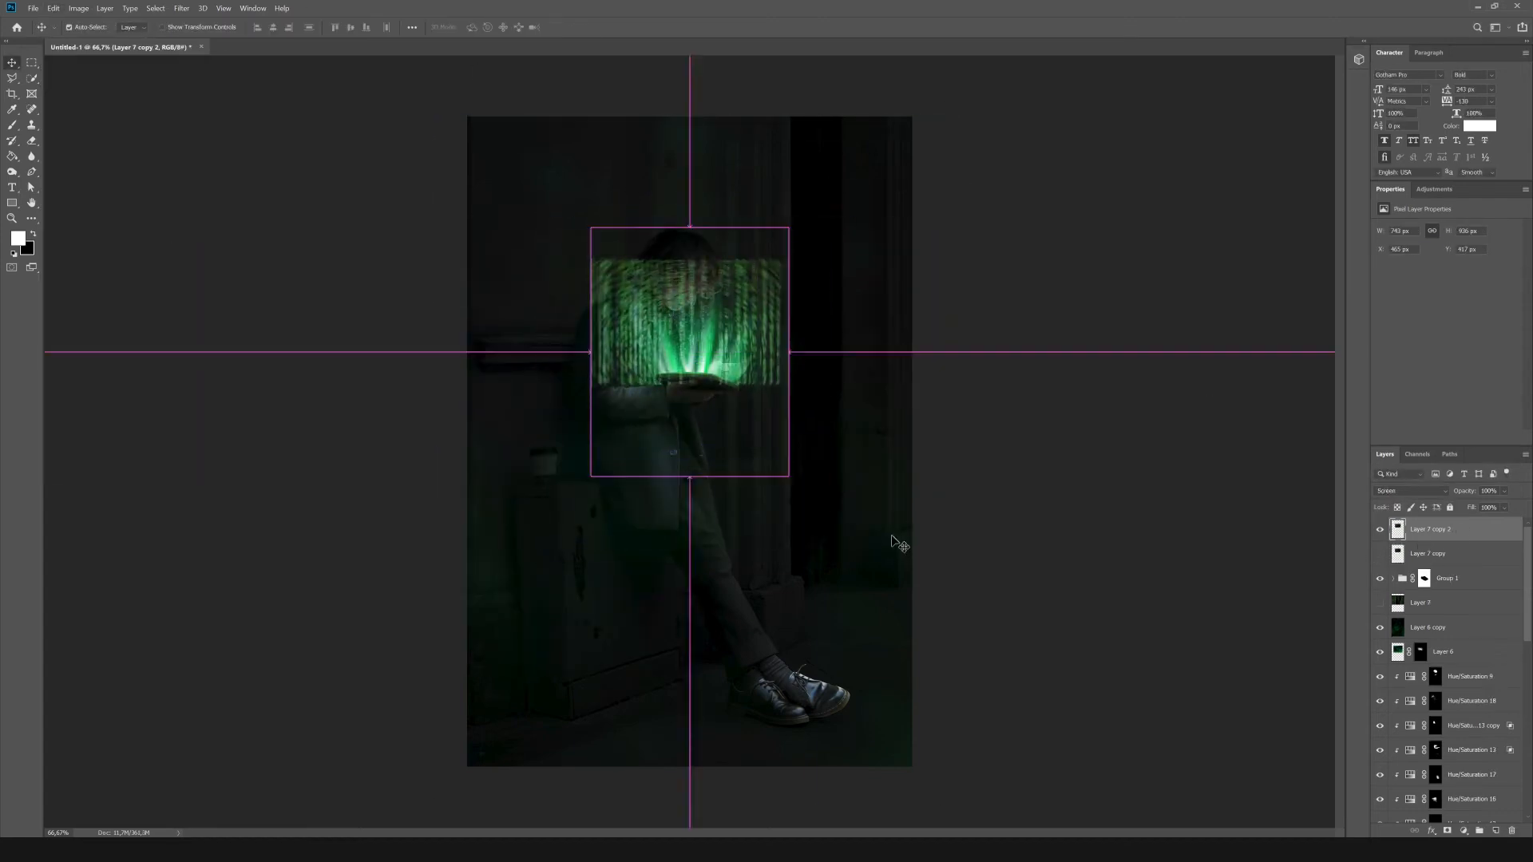
Warp the duplicated code layer so its lines converge at the book and fan out upwards.
key("ctrl+t")
left_click(536, 27)
left_click_drag(597, 230, 631, 228)
left_click_drag(594, 393, 700, 388)
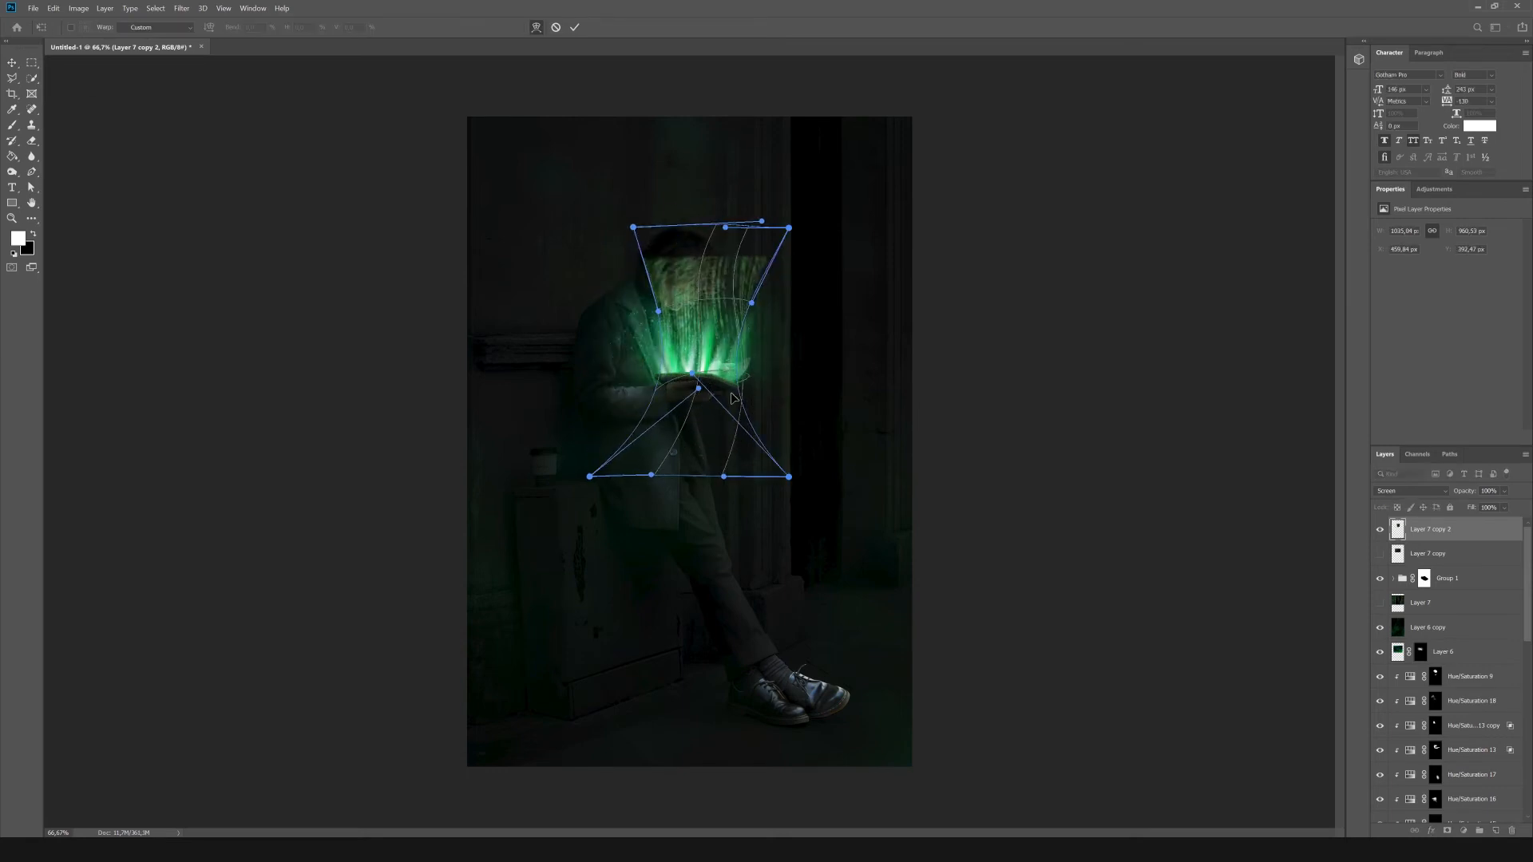
left_click_drag(789, 477, 736, 478)
left_click_drag(693, 233, 685, 186)
key("Return")
Add a layer mask to the warped code, fill it with black and paint the code back in above the book.
left_click(1447, 830)
key("g")
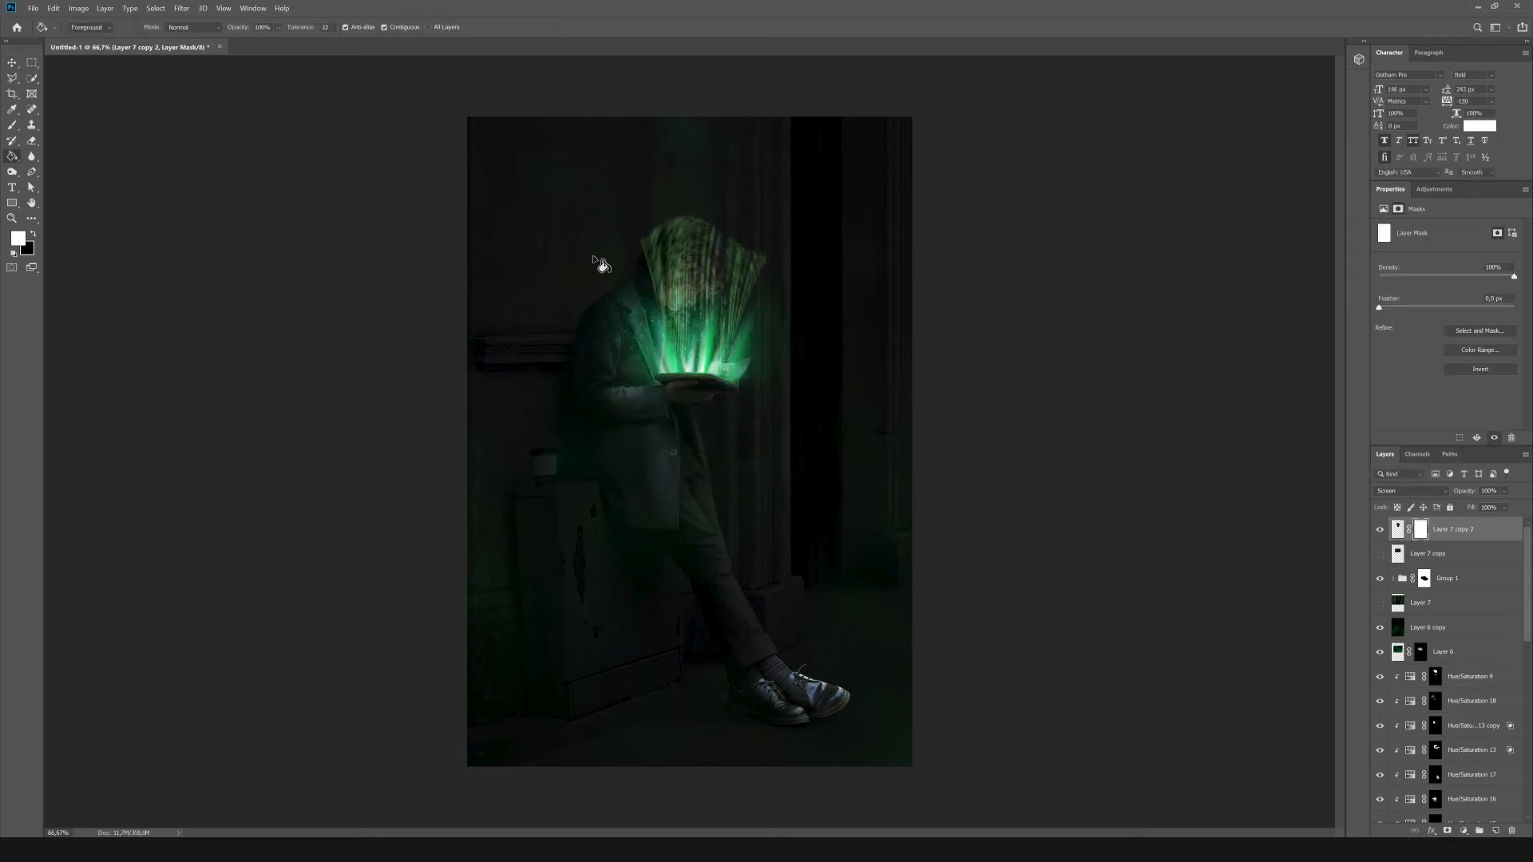
key("x")
left_click(693, 395)
key("b")
key("x")
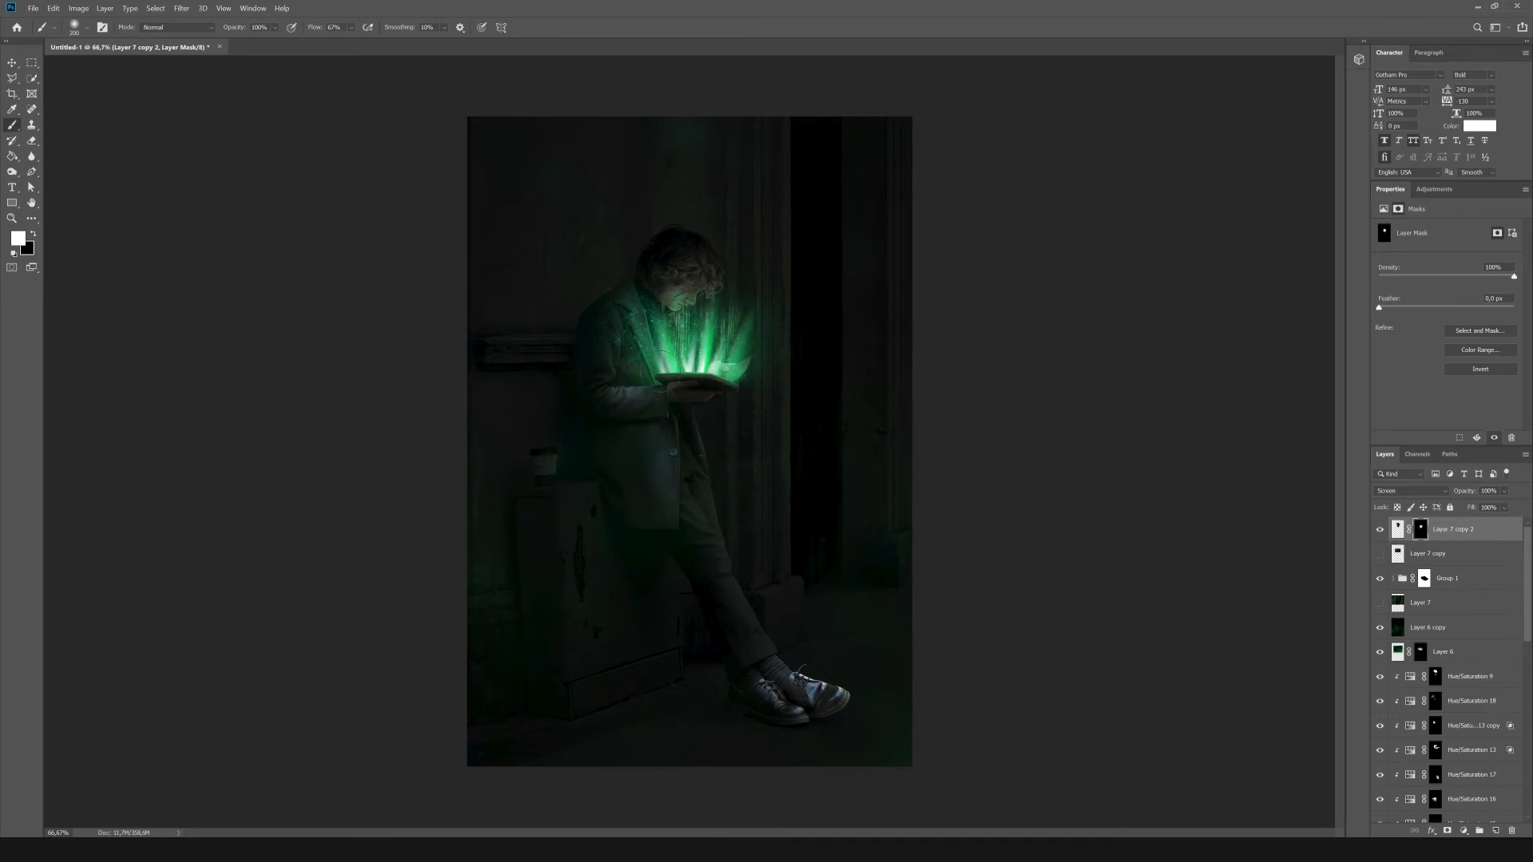
Warp the code layer again so it bulges outward above the book, and reselect its mask for painting.
left_click(1398, 530)
key("ctrl+t")
left_click(536, 27)
left_click_drag(589, 273, 439, 340)
left_click_drag(790, 376, 700, 393)
left_click_drag(790, 273, 939, 307)
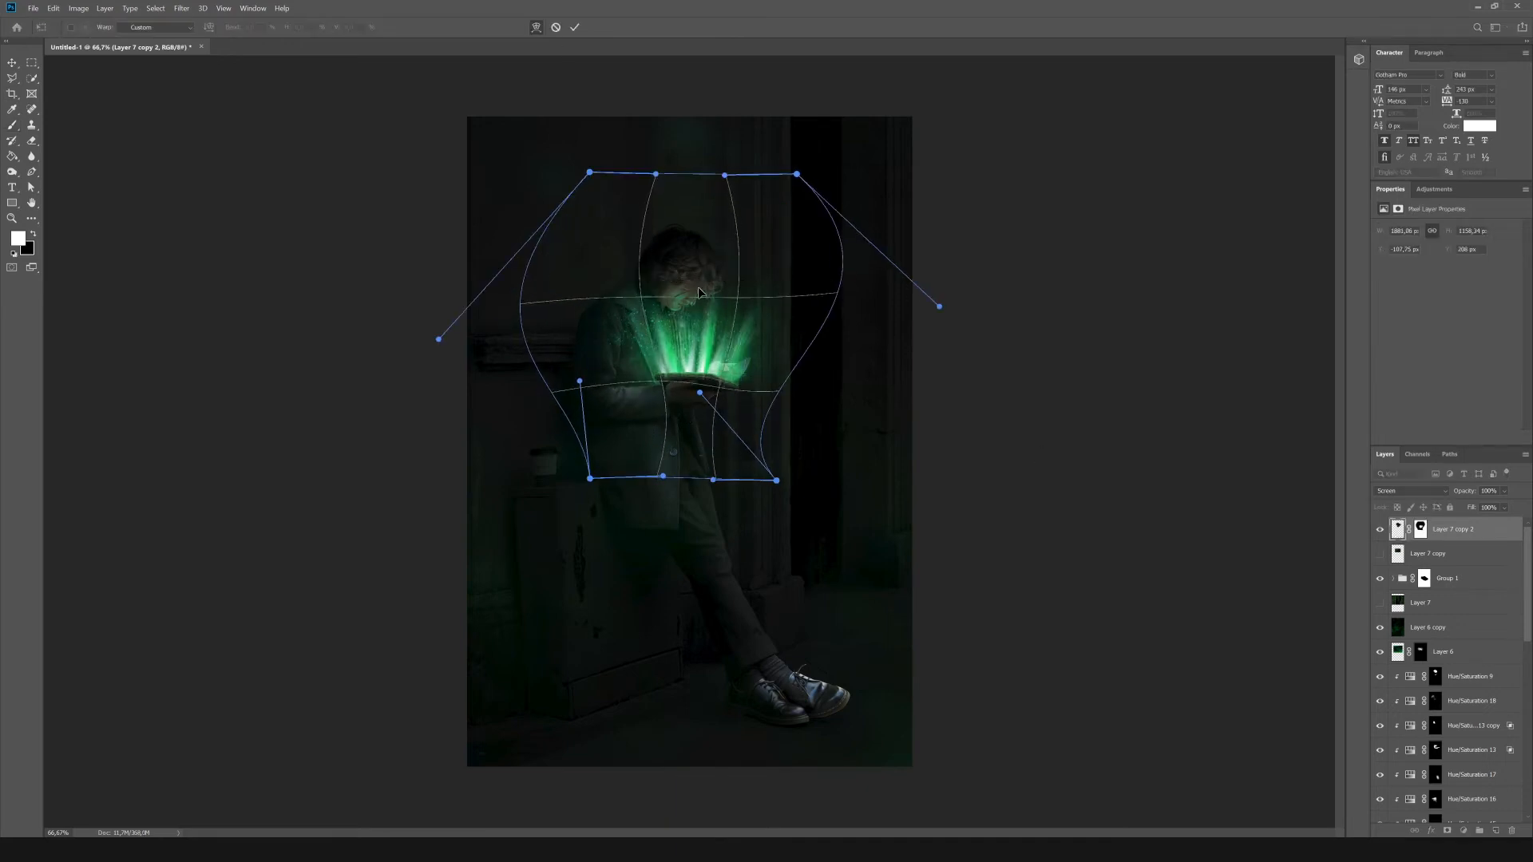
key("Return")
left_click(1421, 530)
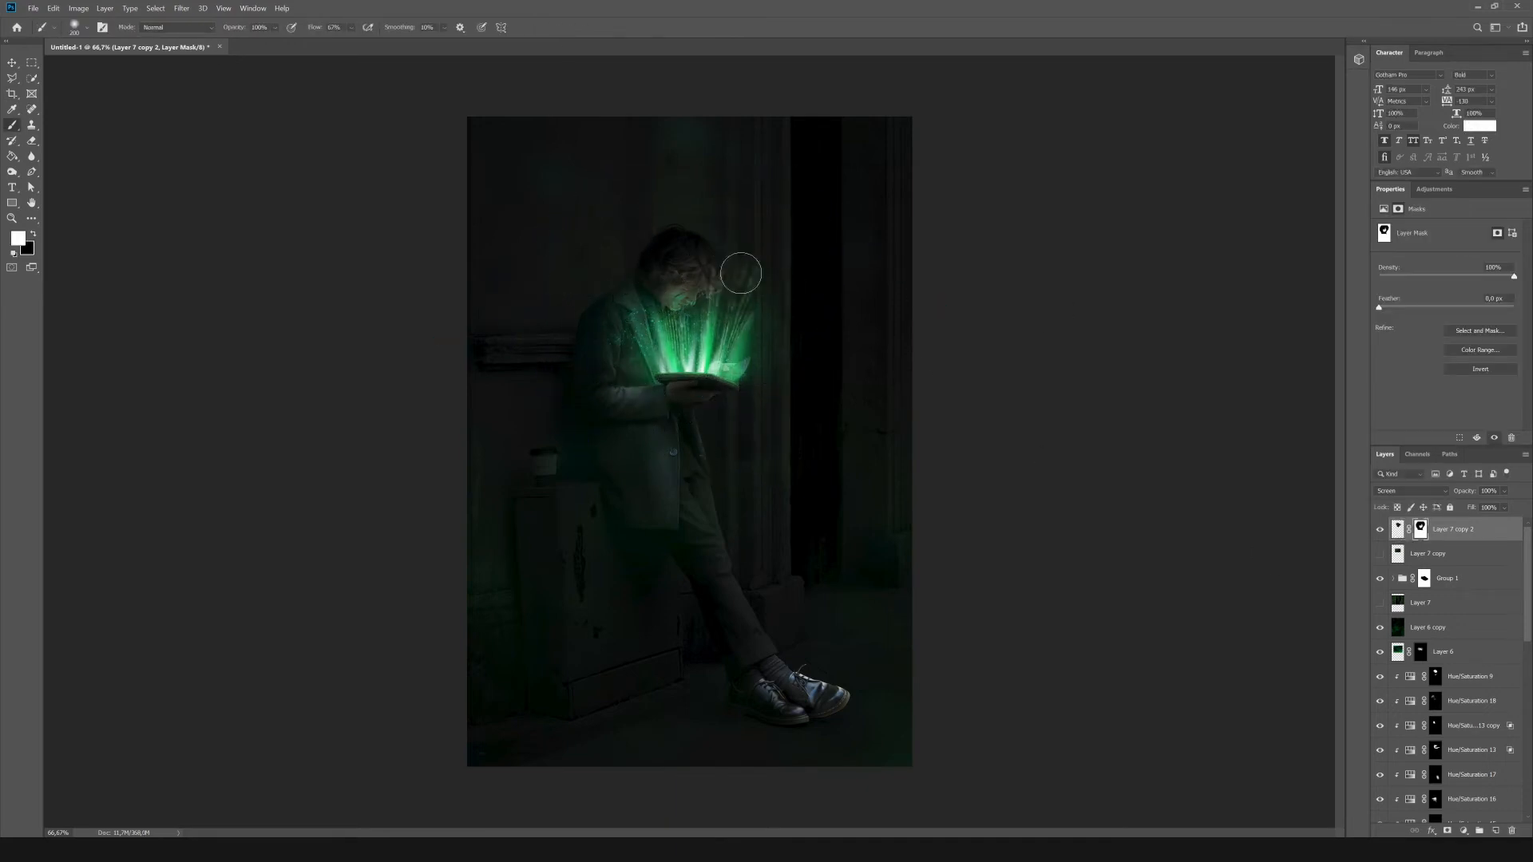
scroll(1418, 721, "down", 2)
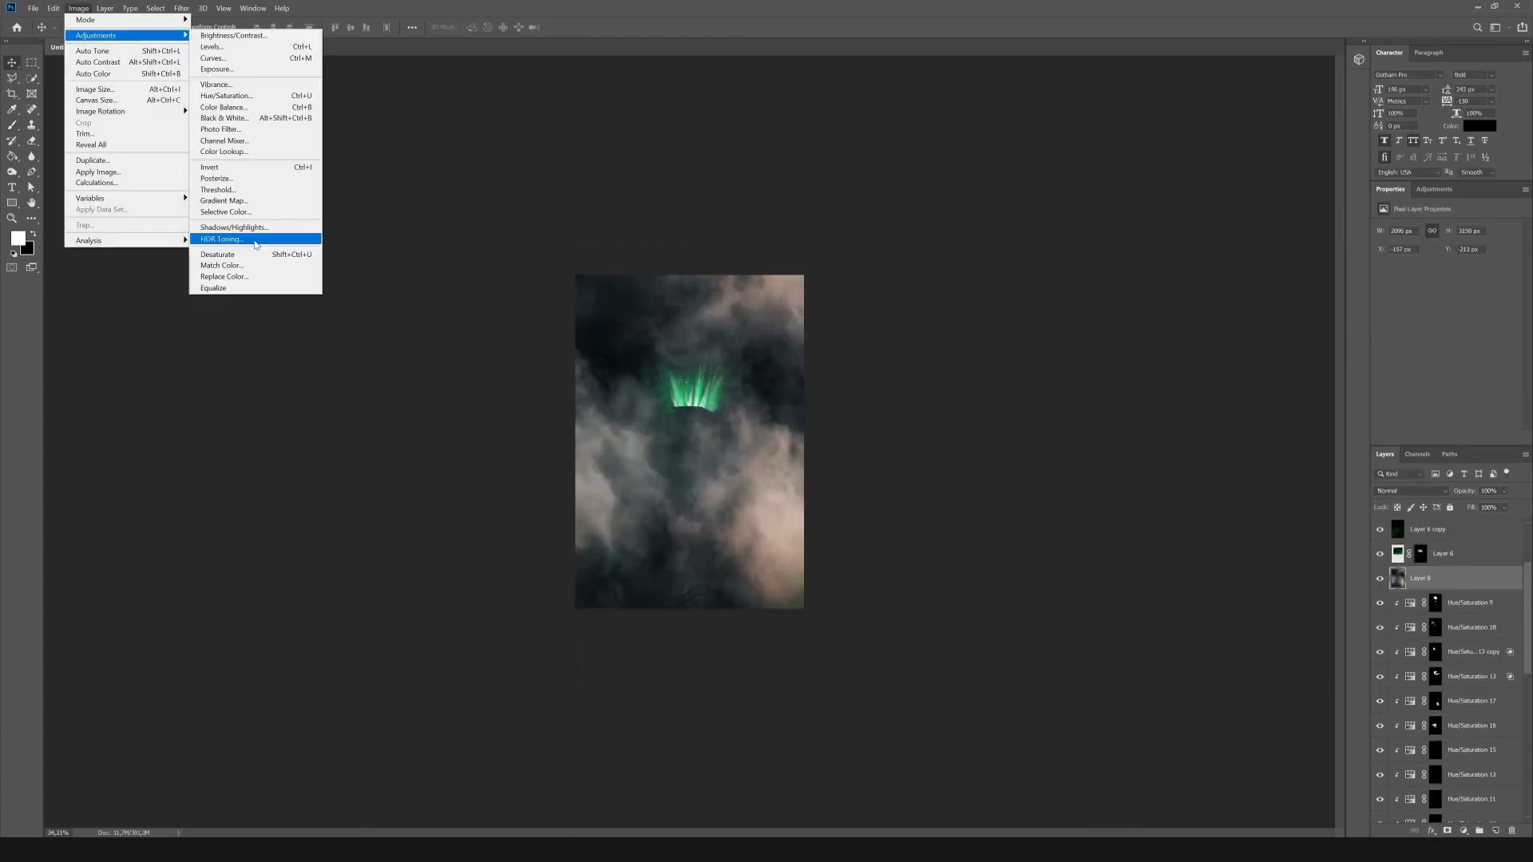
Blend the smoke image in with Screen, then lower its brightness and raise its contrast with Brightness/Contrast.
left_click(1410, 491)
left_click(1405, 528)
scroll(1407, 492, "down", 6)
left_click(79, 8)
mouse_move(95, 38)
left_click(232, 38)
left_click_drag(1087, 448, 1022, 449)
left_click_drag(1087, 478, 1187, 479)
left_click(1182, 435)
key("ctrl+plus")
key("ctrl+plus")
Duplicate the smoke layer, hide the original and fade the copy over the dark areas with the Underlying Layer Blend If slider.
key("ctrl+j")
left_click(1379, 603)
left_click(1431, 832)
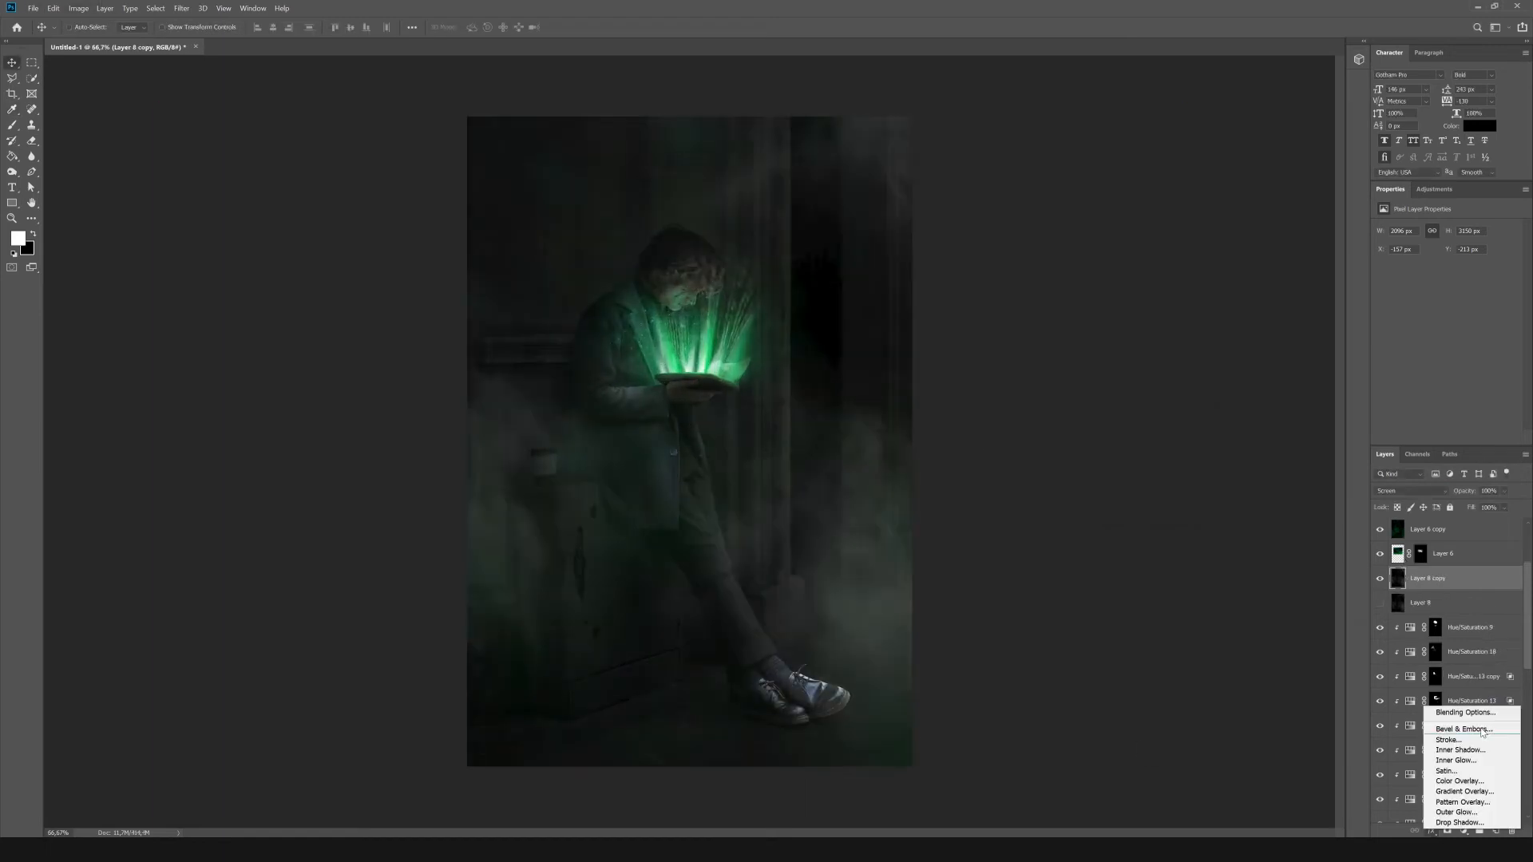
left_click(1409, 799)
left_click(1431, 831)
left_click(1466, 715)
left_click_drag(1075, 631, 1126, 610)
left_click(1330, 421)
Duplicate the smoke once more, scale the copy down and place it around the man's head and book.
key("ctrl+j")
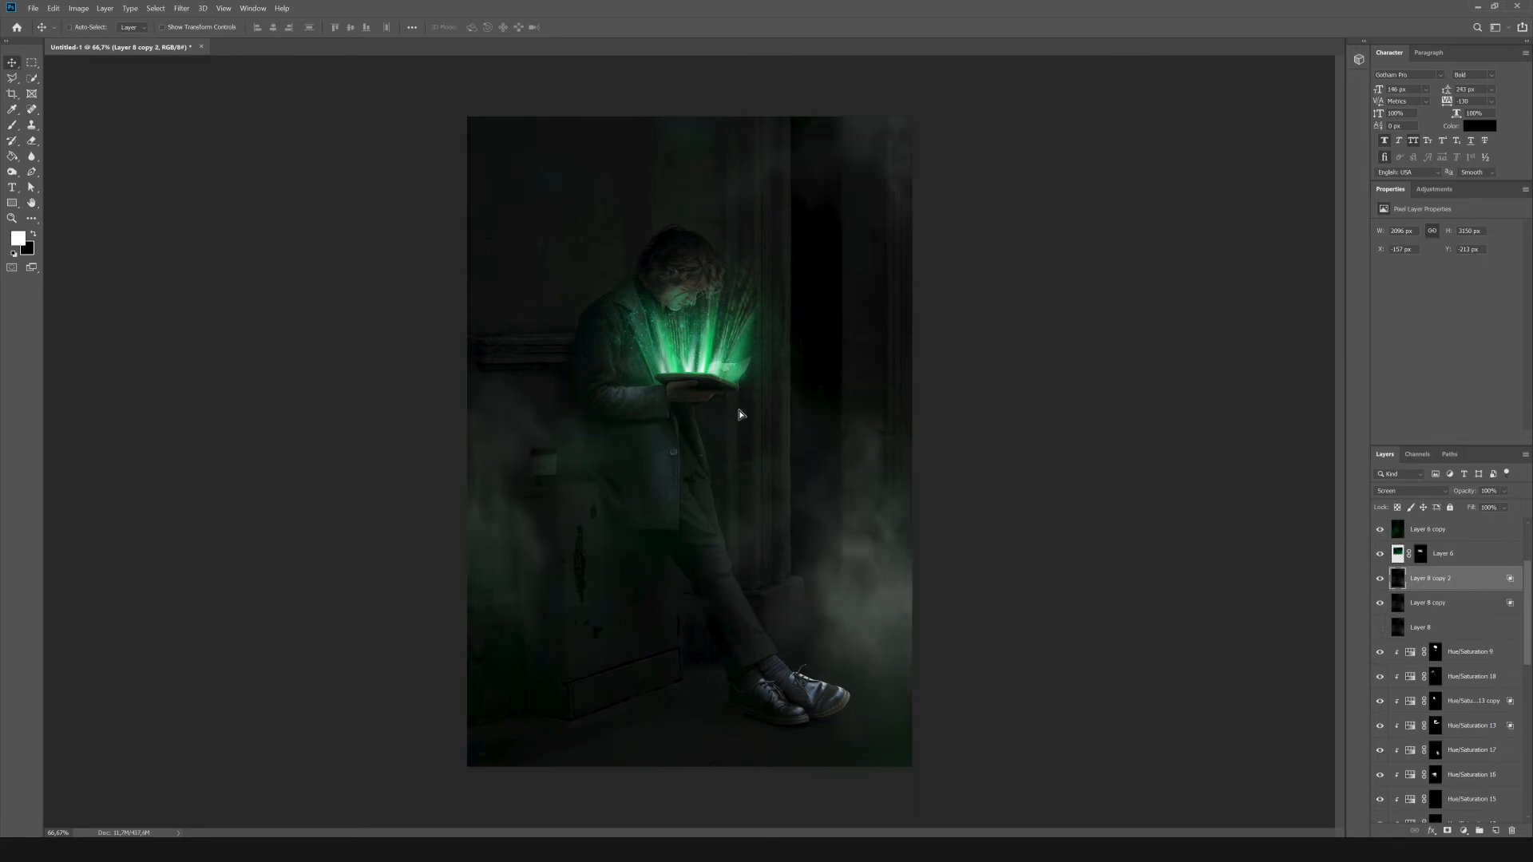
left_click_drag(740, 414, 661, 350)
key("ctrl+t")
scroll(688, 335, "down", 3)
left_click_drag(814, 186, 647, 436)
left_click_drag(600, 510, 708, 314)
scroll(709, 314, "up", 7)
key("Return")
scroll(708, 314, "down", 3)
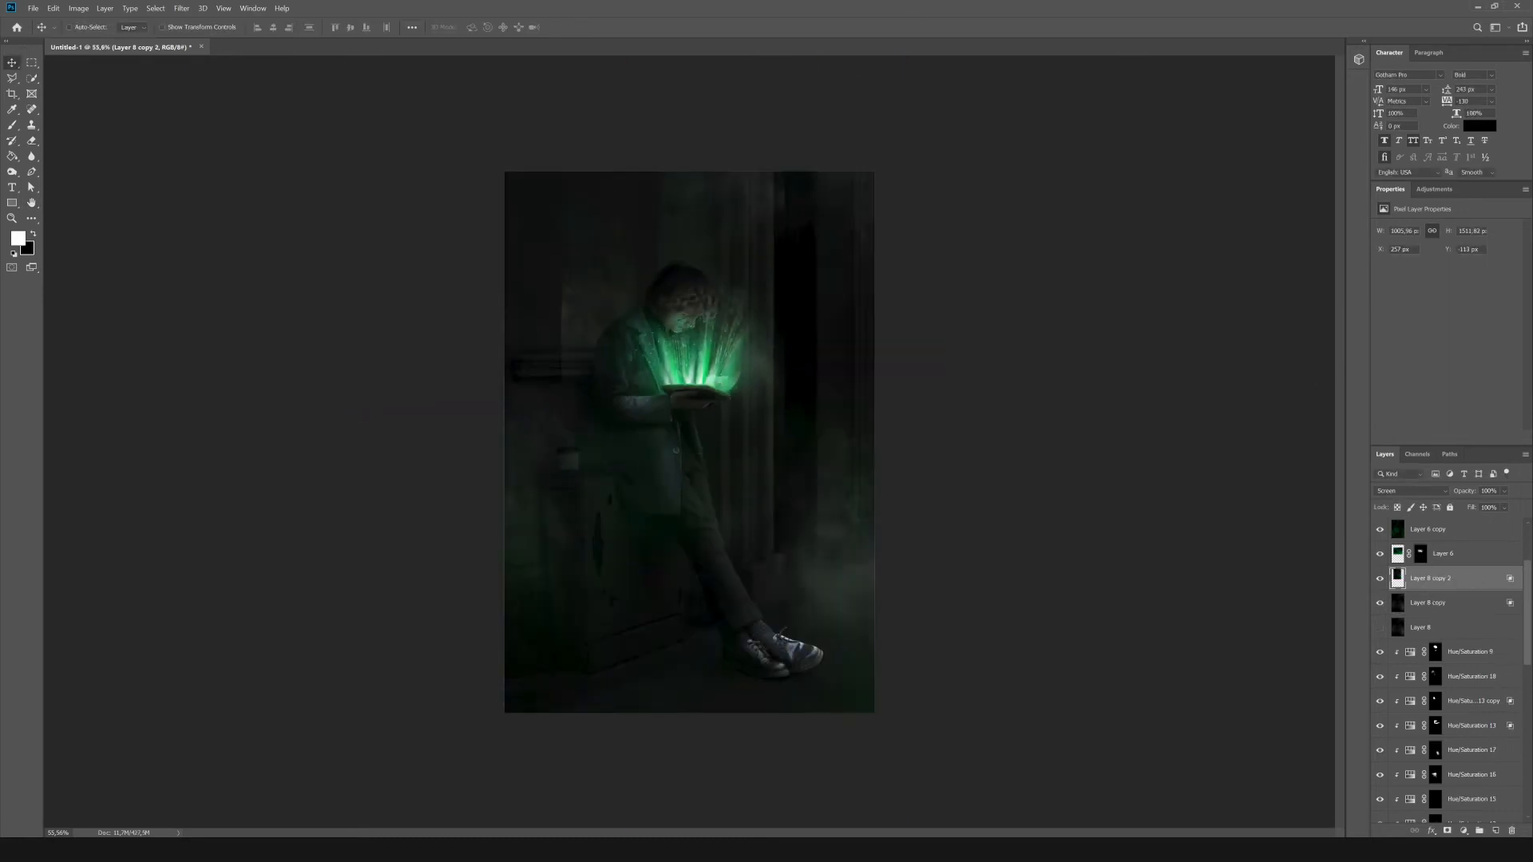
Adjust the small smoke copy's This Layer Blend If range and colorize it green with Hue 143 and Saturation 43.
left_click(78, 8)
left_click(520, 4)
left_click(1431, 831)
left_click(1452, 717)
left_click_drag(1131, 606, 1093, 607)
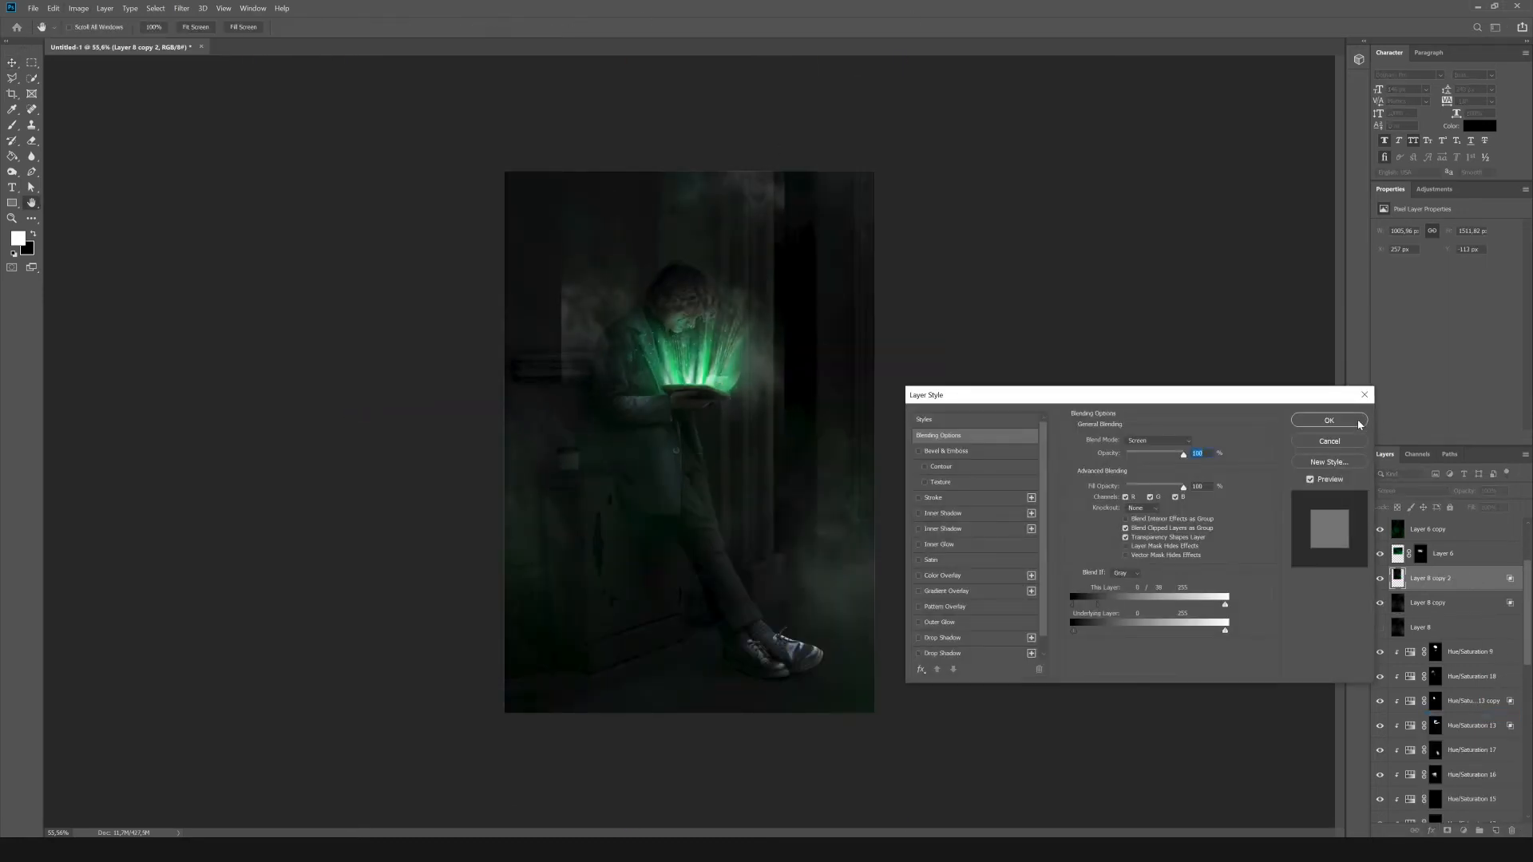
left_click(1329, 421)
left_click(78, 8)
left_click(256, 94)
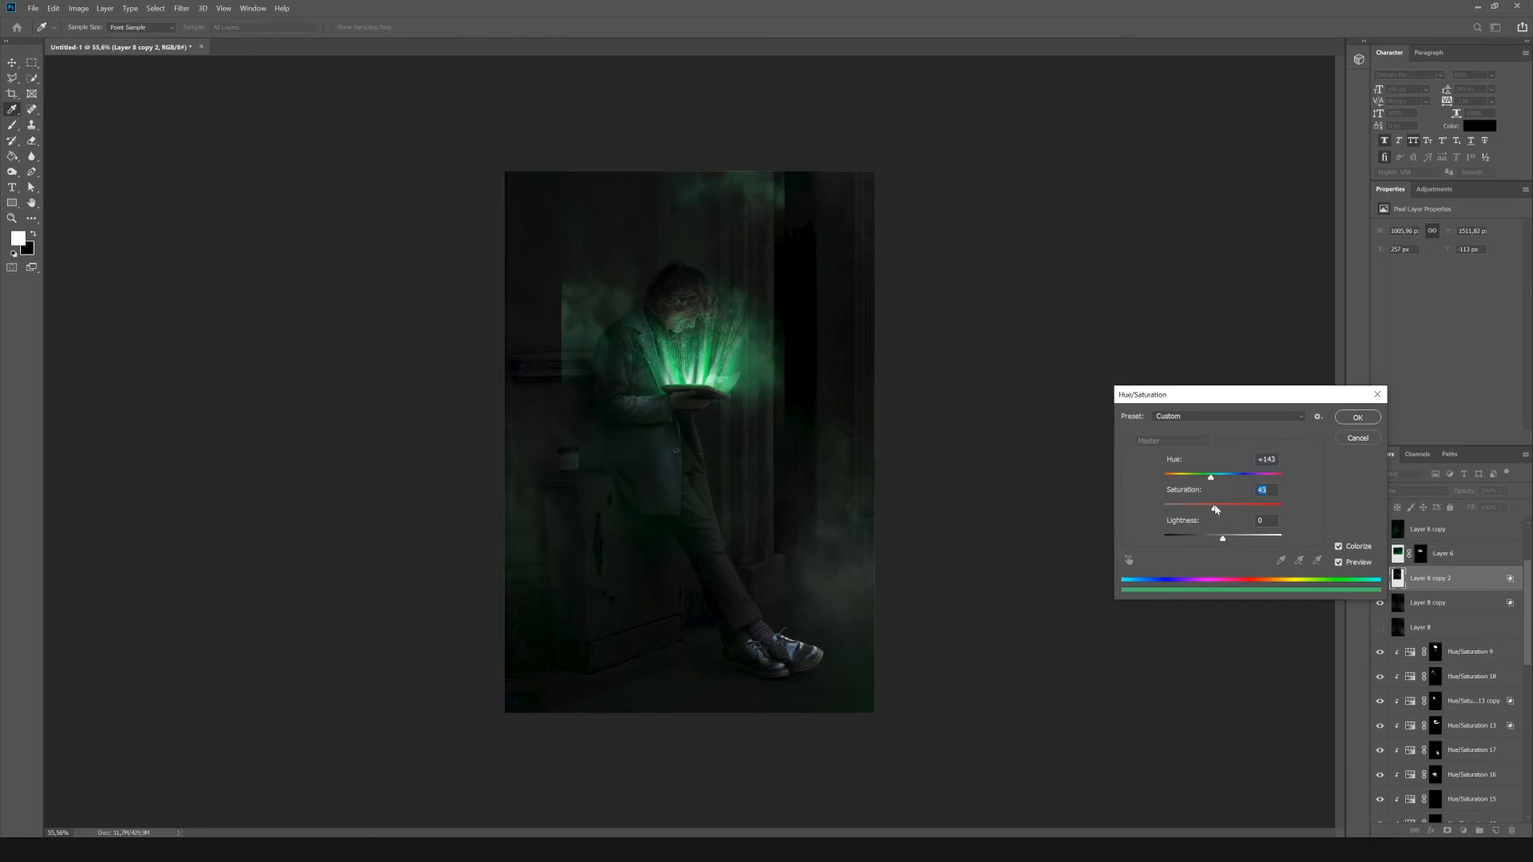
left_click(1358, 418)
Enlarge the green smoke copy to about 170% and move it to the upper part of the picture.
mouse_move(749, 304)
left_mouse_down()
mouse_move(685, 305)
mouse_move(776, 305)
left_mouse_up()
key("ctrl+t")
left_click_drag(812, 482, 969, 717)
key("ctrl+z")
left_click_drag(695, 467, 692, 462)
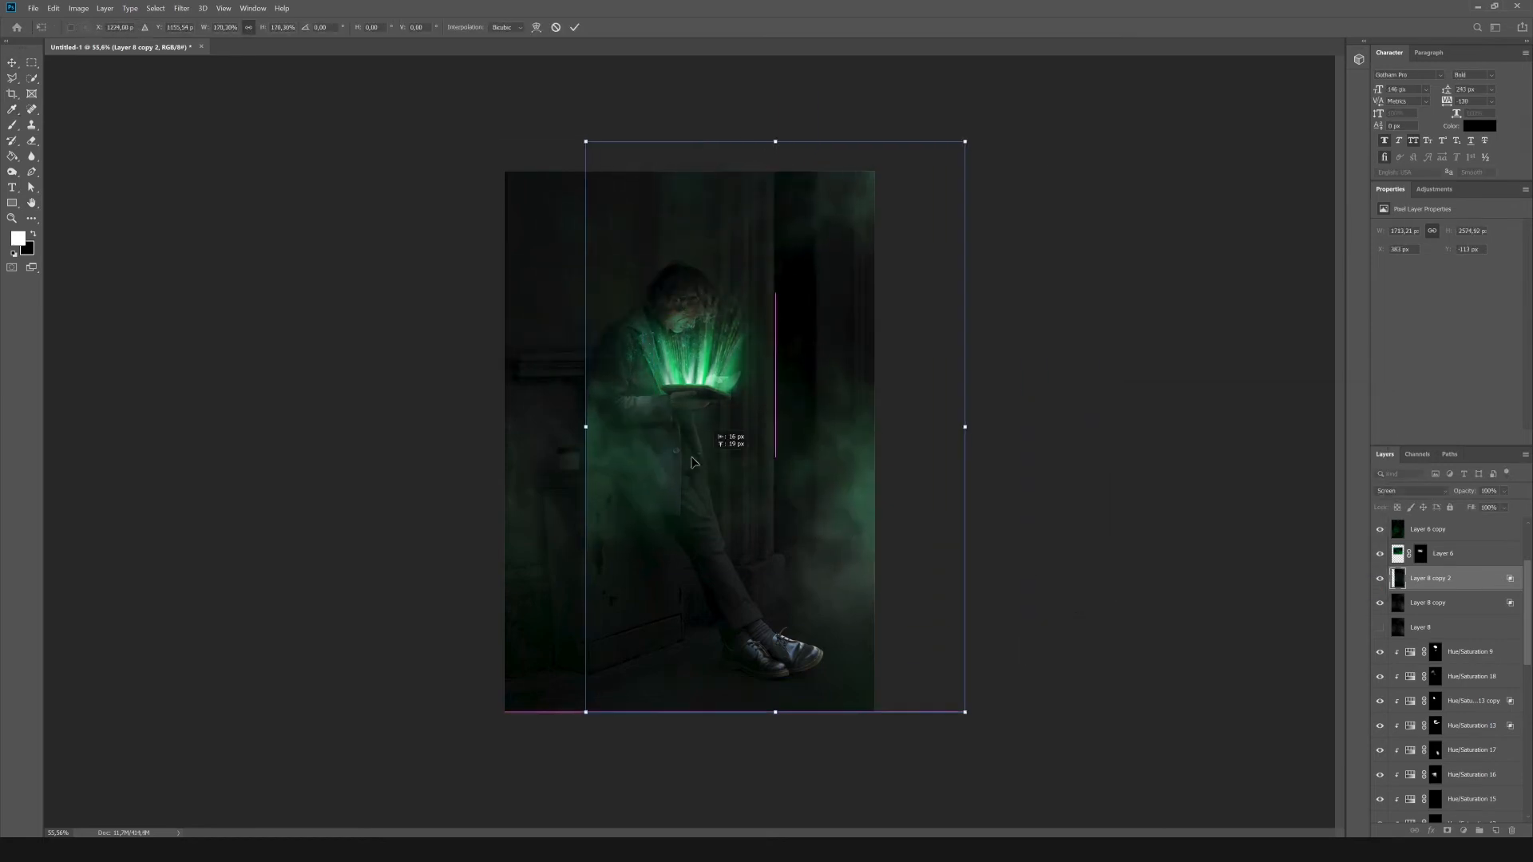
left_click_drag(915, 564, 825, 345)
key("Return")
Duplicate the green smoke, hide the original and darken the copy with Brightness/Contrast.
key("ctrl+j")
left_click(1380, 603)
left_click(79, 8)
mouse_move(127, 35)
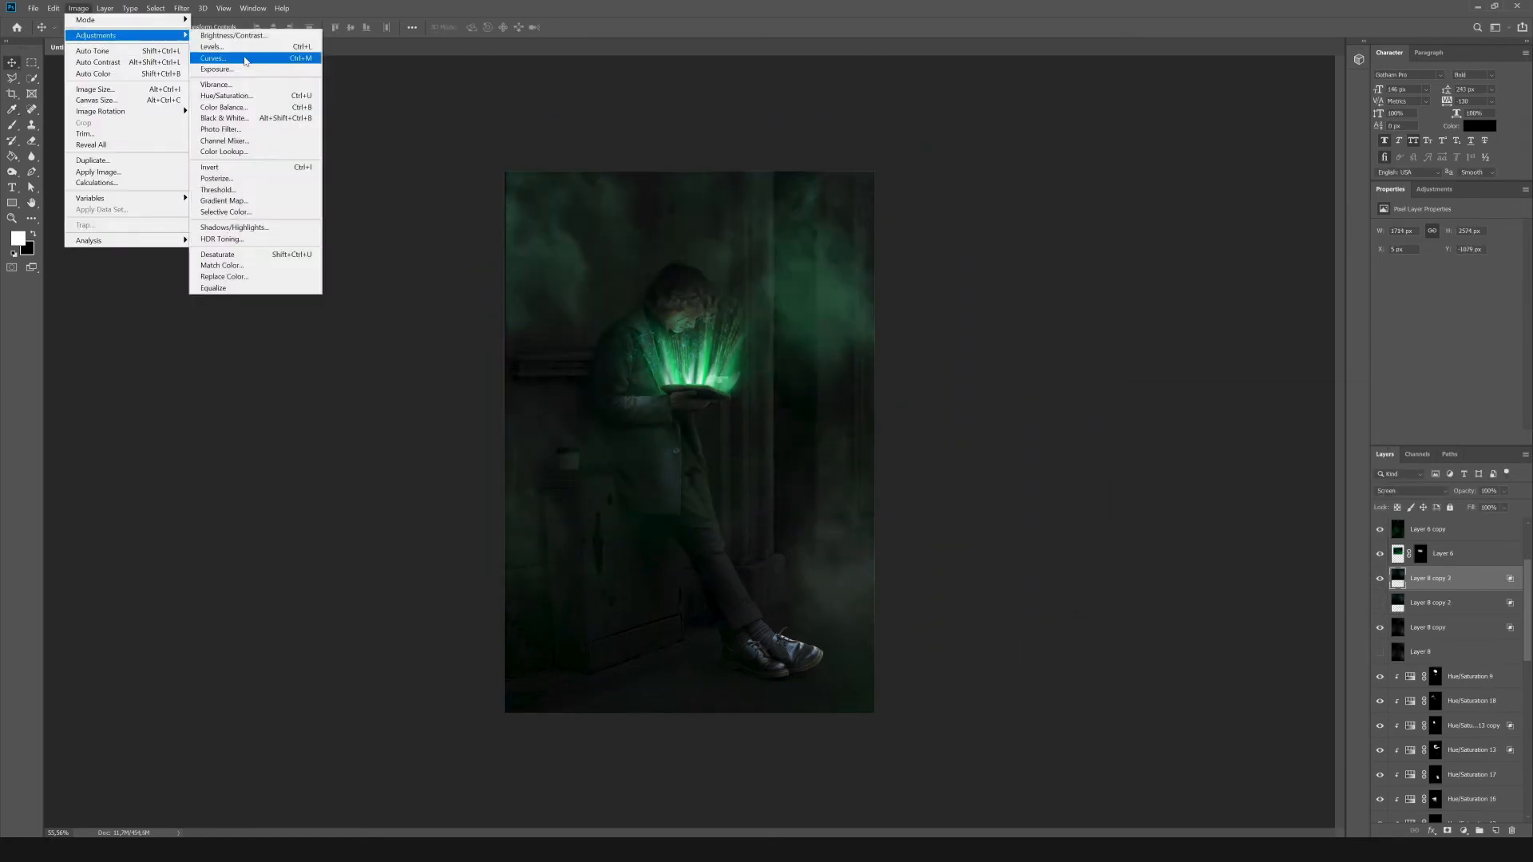
left_click(233, 35)
key("Return")
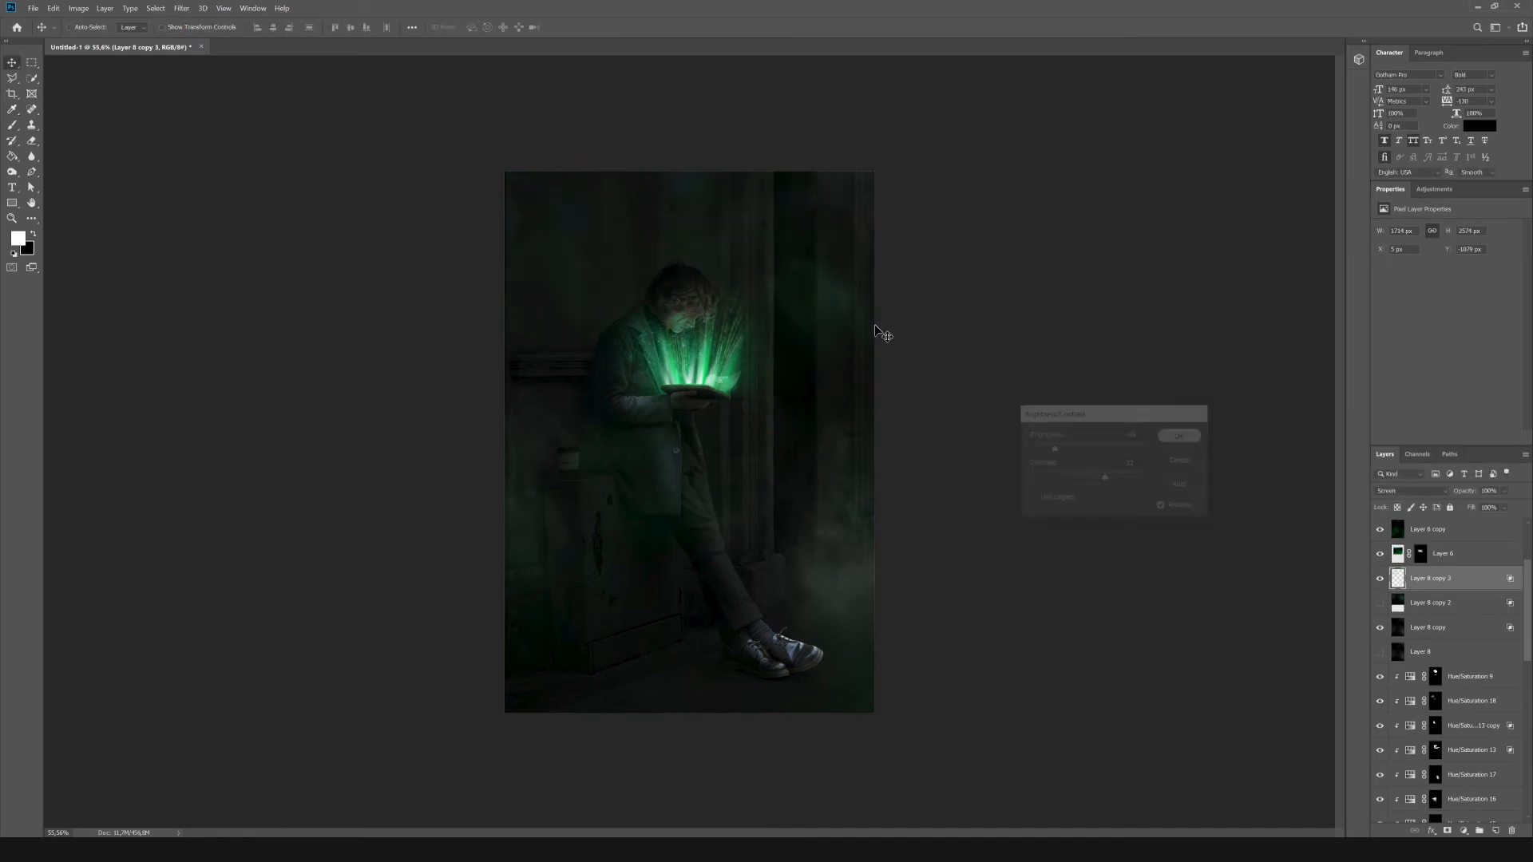
Duplicate the darkened green smoke, scale the copy down over the man's upper body and add a layer mask for brushing.
key("ctrl+j")
key("ctrl+t")
left_click_drag(855, 464, 809, 388)
left_click_drag(765, 128, 743, 243)
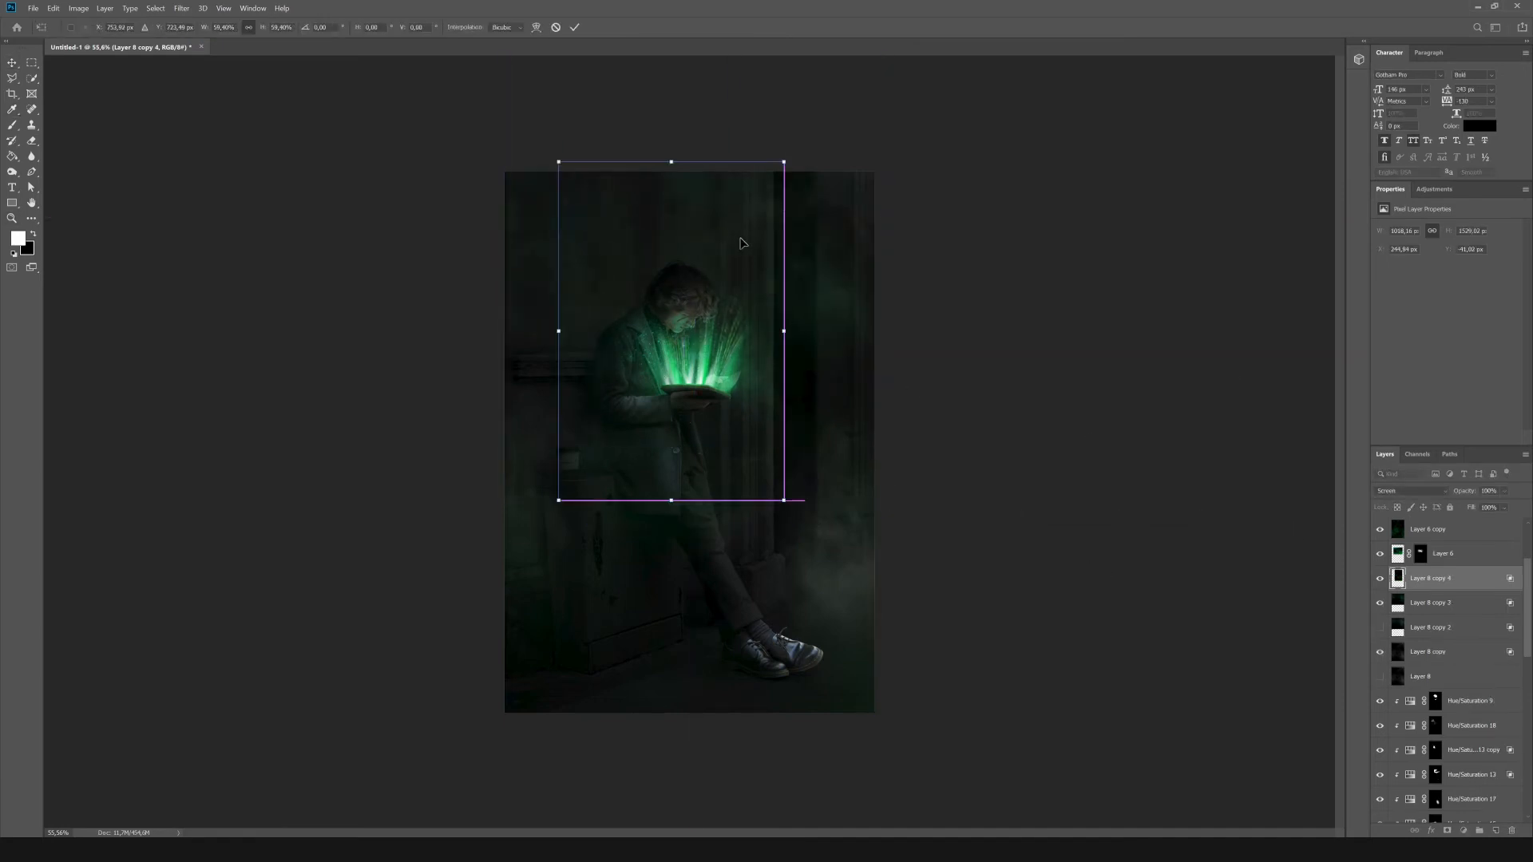
left_click_drag(785, 160, 696, 296)
left_click_drag(655, 345, 722, 264)
key("Return")
left_click(1447, 832)
key("b")
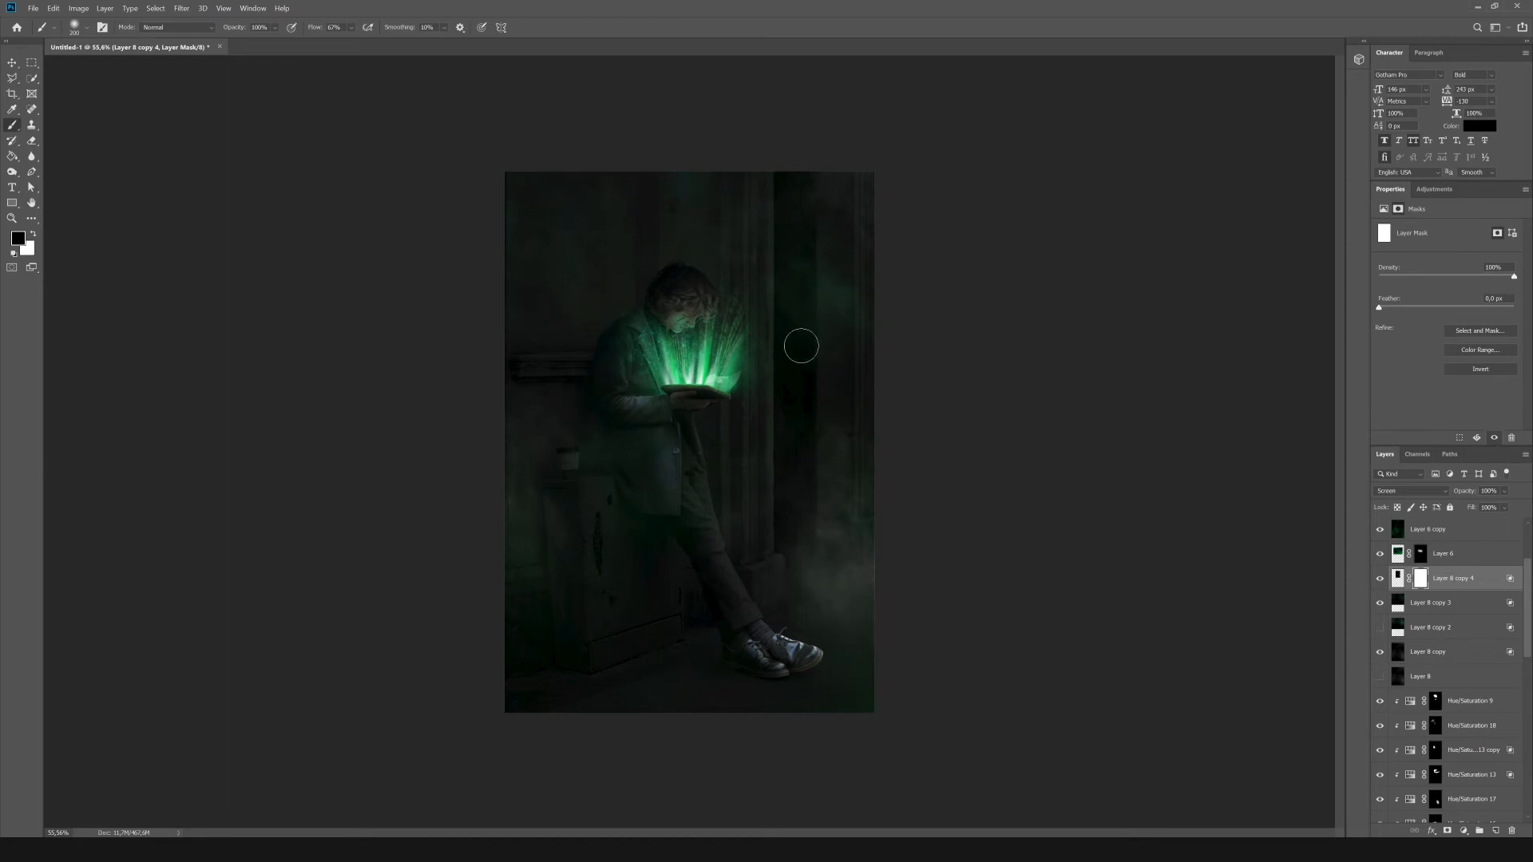
Add a clipped Hue/Saturation adjustment above the man with Lightness -81 and fill its mask with black.
left_click(1468, 707)
left_click(1472, 725)
left_click(1435, 189)
left_click(1383, 238)
left_click_drag(1446, 322, 1392, 323)
left_click(12, 157)
left_click(607, 319)
Paint white on the darkening adjustment's mask over both shoes.
left_click_drag(797, 675, 814, 646)
scroll(807, 659, "up", 7)
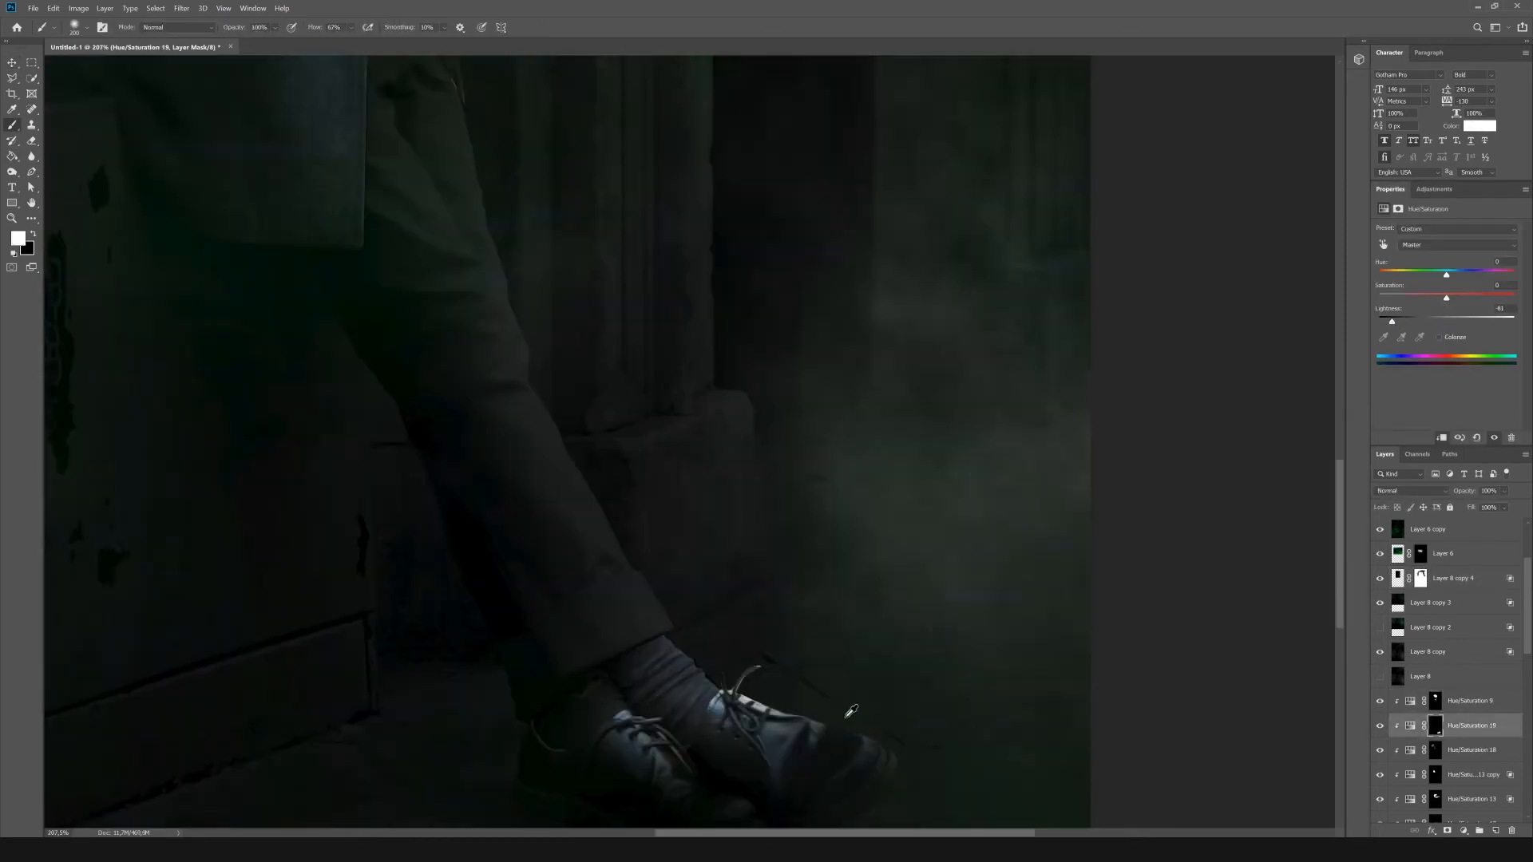
mouse_move(803, 711)
left_mouse_down()
mouse_move(650, 626)
mouse_move(532, 713)
left_mouse_up()
scroll(872, 676, "down", 7)
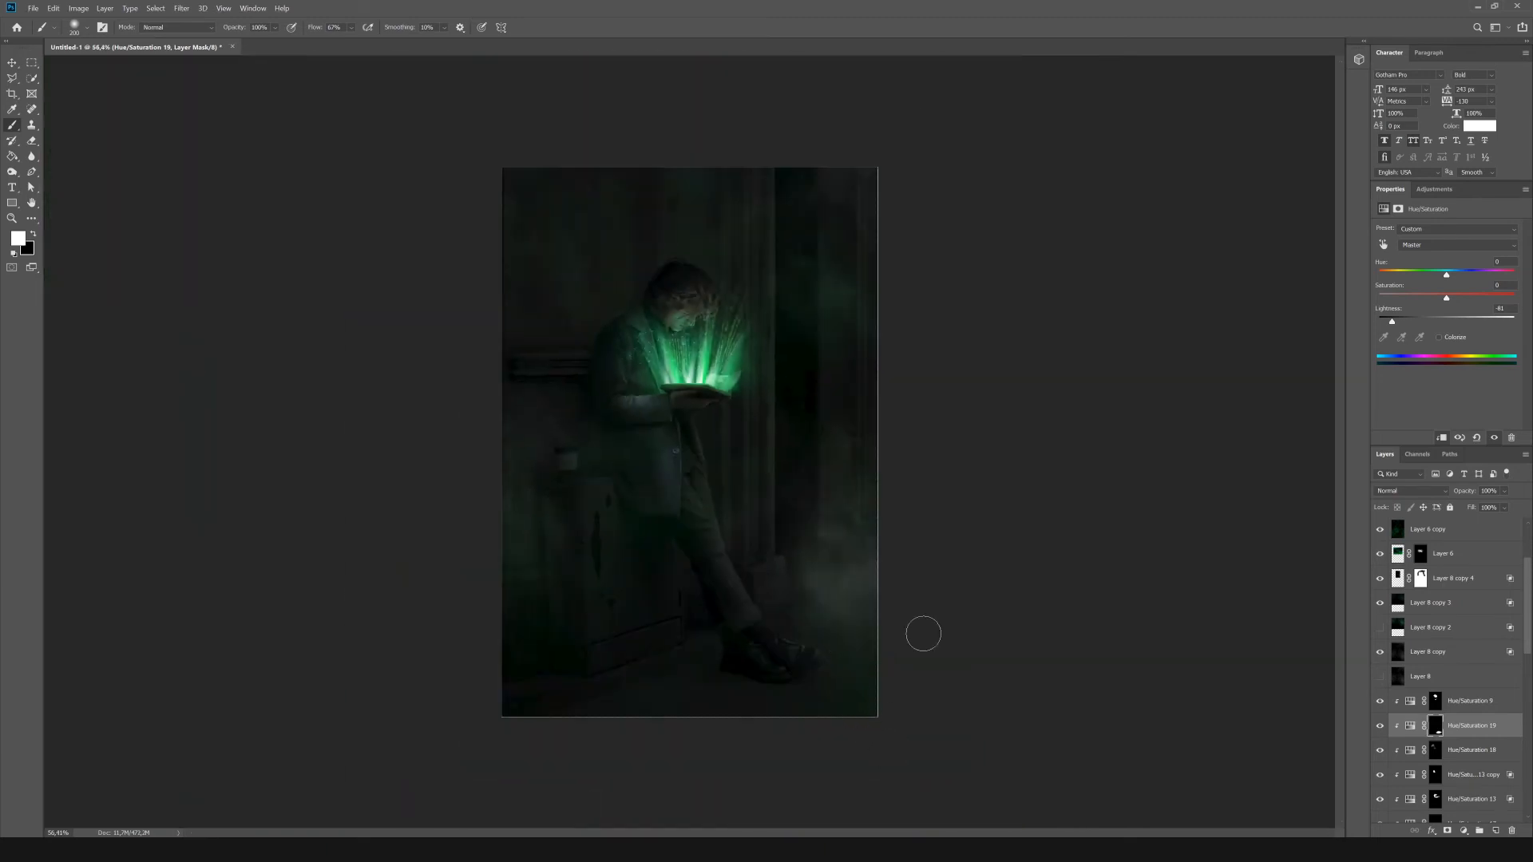
Add a Hue/Saturation adjustment below the man's layer and colorize the background green with Hue 162 and Lightness +12.
scroll(1437, 679, "down", 12)
left_click(1468, 694)
left_click(1435, 189)
left_click(1383, 238)
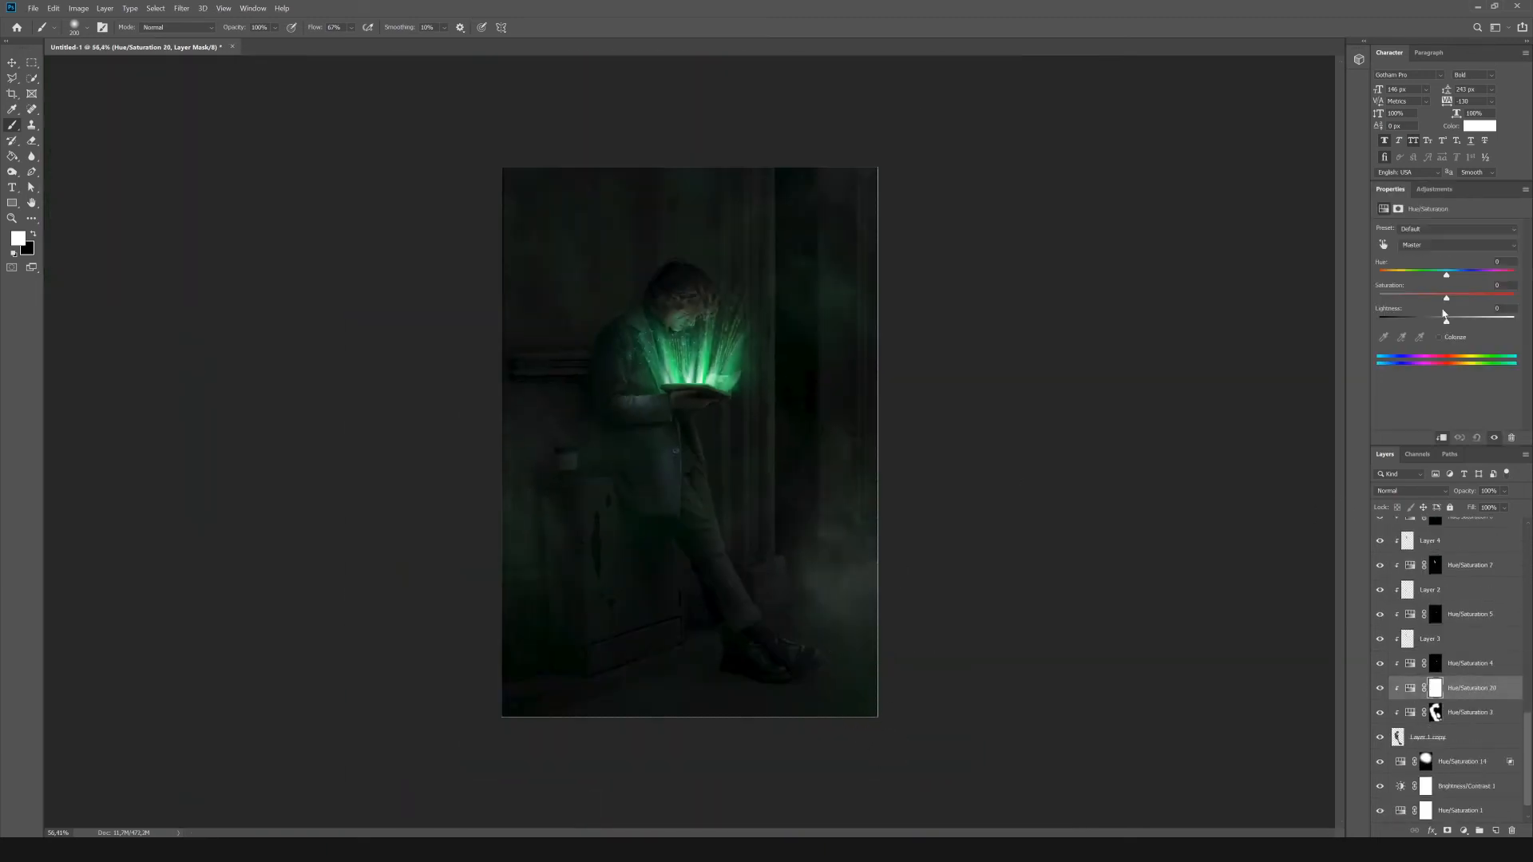
left_click_drag(1446, 322, 1466, 322)
left_click_drag(1454, 688, 1455, 801)
left_click(1439, 337)
left_click_drag(1380, 275, 1454, 321)
Limit the green background tint to brighter tones by splitting its Underlying Layer Blend If black slider.
left_click(1432, 831)
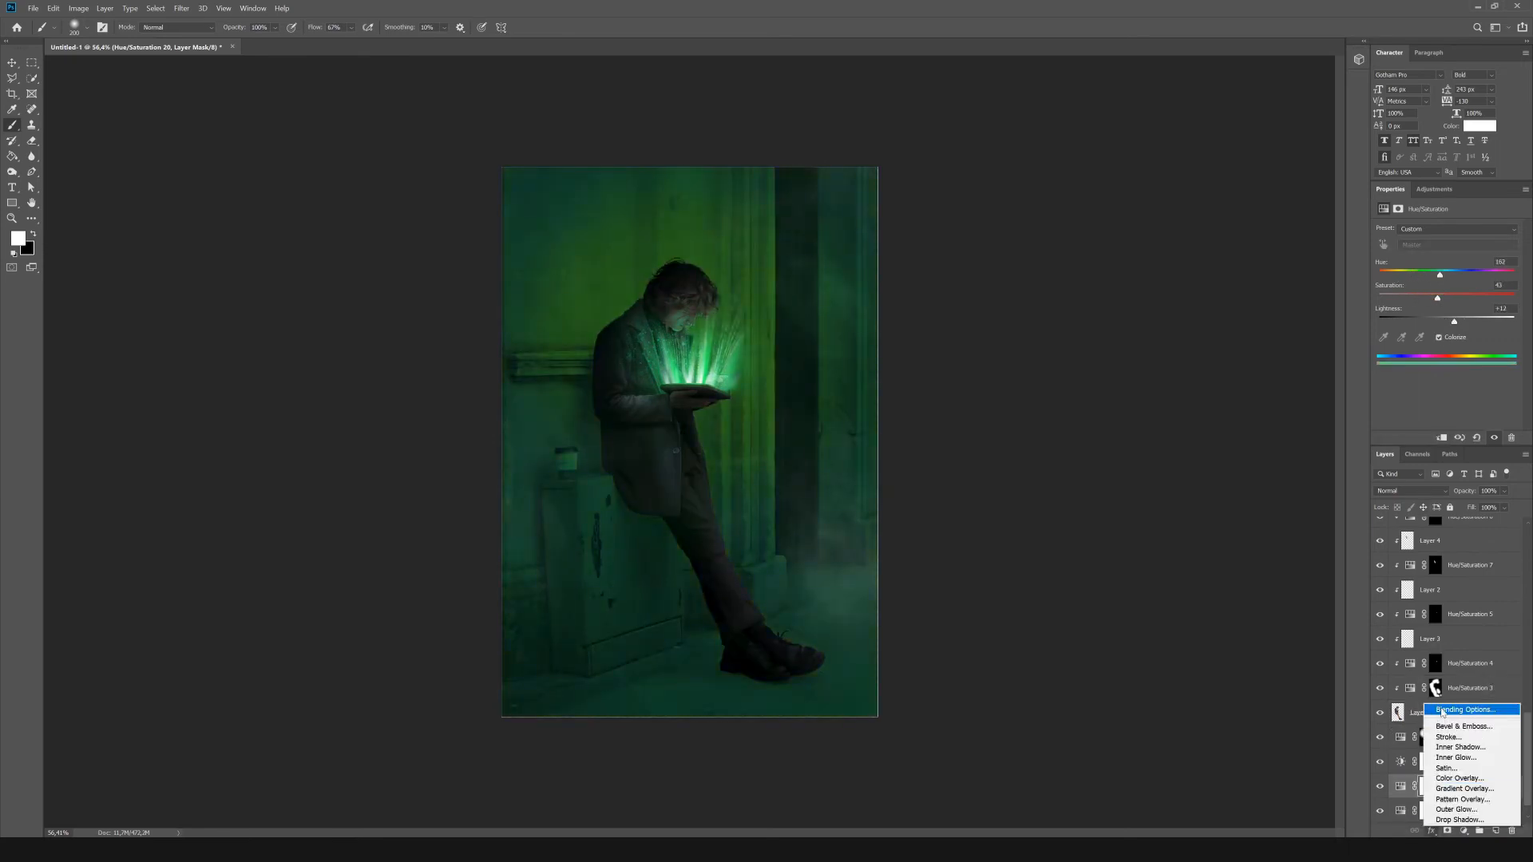
left_click(1463, 709)
mouse_move(1074, 631)
left_mouse_down()
mouse_move(1109, 632)
mouse_move(1096, 633)
left_mouse_up()
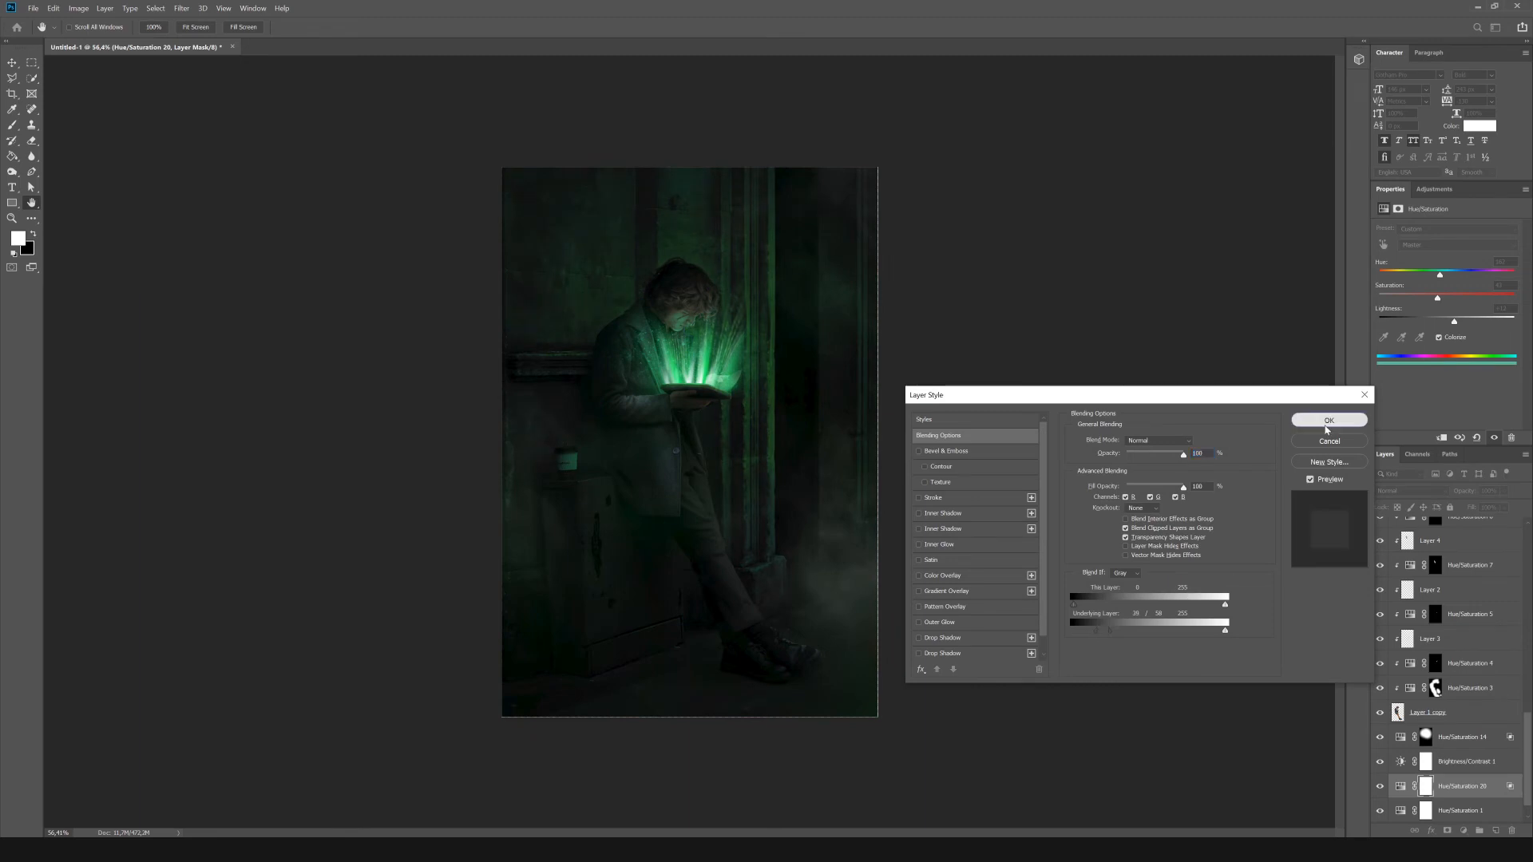
left_click(1326, 424)
Mask out the green tint, paint it back on the wall around the man and load his outline as a selection.
key("x")
left_click(711, 249)
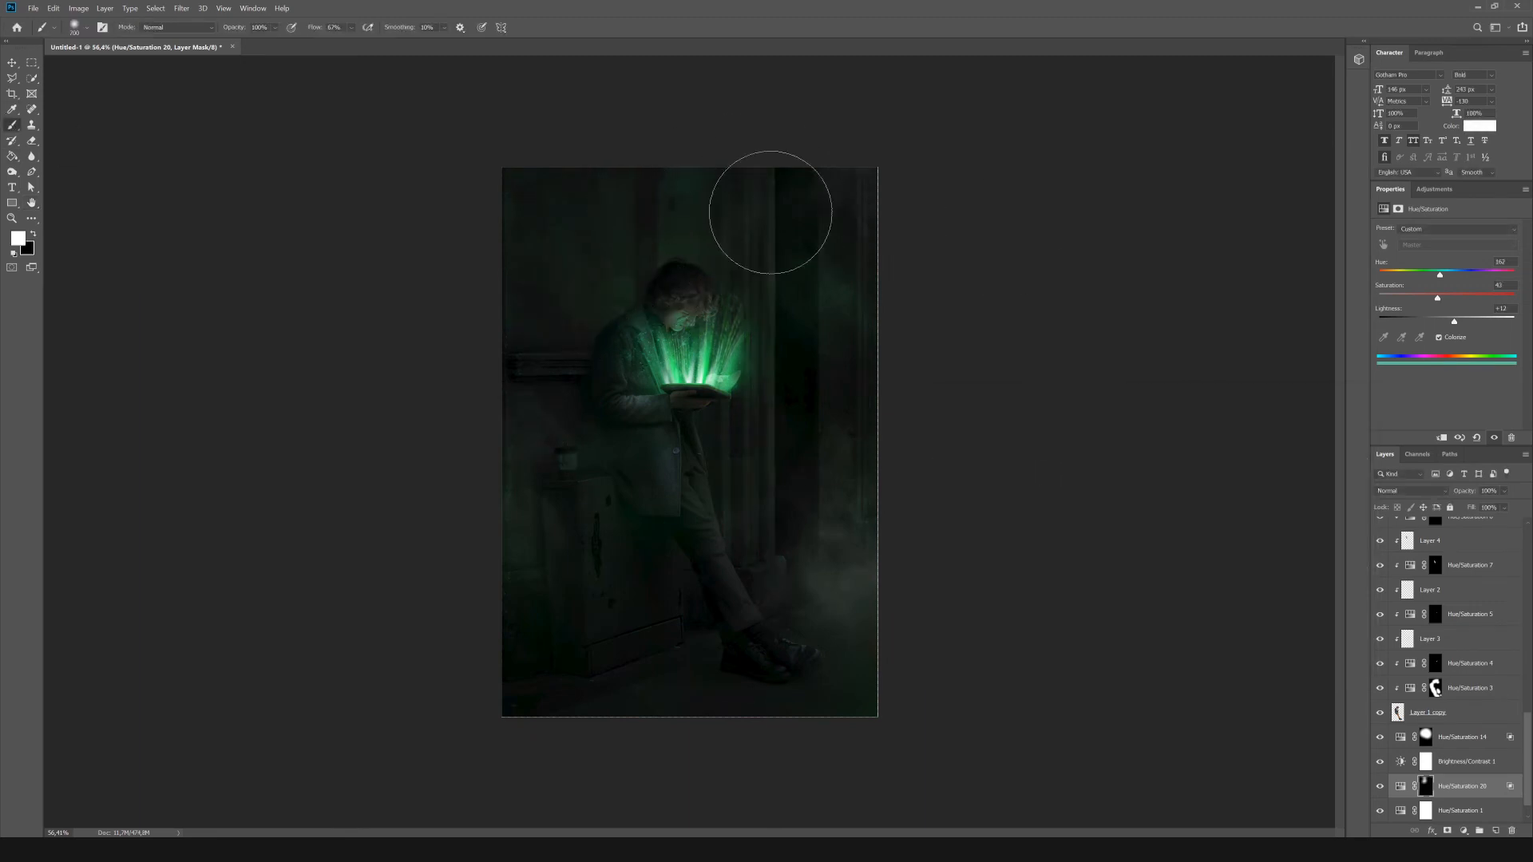
left_click_drag(771, 212, 776, 355)
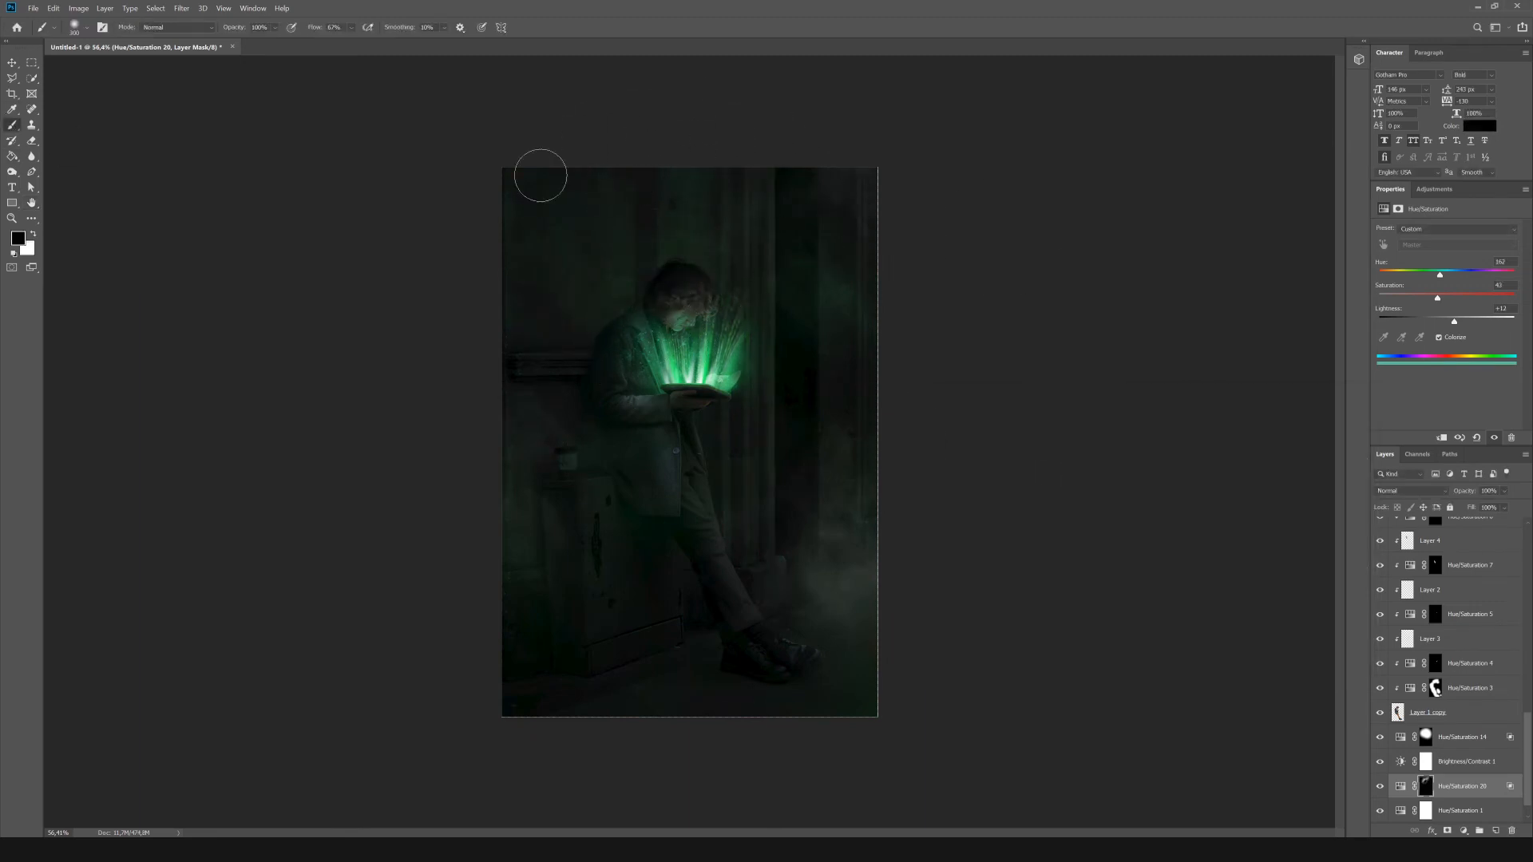
left_click(1399, 713, "ctrl")
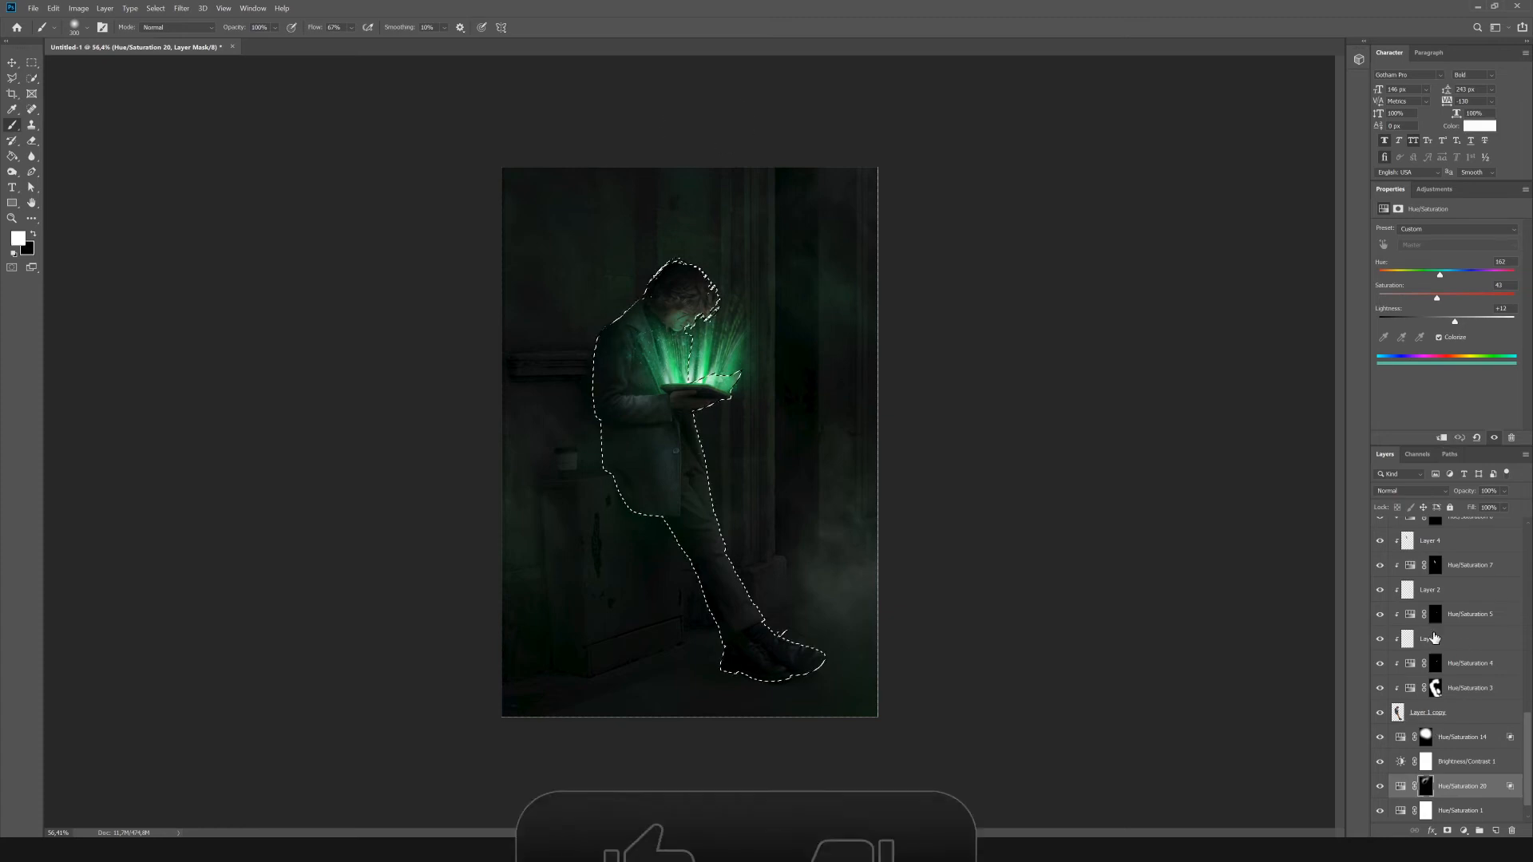
Add a clipped Hue/Saturation adjustment with Lightness +57 near the top of the man's adjustments and replace its mask with a new one.
left_click(1458, 591)
left_click(1434, 189)
left_click(1395, 237)
left_click_drag(1450, 320, 1486, 319)
scroll(1471, 733, "up", 5)
scroll(1471, 733, "down", 3)
left_click_drag(1448, 747, 1450, 651)
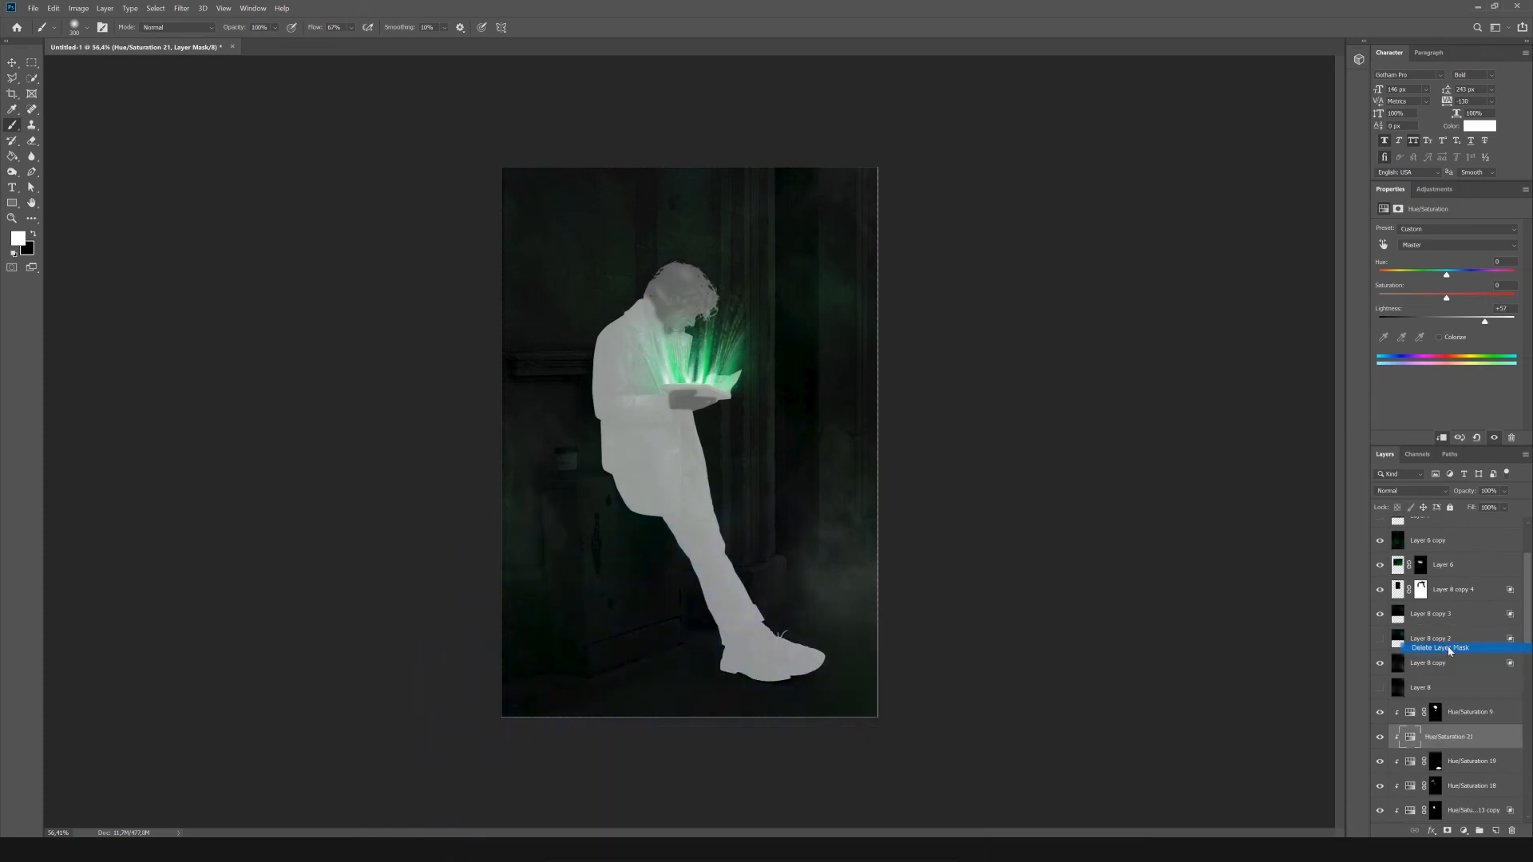
left_click(1448, 830, "alt")
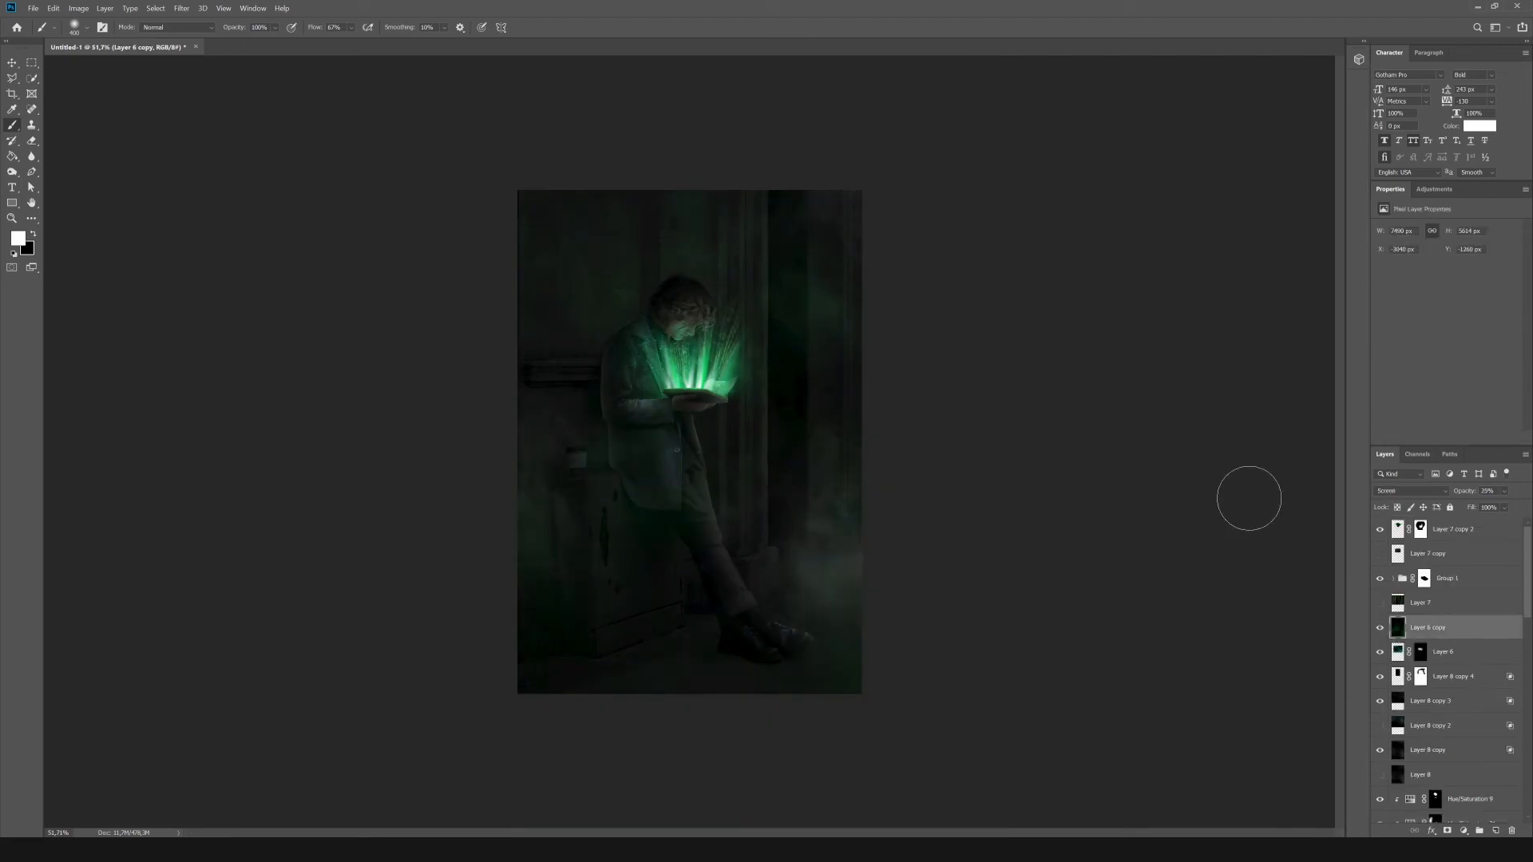
Add a layer mask to Layer 6 copy and set black as the painting color.
left_click(1447, 831)
key("x")
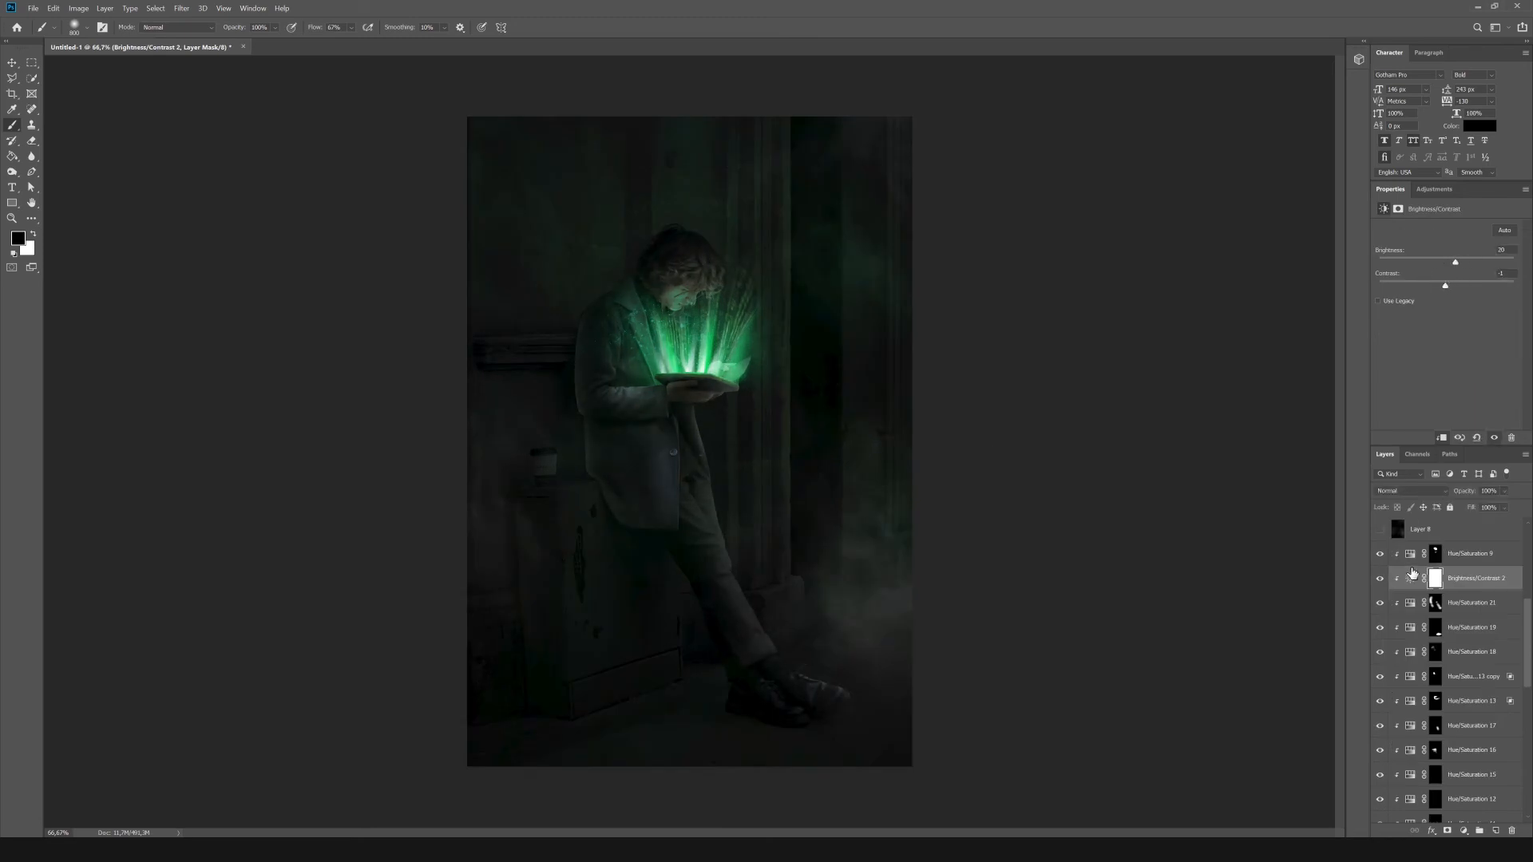
Duplicate the masked Layer 6 copy and paint with black on the duplicate's mask around the man.
scroll(1416, 607, "up", 10)
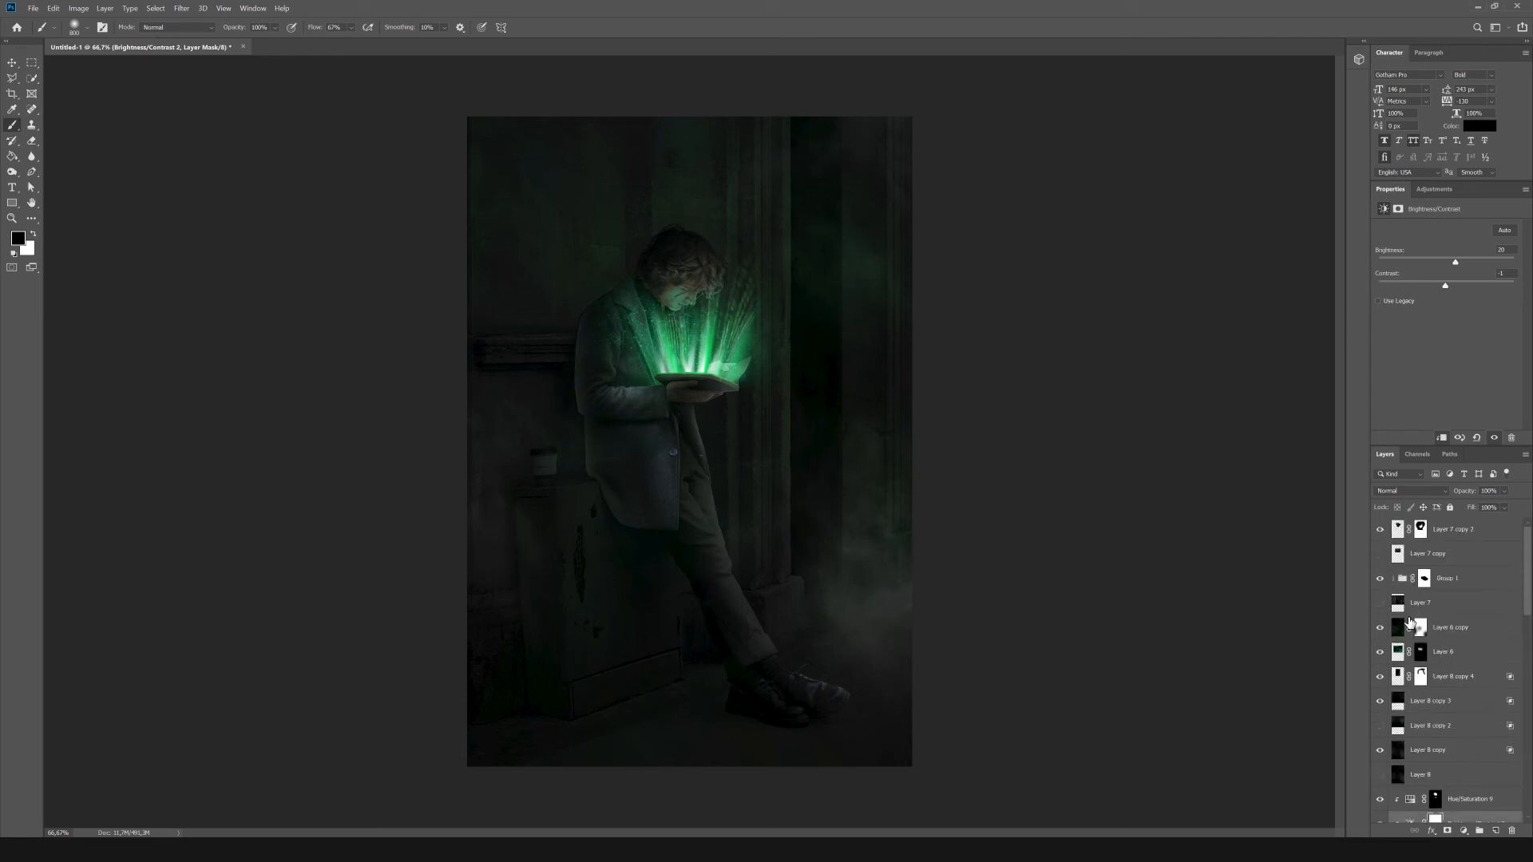
scroll(1419, 625, "down", 6)
left_click(1435, 190)
scroll(1465, 578, "up", 6)
left_click(1450, 634)
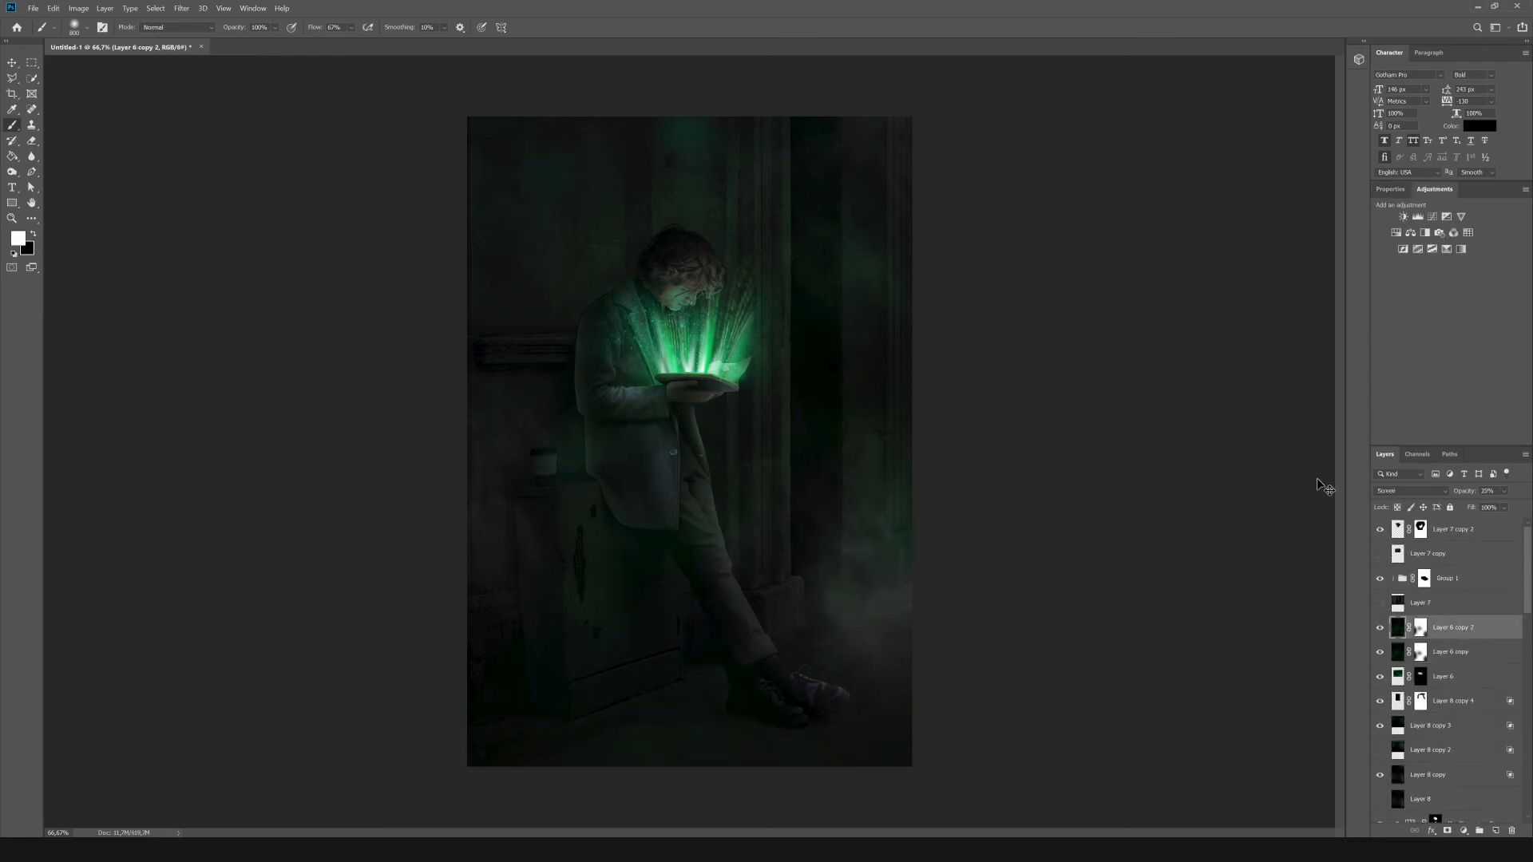
left_click(1421, 626)
key("x")
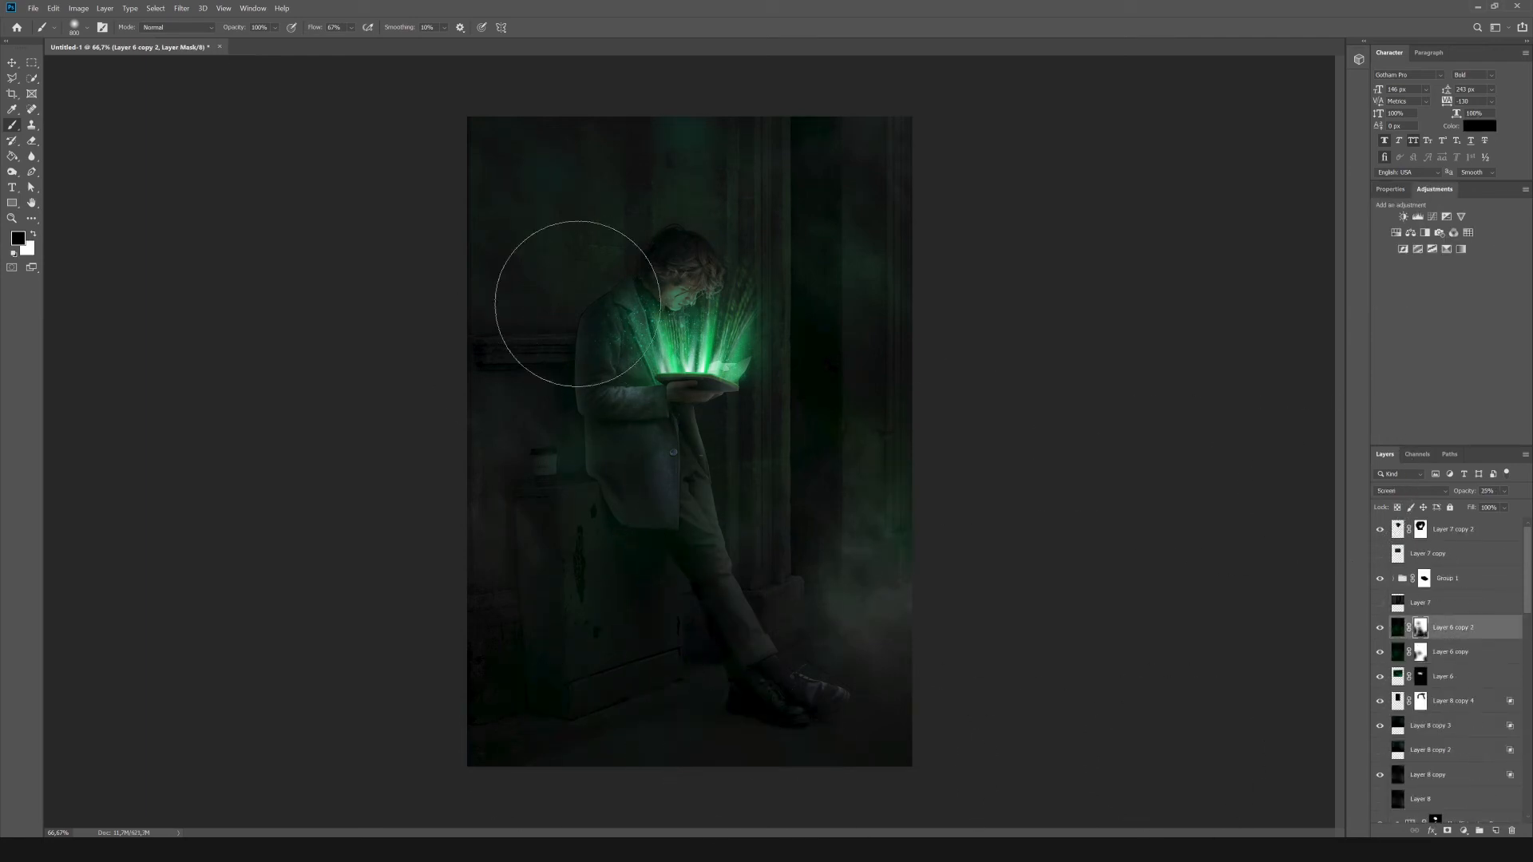
Retouch the wall behind the man's shoulder on Layer 1 copy 2 using the Spot Healing Brush and Clone Stamp.
scroll(1434, 804, "down", 5)
left_click(1430, 810)
key("j")
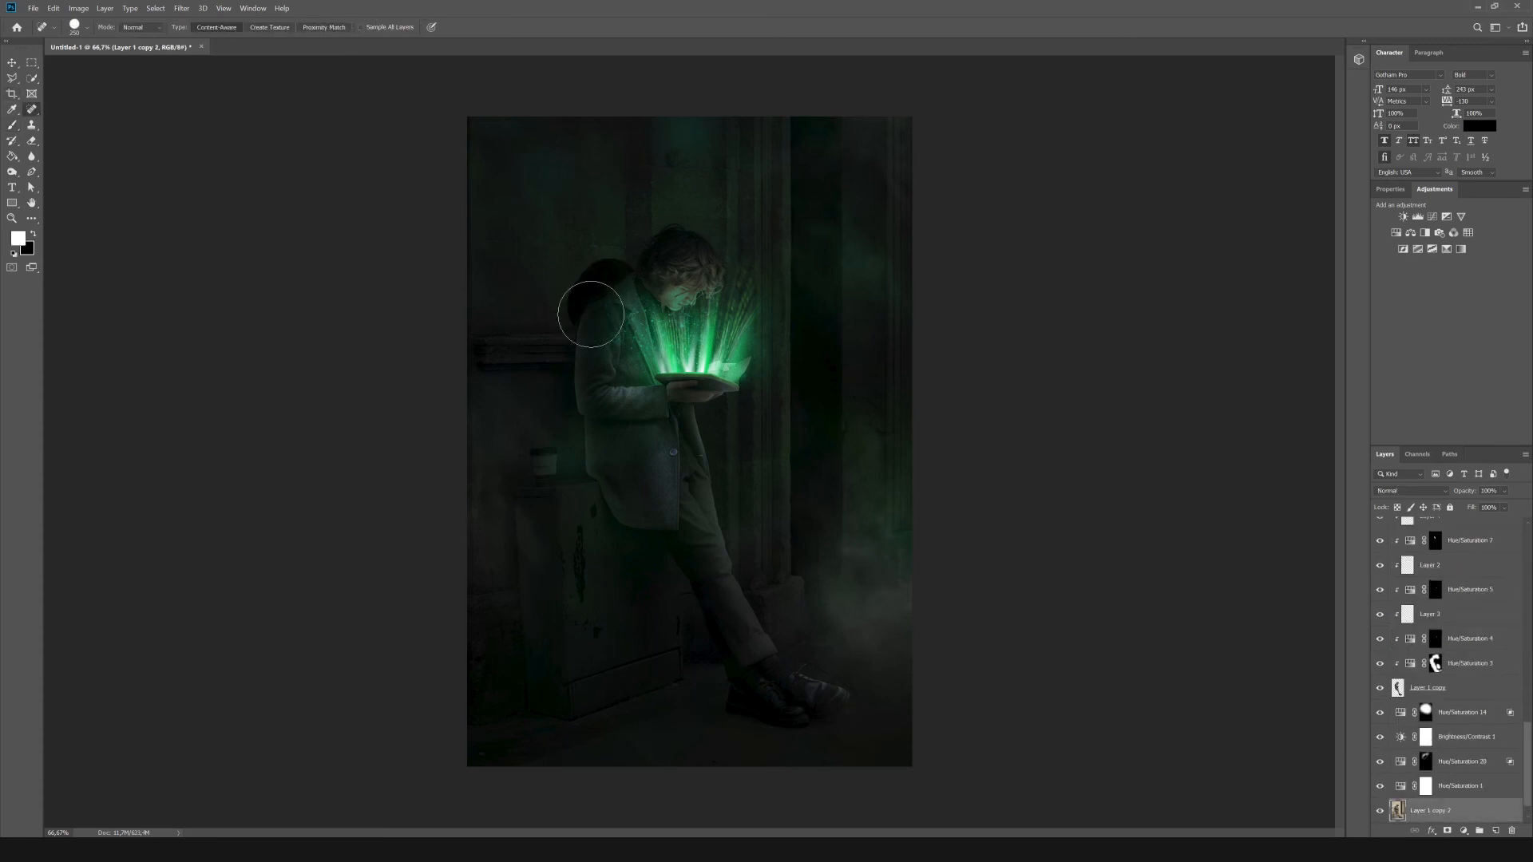
key("bracketleft")
key("bracketleft")
key("bracketleft")
key("bracketleft")
key("bracketleft")
key("bracketleft")
key("bracketleft")
key("bracketleft")
key("bracketleft")
key("bracketleft")
key("bracketleft")
key("bracketleft")
key("bracketleft")
scroll(533, 269, "up", 7)
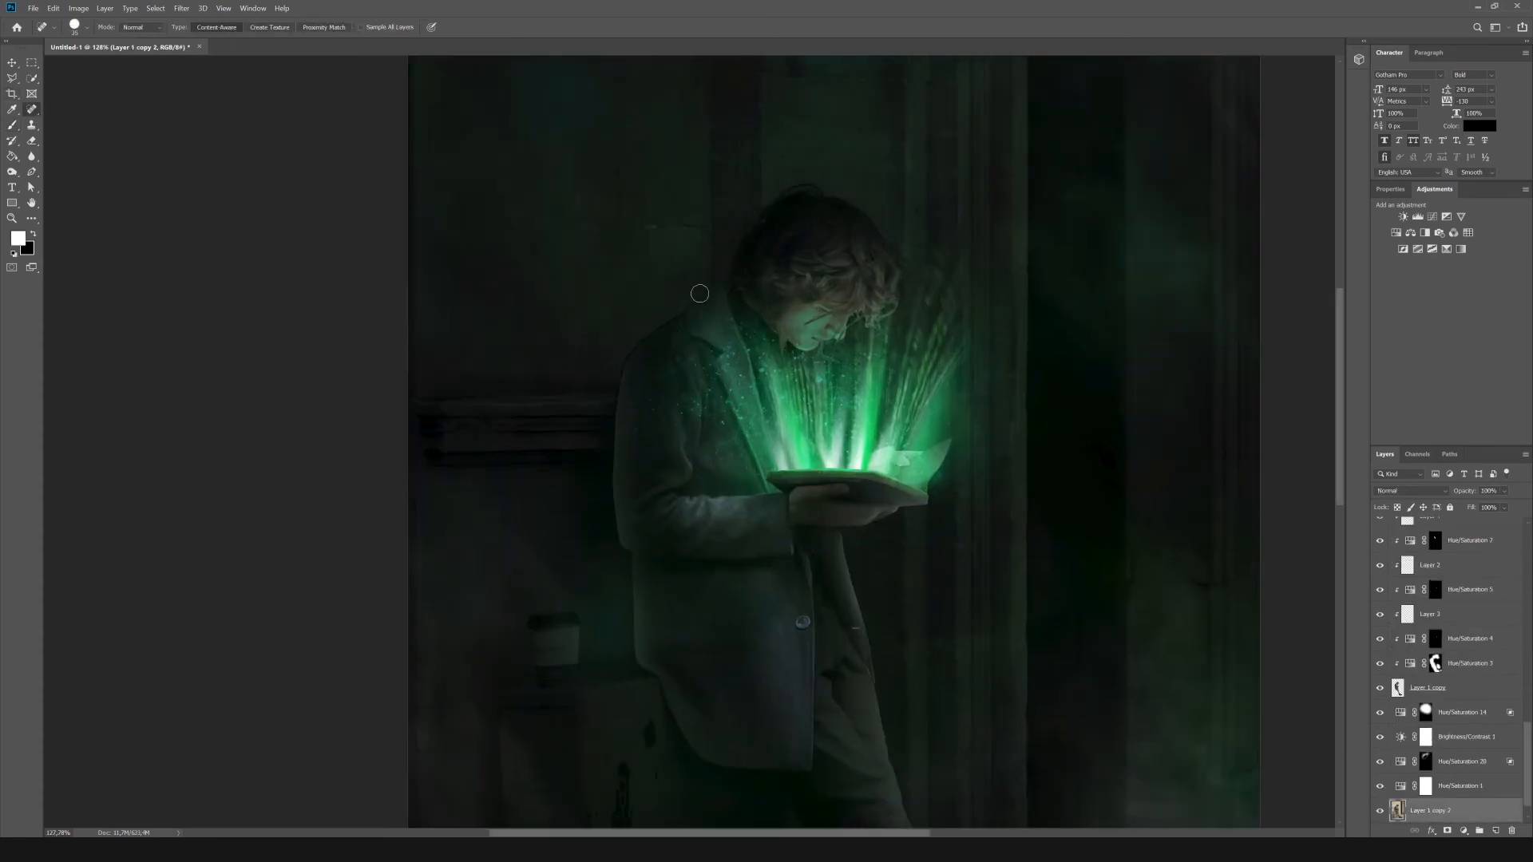
key("s")
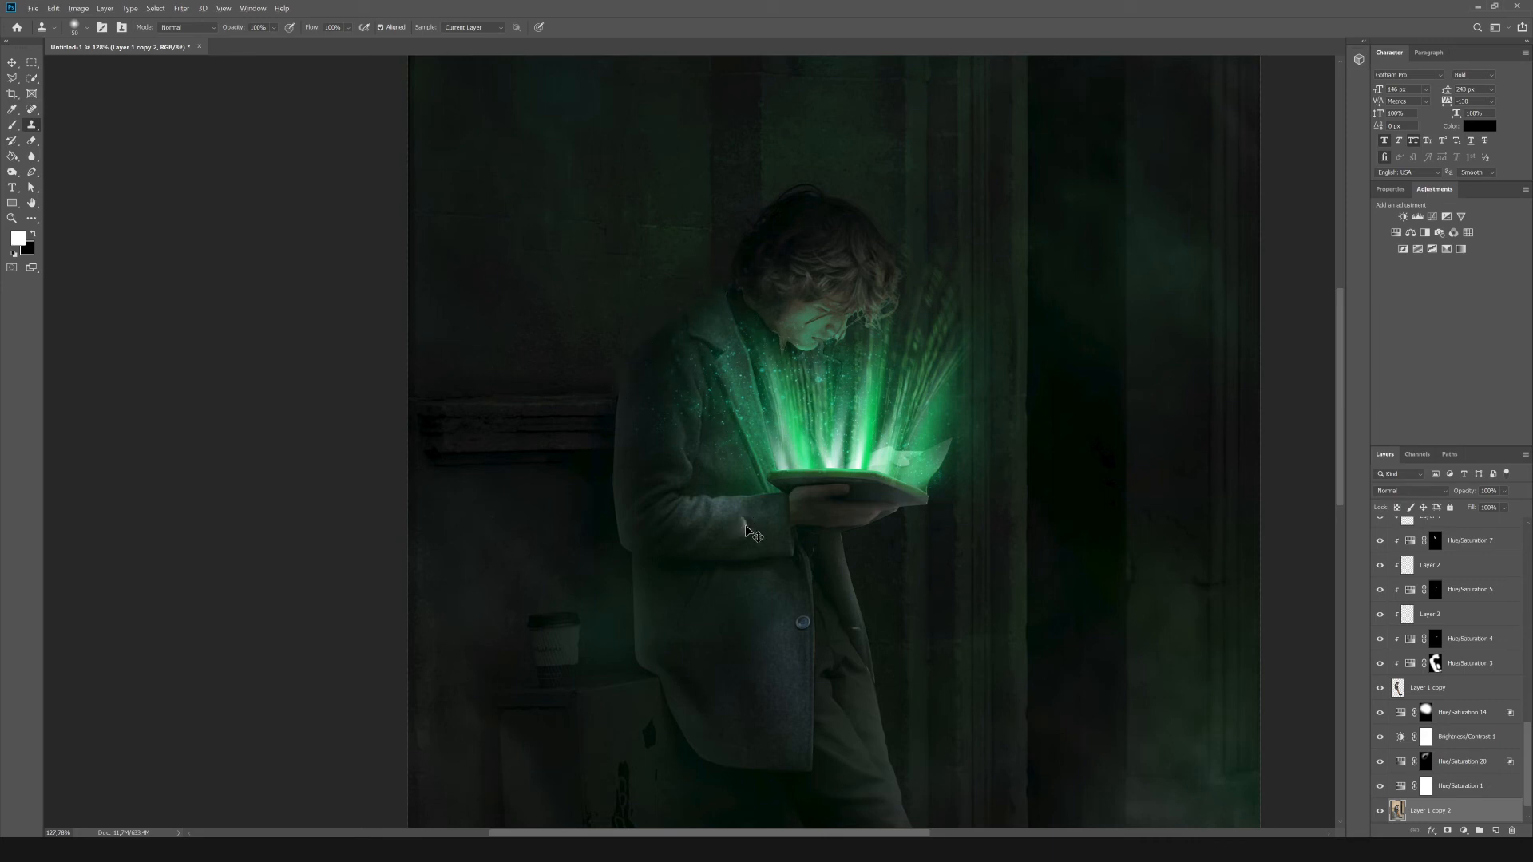
Load the man's outline as a selection and fill it with black on a new layer beneath him.
scroll(746, 528, "down", 8)
scroll(1458, 629, "down", 1)
left_click(1398, 664, "ctrl")
left_click(1427, 664)
left_click(1463, 688)
left_click(1496, 832)
key("c")
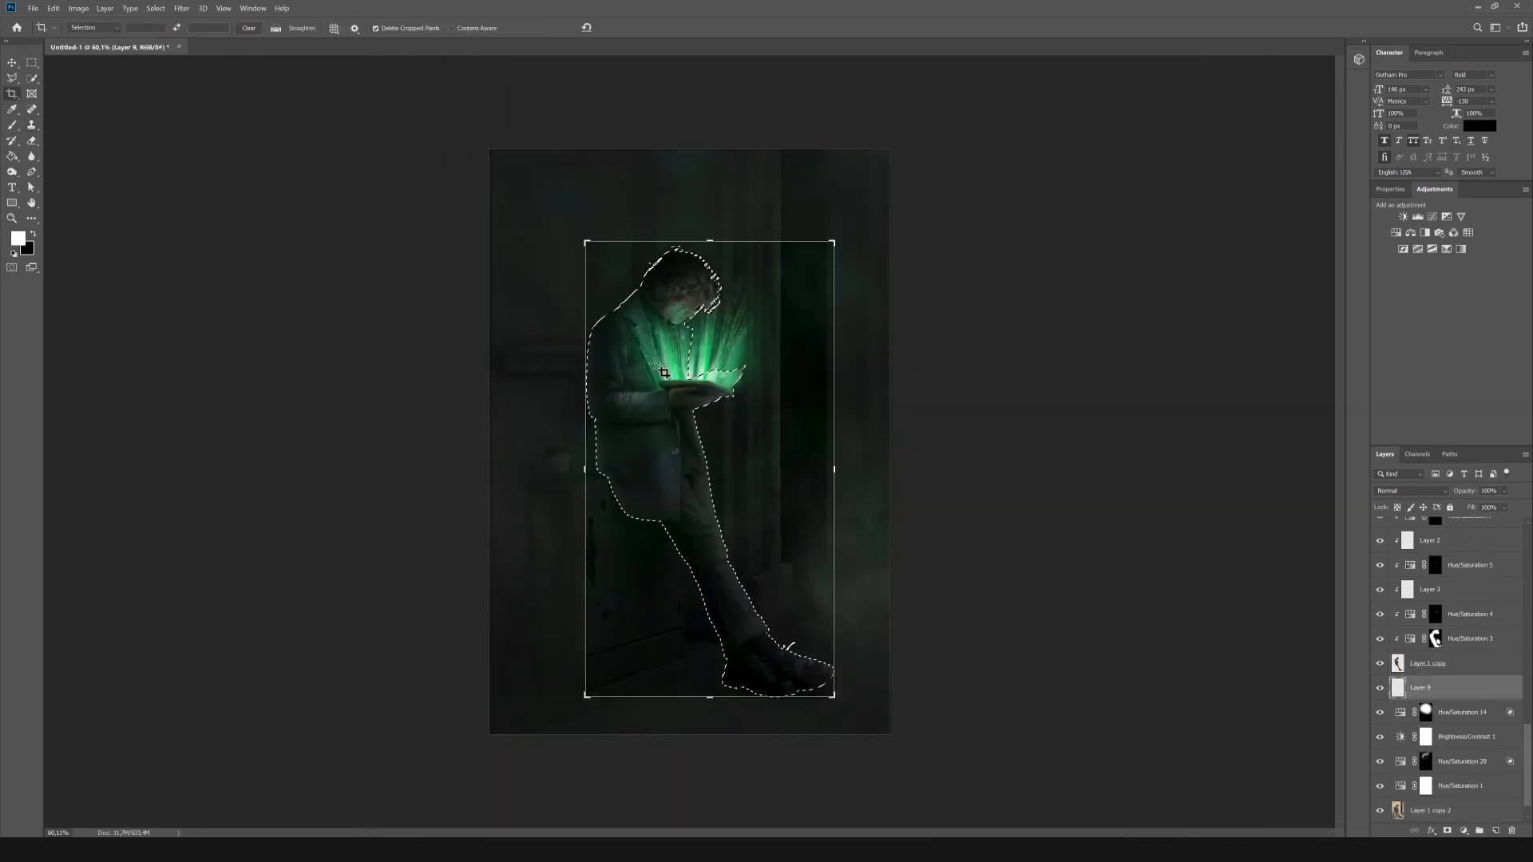
key("g")
key("x")
left_click(658, 366)
Deselect the outline and rotate the black silhouette on Layer 9 slightly so it shows on the wall behind the man.
key("m")
key("ctrl+d")
key("ctrl+t")
left_click_drag(709, 242, 688, 248)
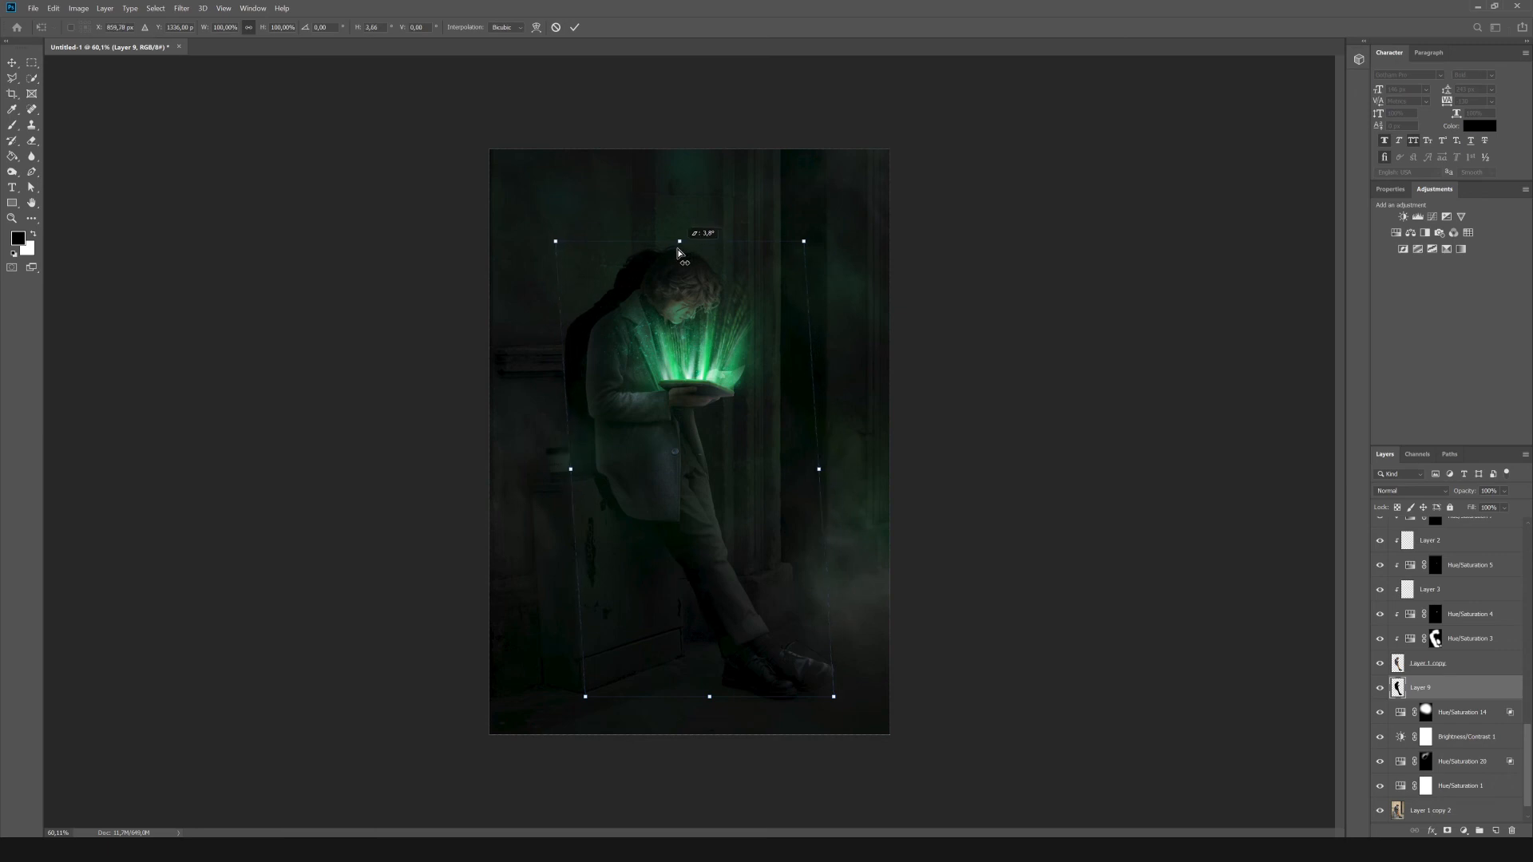
Soften the silhouette shadow on Layer 9 with a Gaussian Blur.
left_click(181, 8)
mouse_move(240, 133)
left_click(363, 179)
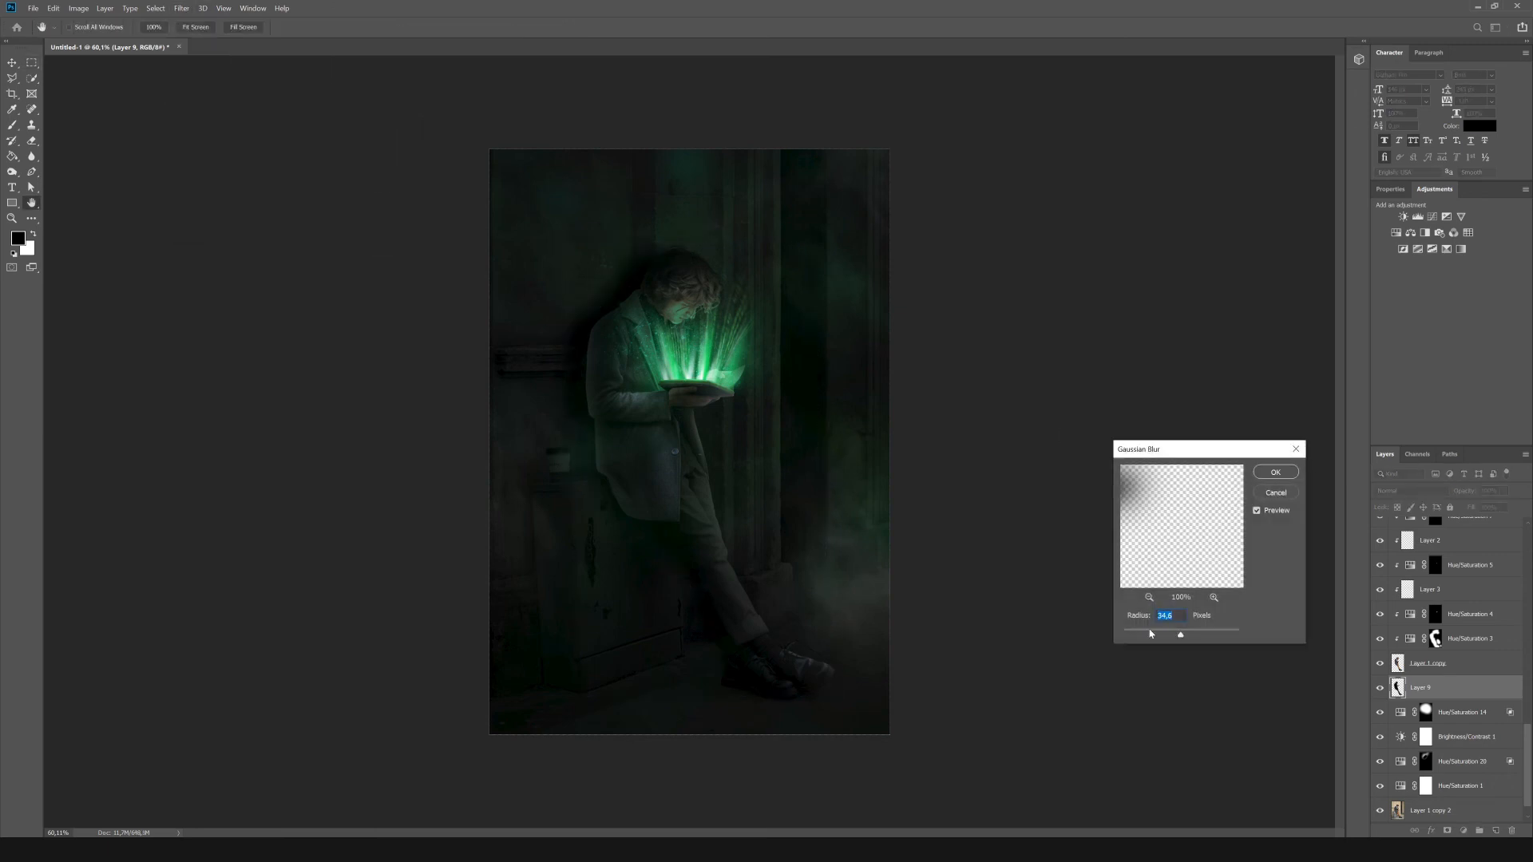
left_click_drag(1168, 636, 1162, 636)
left_click(1276, 472)
Lower Layer 9's opacity to about half, add a layer mask and paint out the lower part of the shadow with black.
left_click(1505, 492)
left_click_drag(1526, 505, 1496, 509)
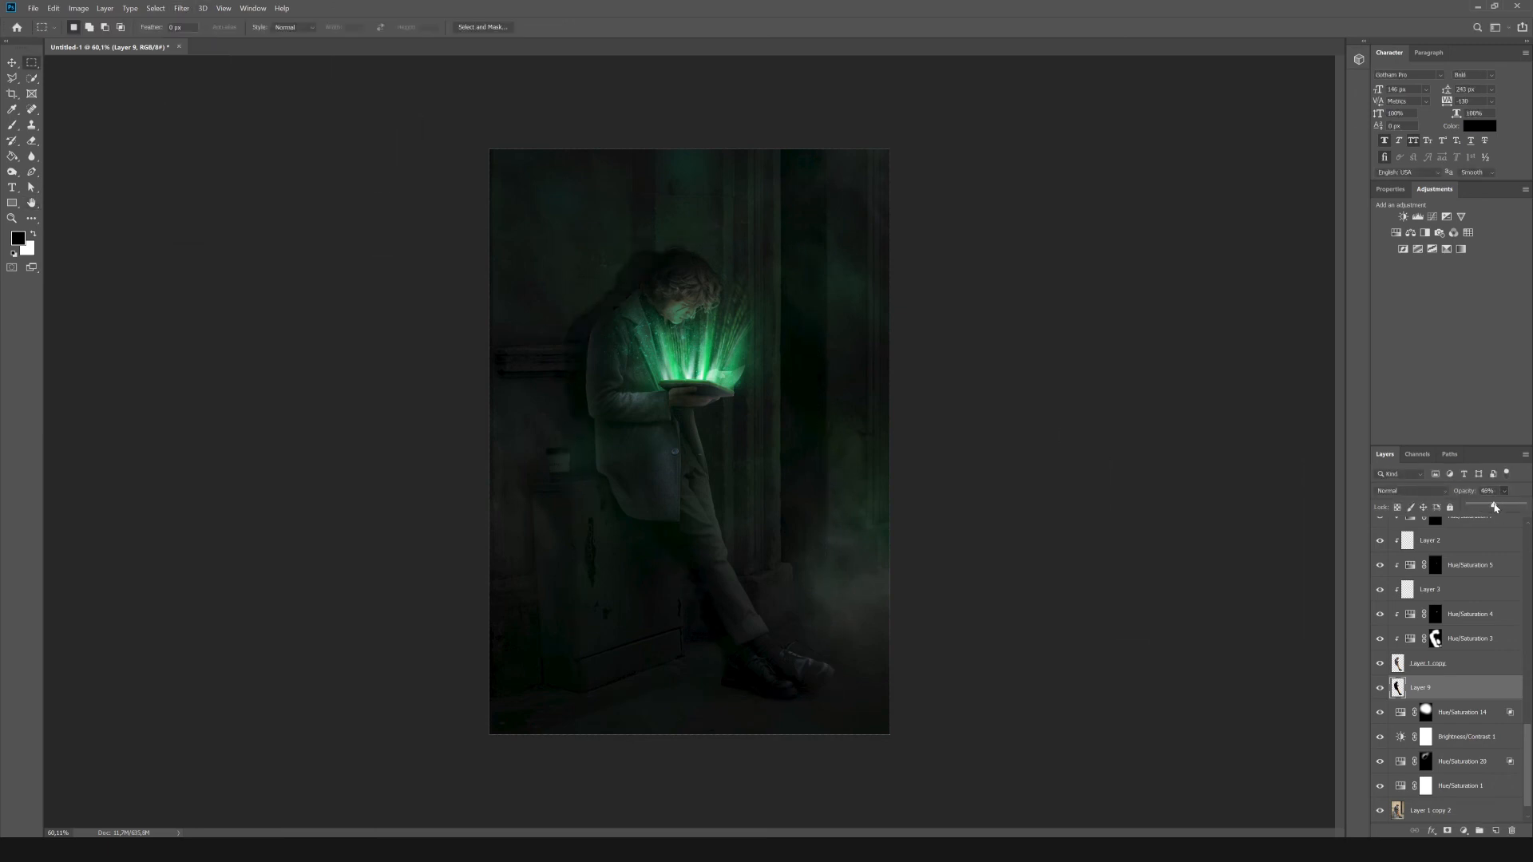
left_click(1447, 831)
key("b")
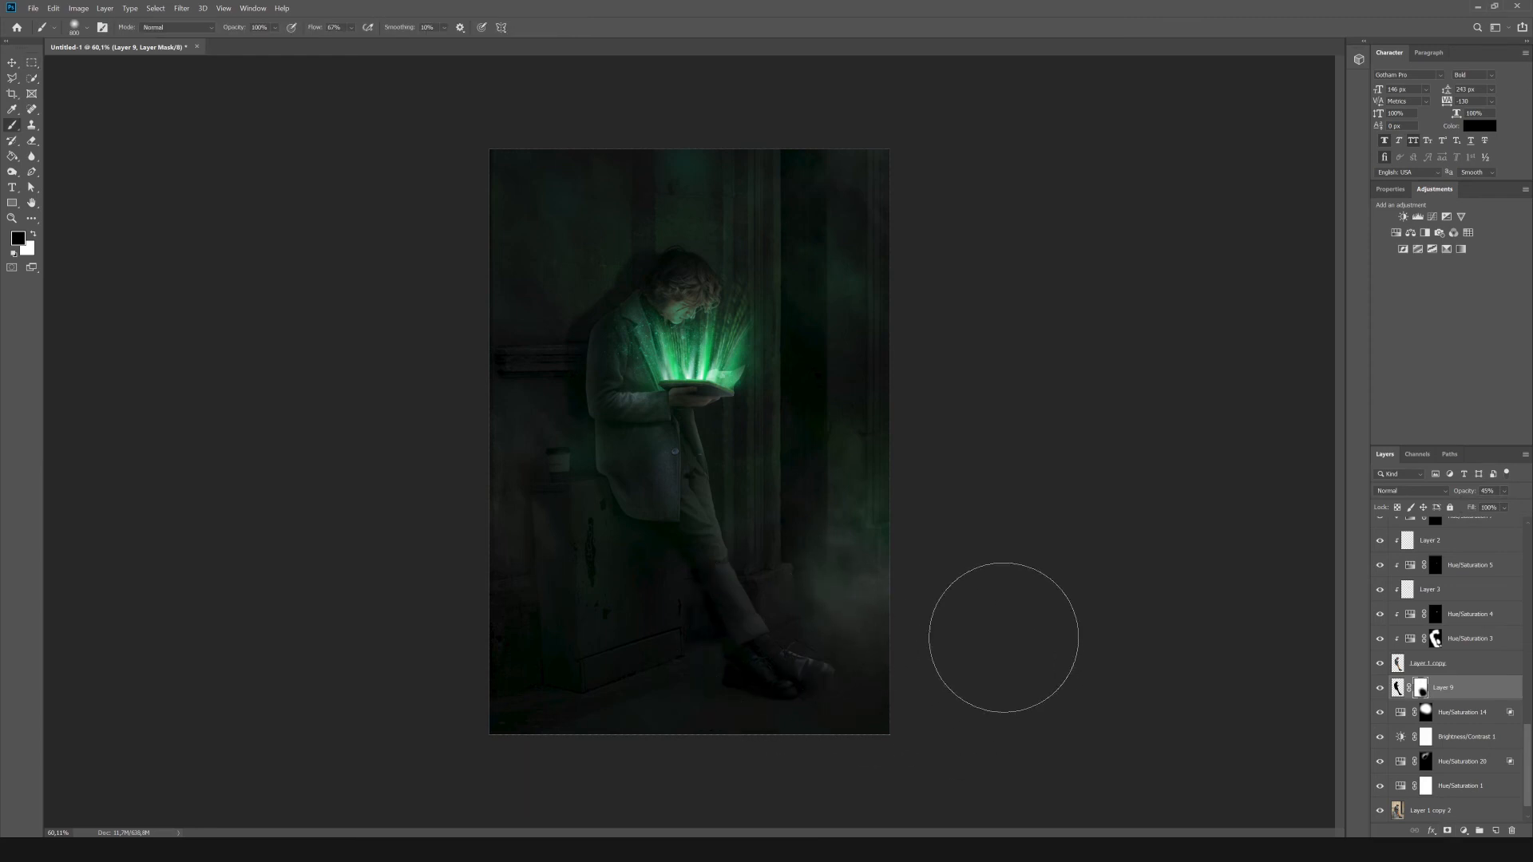
Duplicate Layer 6 and transform the copy in the area around the glowing book.
left_click_drag(1527, 751, 1527, 553)
left_click(1448, 605)
left_click(1381, 677)
left_click(1381, 677)
left_click(1399, 677)
key("ctrl+j")
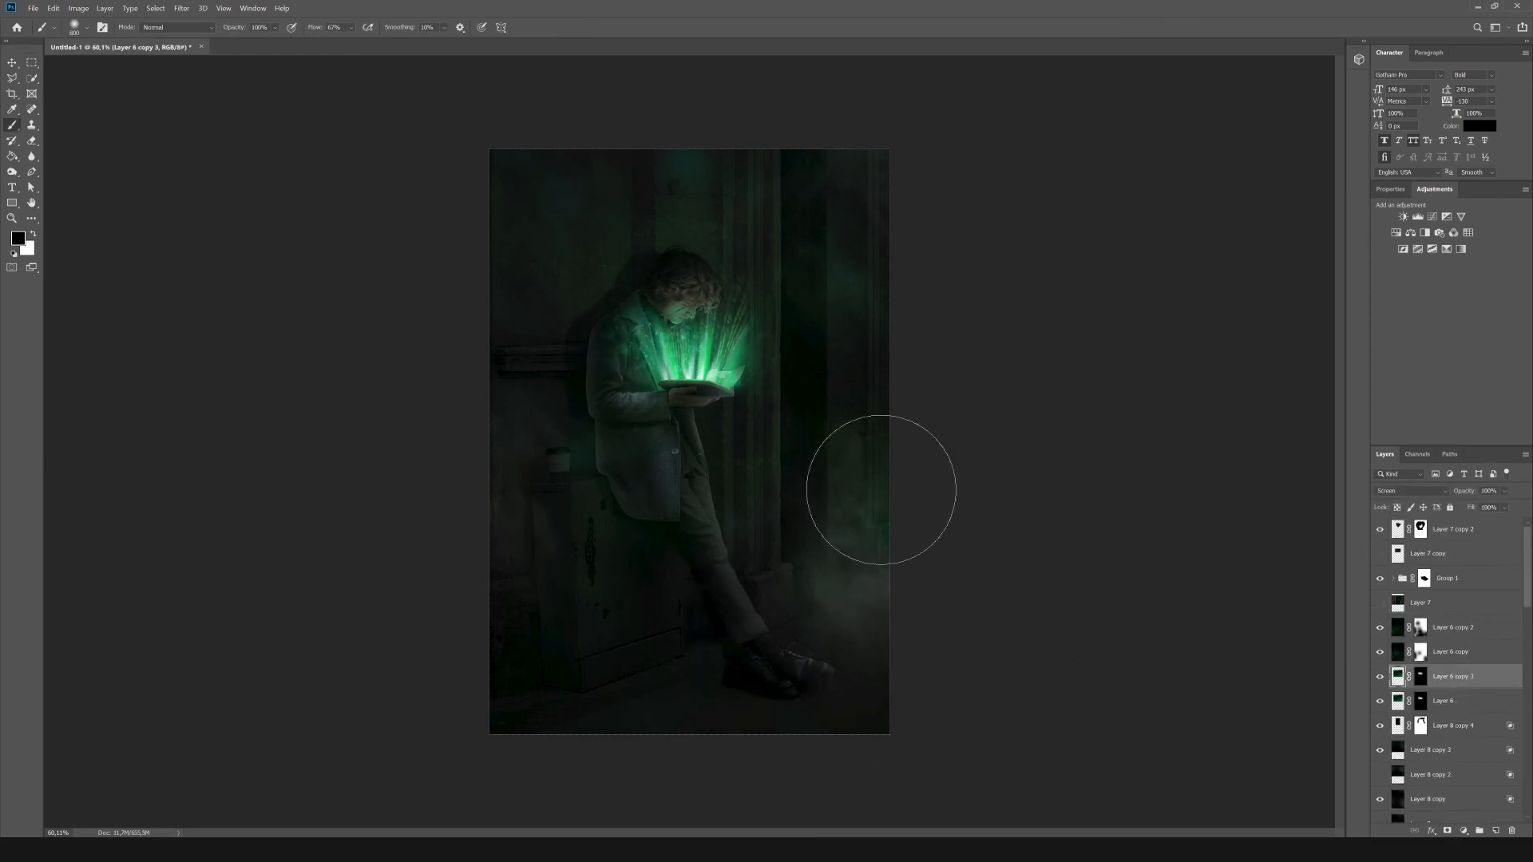
key("ctrl+z")
key("ctrl+j")
key("ctrl+t")
mouse_move(822, 343)
left_mouse_down()
mouse_move(787, 226)
mouse_move(816, 357)
left_mouse_up()
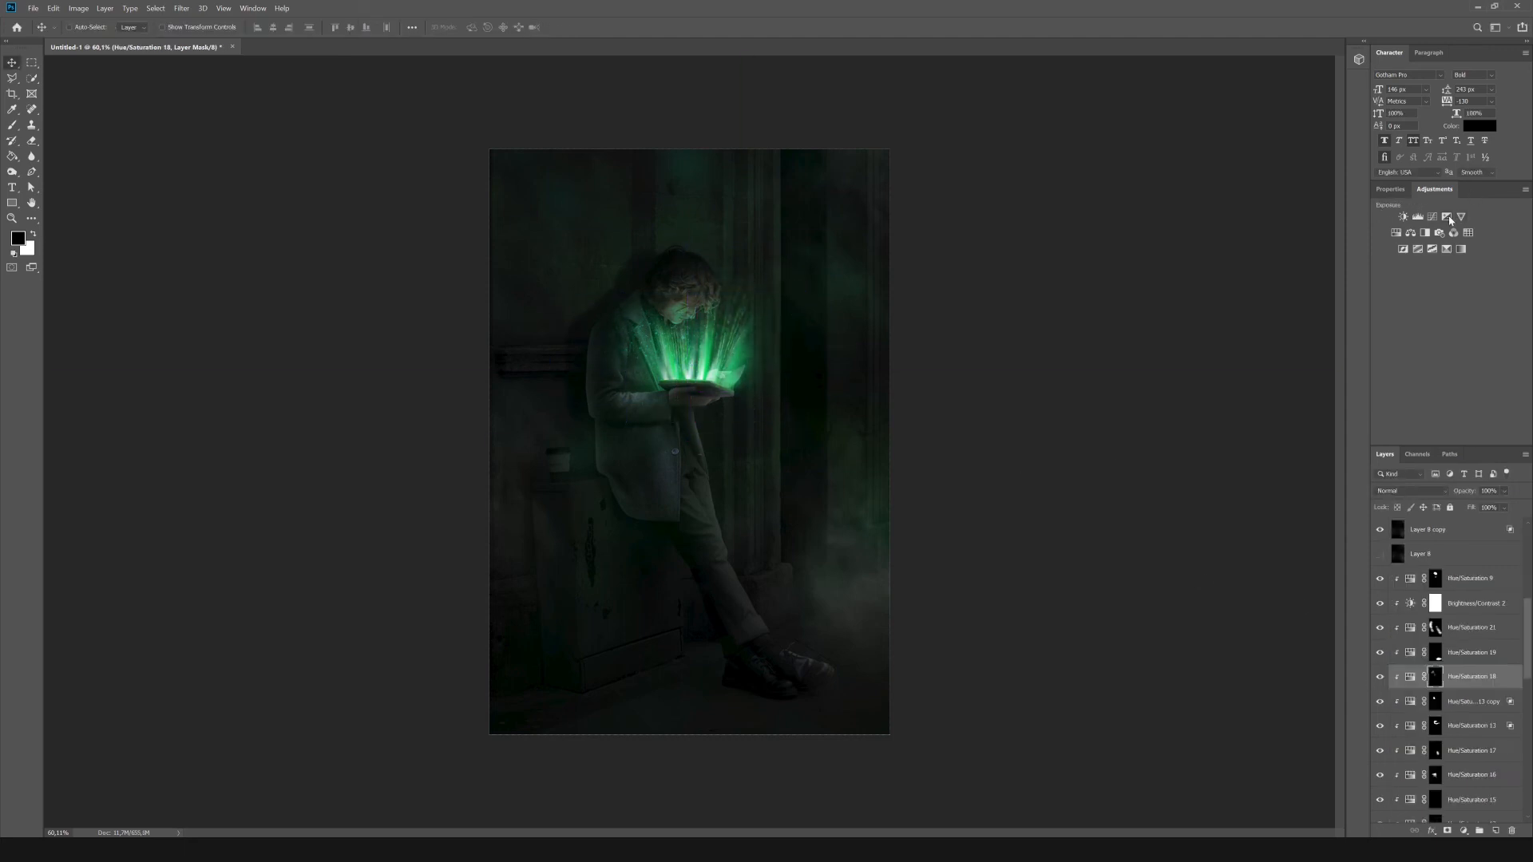
Add an Exposure adjustment among the man's clipped adjustments and raise its exposure to +3.89.
left_click(1449, 218)
left_click_drag(1447, 258, 1486, 257)
left_click(1381, 678)
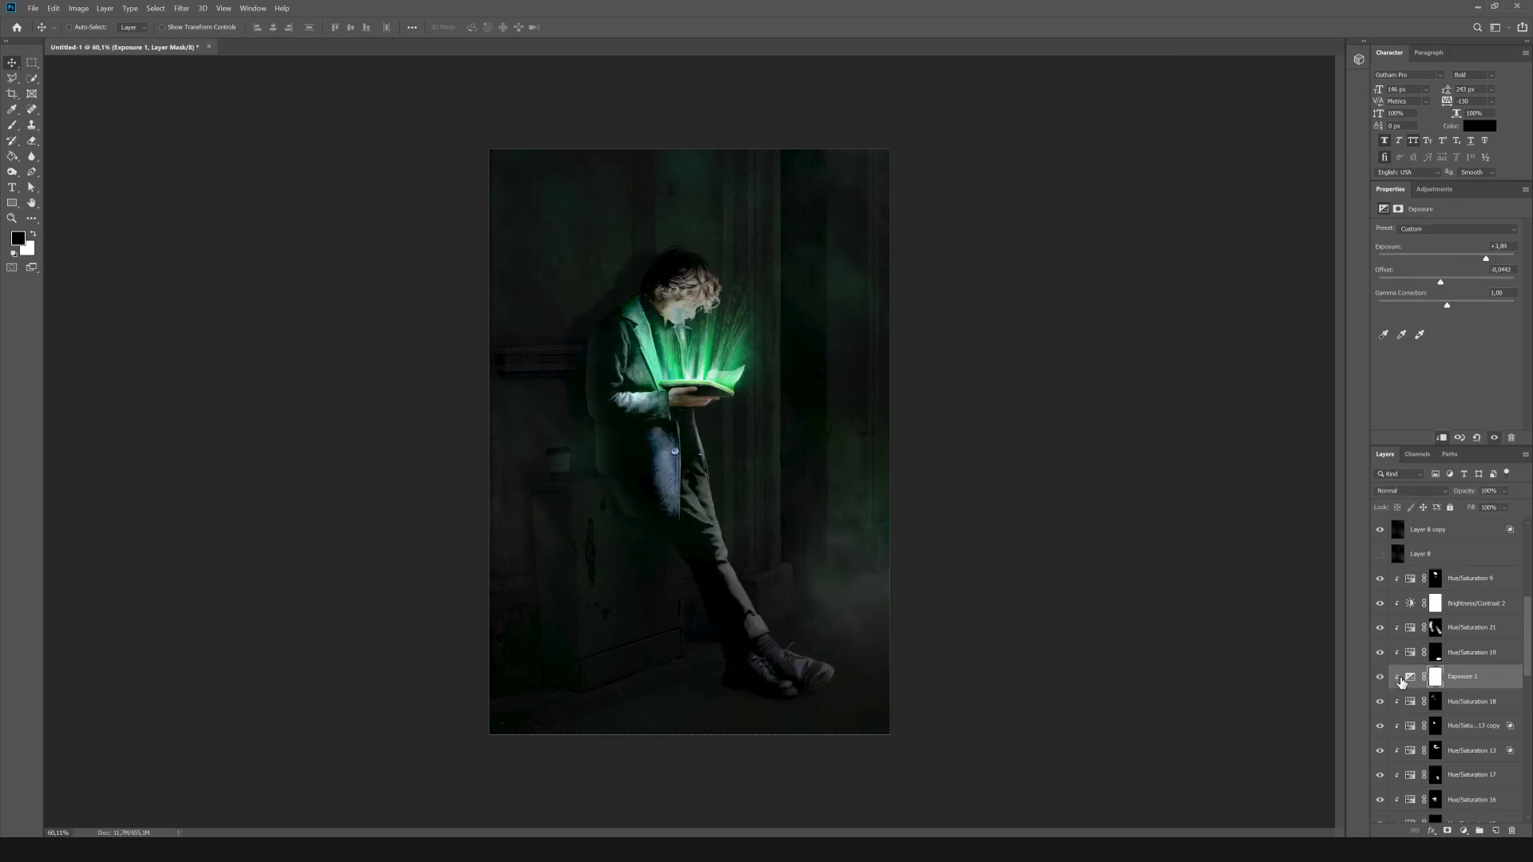
Adjust the Blend If range of Exposure 1 in its blending options.
left_click(1408, 679)
left_click(1431, 832)
left_click(1440, 714)
mouse_move(1073, 606)
left_mouse_down()
mouse_move(1119, 607)
mouse_move(1034, 596)
mouse_move(1188, 629)
mouse_move(1066, 630)
left_mouse_up()
left_click_drag(1073, 606, 1207, 606)
left_click_drag(1204, 606, 1064, 604)
left_click(1323, 426)
Invert the Exposure 1 mask to black and paint the brightening back in with white.
left_click(1435, 677)
key("ctrl+i")
key("c")
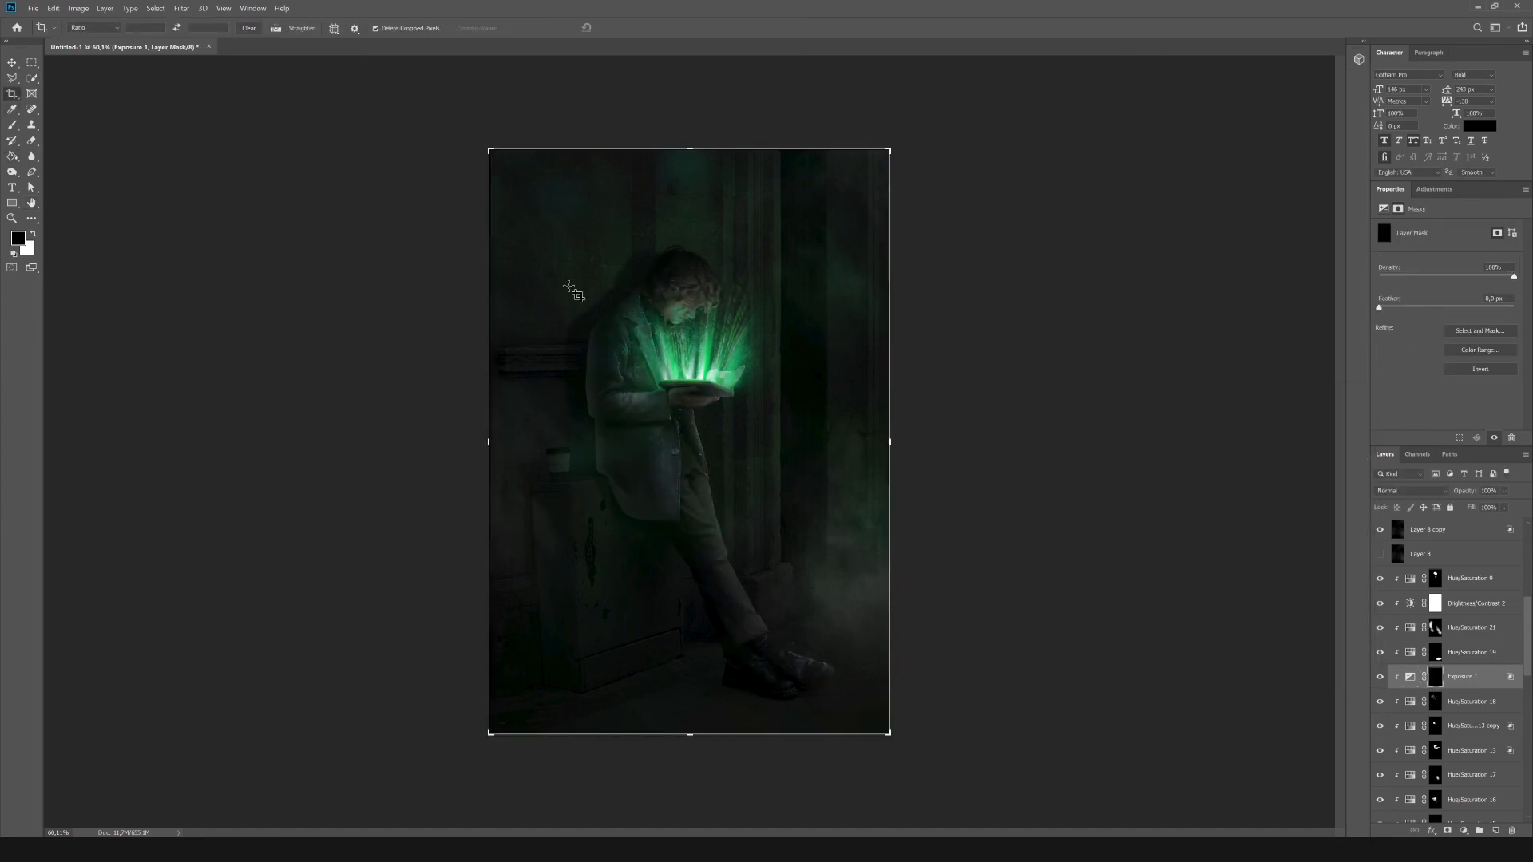
key("b")
key("x")
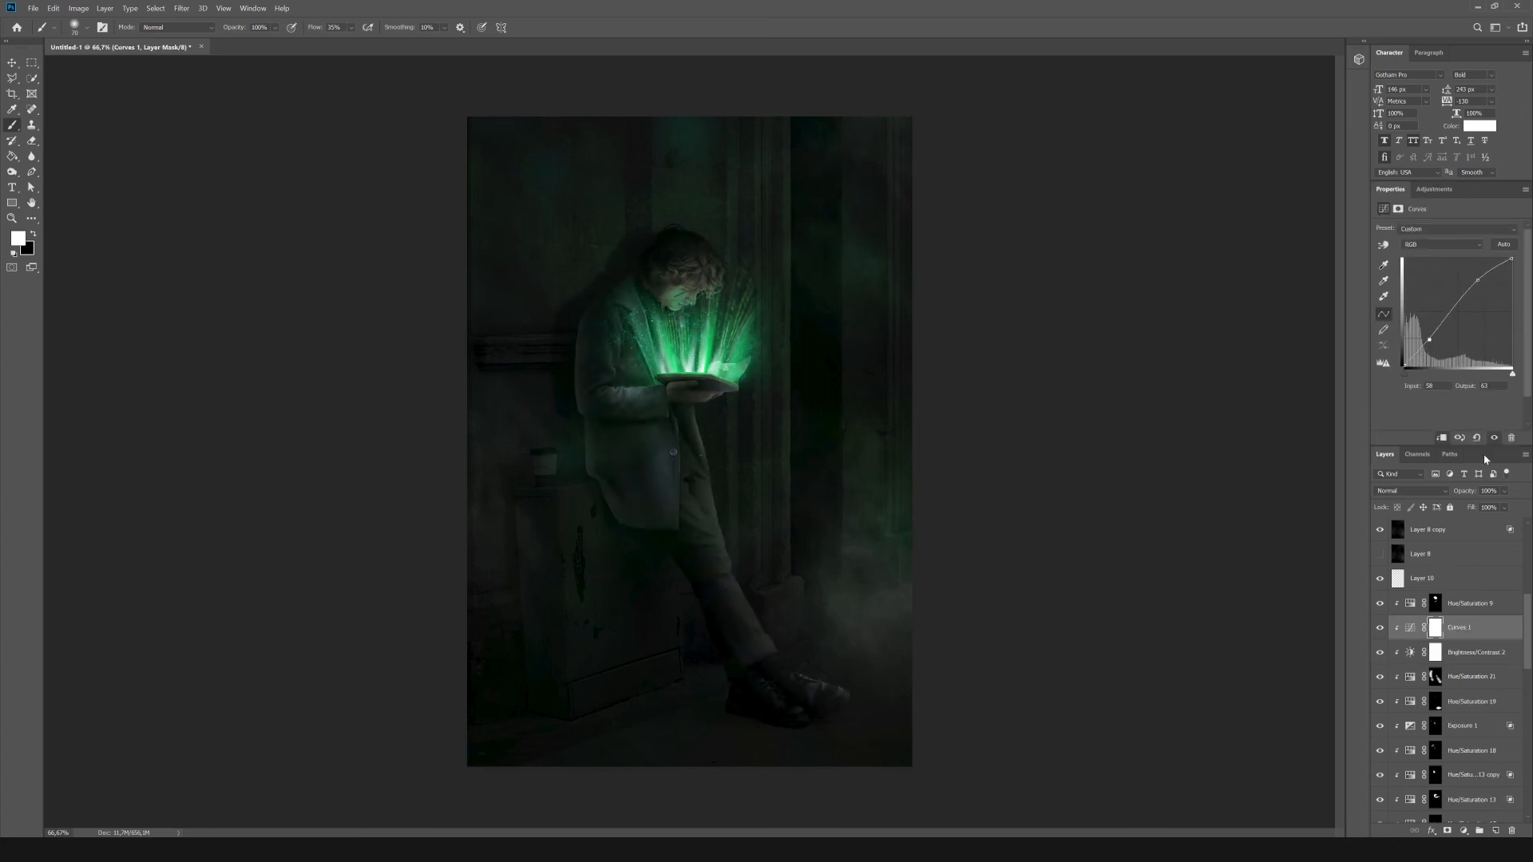
Delete the Curves 1 adjustment layer and select Layer 10.
left_click(1512, 830)
left_click(1484, 576)
left_click(79, 8)
left_click(130, 171)
left_click(868, 262)
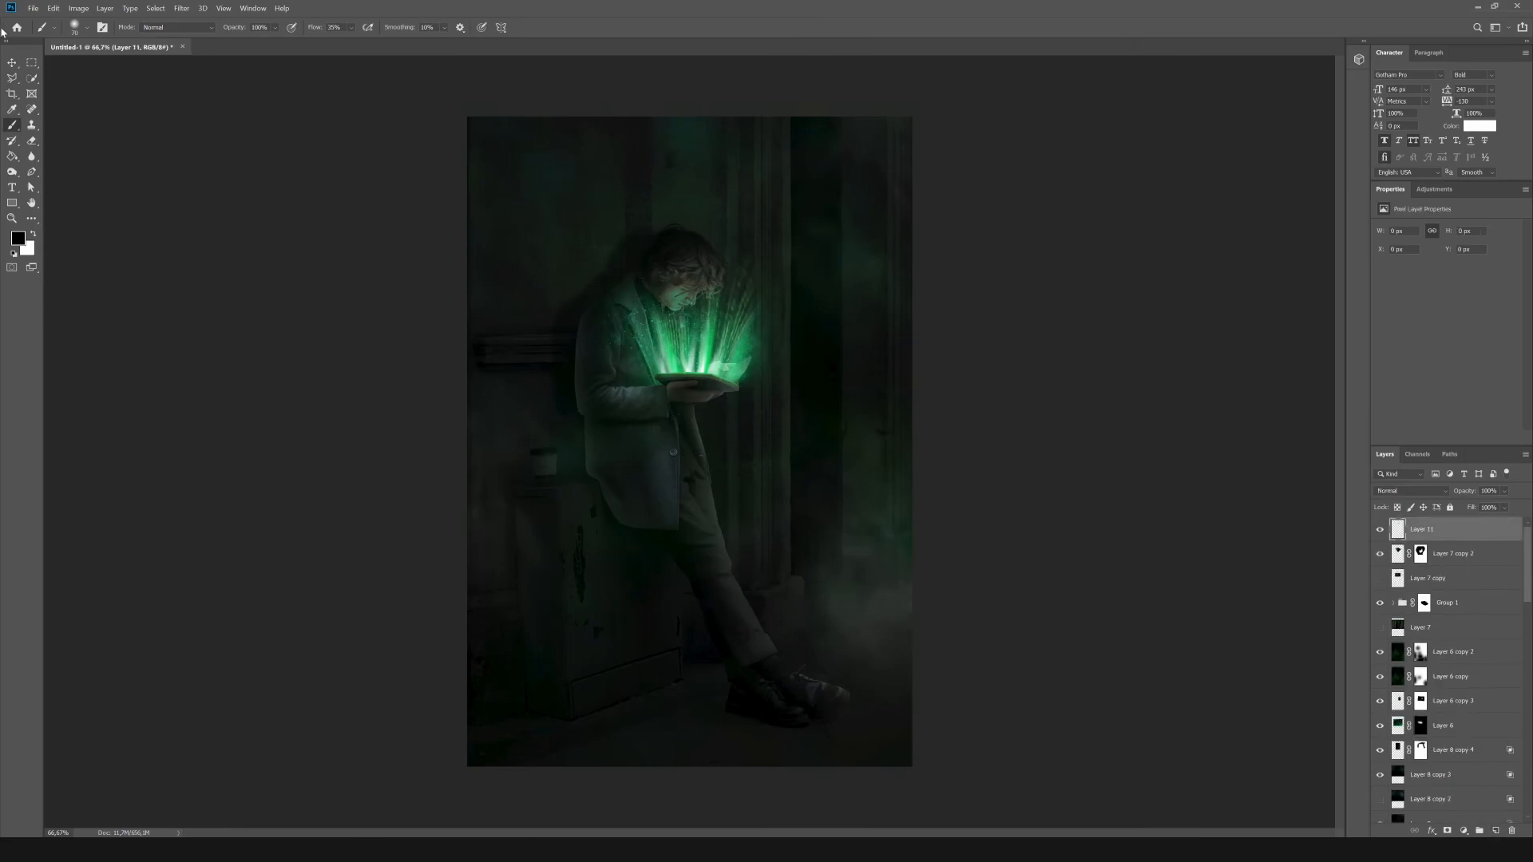
Fill the new Layer 11 above all others with the merged composition using Apply Image.
left_click(78, 8)
left_click(130, 171)
left_click(869, 237)
Apply Camera Raw adjustments to Layer 11: Exposure +0.55, Contrast +49, Highlights +14, Shadows +11, Whites +3 and Clarity +21.
left_click(182, 8)
left_click(225, 75)
left_click_drag(1413, 368, 1422, 368)
left_click_drag(1412, 392, 1420, 471)
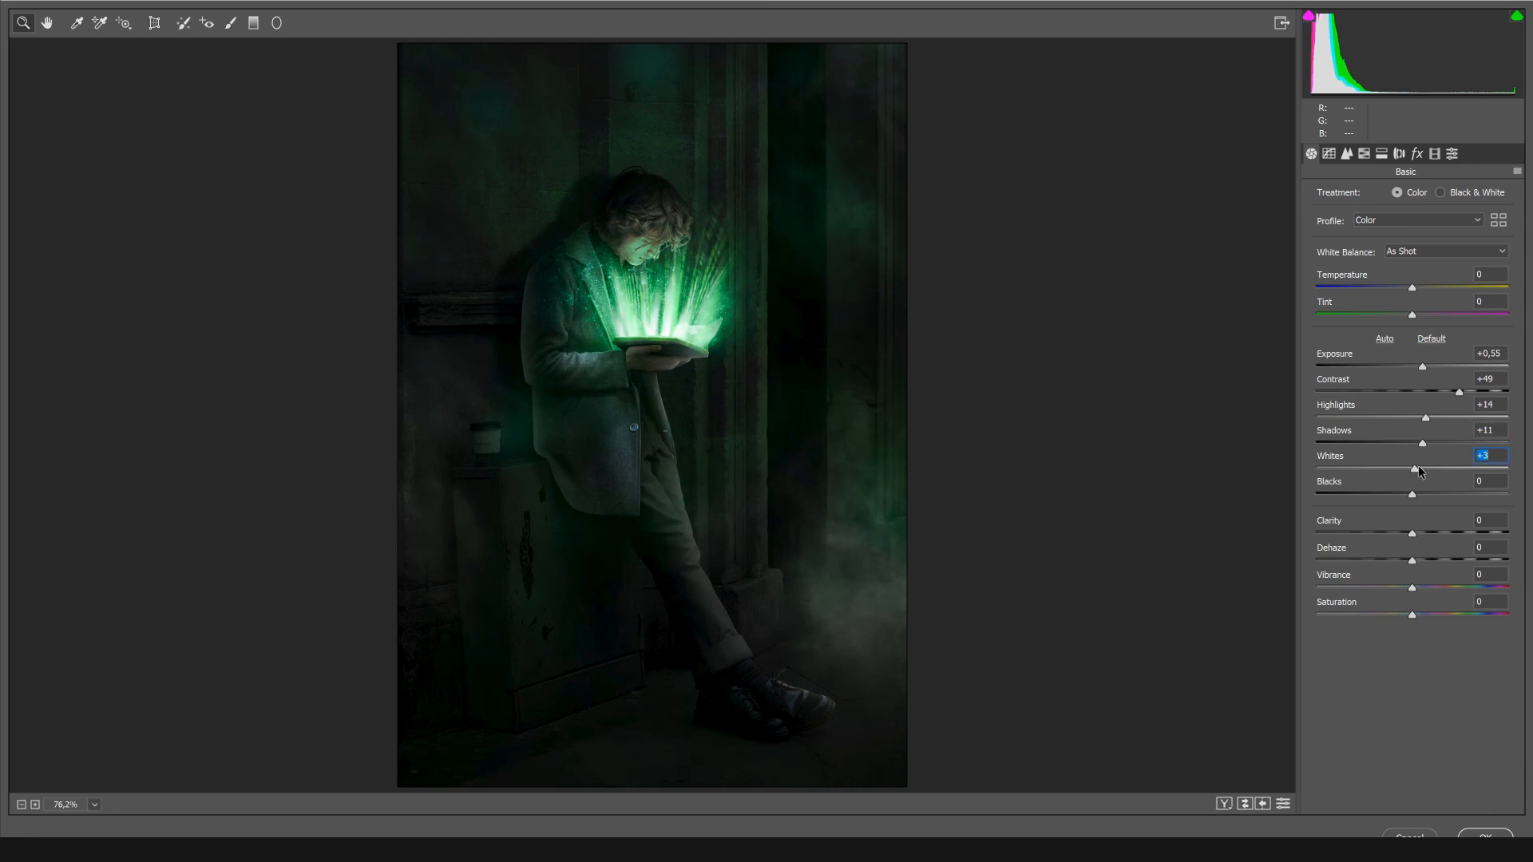
left_click_drag(1424, 534, 1442, 535)
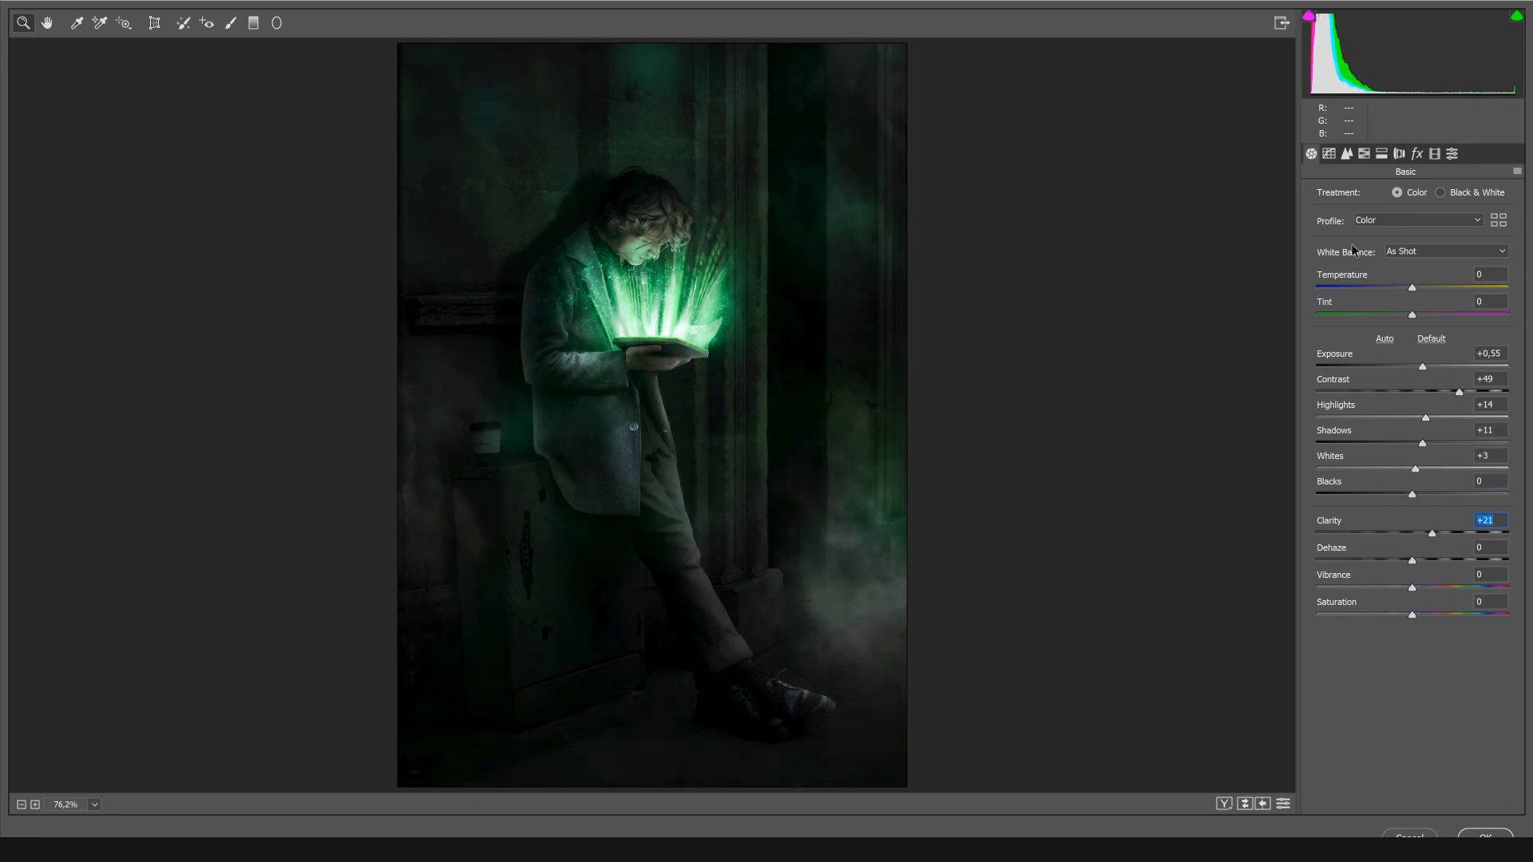
Set the shadows tint to +99 in the Camera Raw calibration settings.
key("ctrl+alt+3")
key("ctrl+alt+4")
left_click(1418, 158)
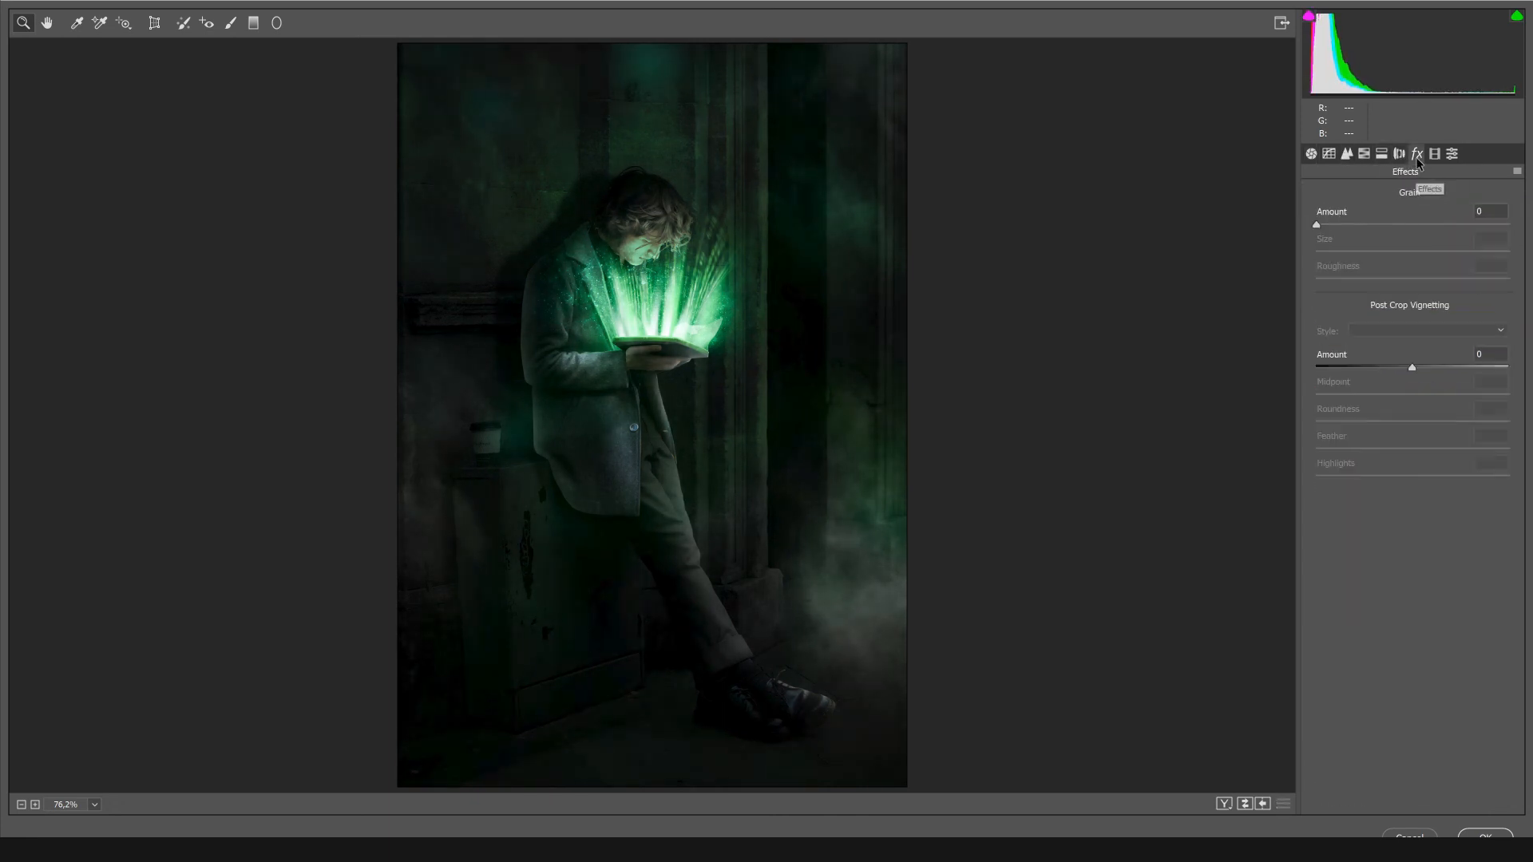
key("ctrl+alt+8")
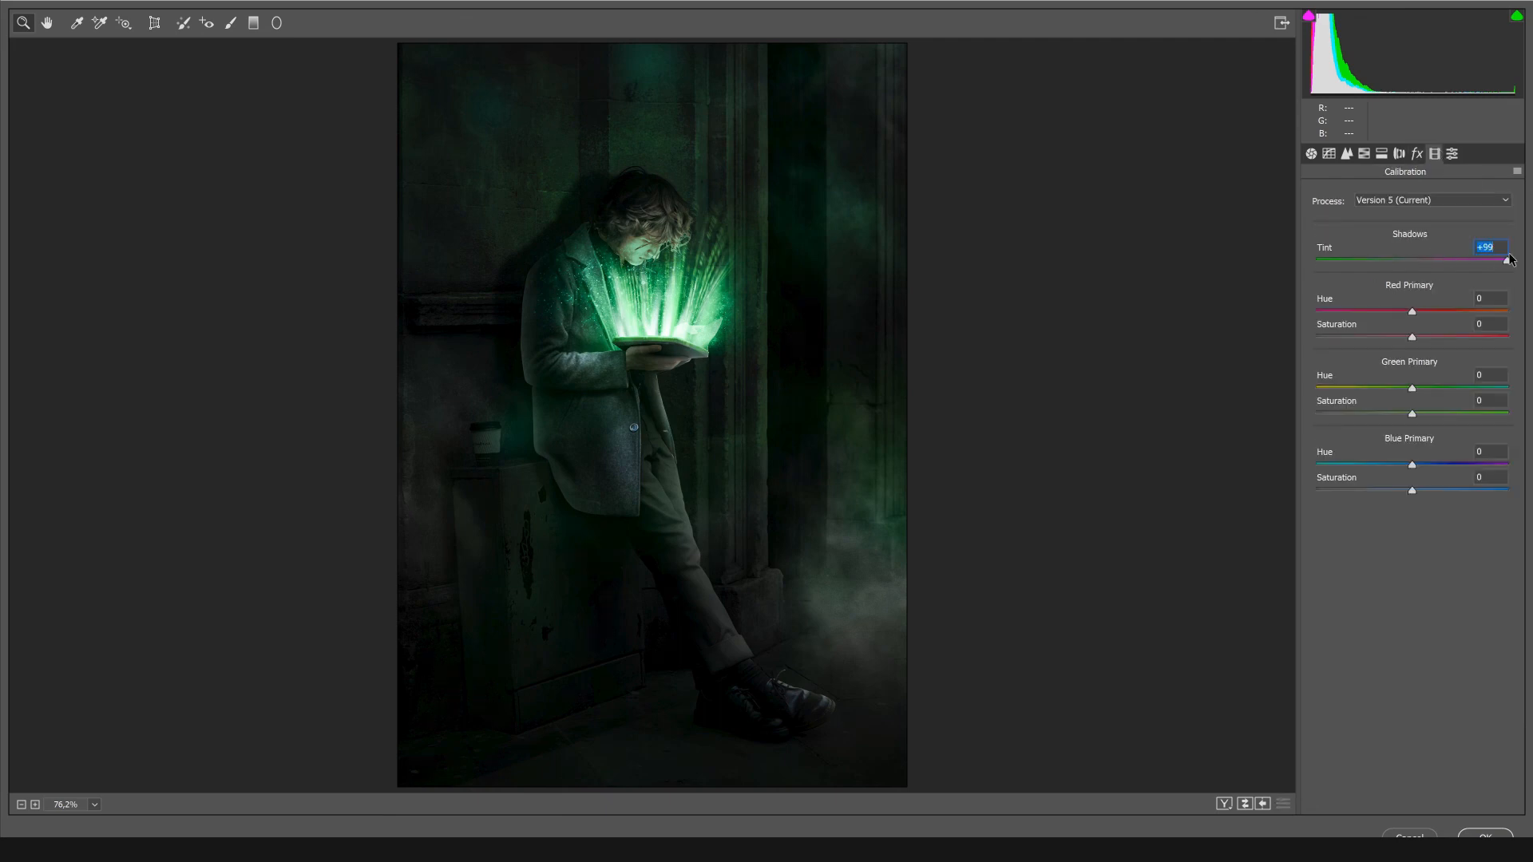